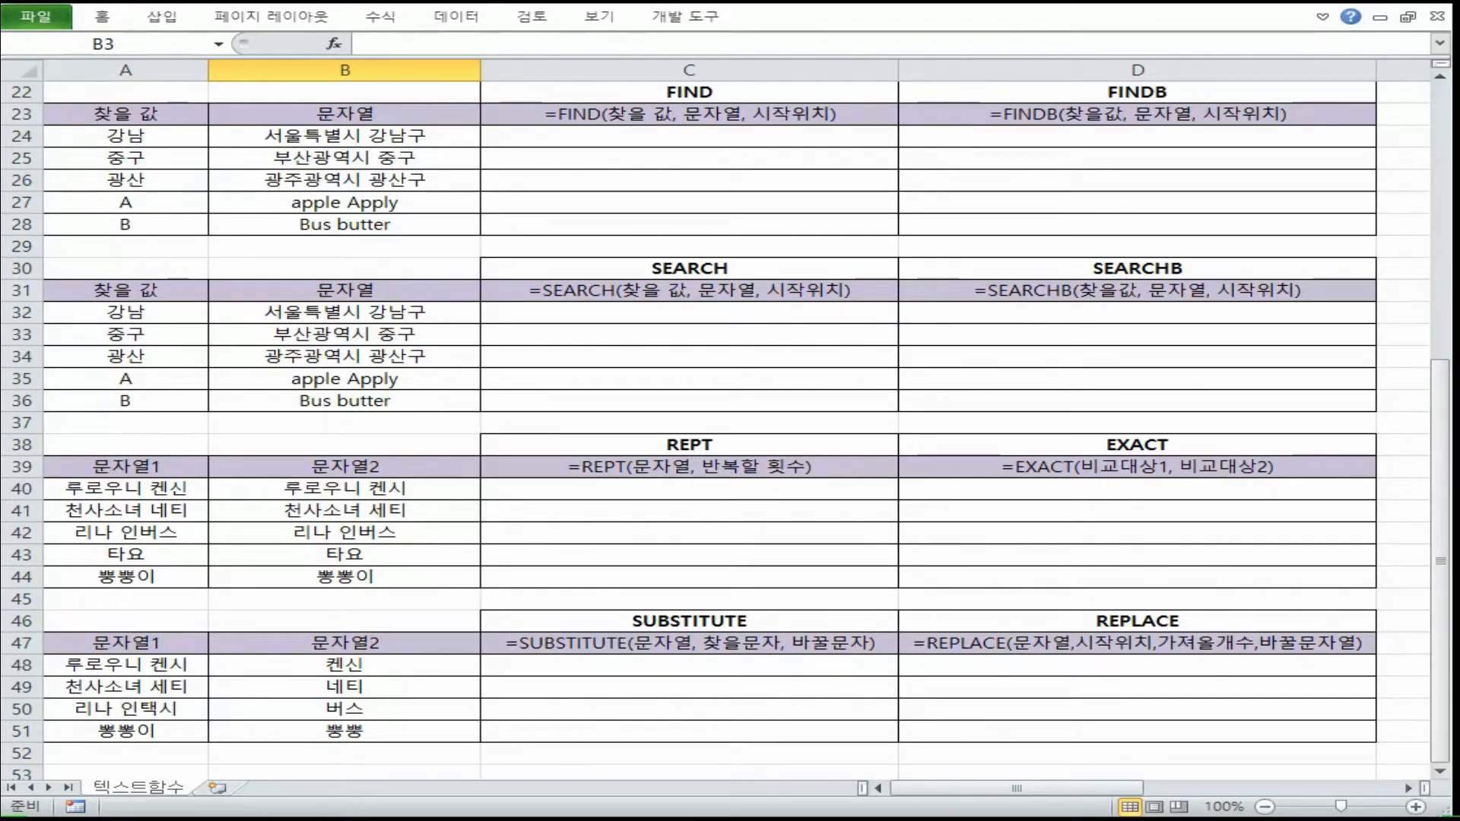
Step: Examine the LEFT, MID and RIGHT columns and the resident registration numbers in A3:A6
scroll(68, 425, up, 7)
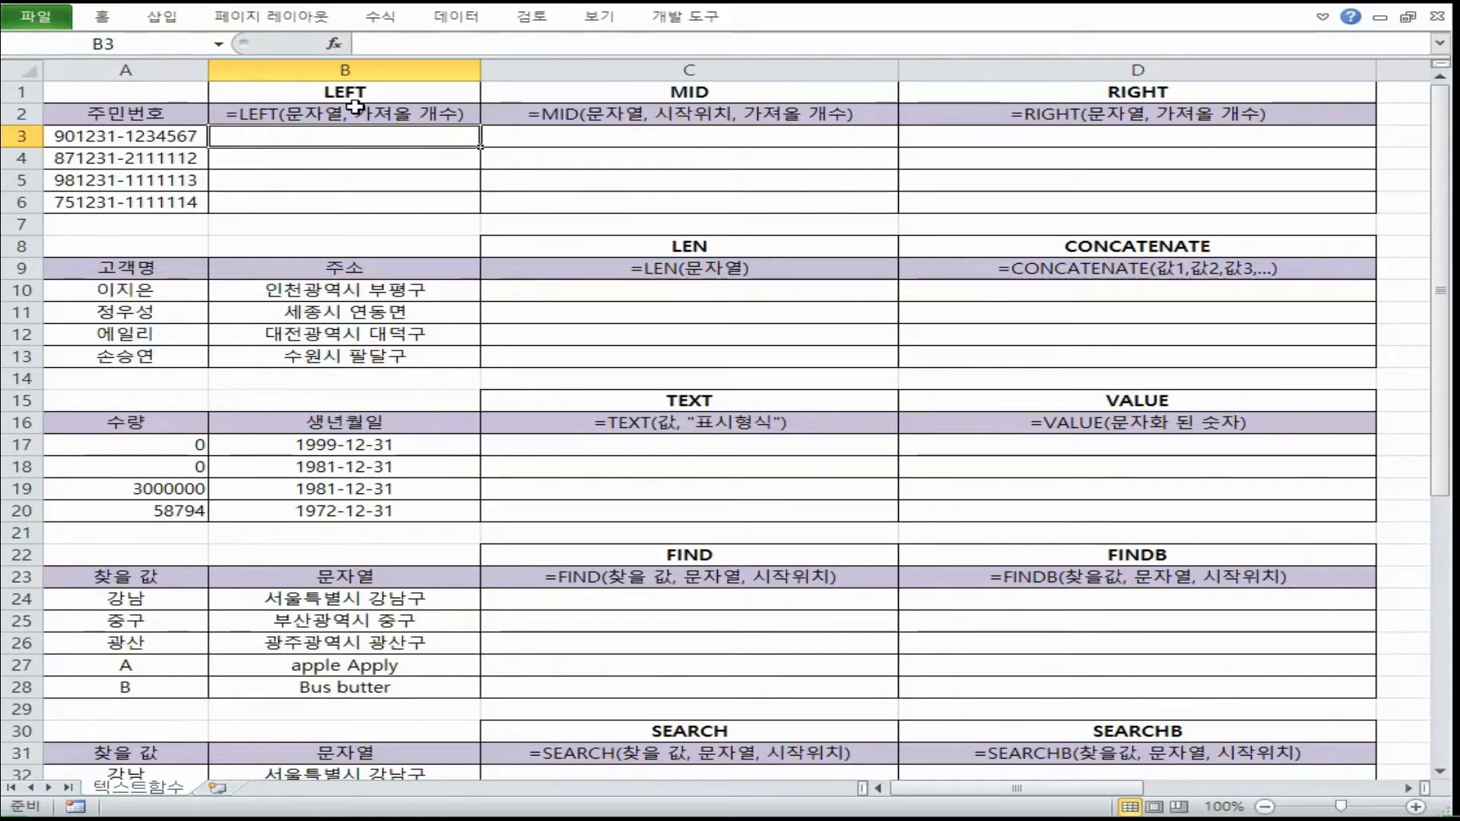
click(411, 100)
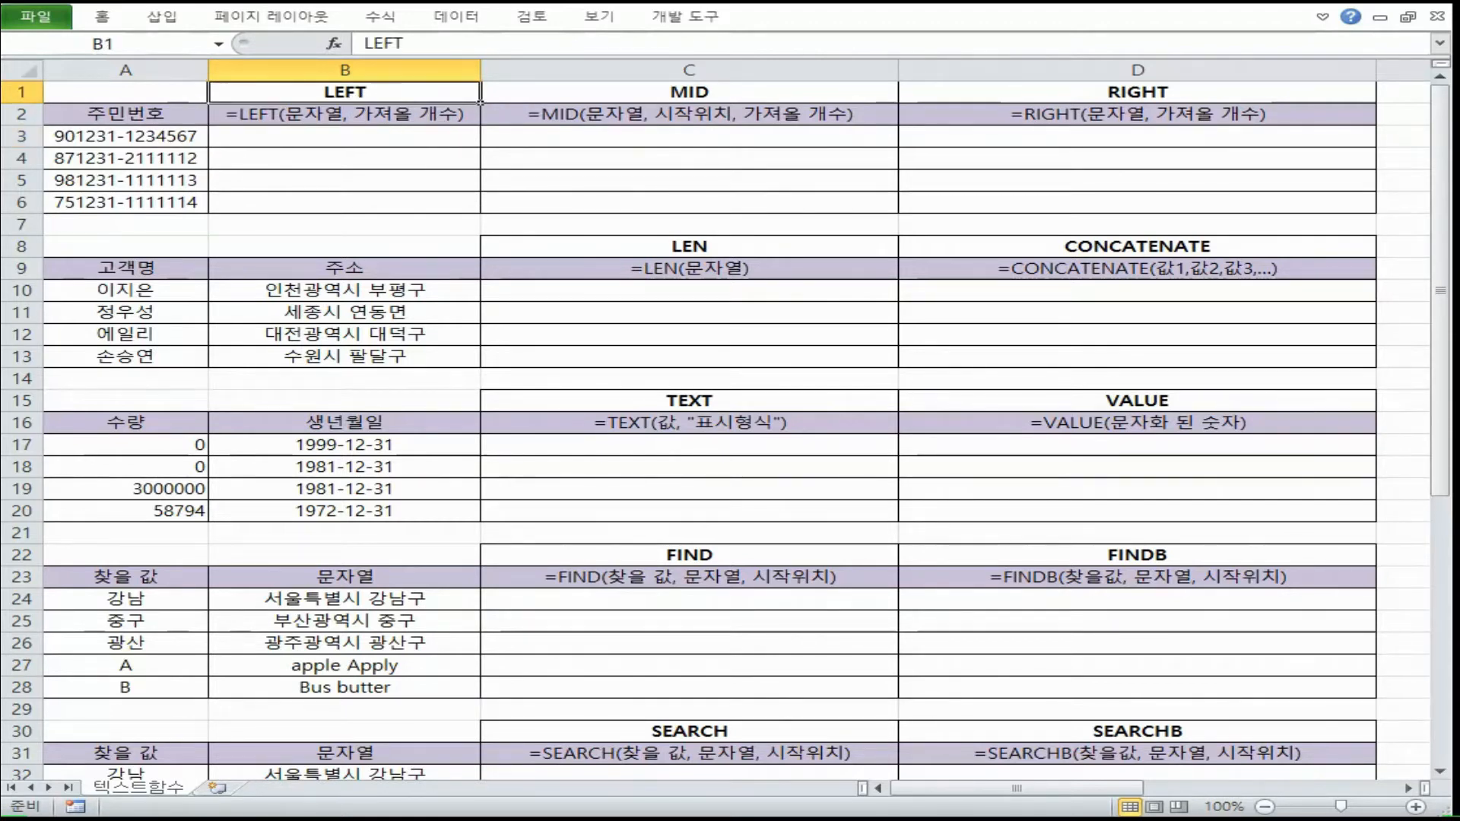
click(745, 95)
click(1064, 93)
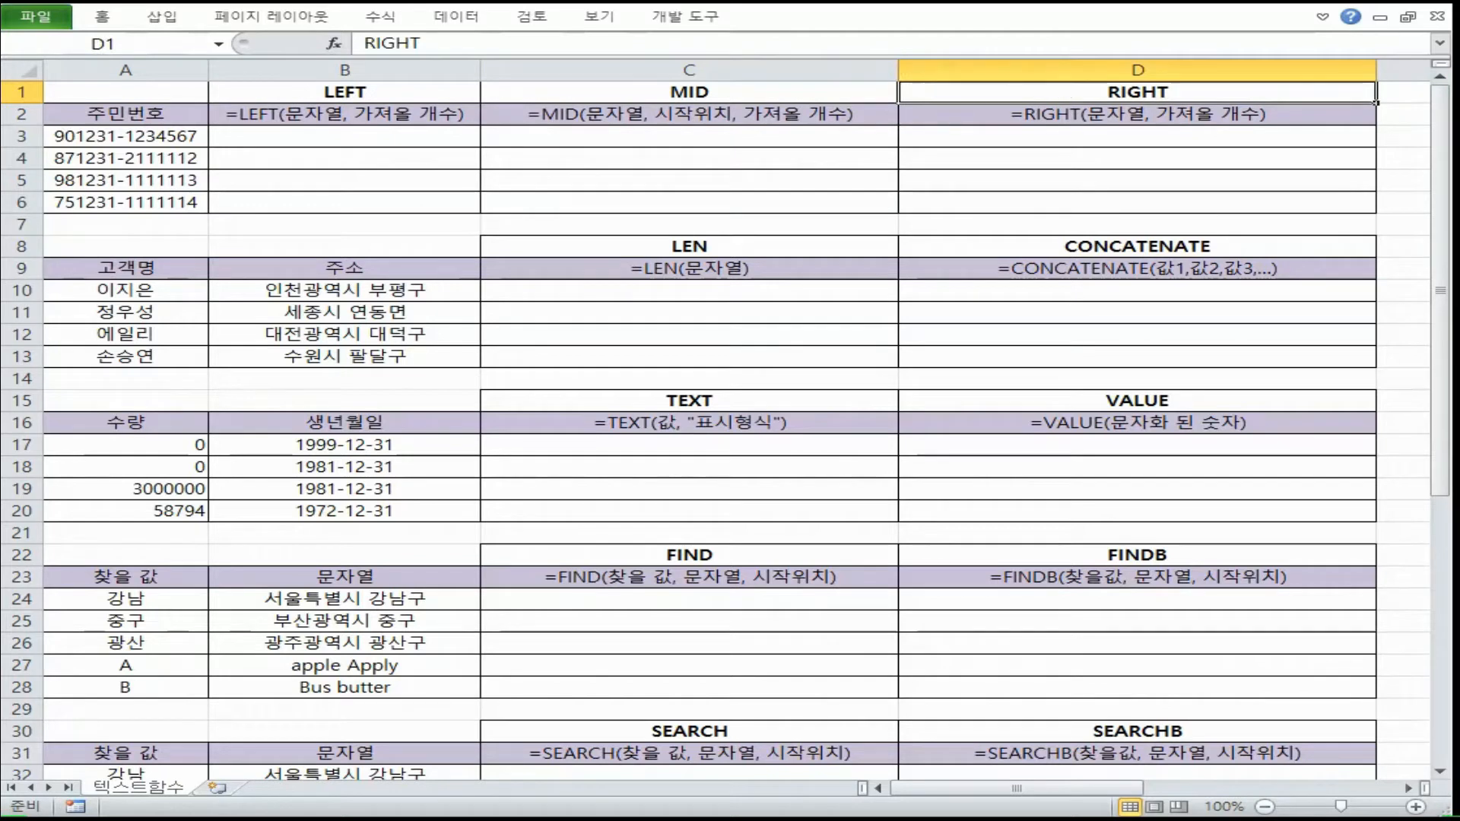
click(420, 94)
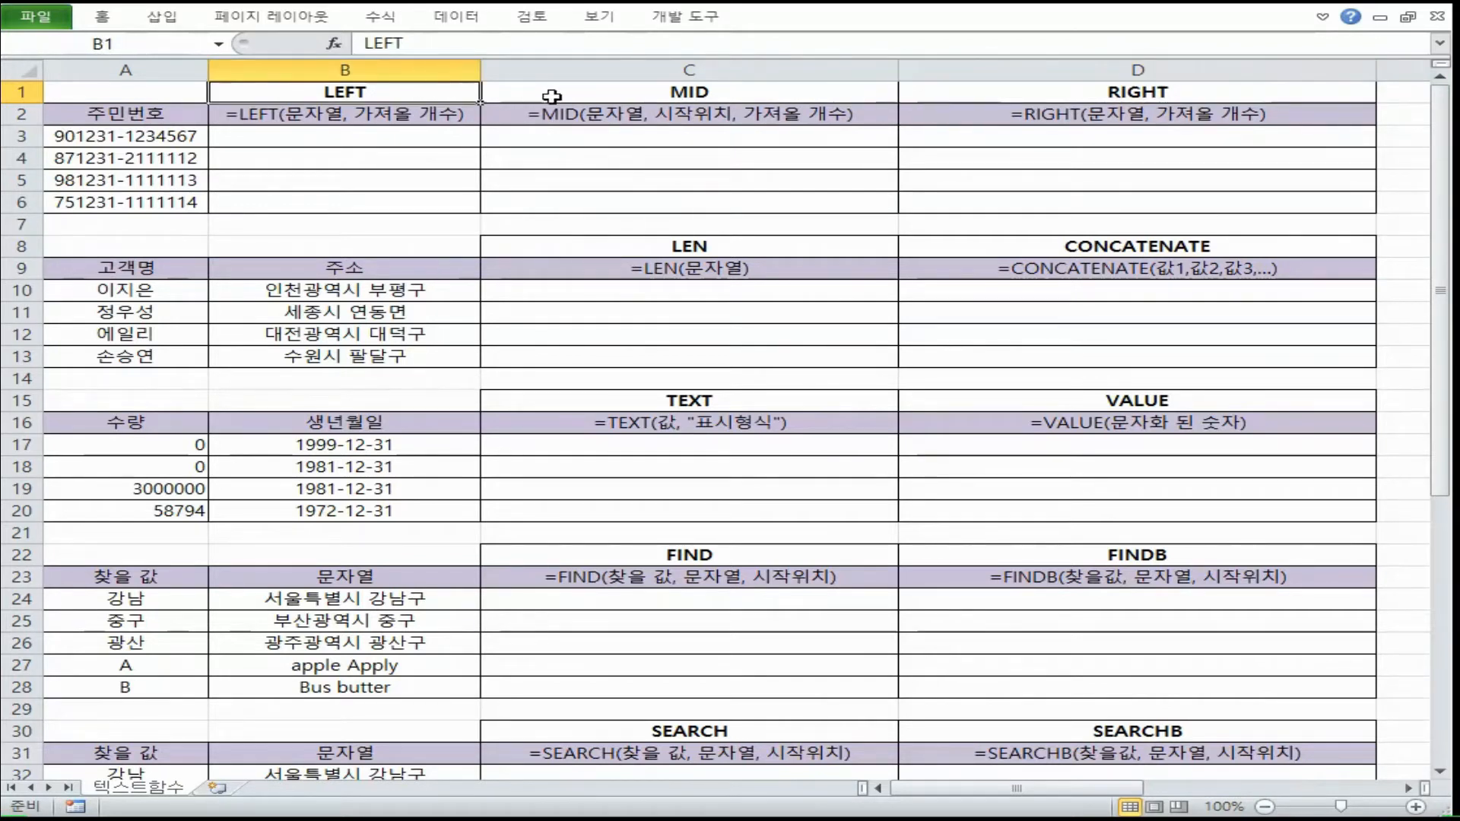
click(484, 98)
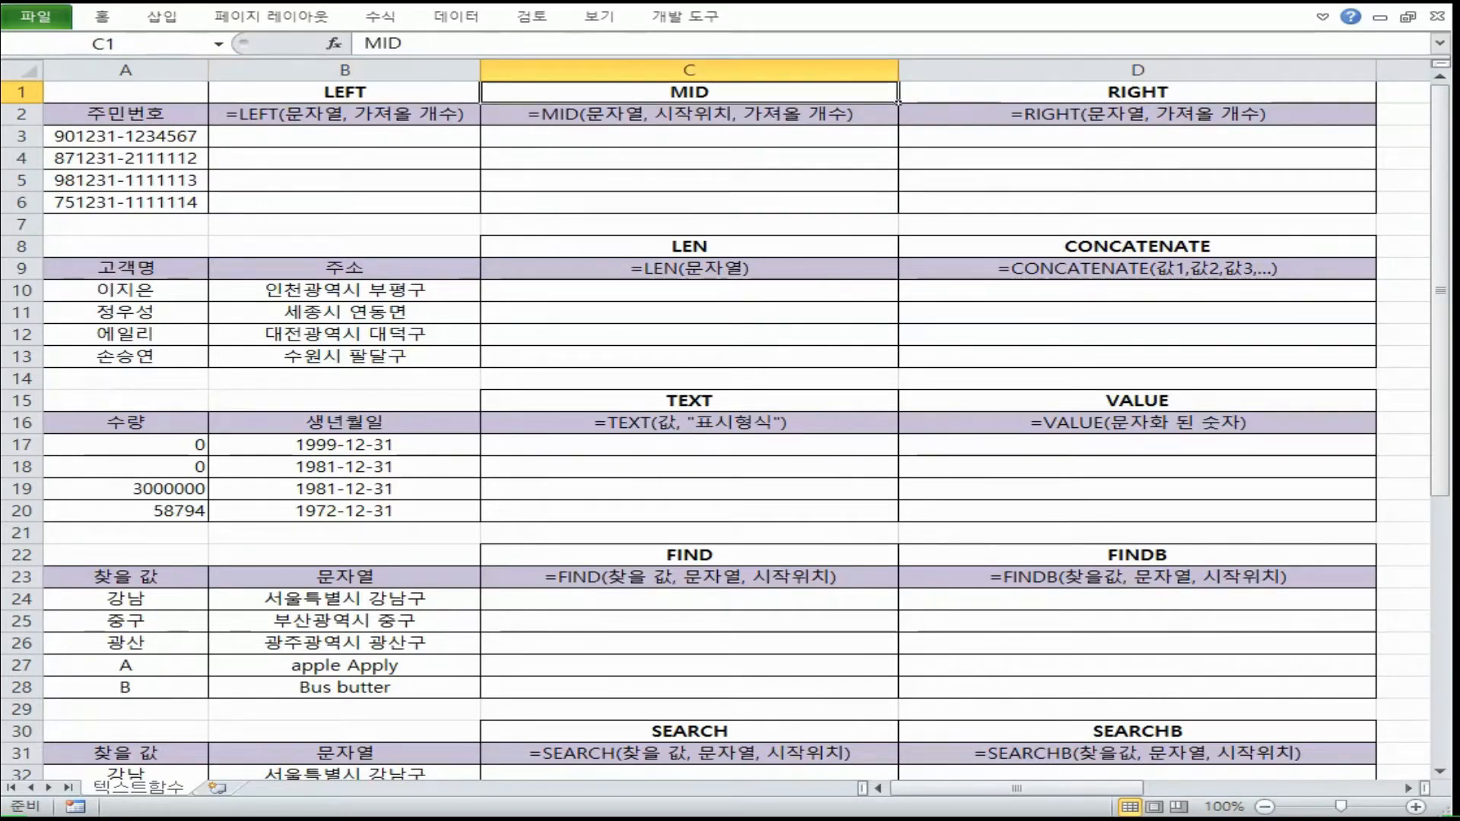
drag(487, 95, 609, 195)
drag(1019, 93, 1065, 200)
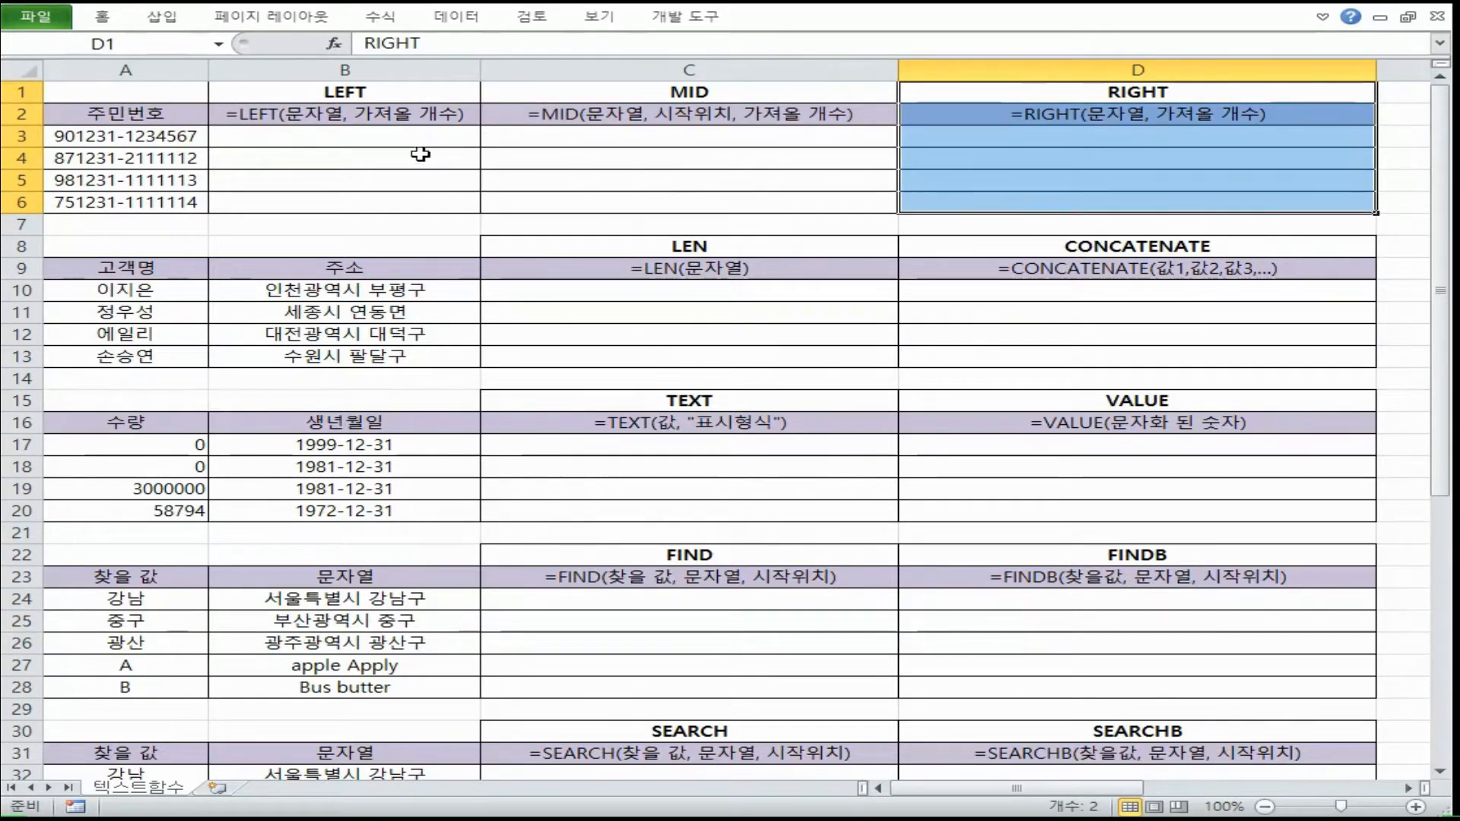
click(304, 116)
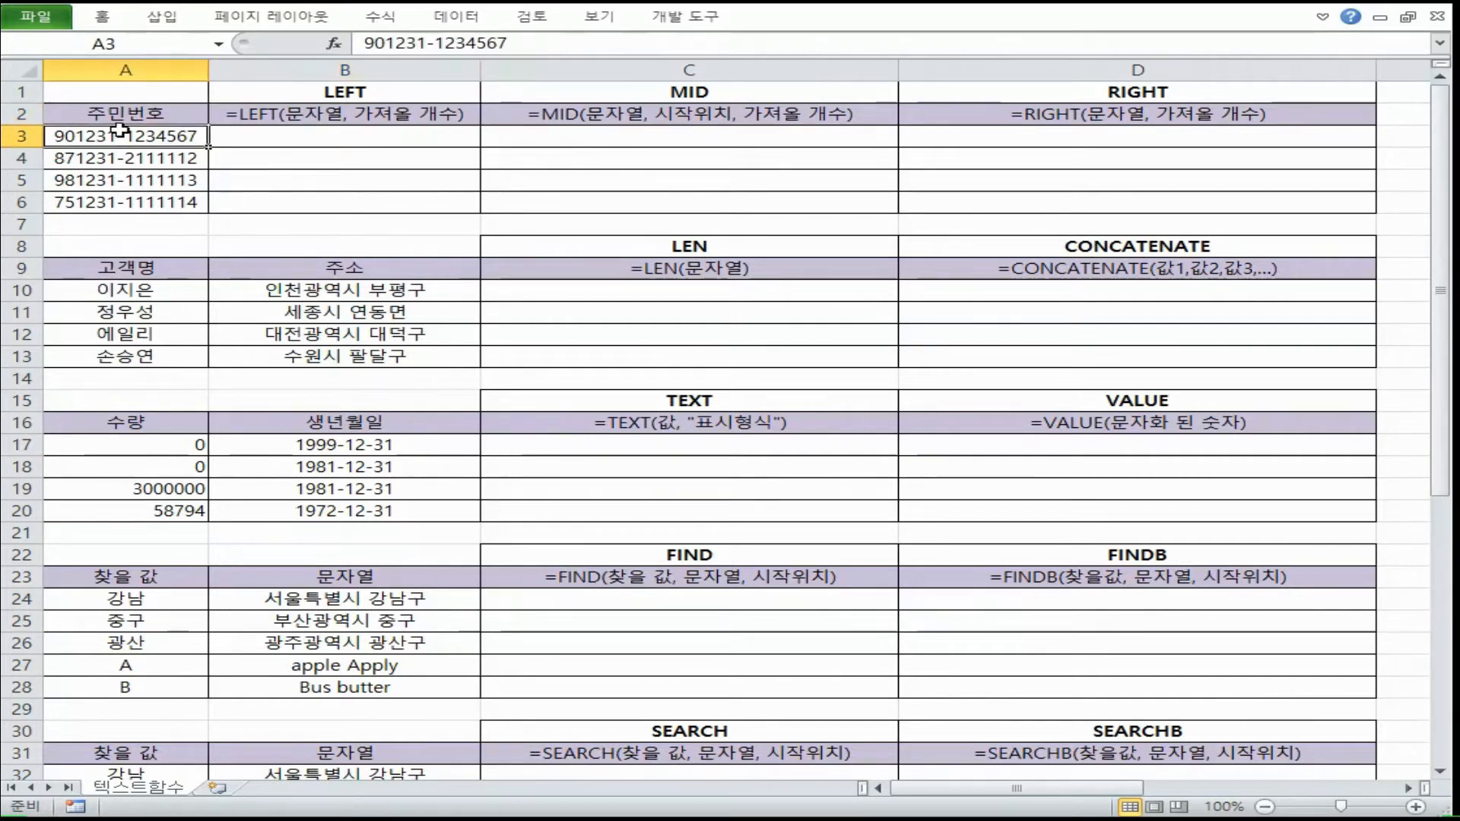
drag(126, 136, 126, 202)
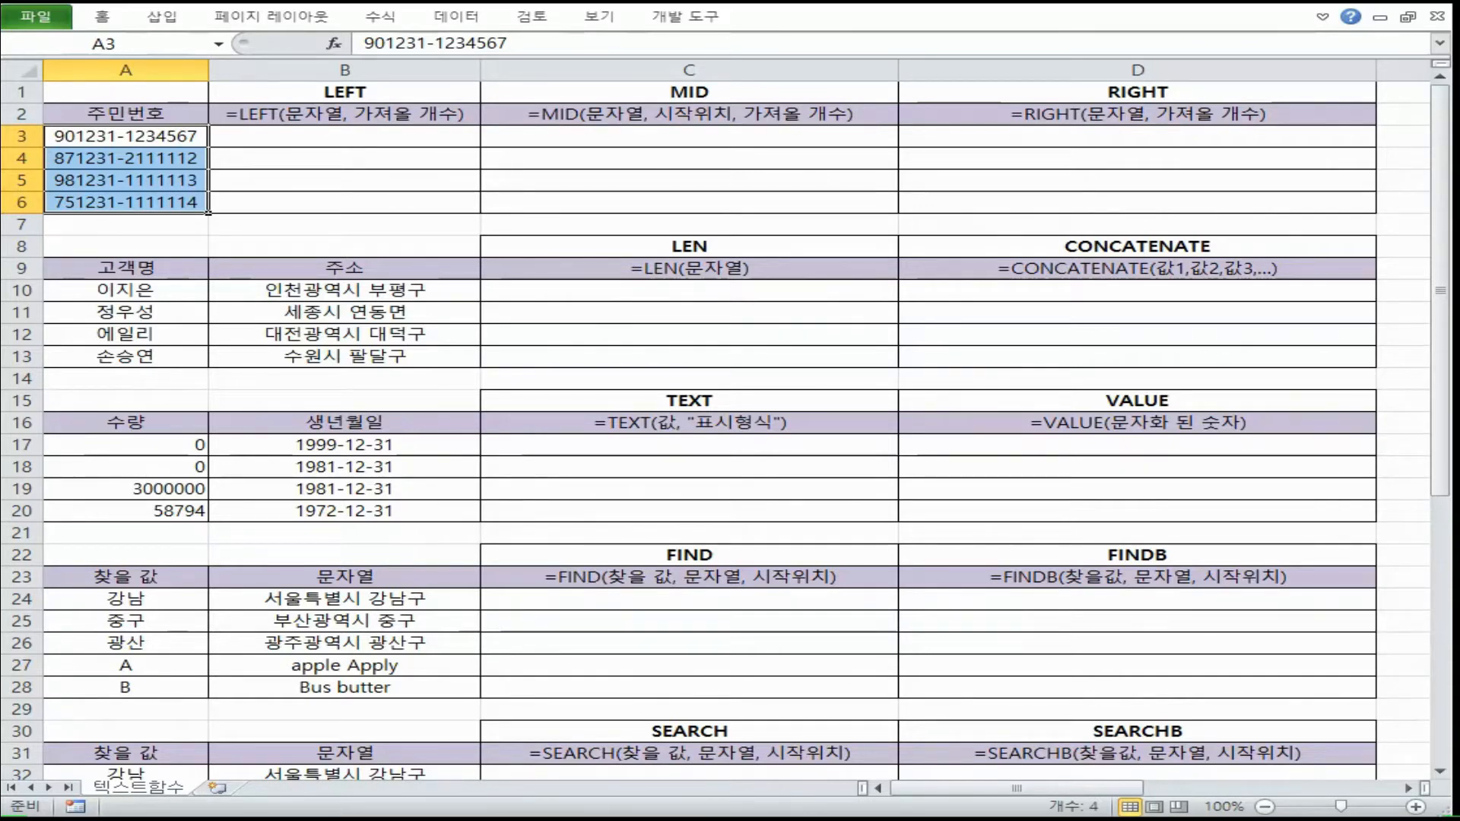
Step: Enter =LEFT(A3,6) in B3 and fill the formula down to B6
click(241, 146)
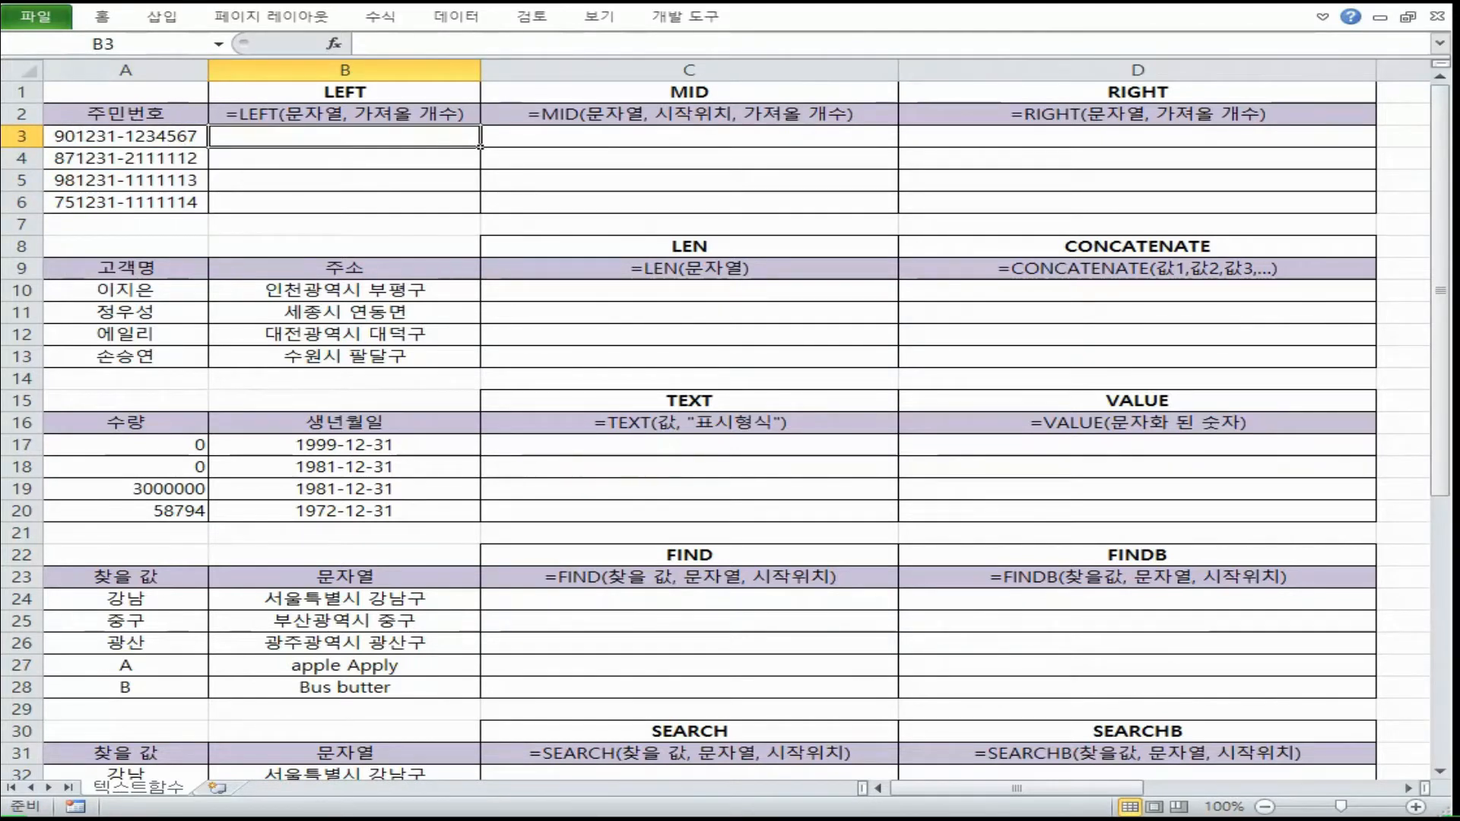
text(=)
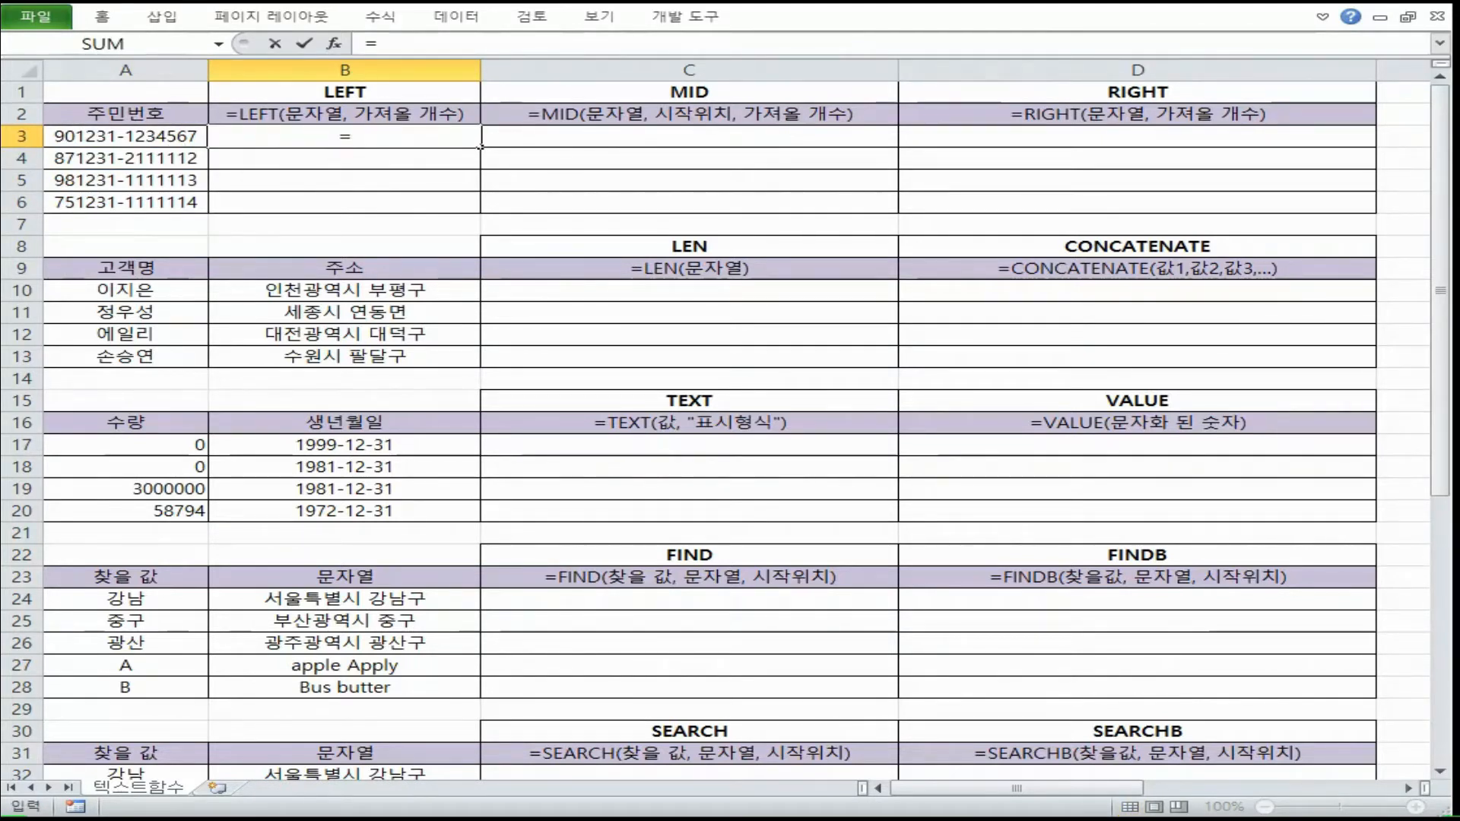
text(l)
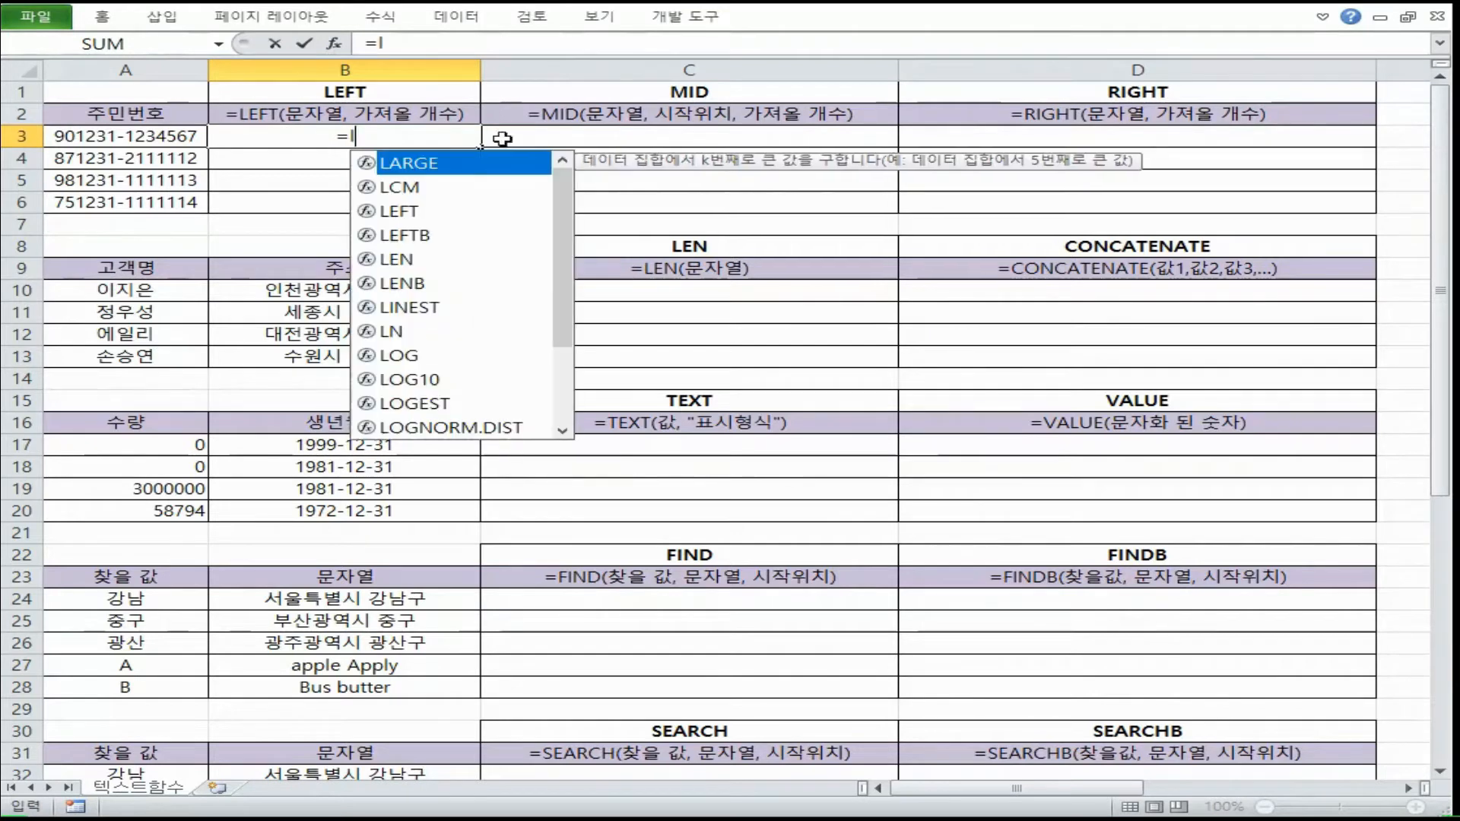
text(e)
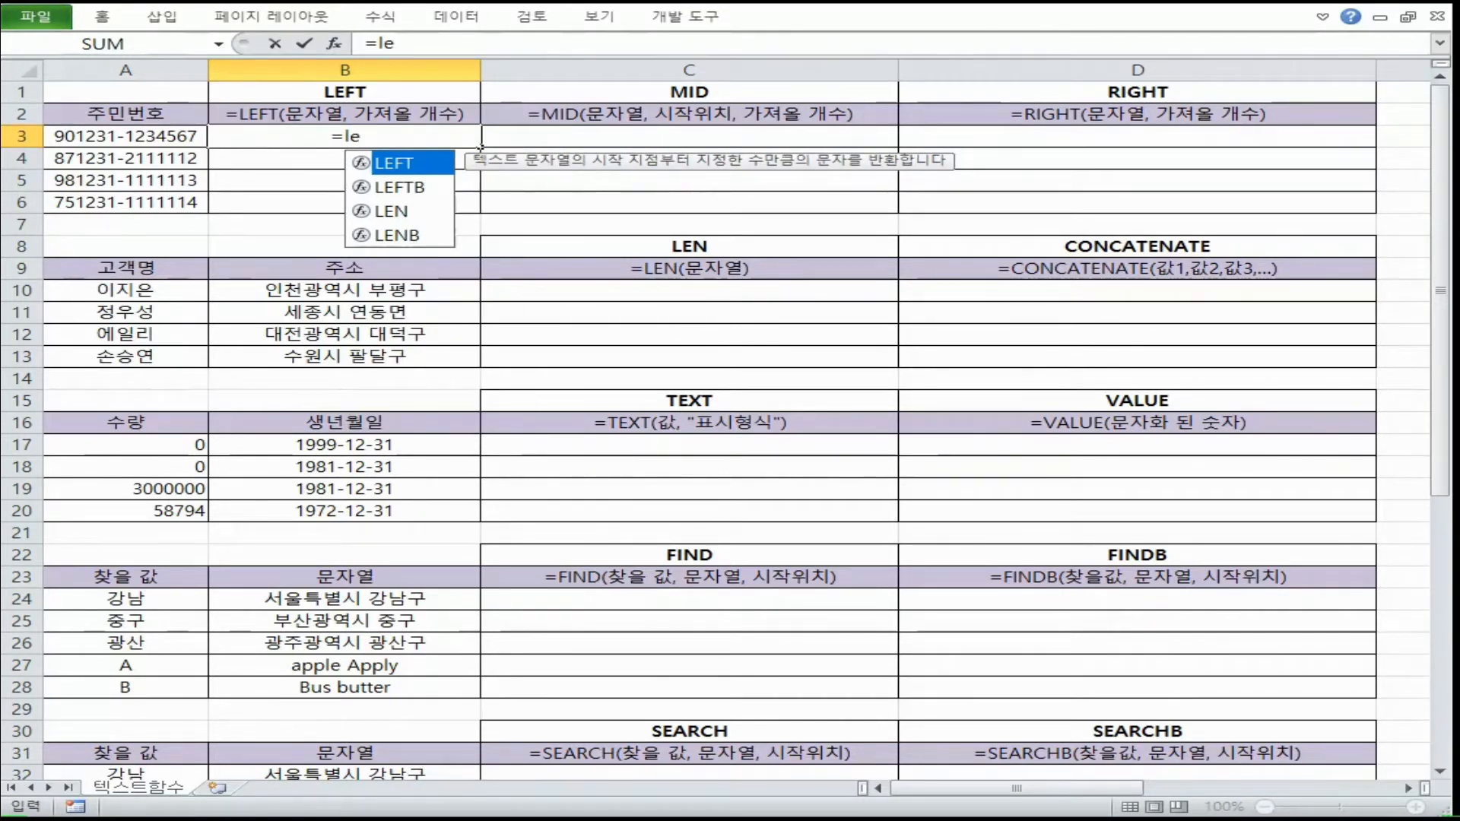
key(Tab)
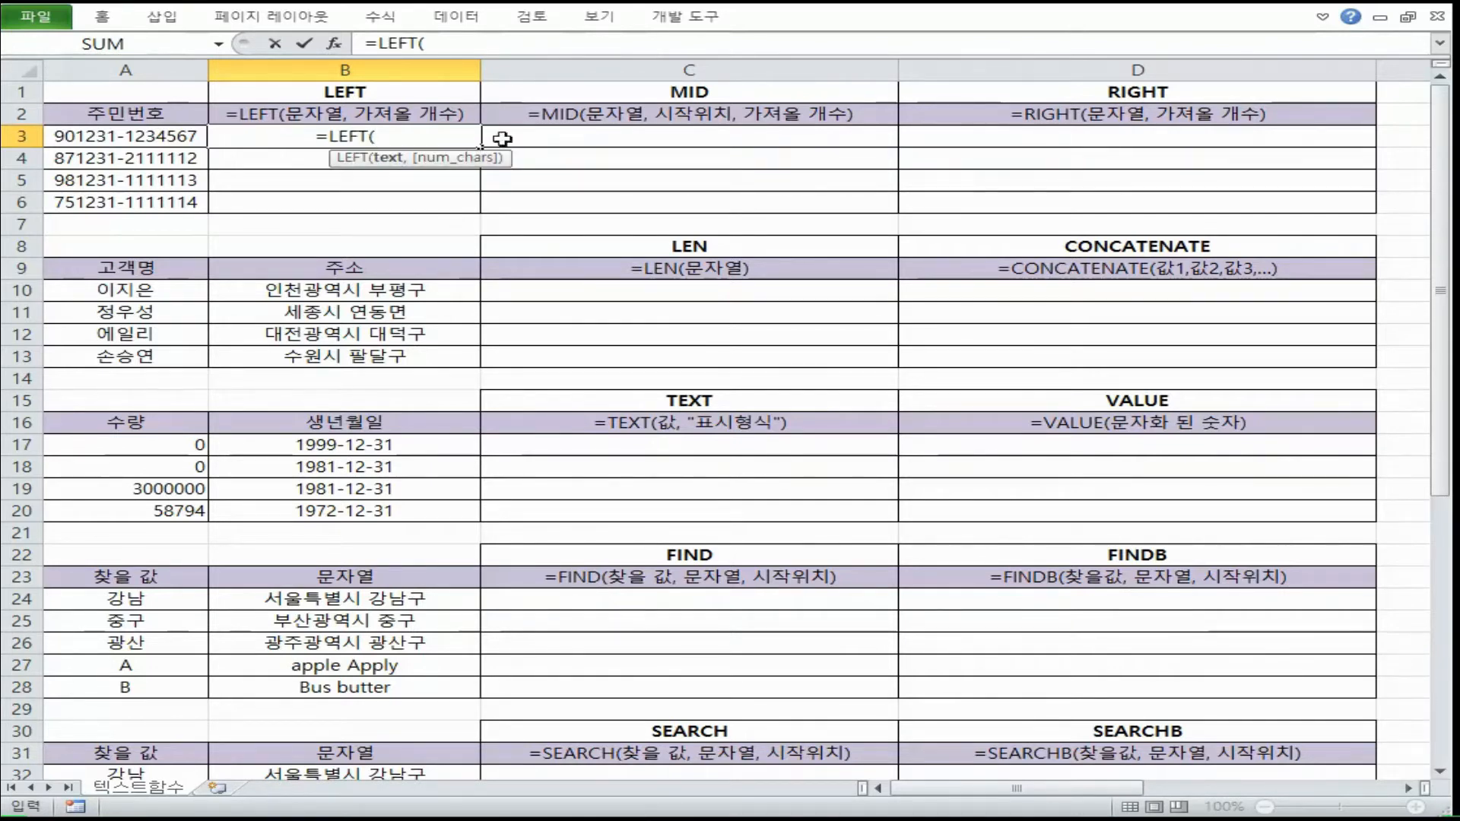
click(152, 138)
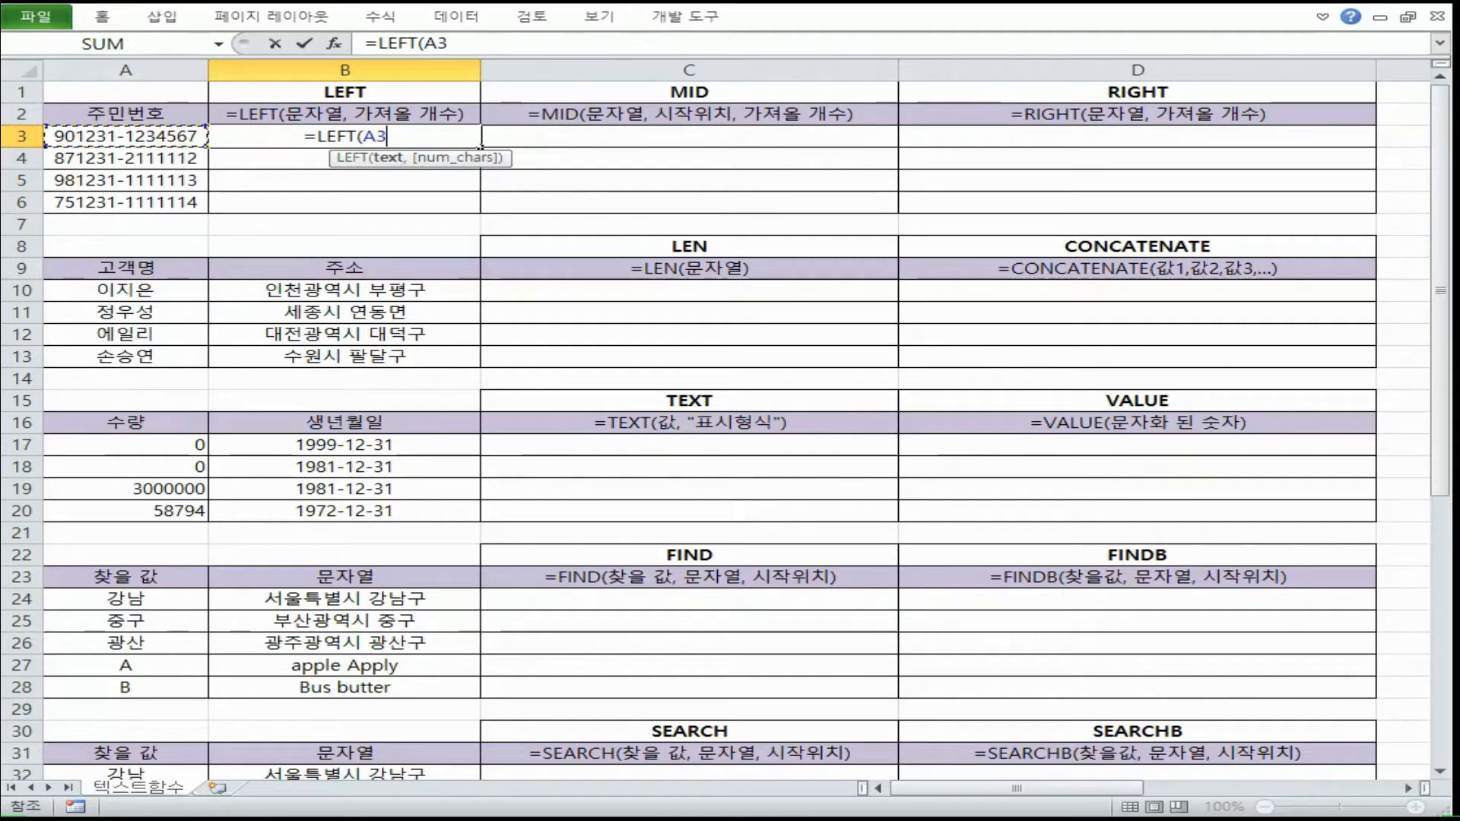
text(,)
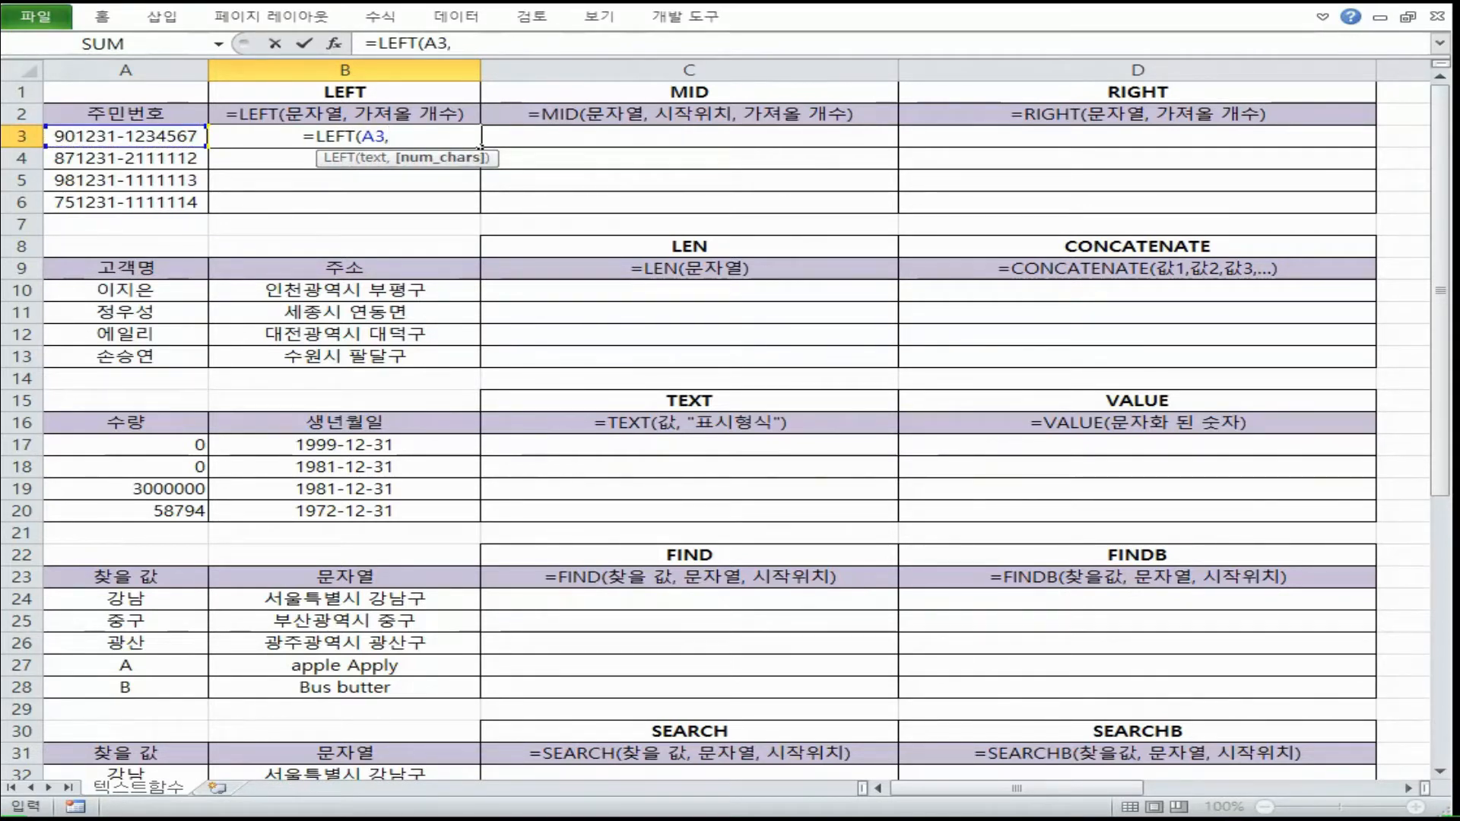
text(6)
key(Return)
click(374, 136)
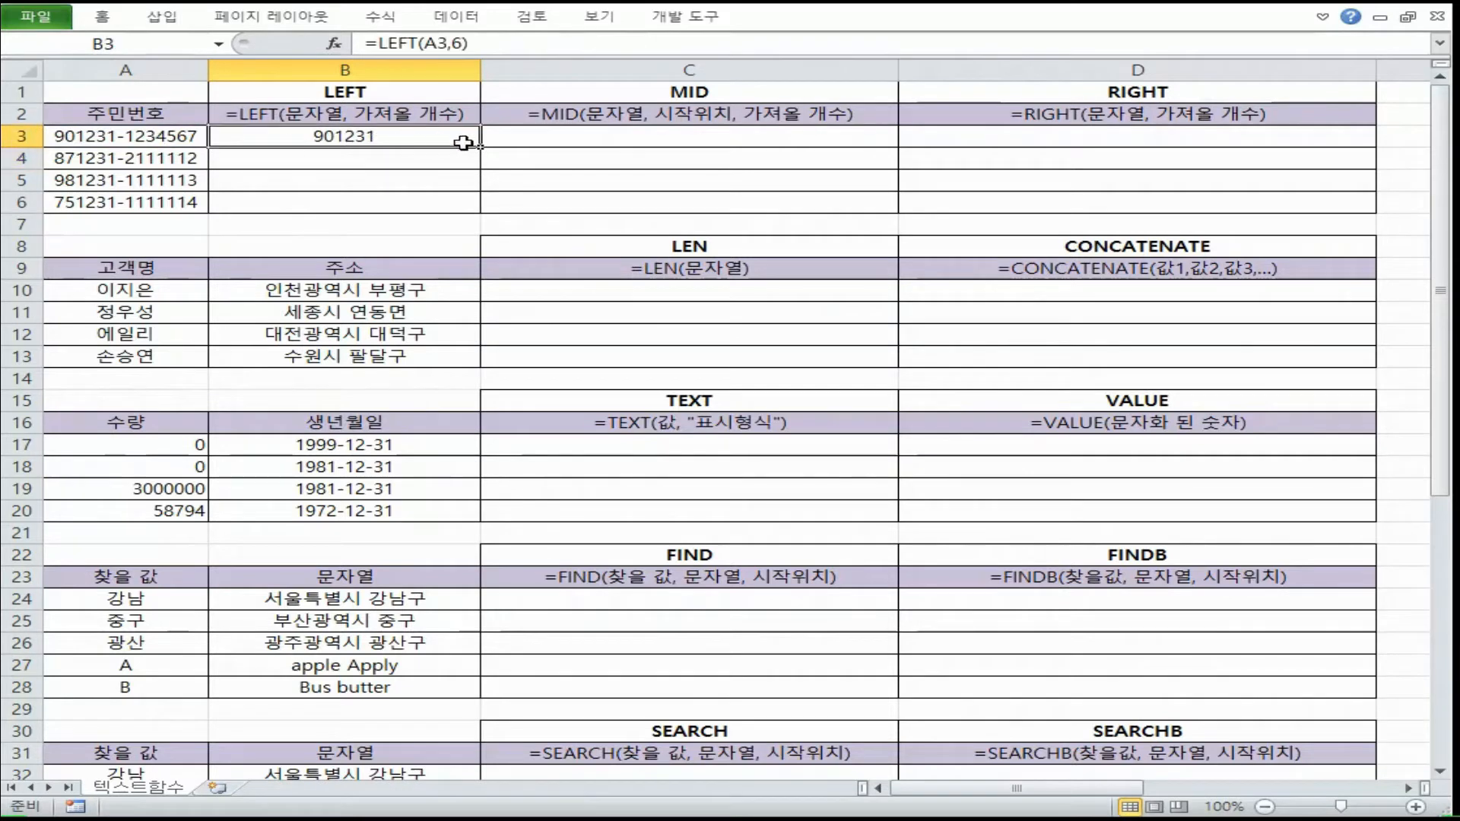
double_click(480, 147)
click(799, 129)
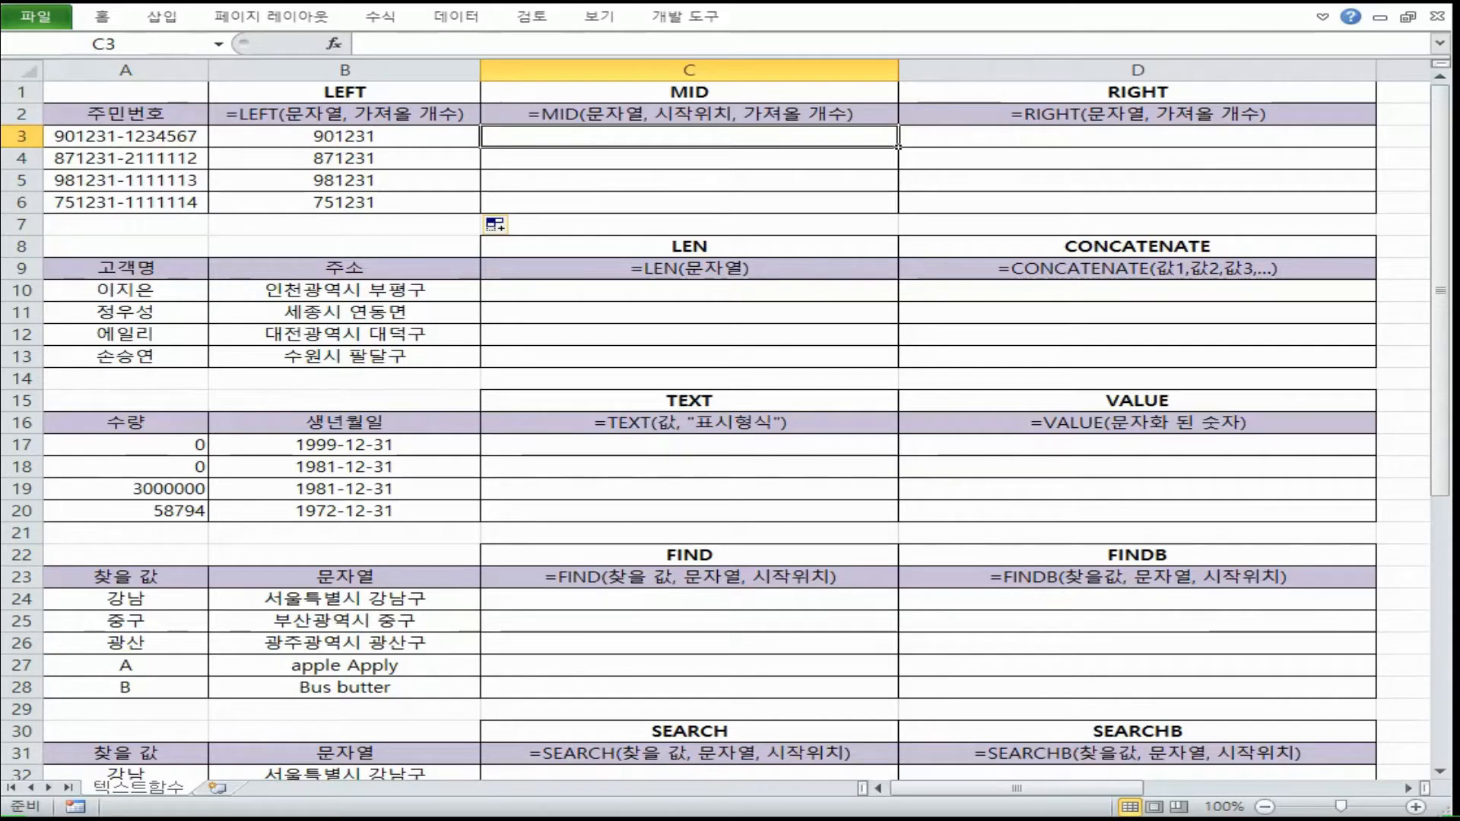
double_click(675, 114)
drag(650, 114, 710, 106)
key(Escape)
Step: Enter =MID(A3, 8, 1) in C3 and fill the formula down to C6
click(532, 138)
text(=mid)
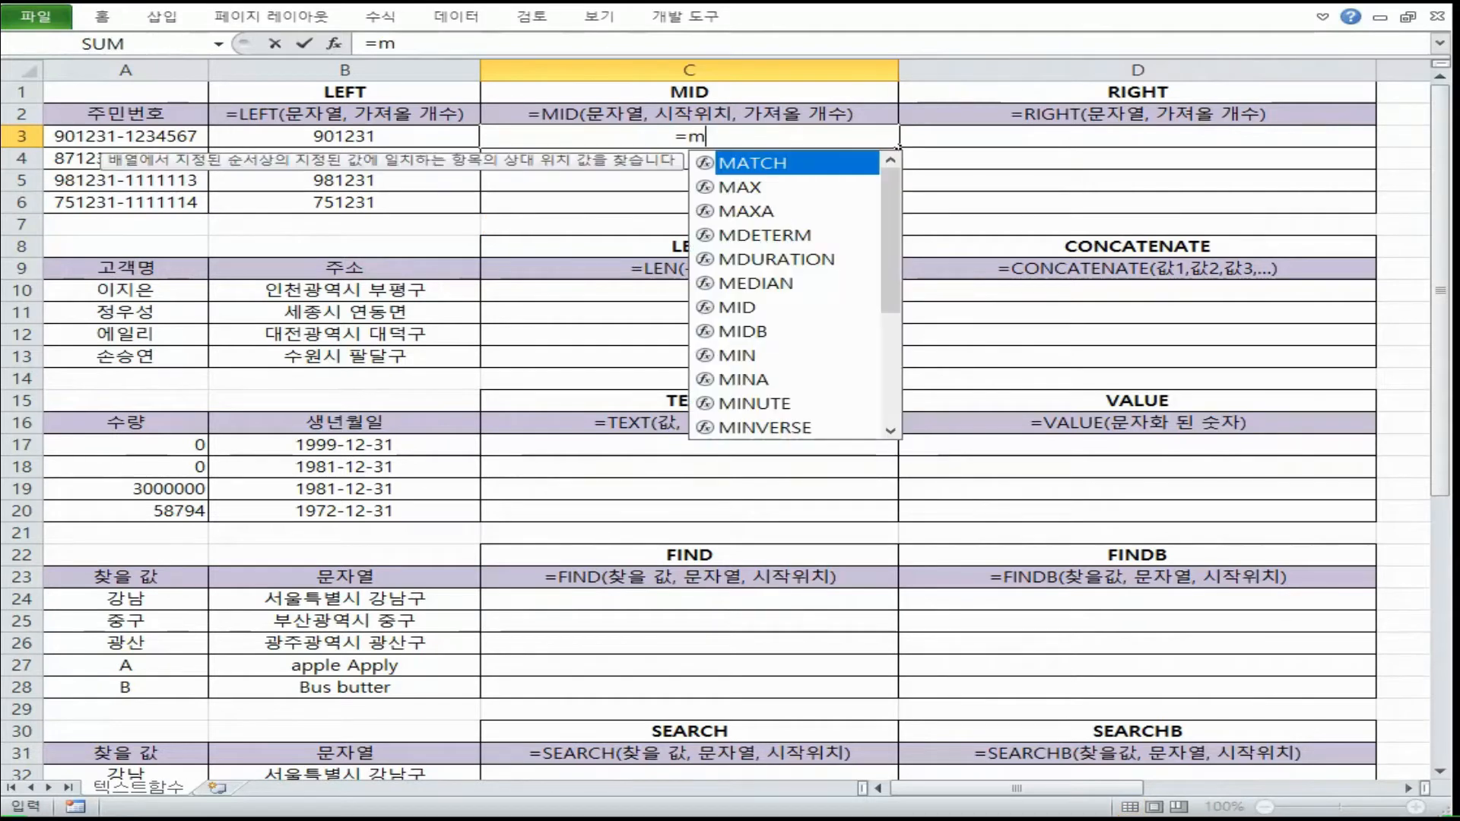
key(Tab)
key(Left)
key(Left)
text(, 8)
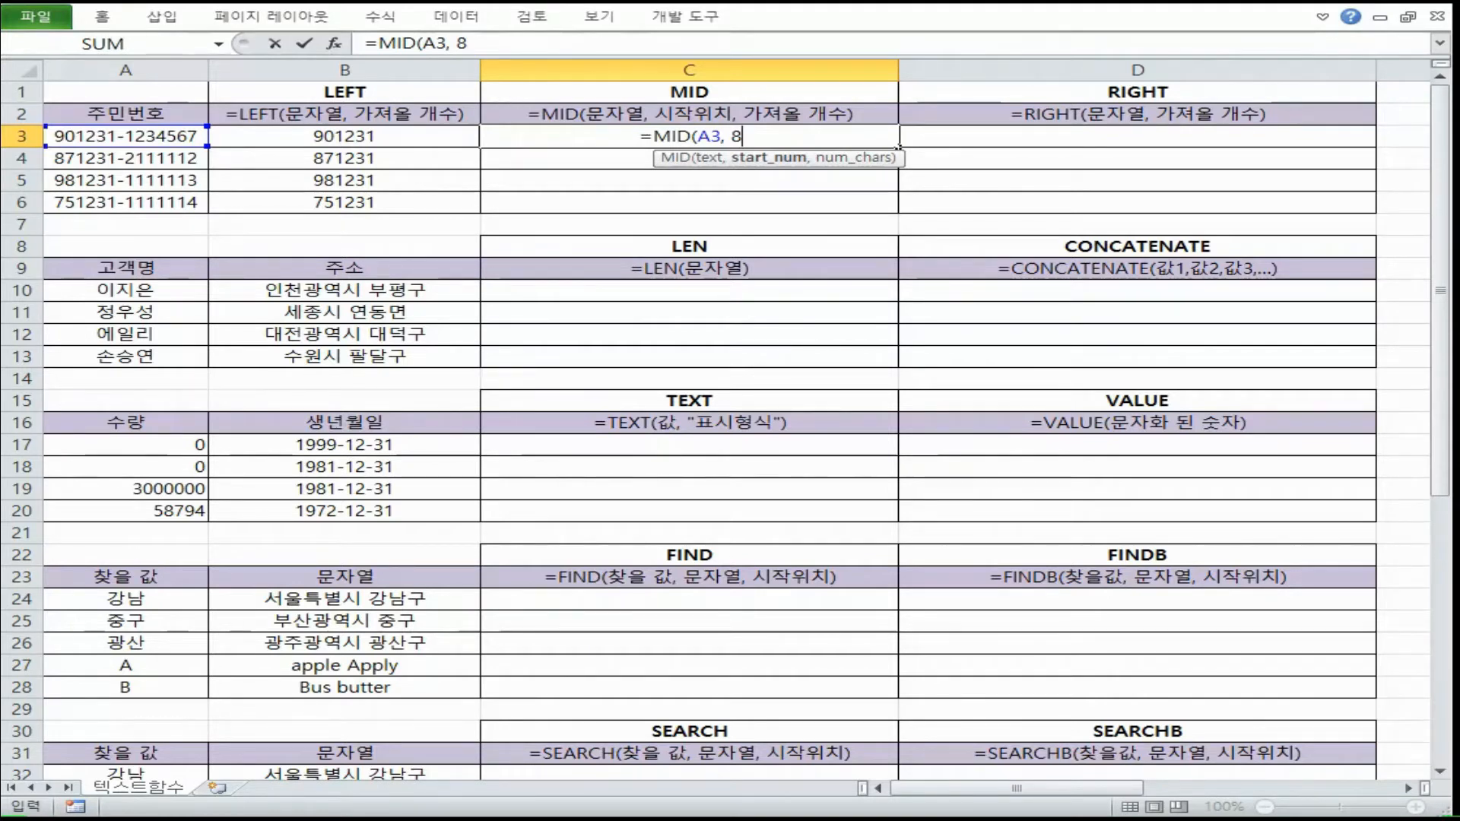
text(,)
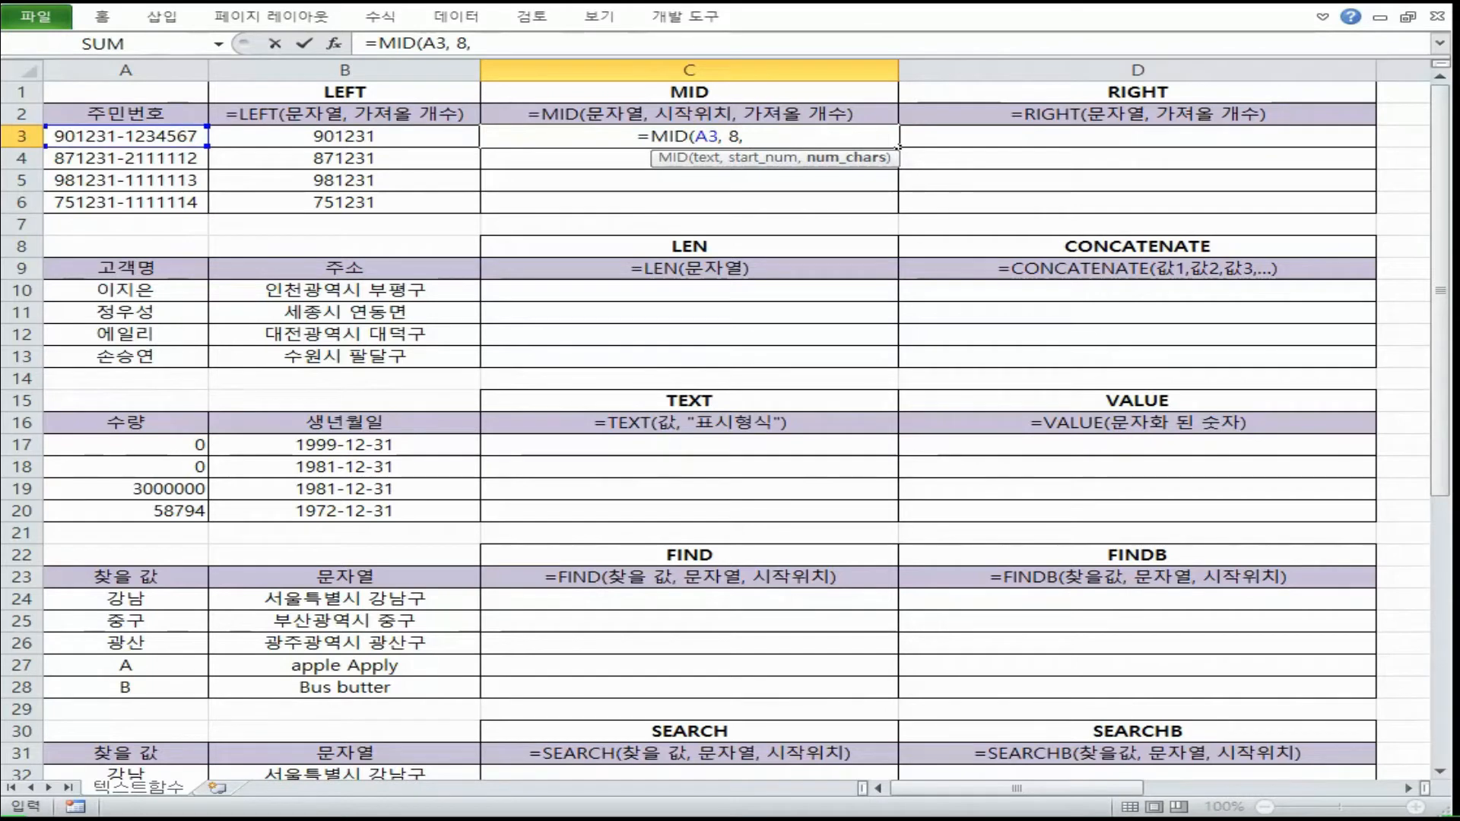
text( 1))
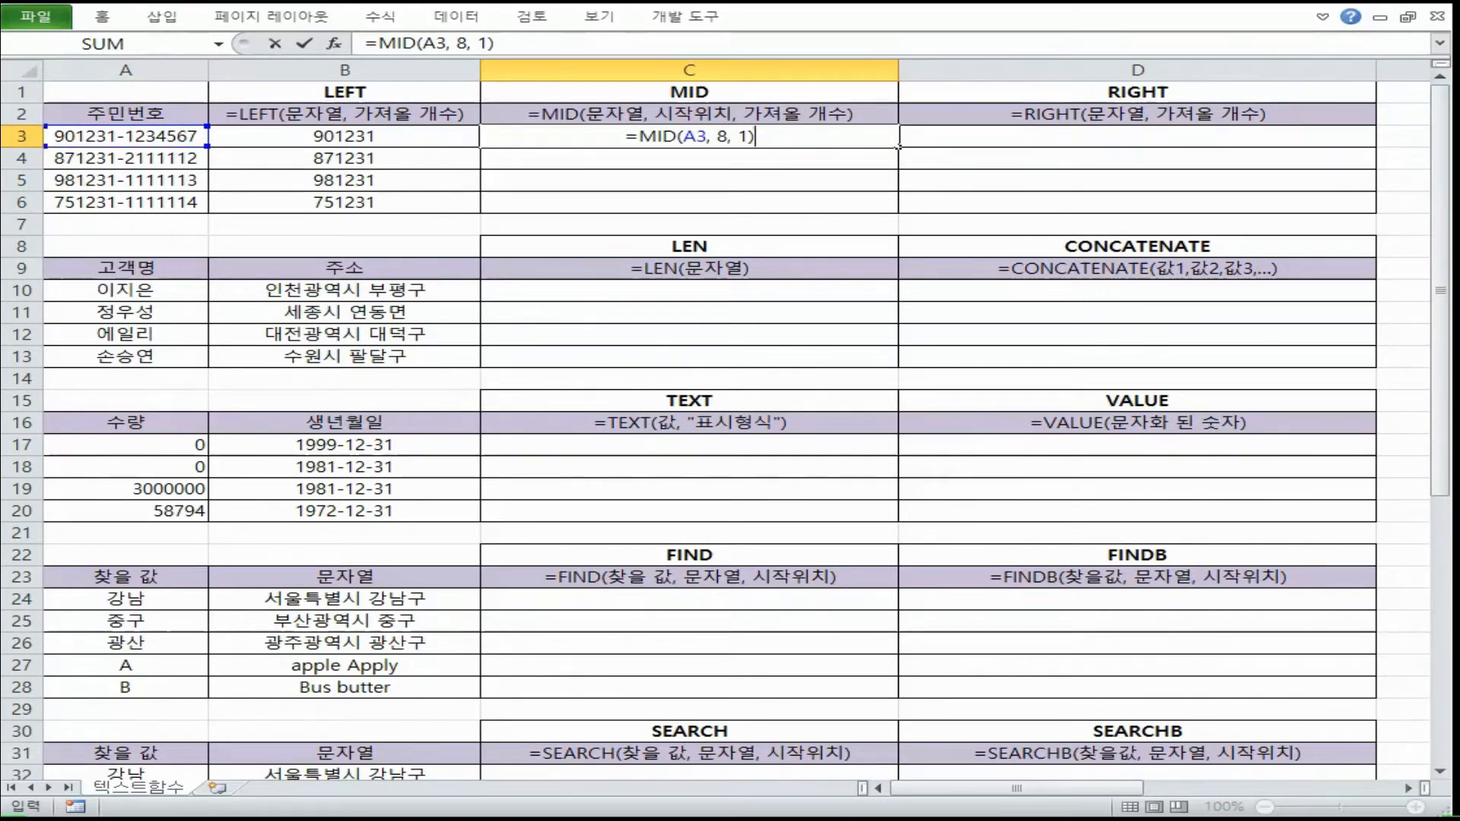
key(Return)
click(836, 137)
double_click(897, 146)
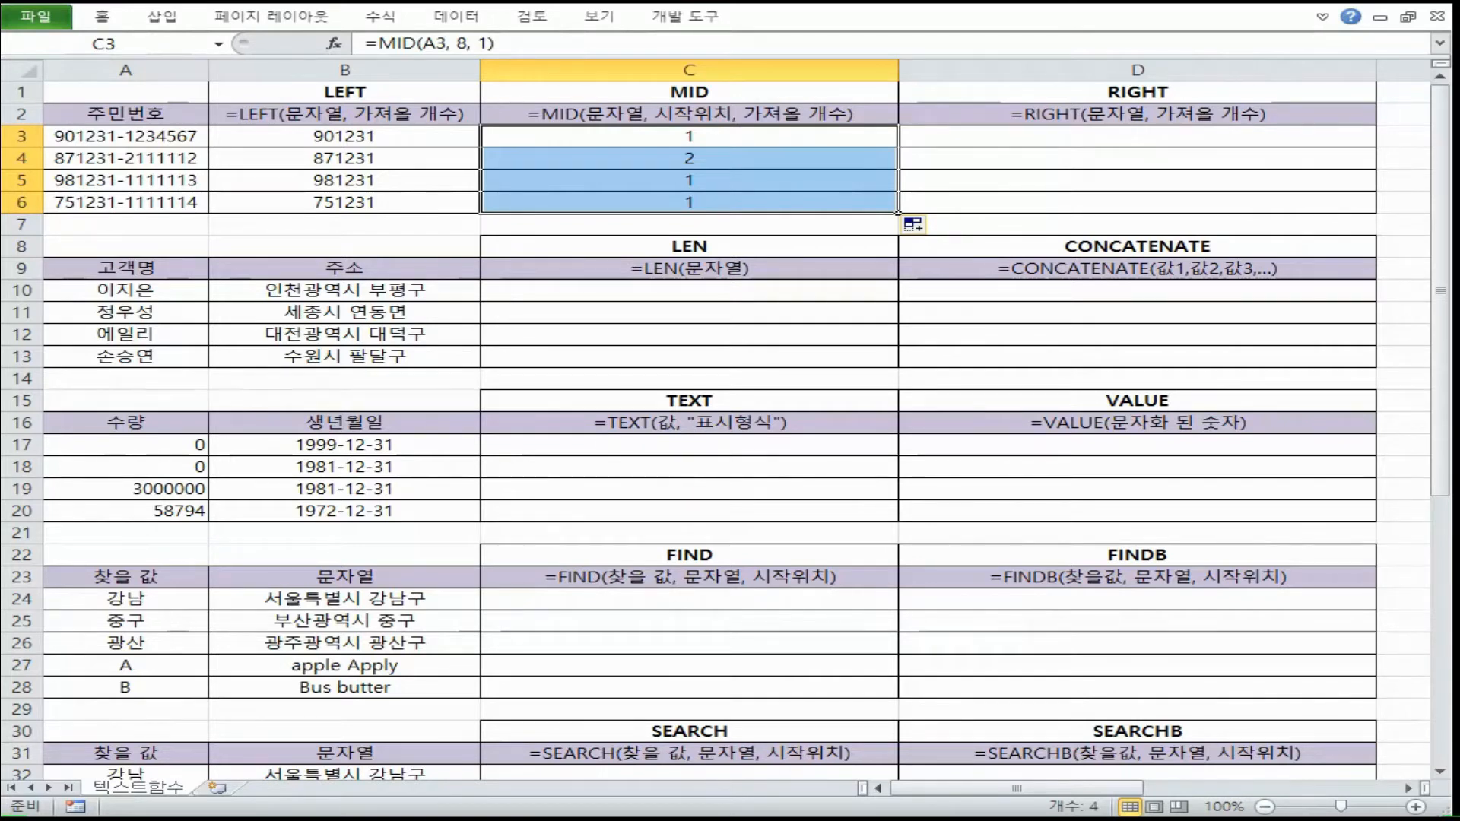
Step: Enter =RIGHT(A3,7) in D3 and fill the formula down to D6
key(Right)
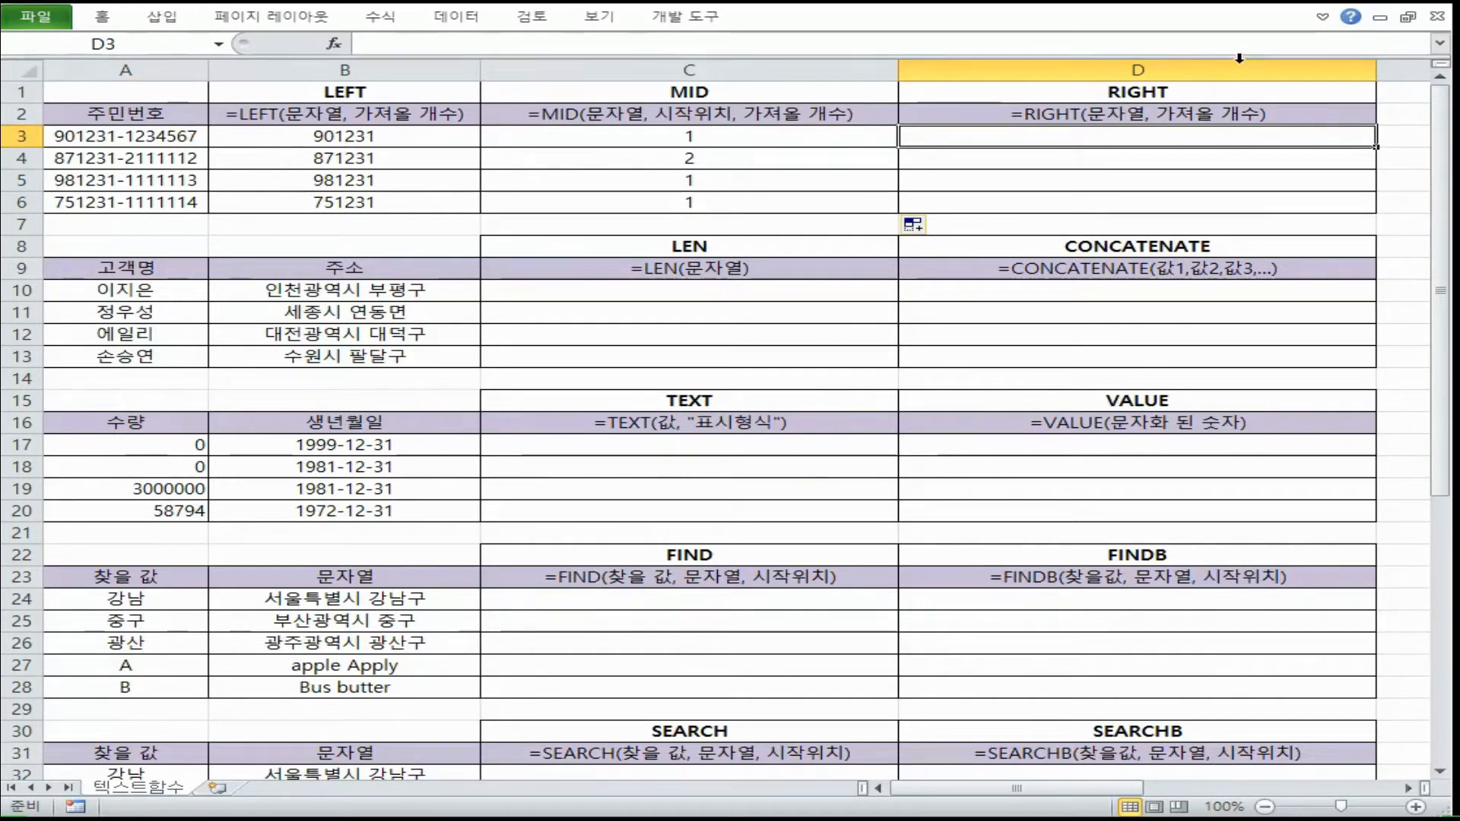
text(=ri)
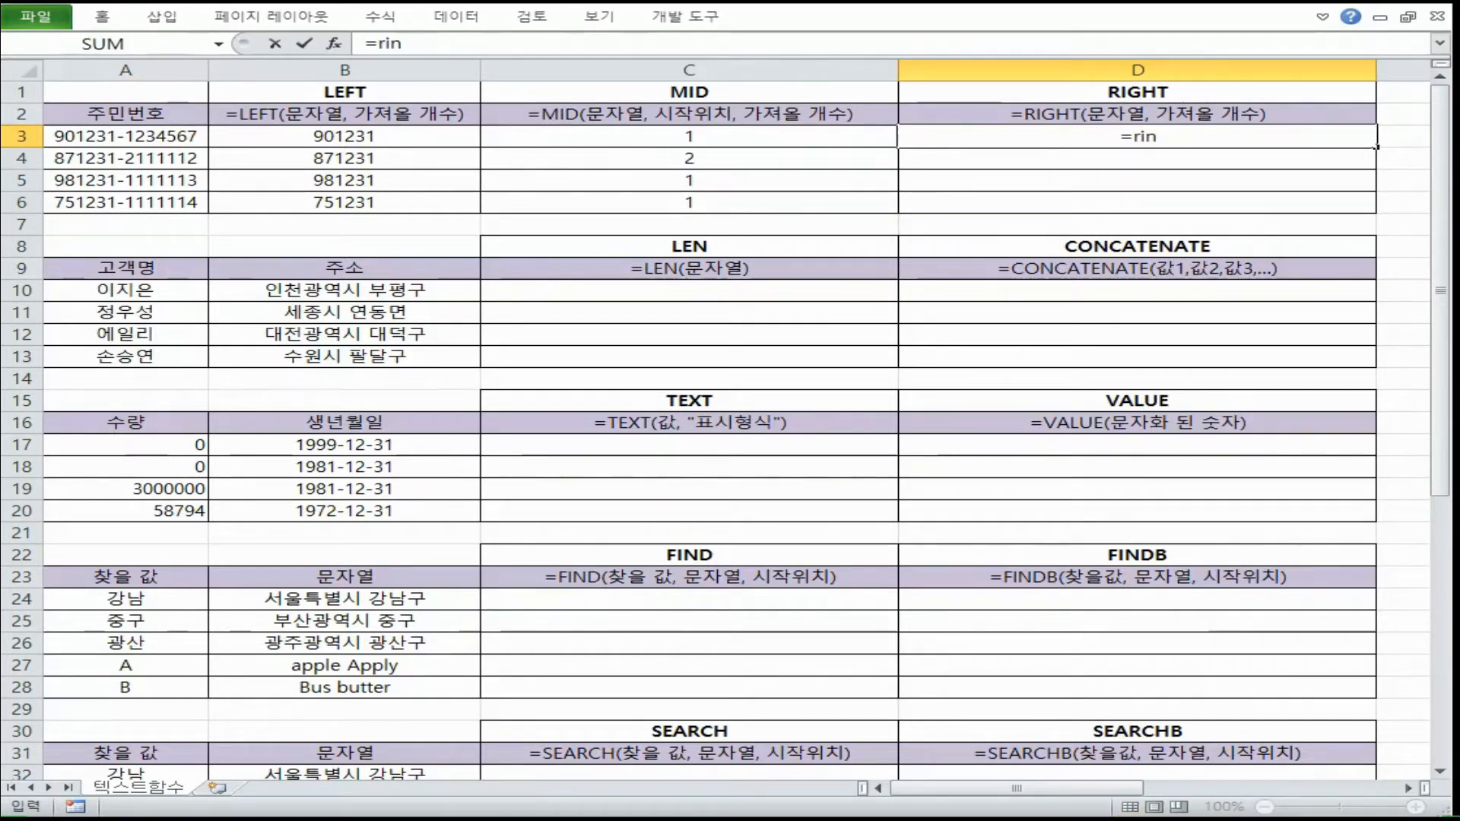
key(Tab)
click(135, 135)
text(,)
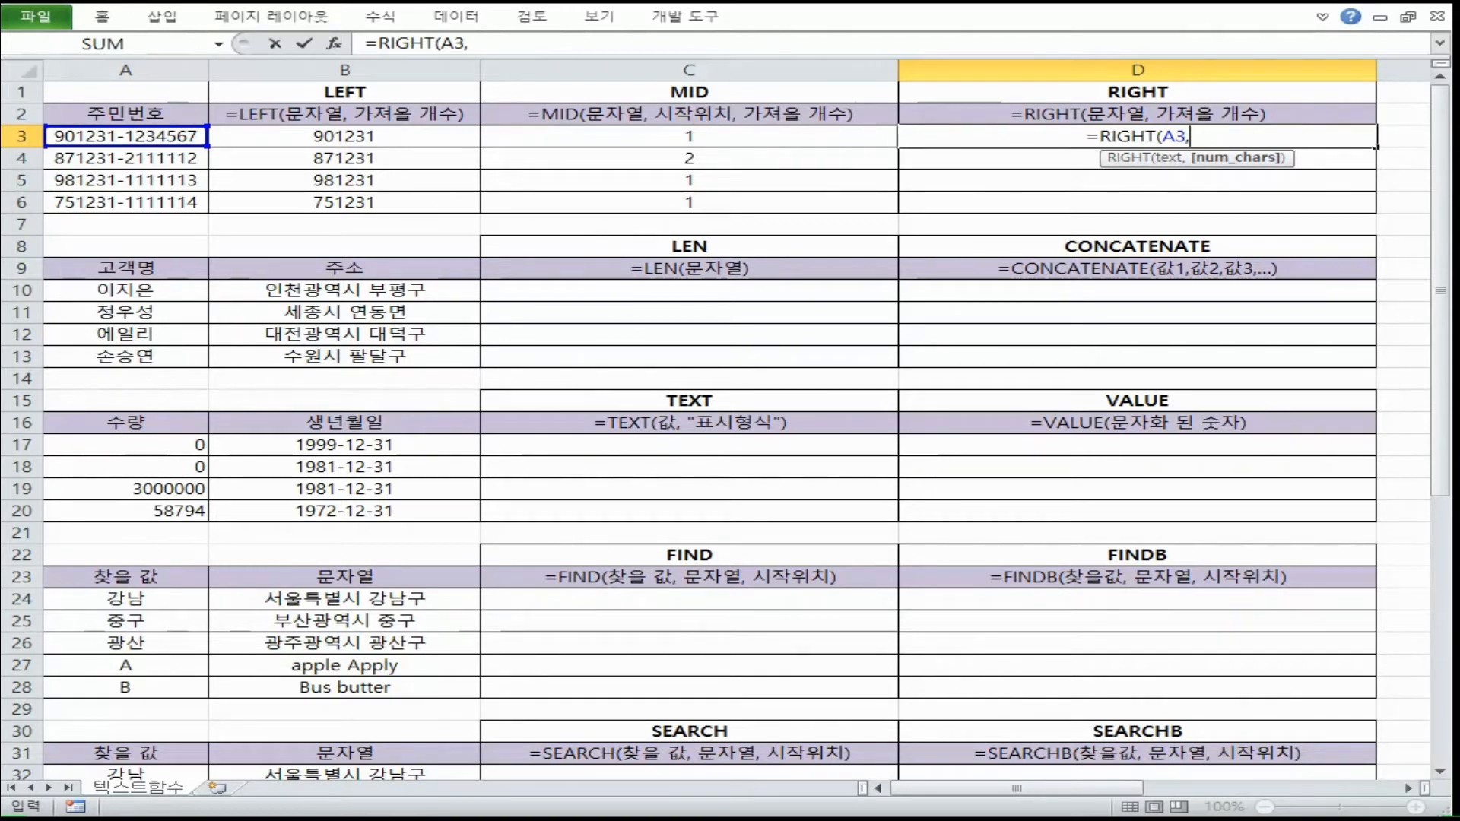
text(7)
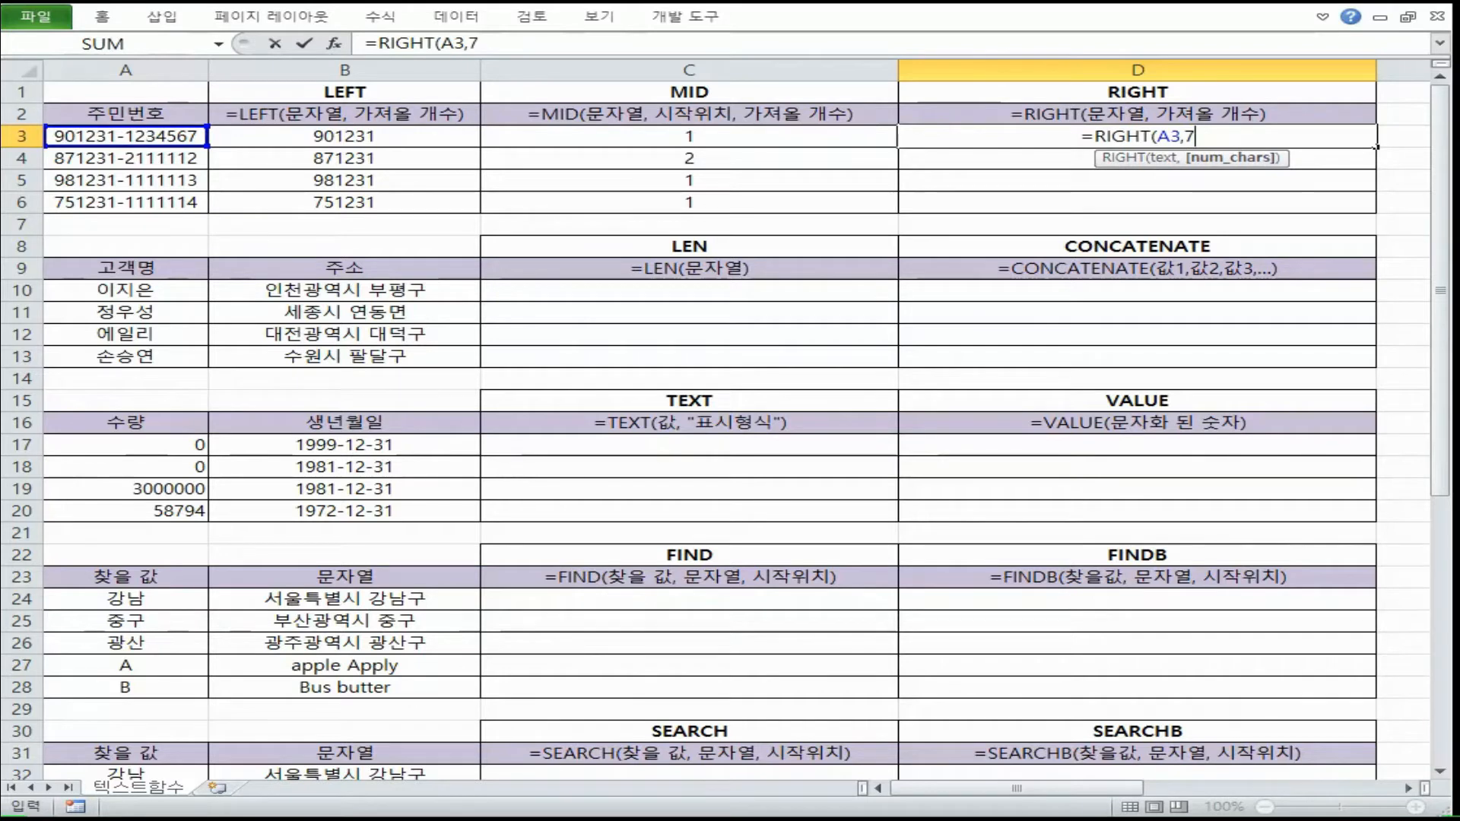
key(Return)
click(1172, 135)
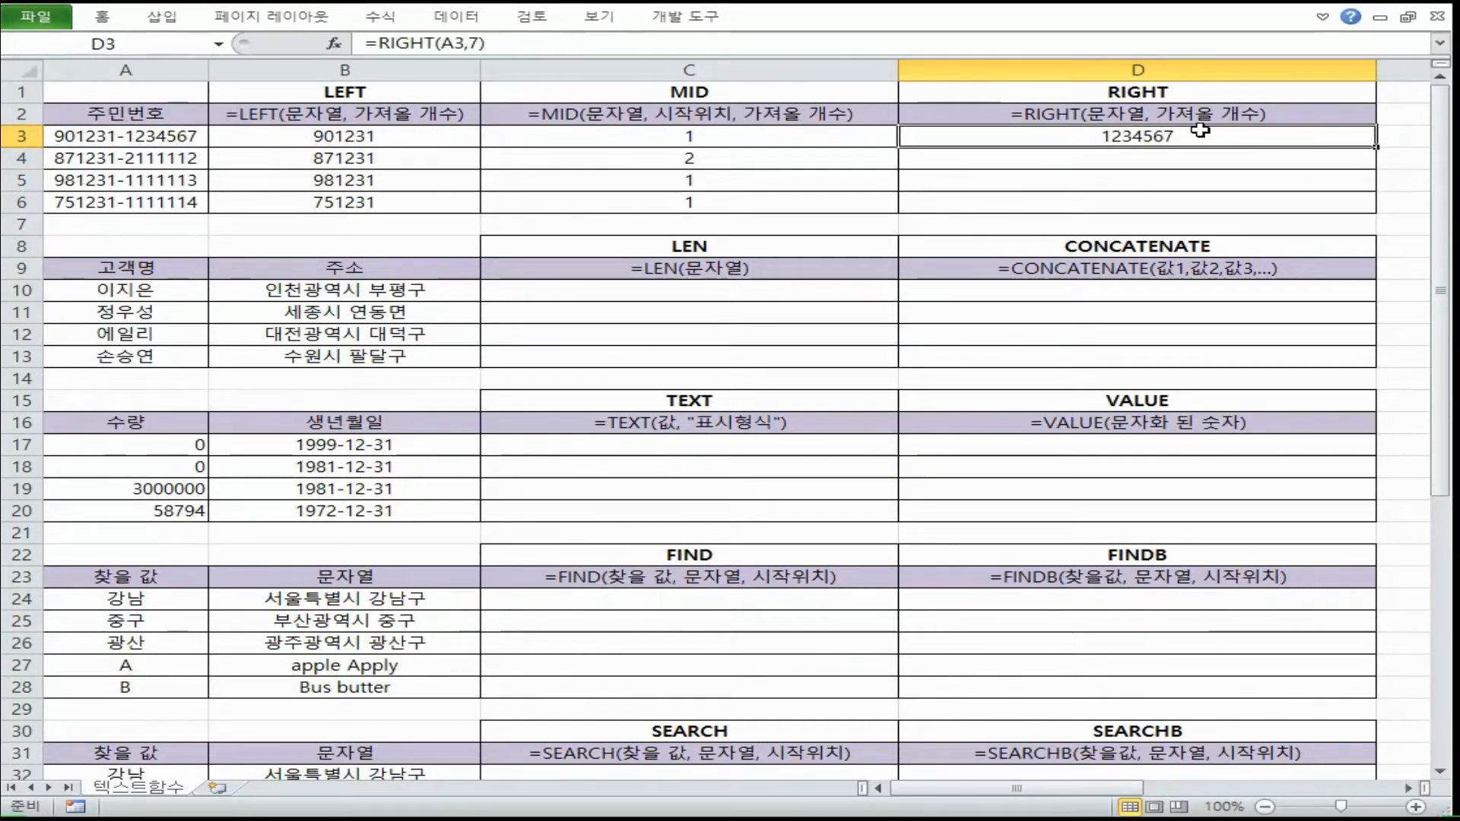
drag(1377, 151, 1377, 205)
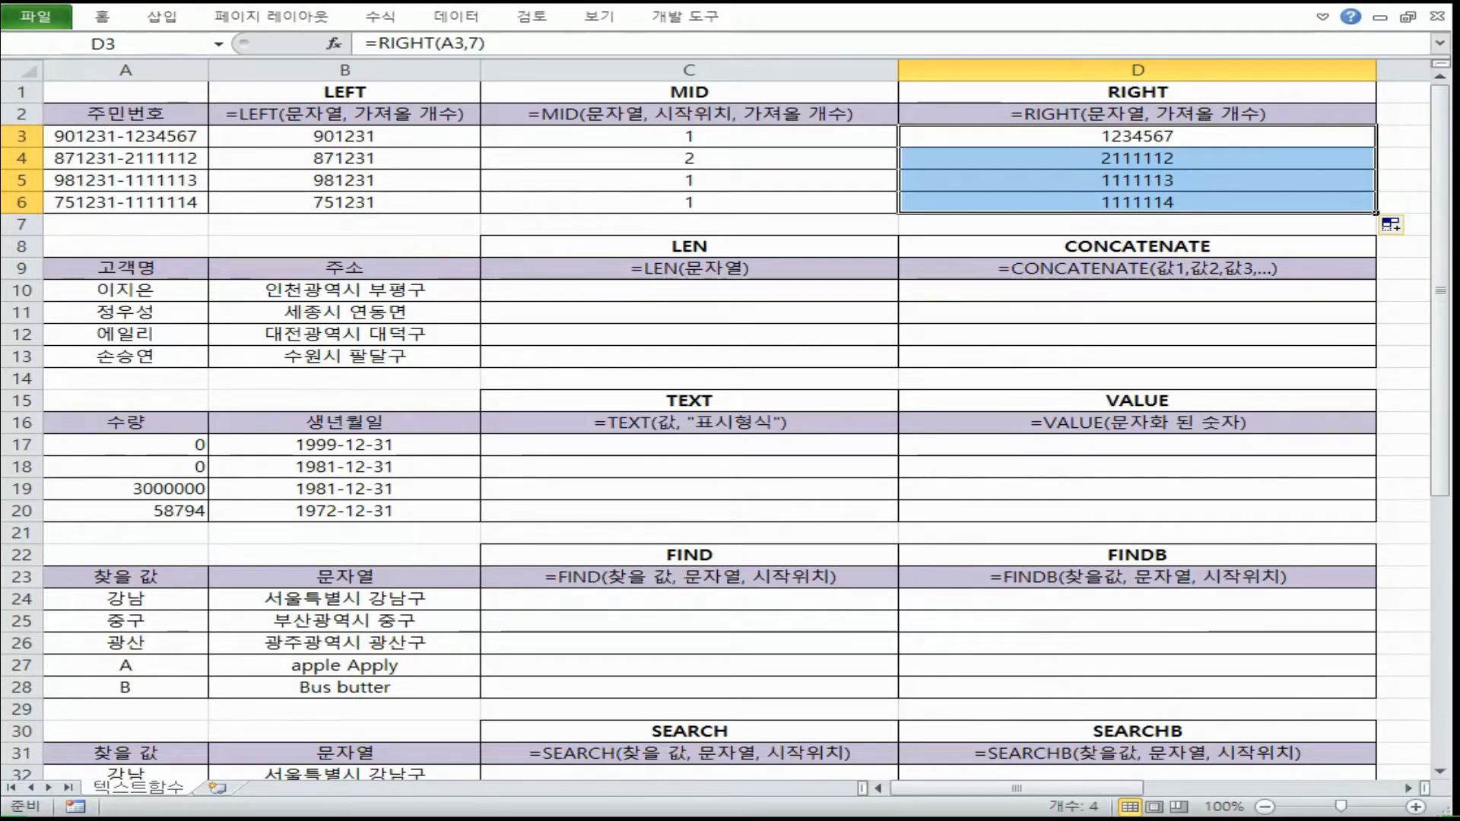
Step: Replace the MID formula in C3 with =MID(A3, 1, 6) and fill it down to C6
click(783, 140)
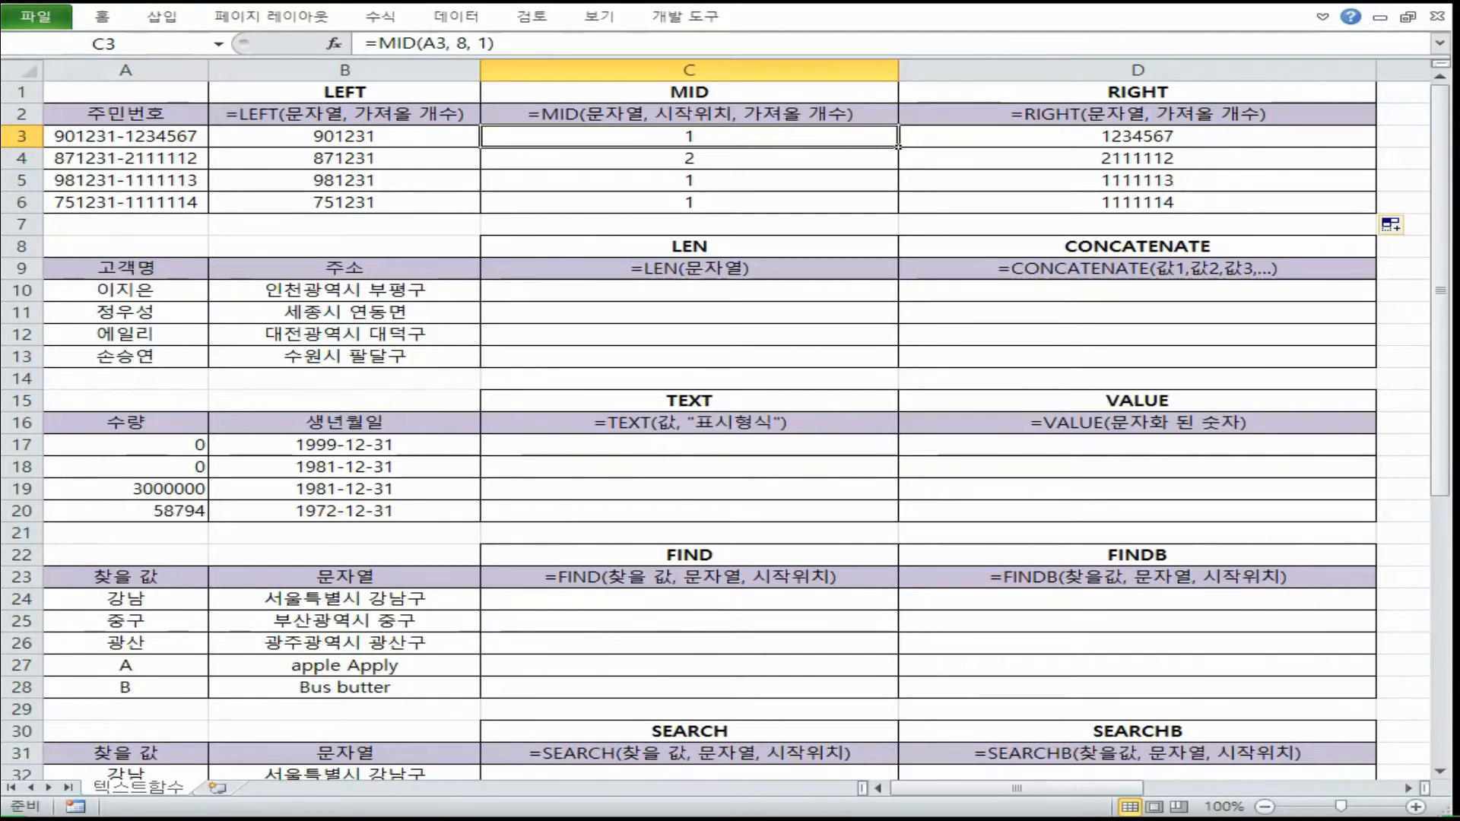
text(=mi)
key(Tab)
click(60, 136)
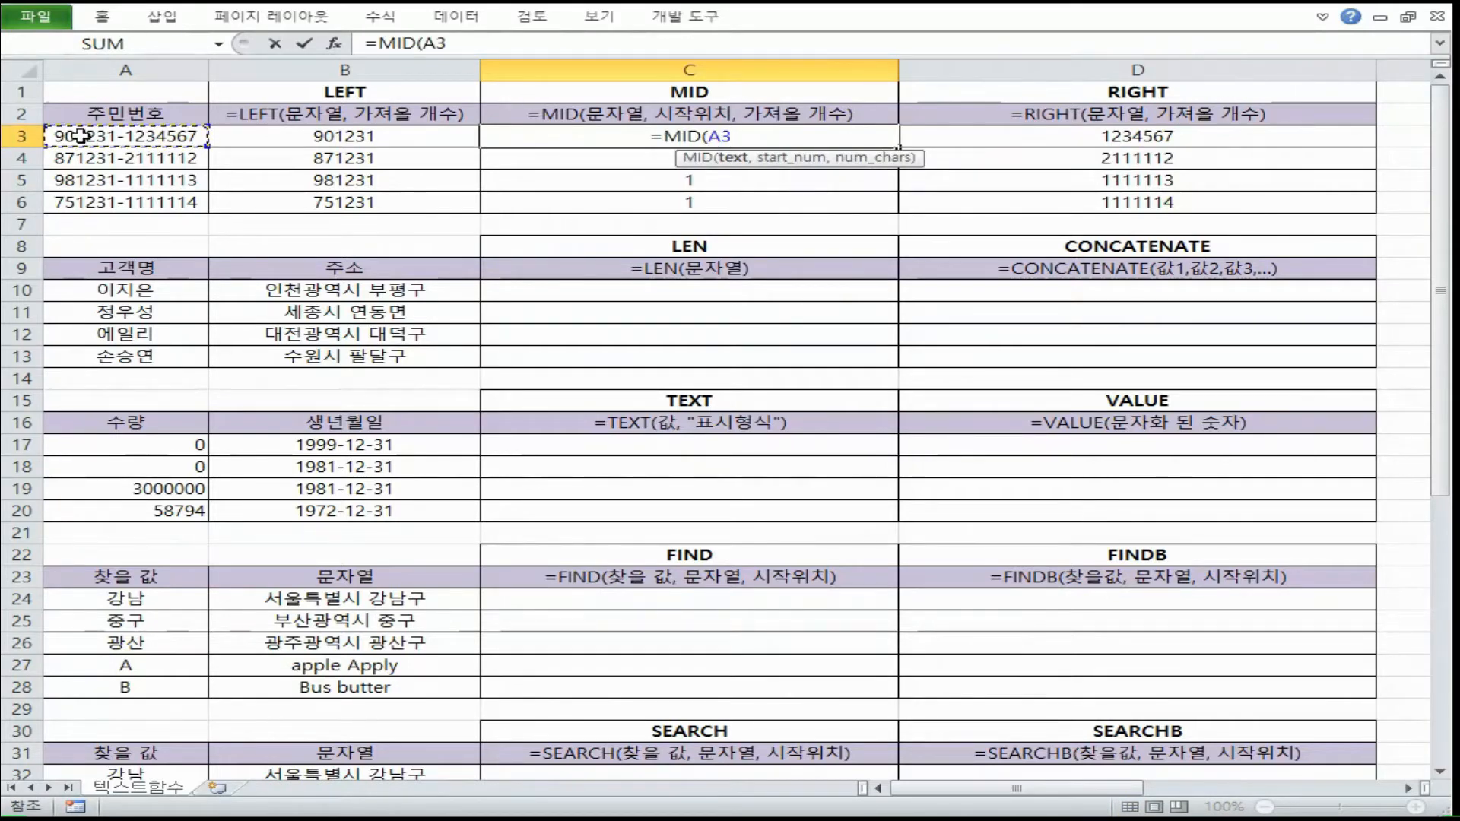
text(, 1,)
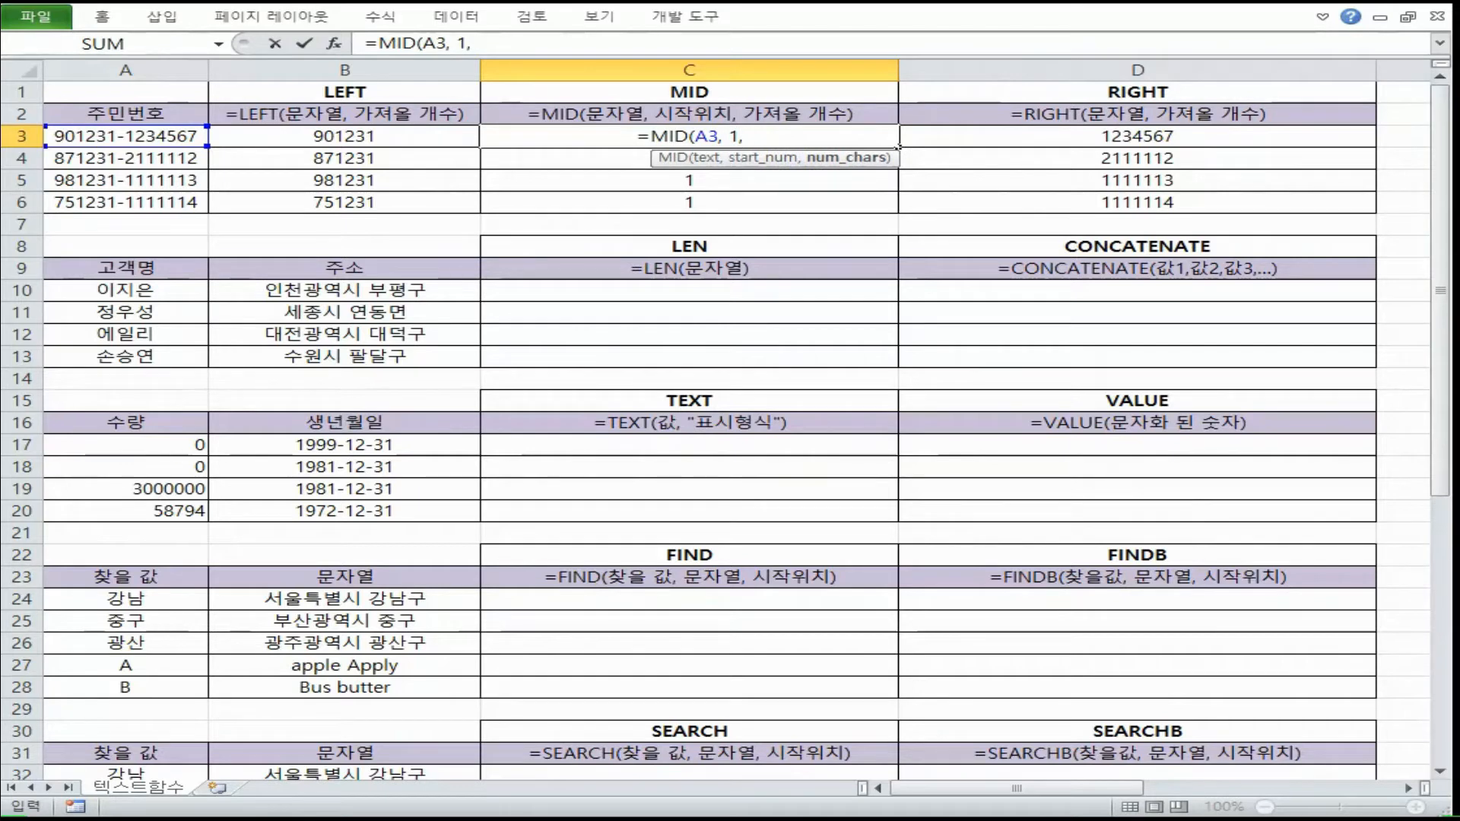
text( 65)
key(BackSpace)
key(Return)
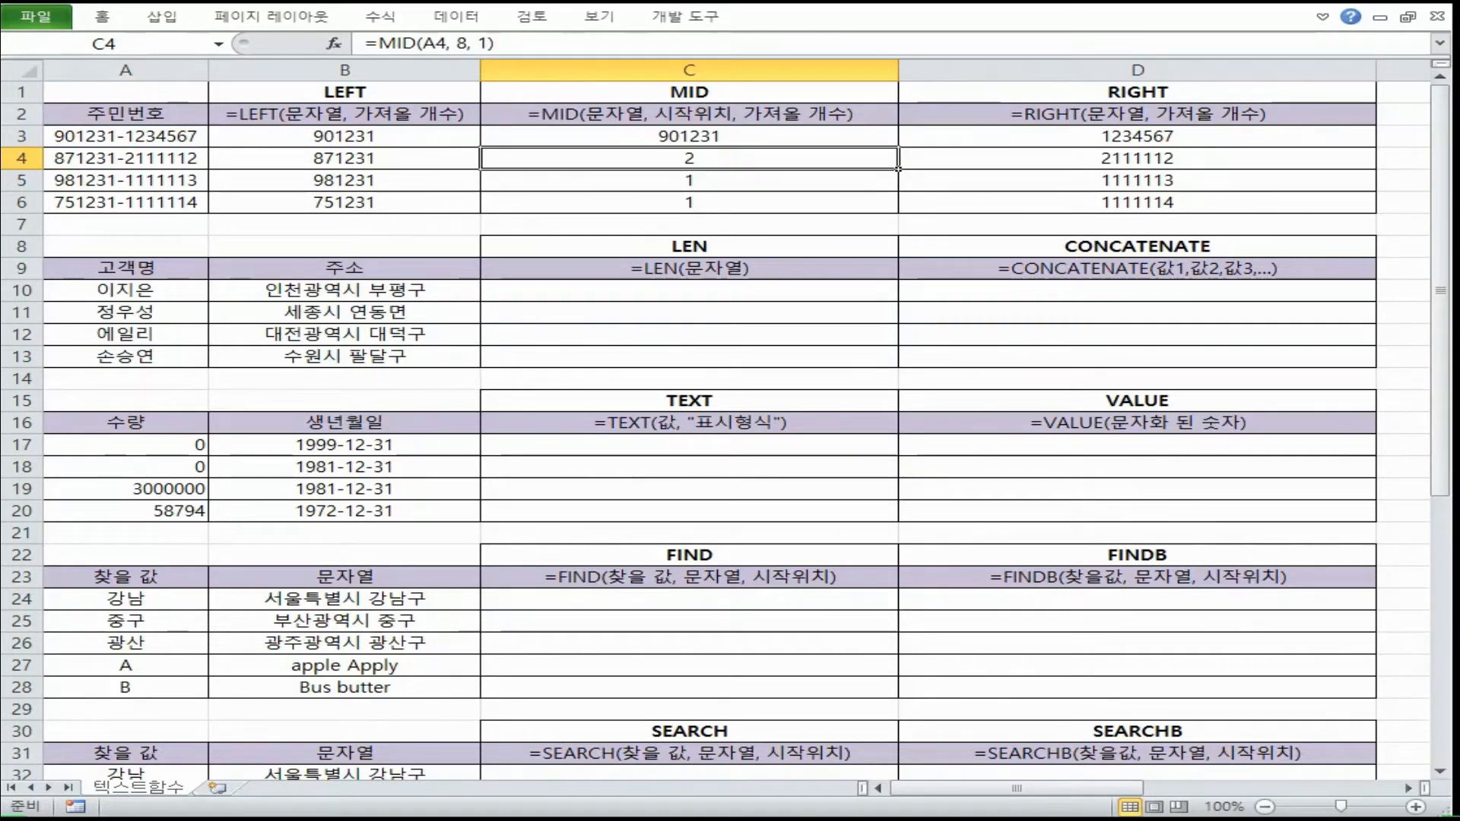
click(768, 131)
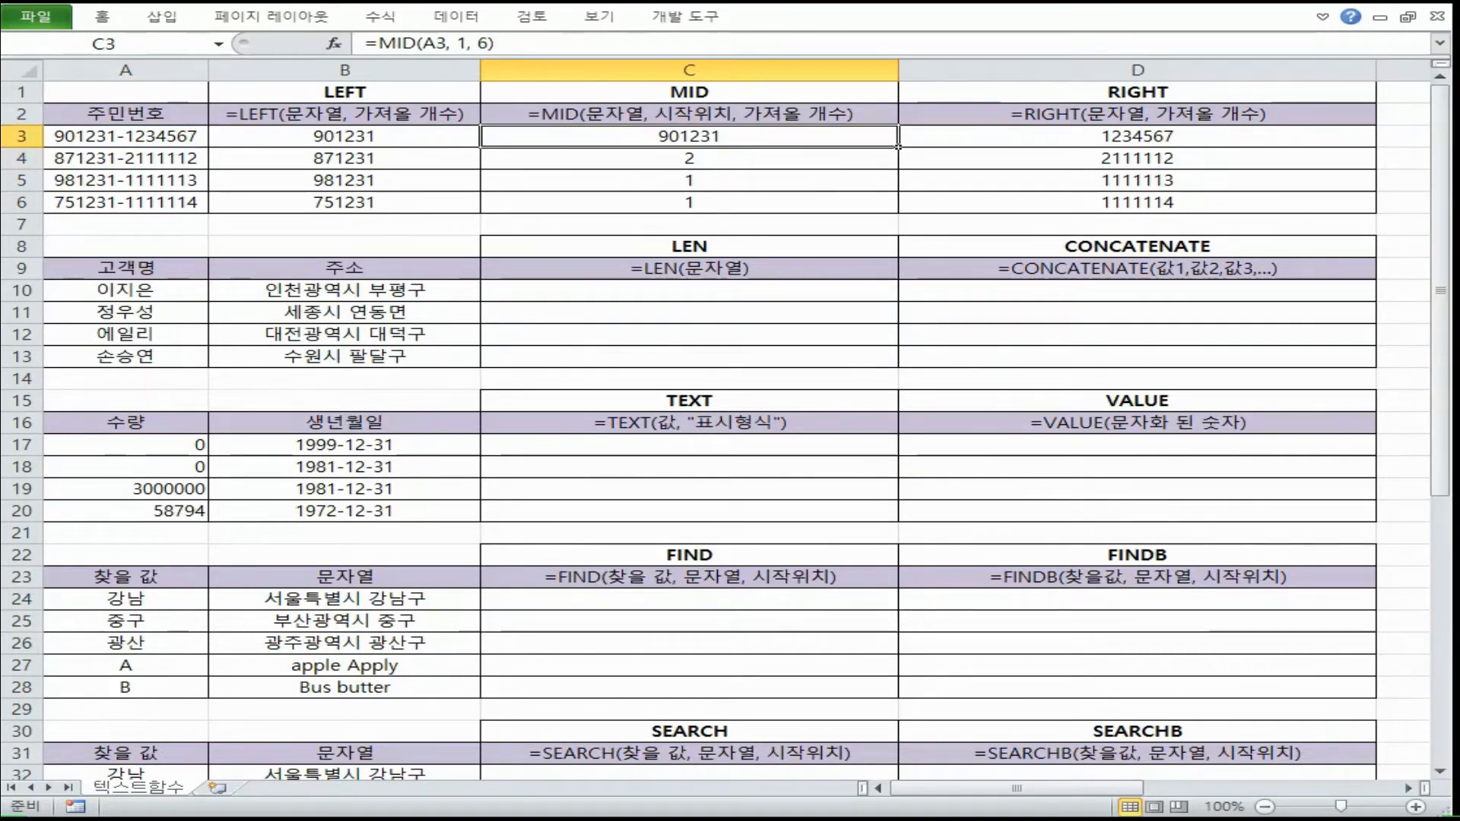
double_click(898, 146)
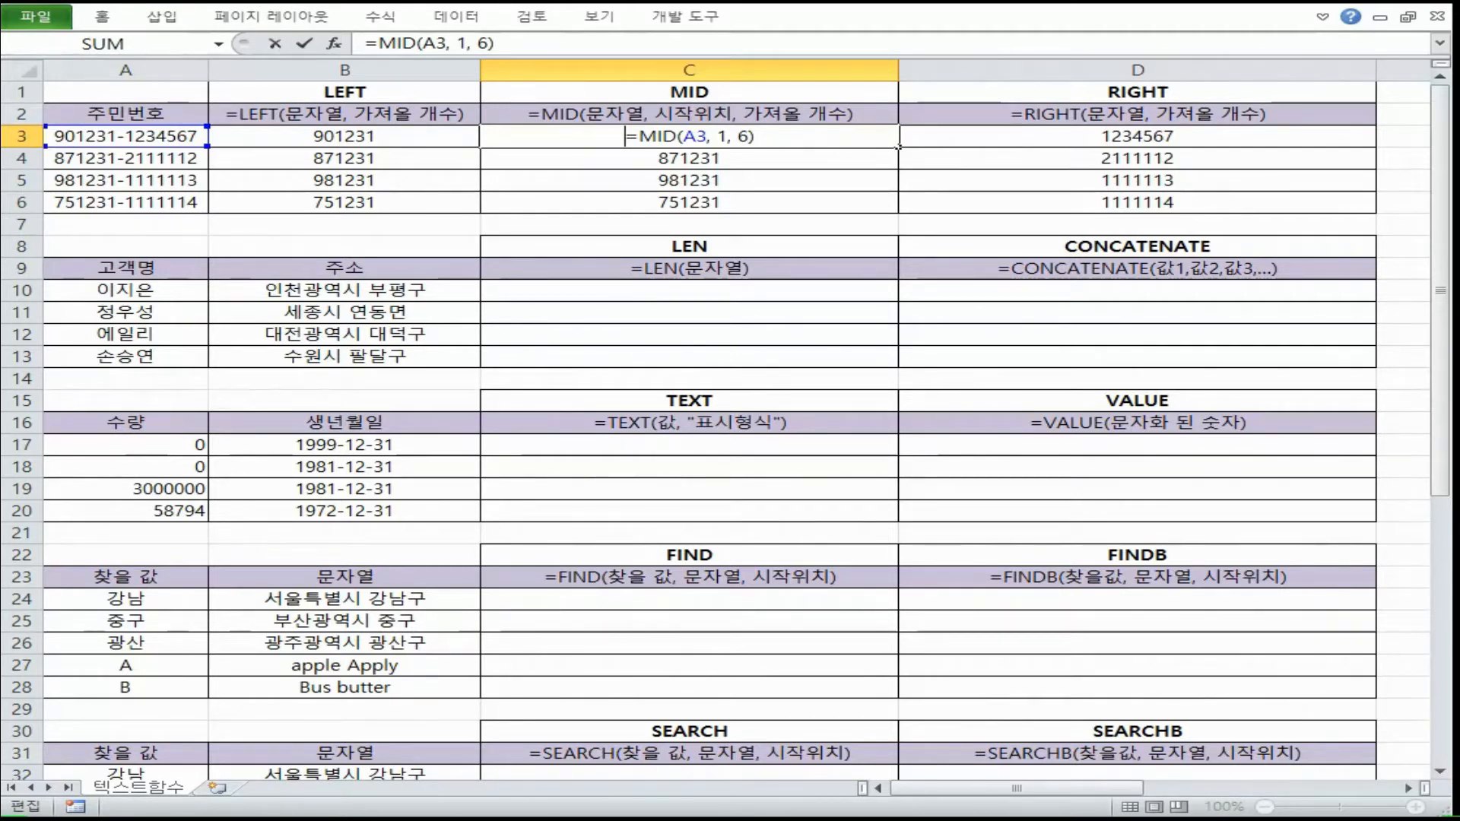
key(Escape)
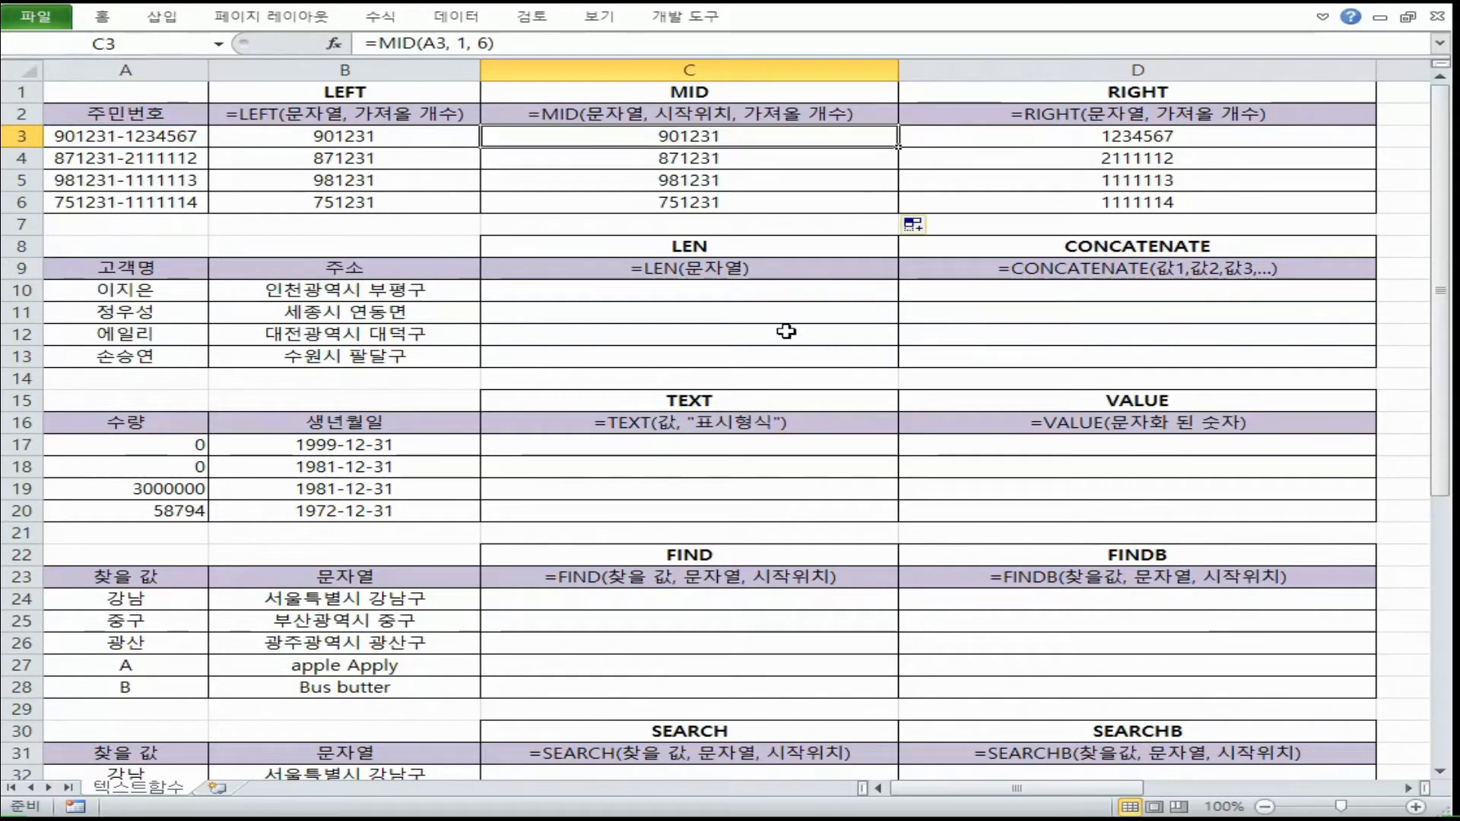
Step: Enter =LEN(B10) in C10 and fill the formula down to C13
click(897, 257)
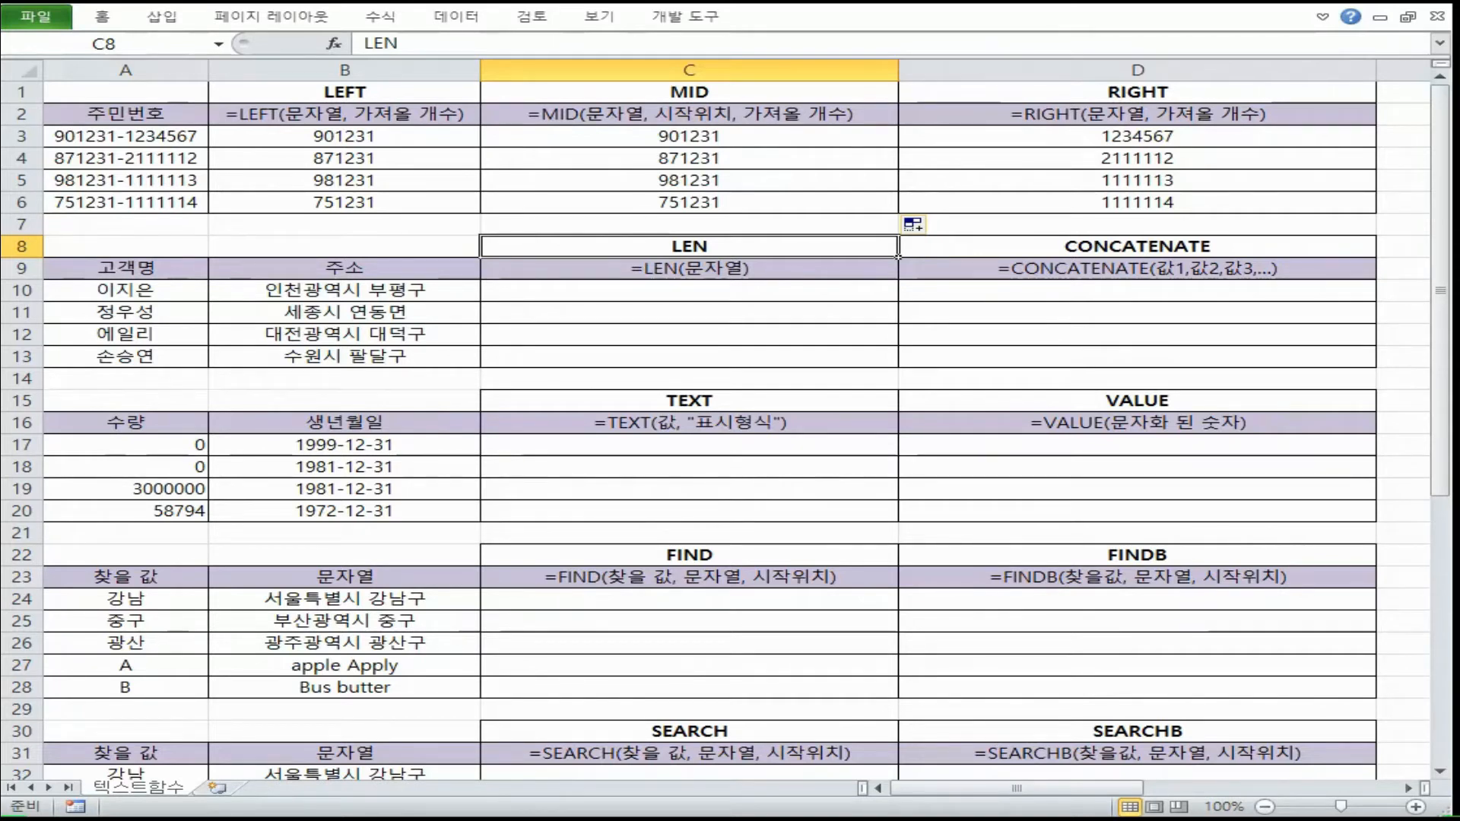
click(891, 289)
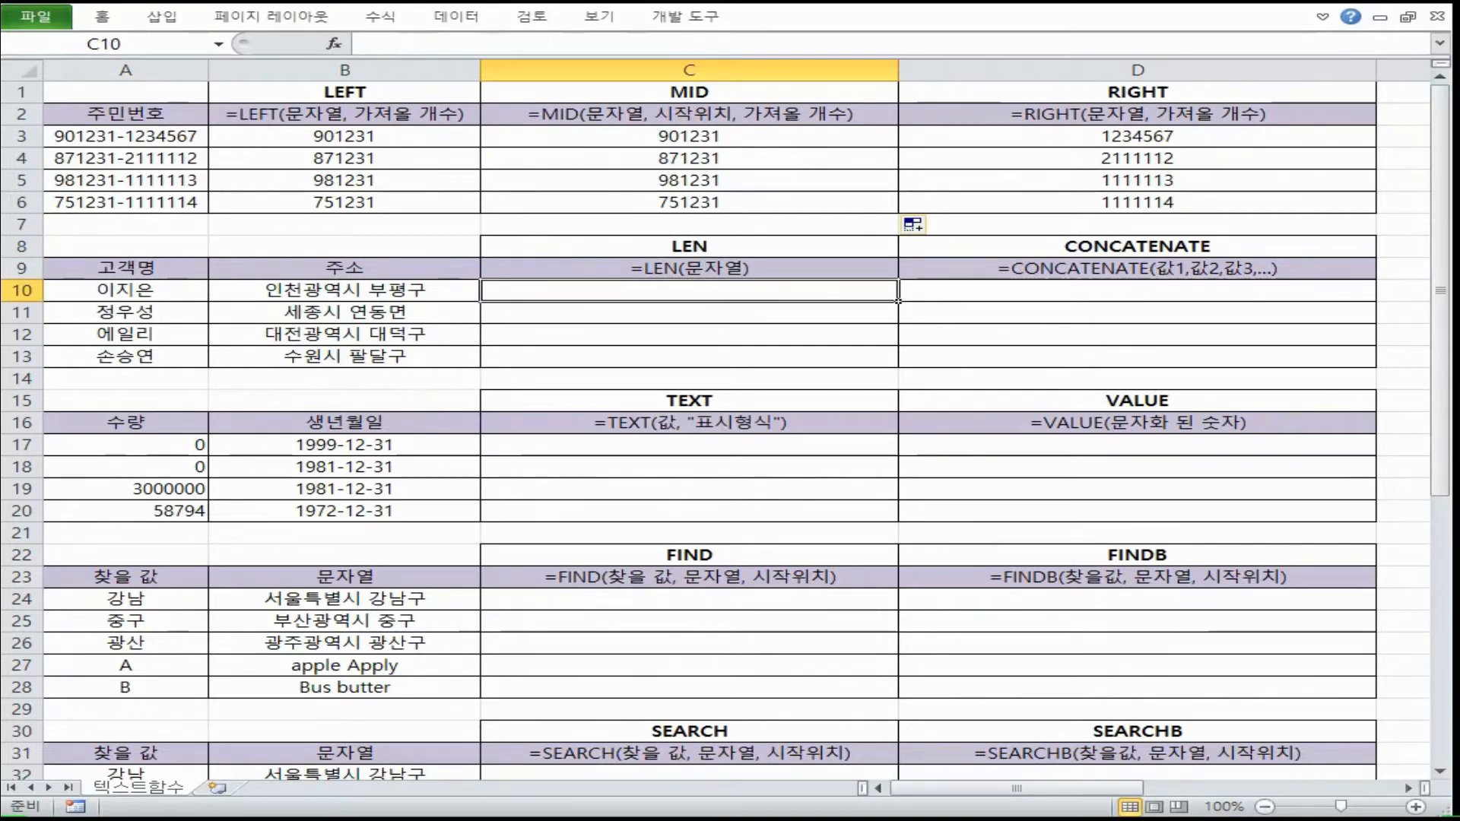
text(=len)
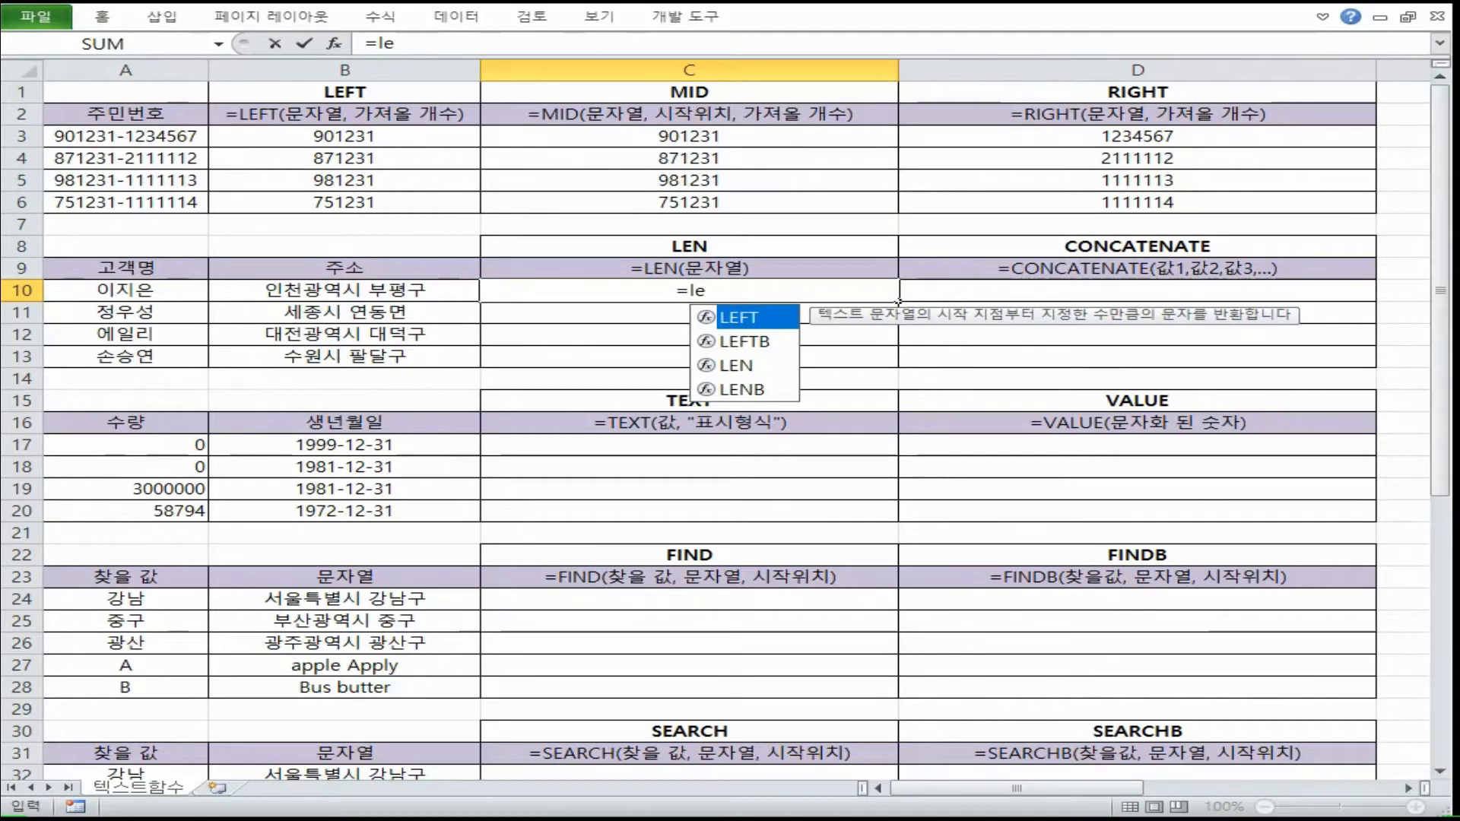
key(Tab)
click(366, 295)
key(Return)
click(824, 289)
double_click(898, 301)
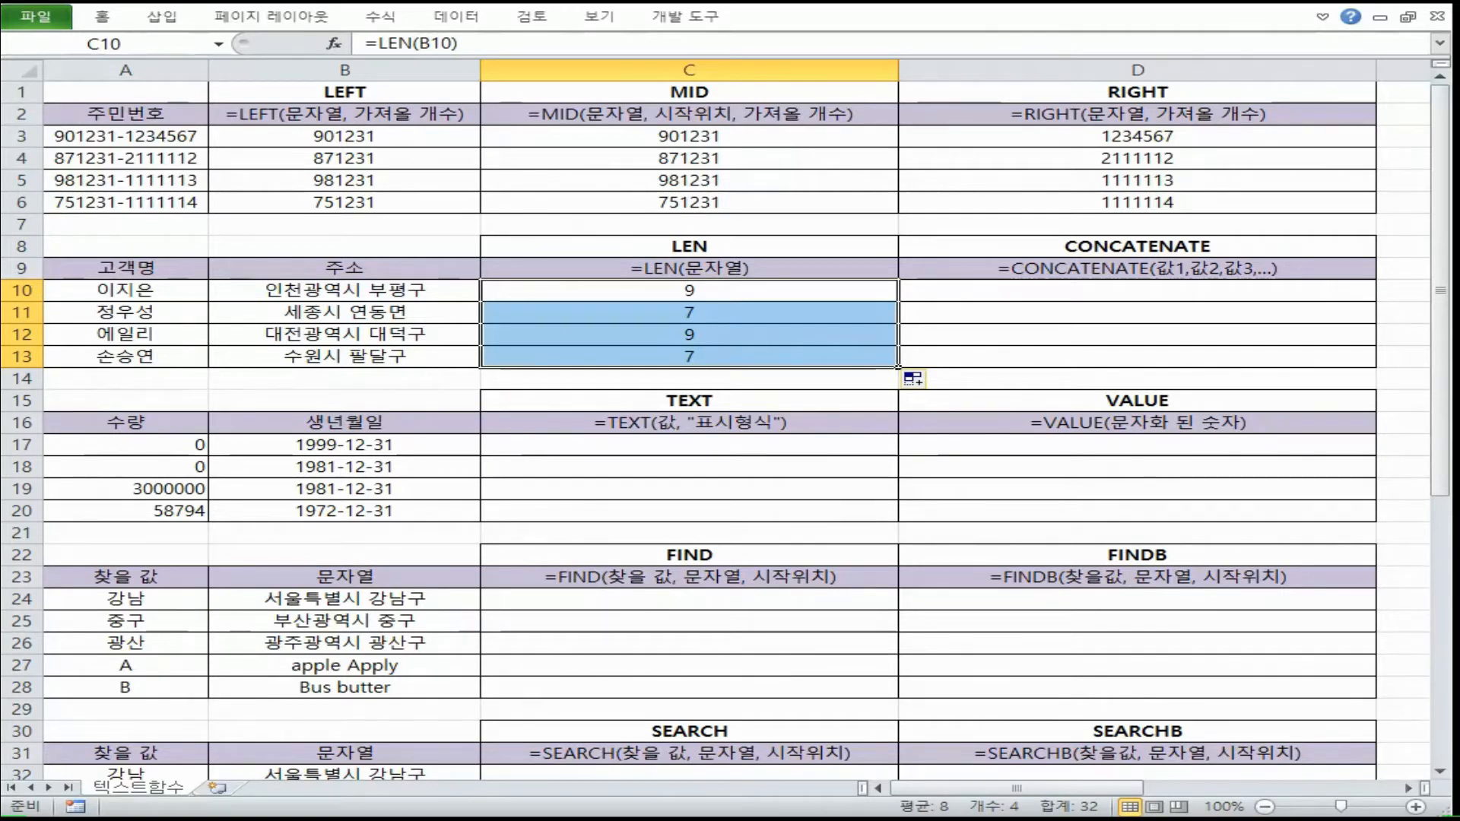
drag(276, 283, 427, 289)
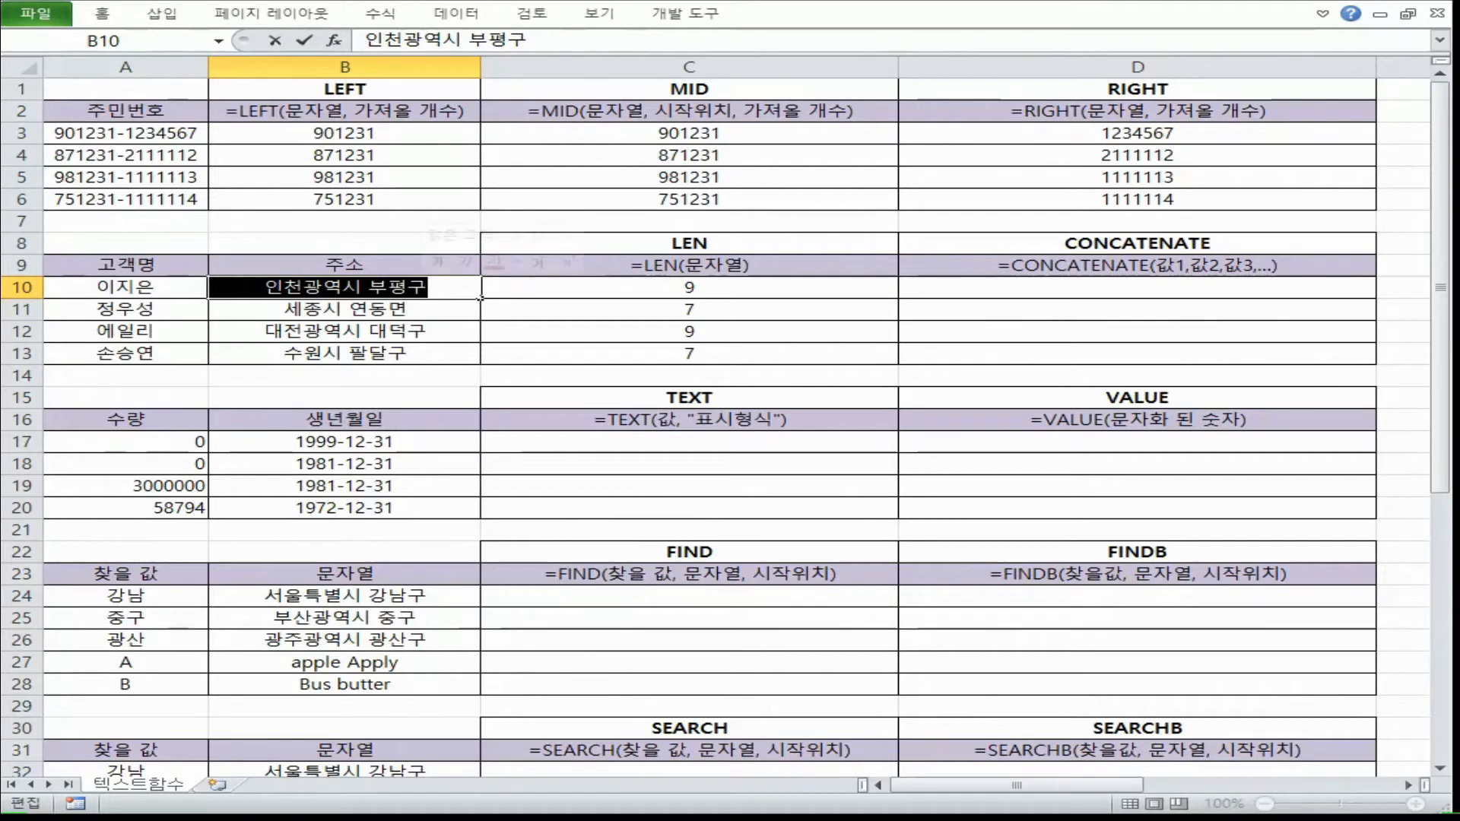
click(423, 331)
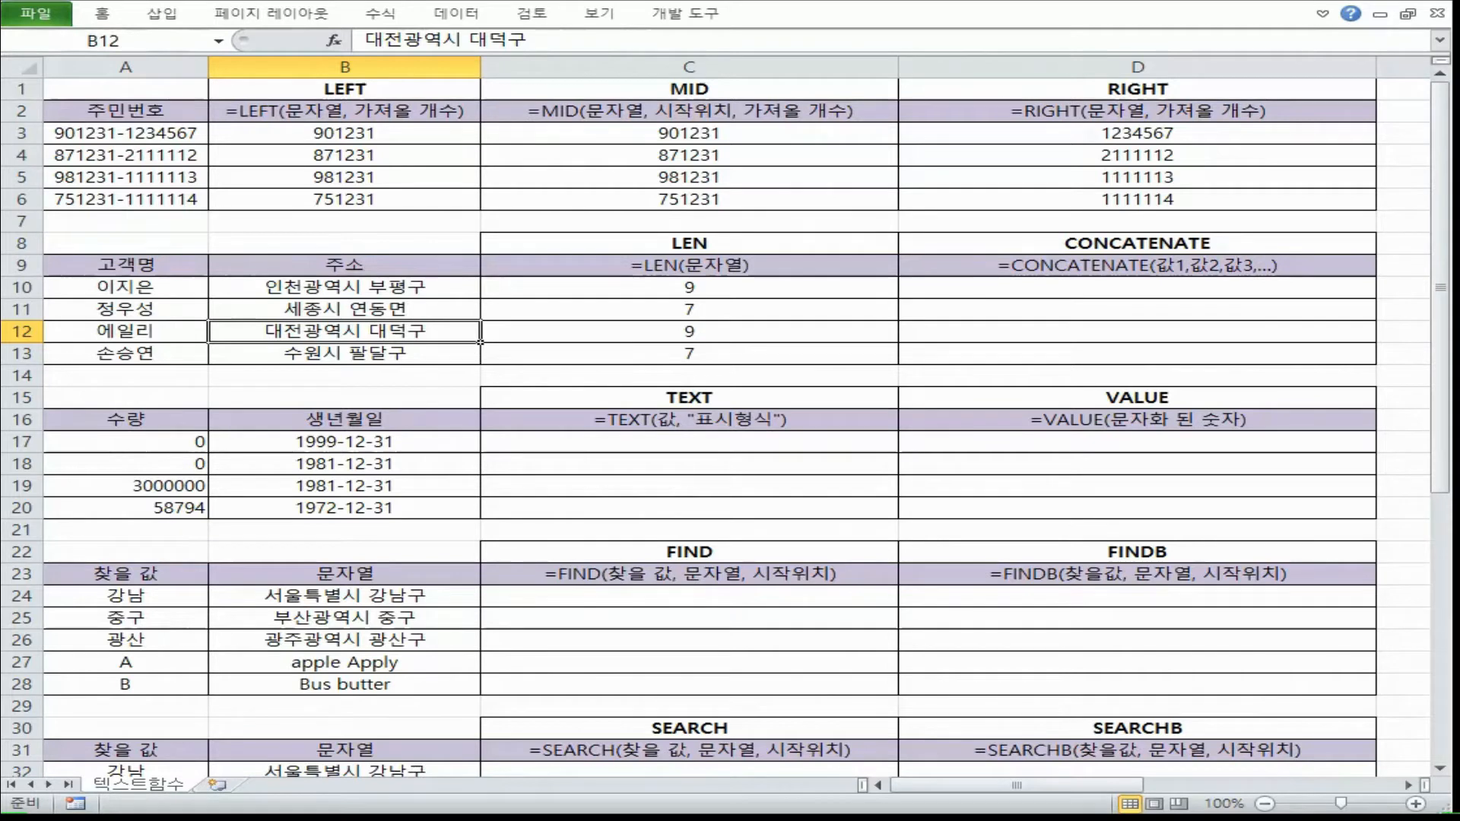
Step: Switch to Notepad, write the example formula ="함수"&"바라기" and highlight its text parts and & operator
click(1161, 250)
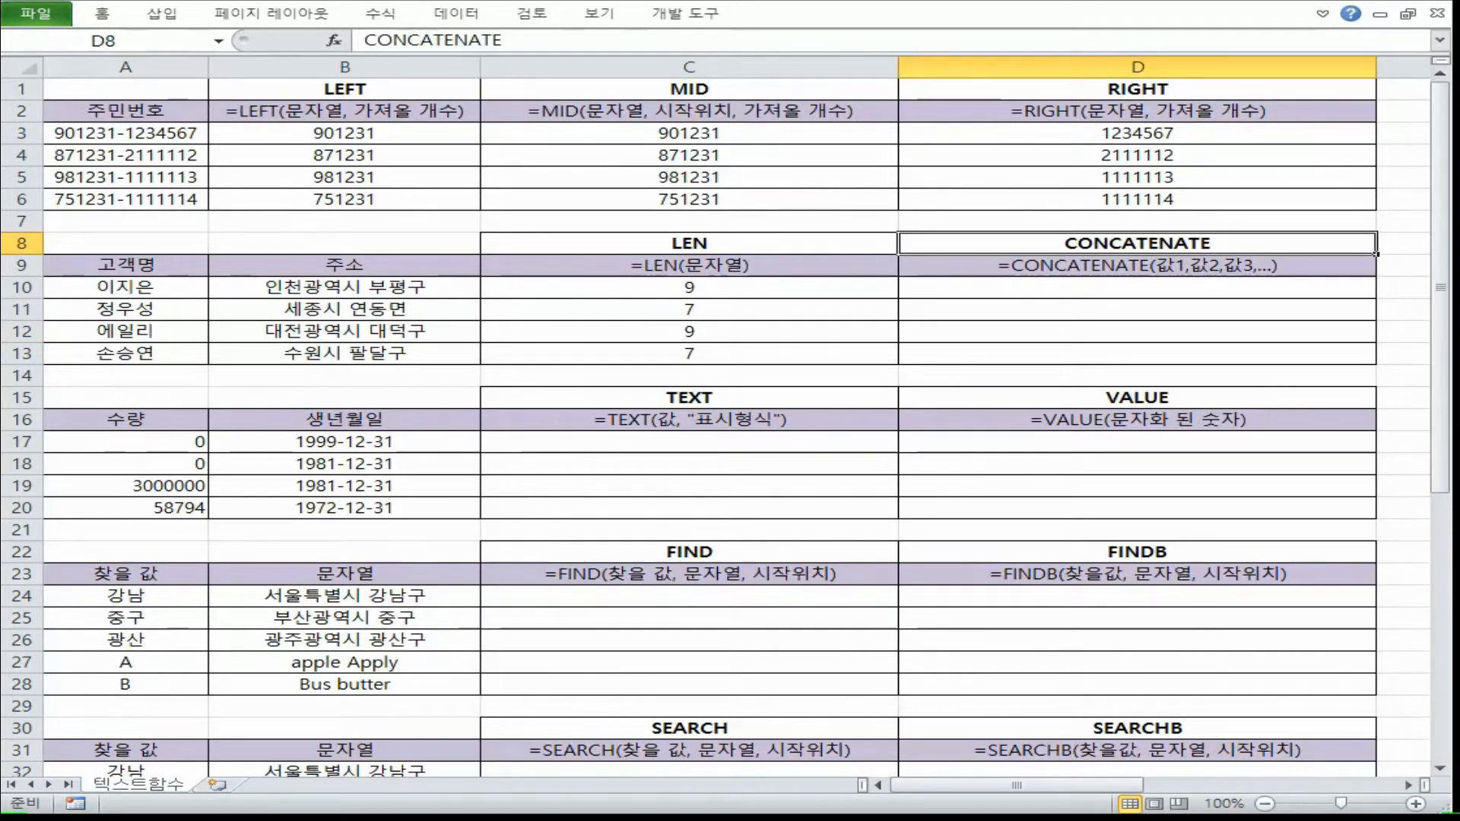
drag(0, 12, 542, 135)
text(="함수"&"바라기")
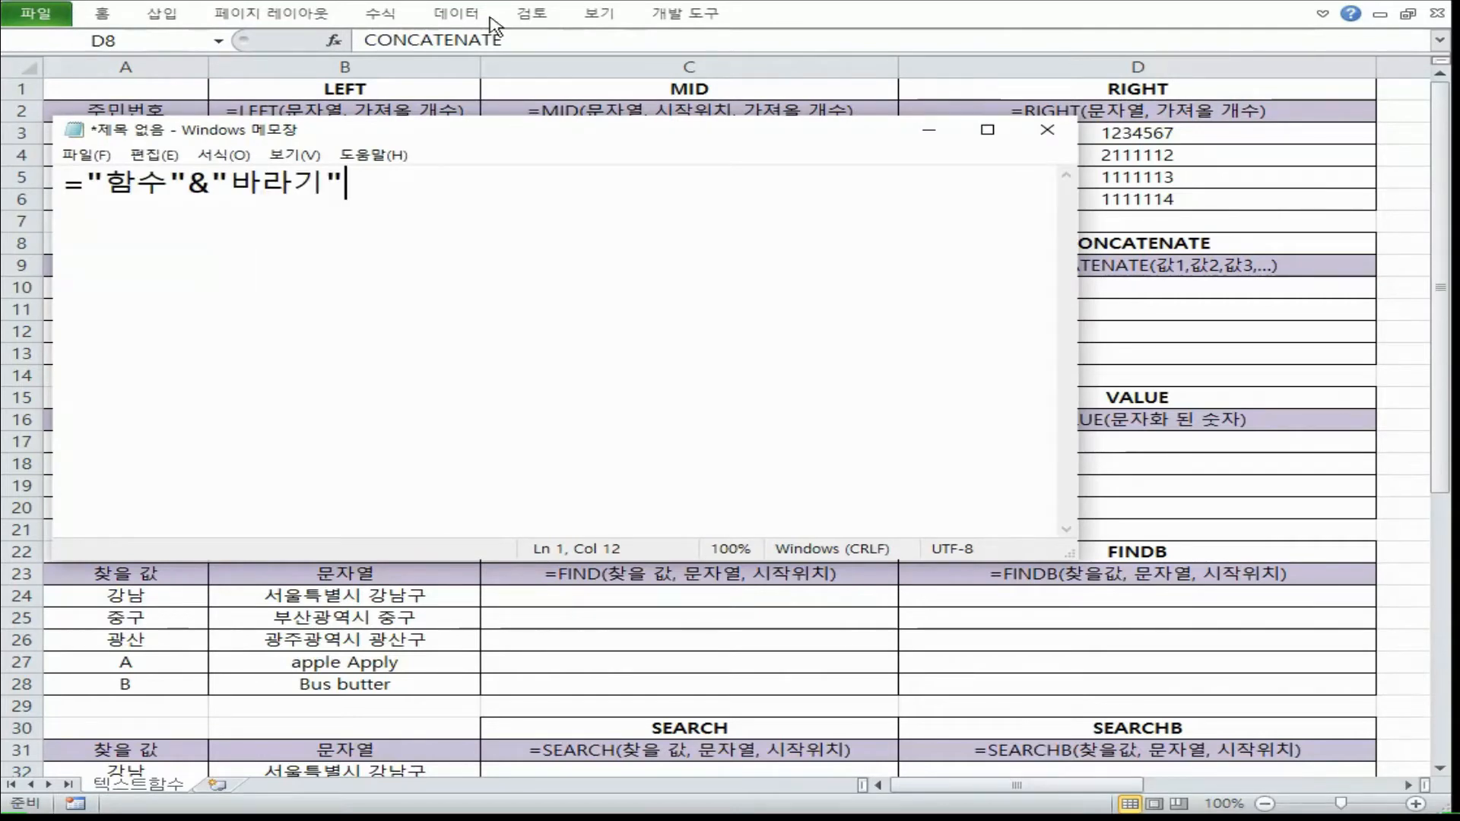
double_click(197, 181)
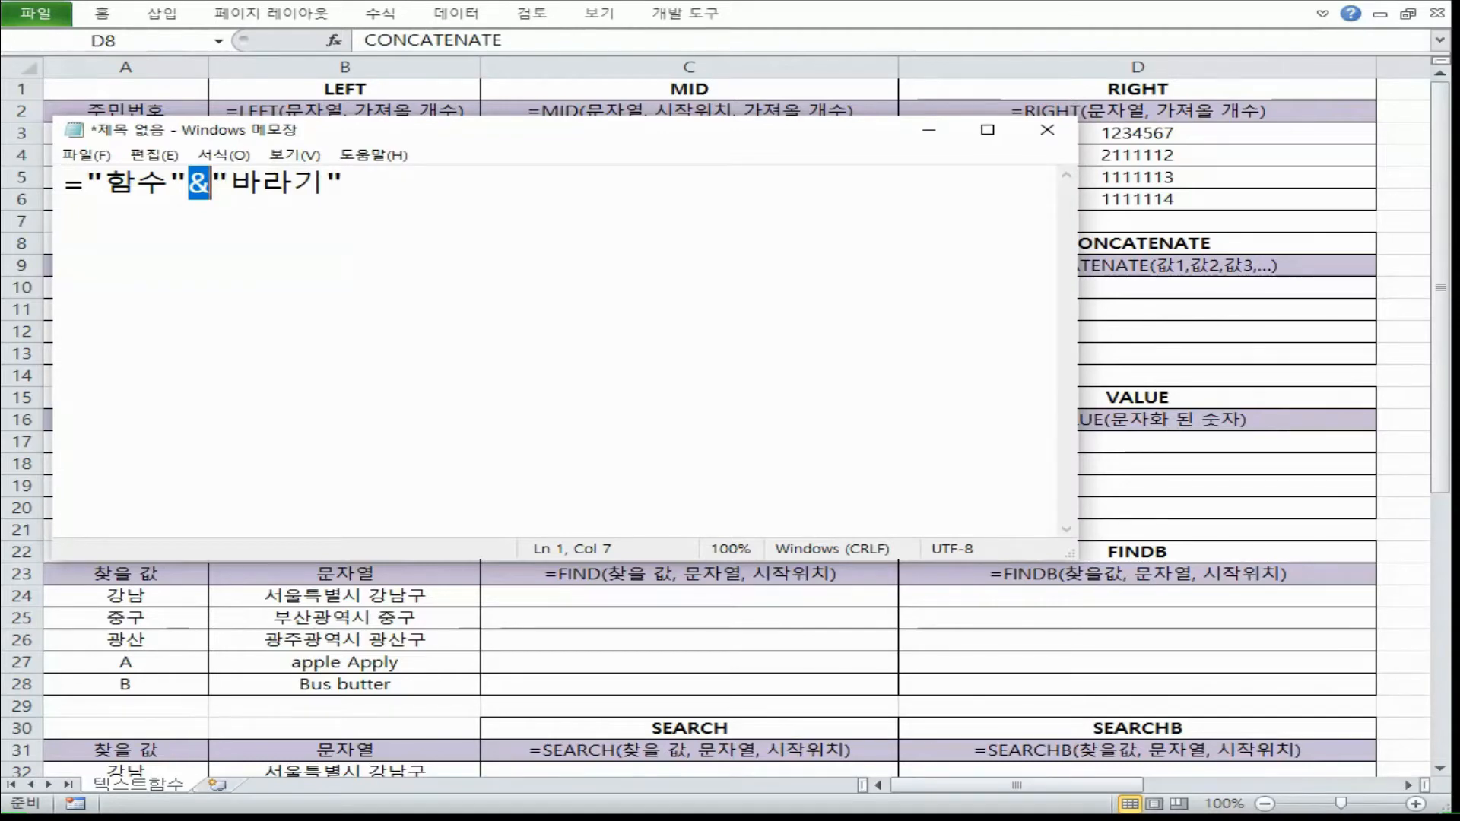
drag(85, 182, 362, 182)
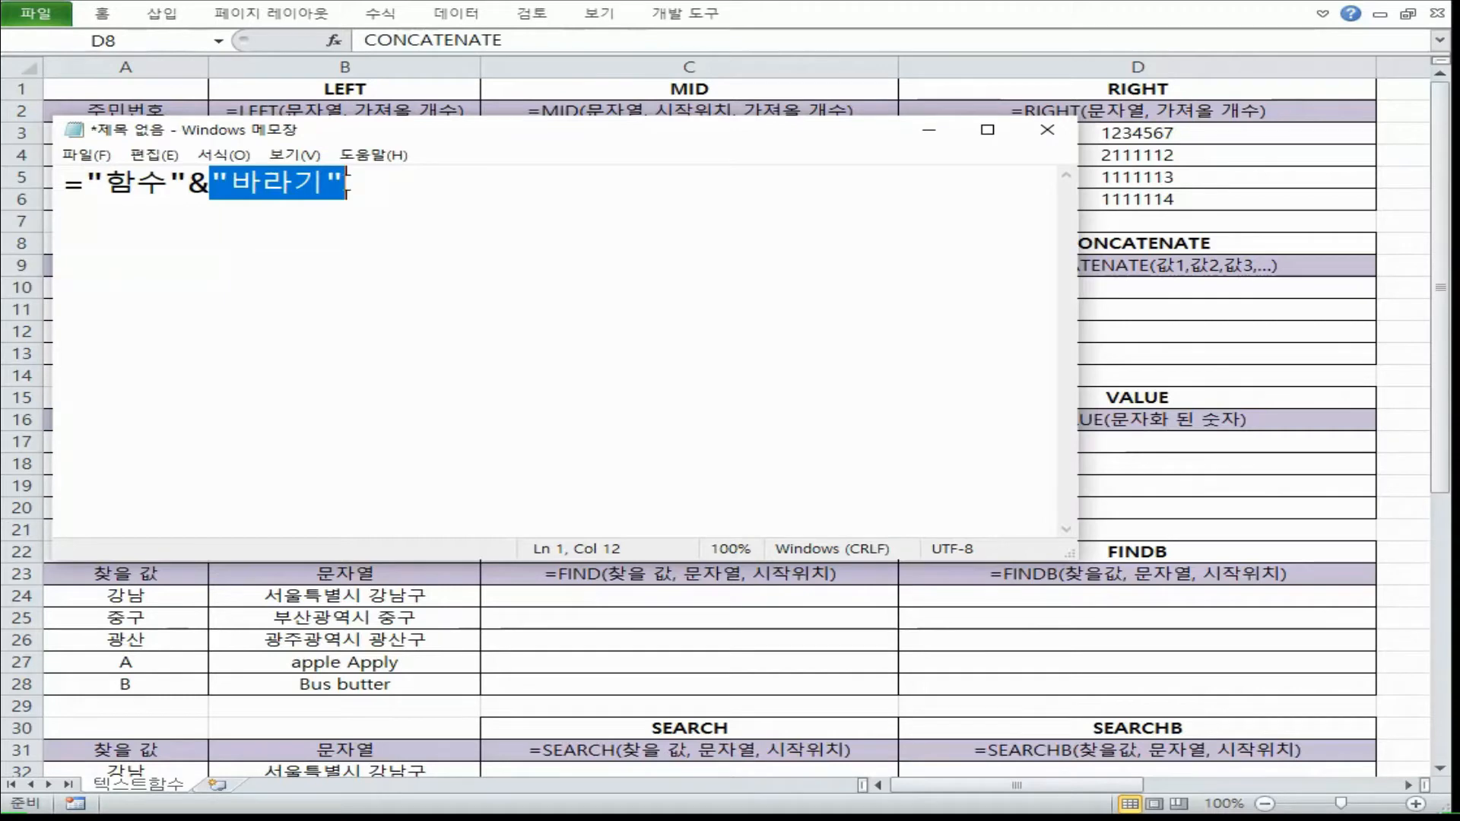
drag(191, 182, 210, 183)
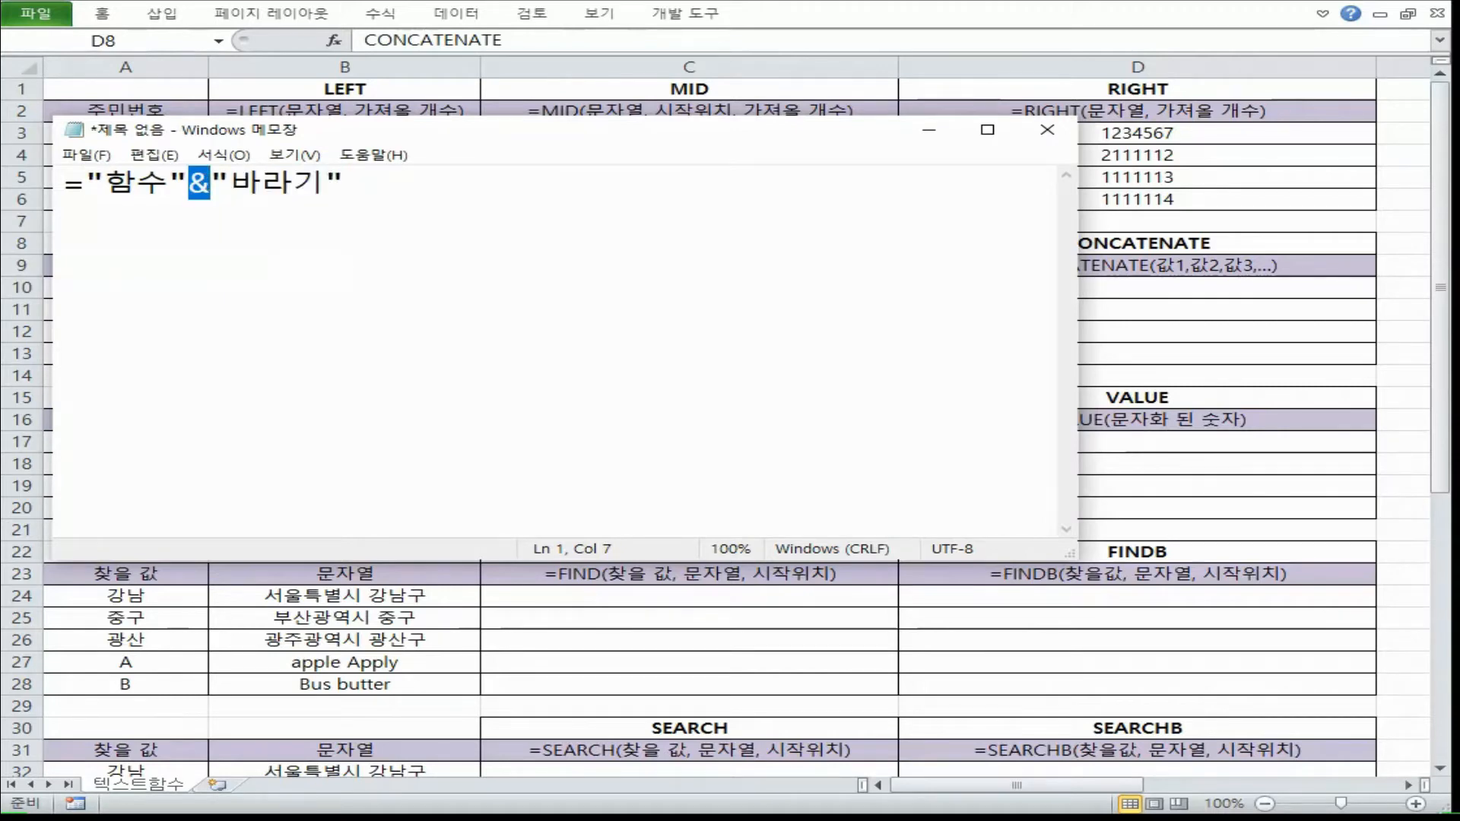
Step: Copy the whole example formula from Notepad, switch back to Excel and enter it in B8
key(ctrl+a)
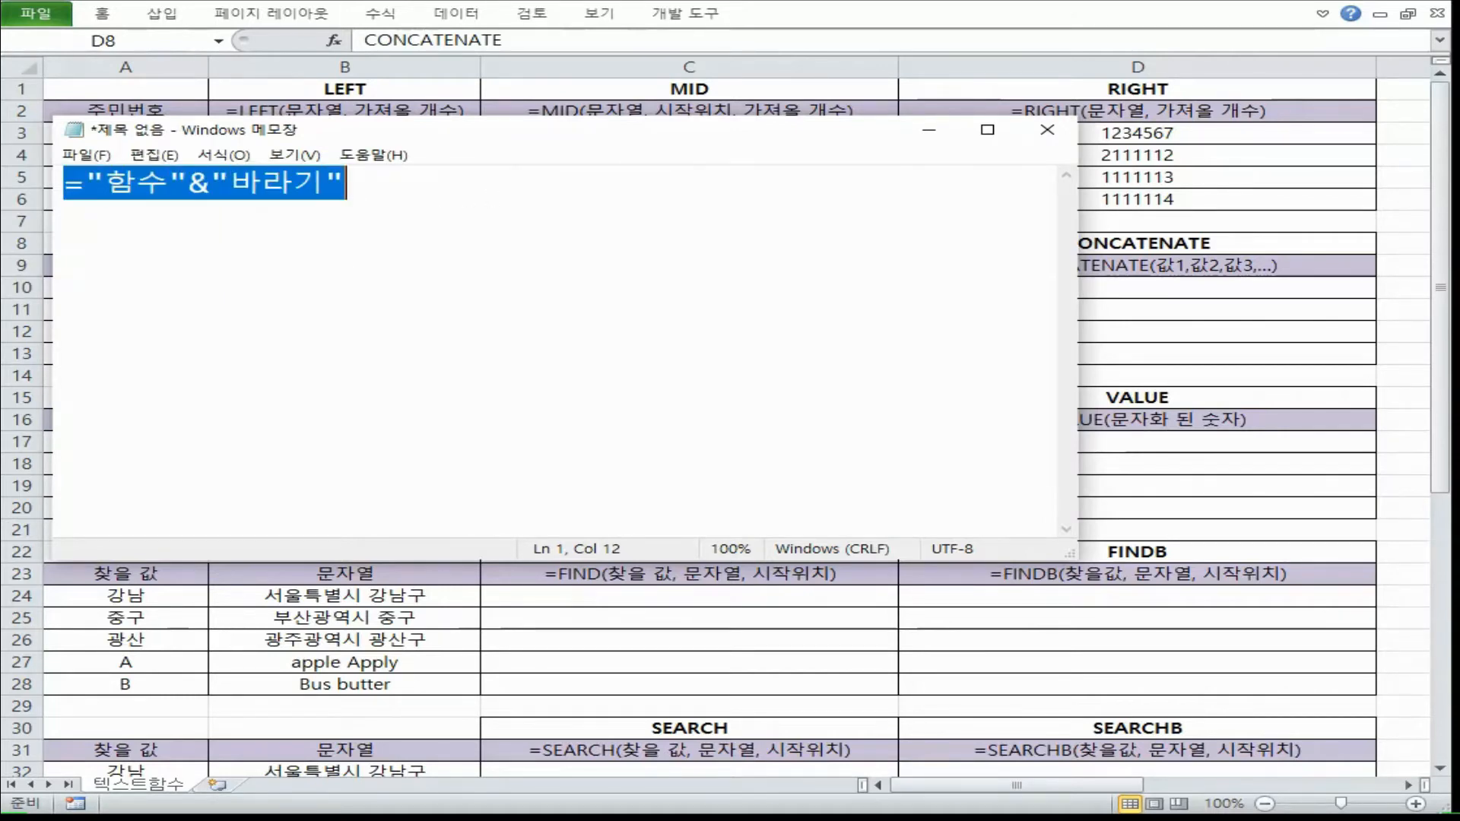
key(ctrl+c)
key(alt+Tab)
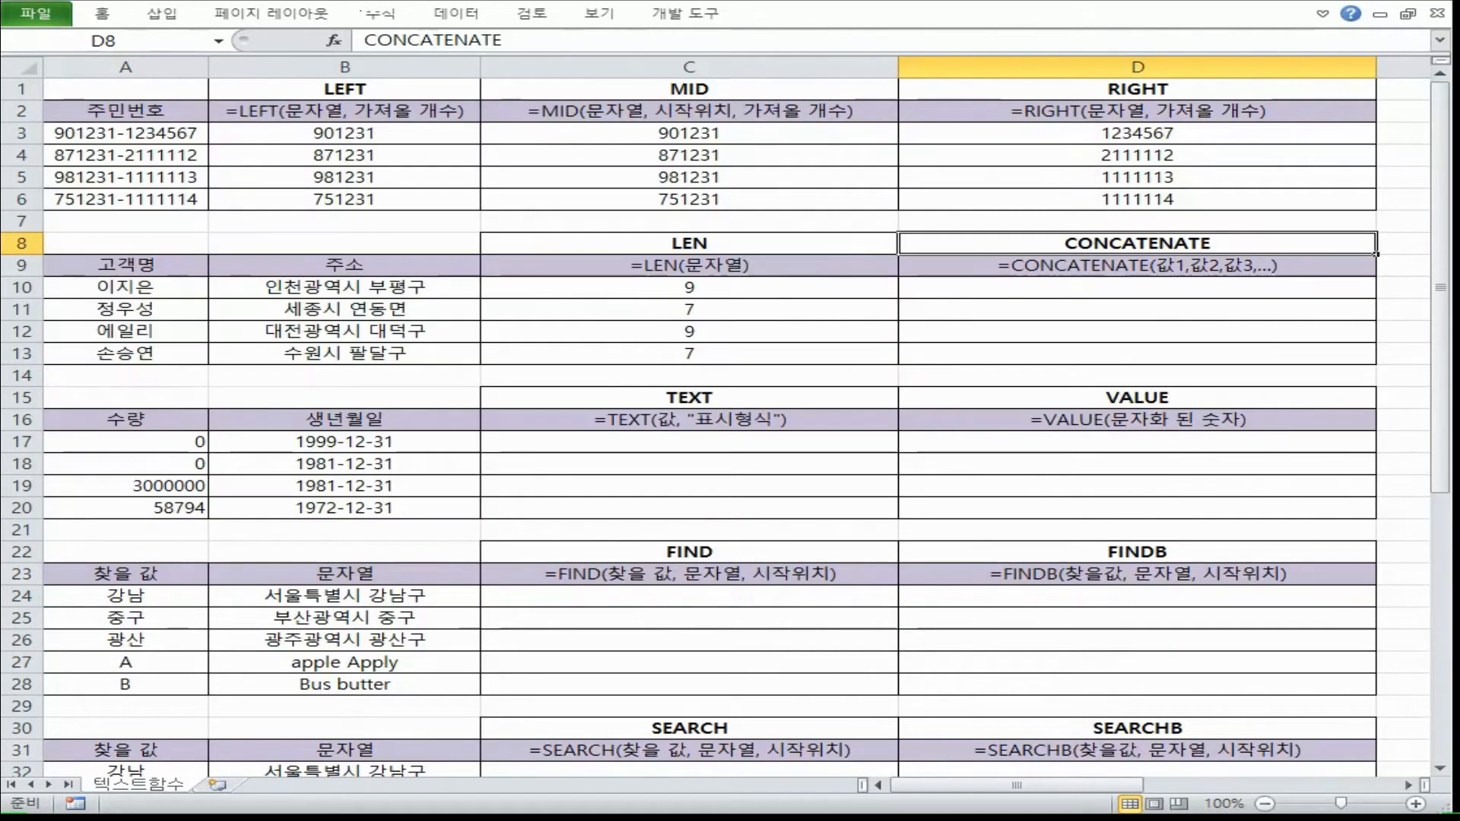
click(384, 241)
key(ctrl+v)
double_click(393, 238)
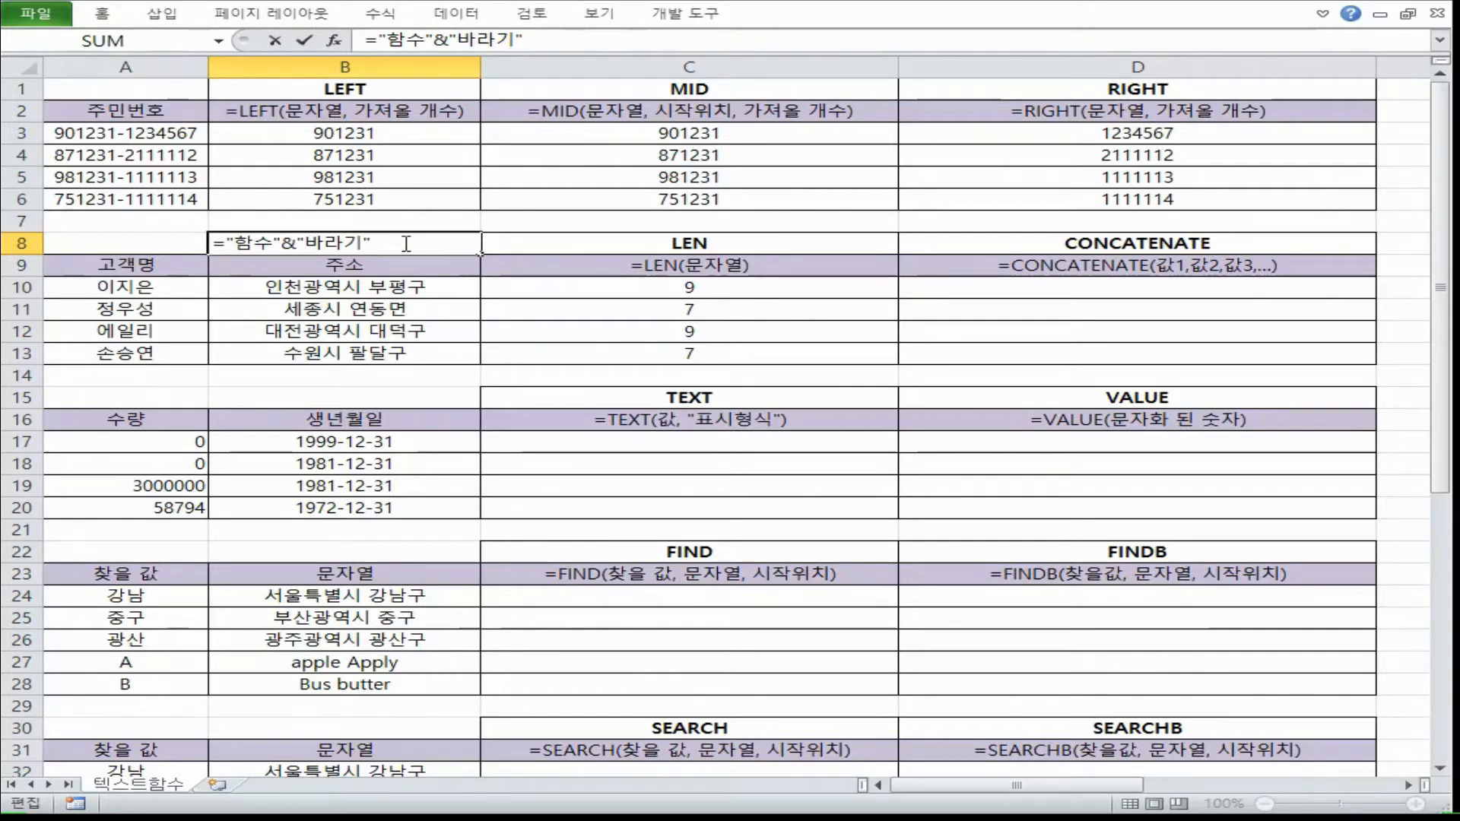
key(Return)
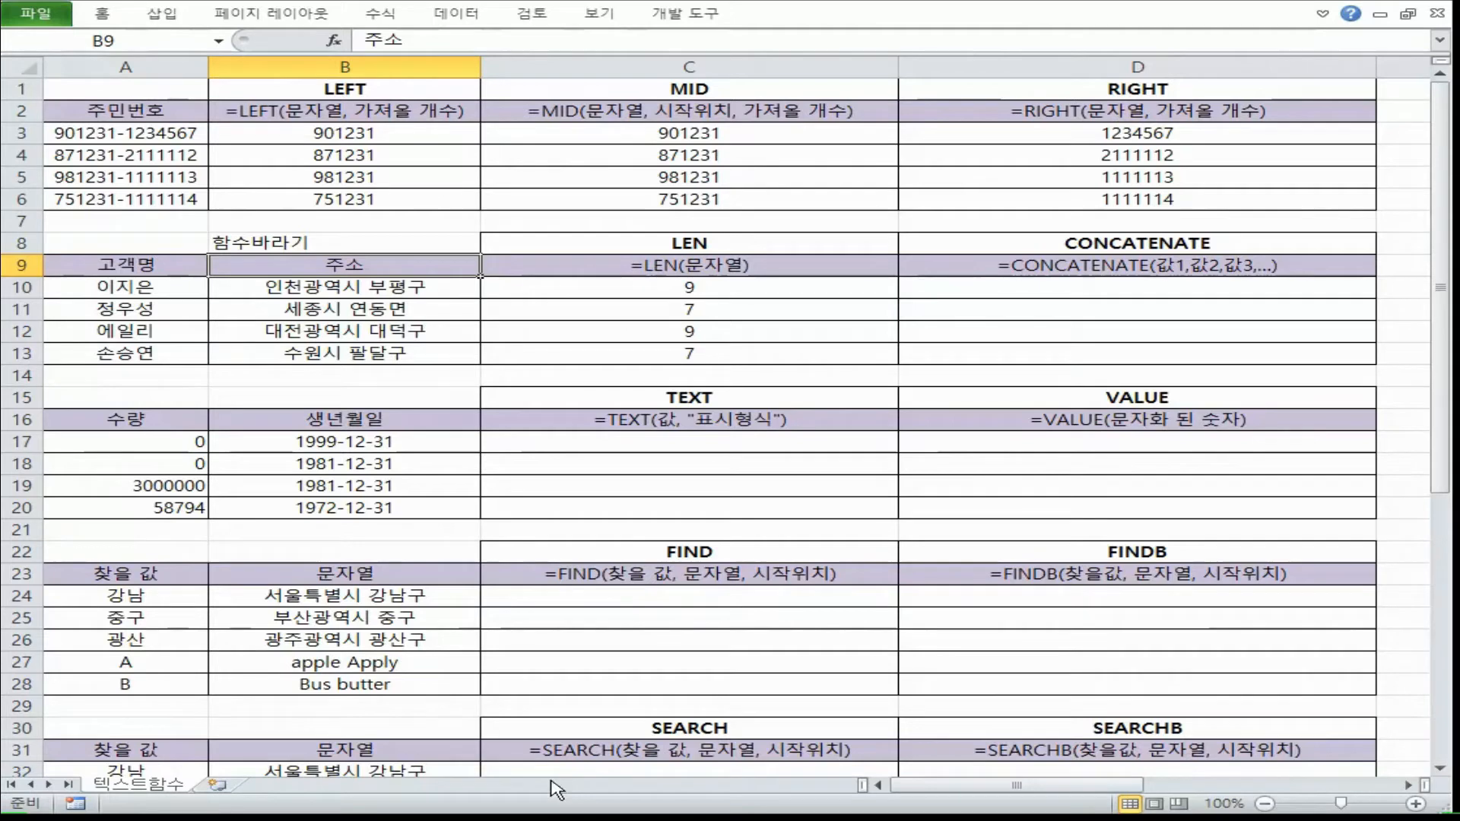
click(555, 818)
click(200, 185)
key(alt+Tab)
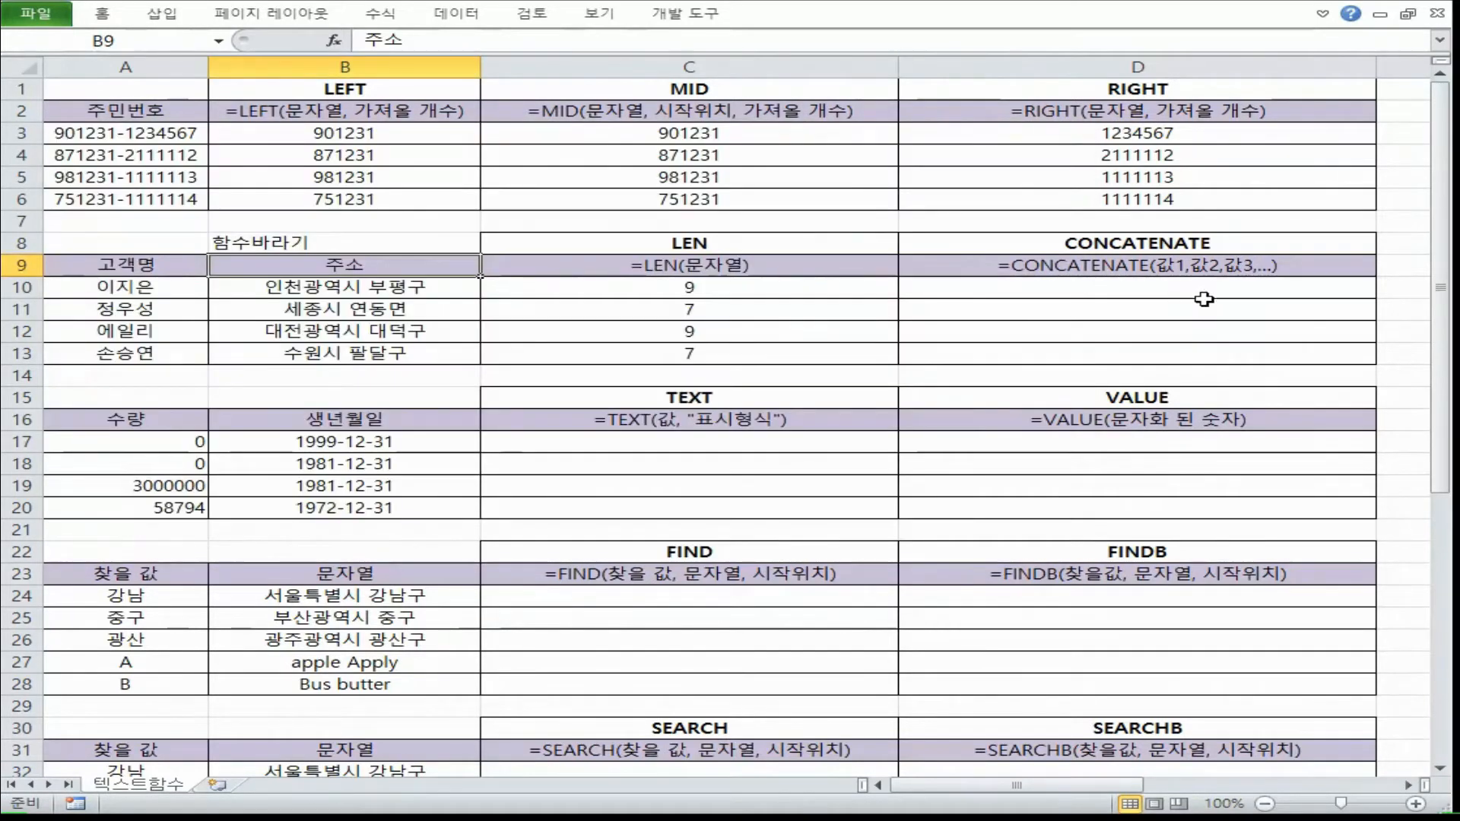
Step: Enter =CONCATENATE(A10,B10) in D10 to join the customer name and address
click(1171, 287)
text(=)
text(con)
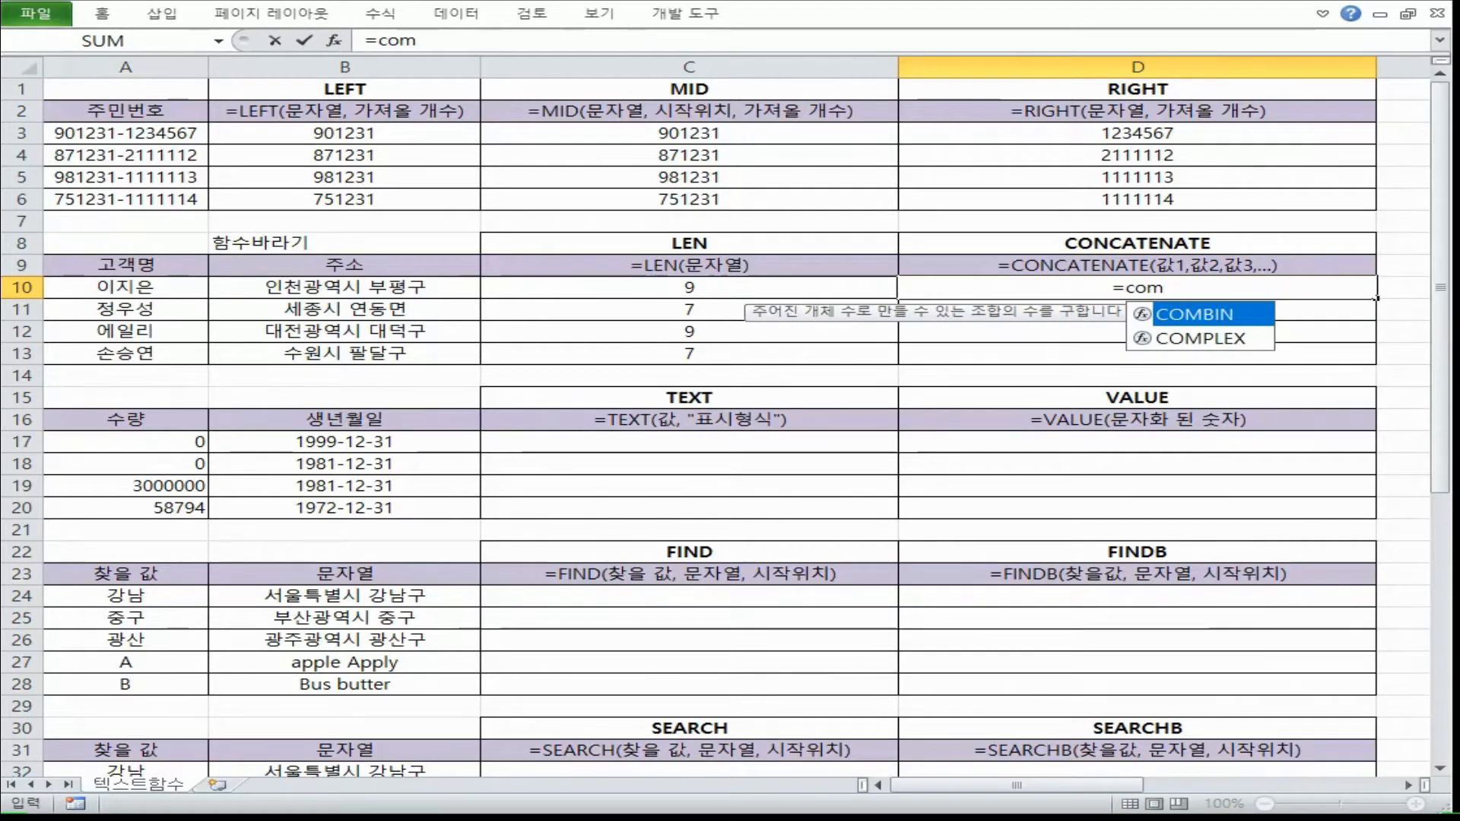
key(Tab)
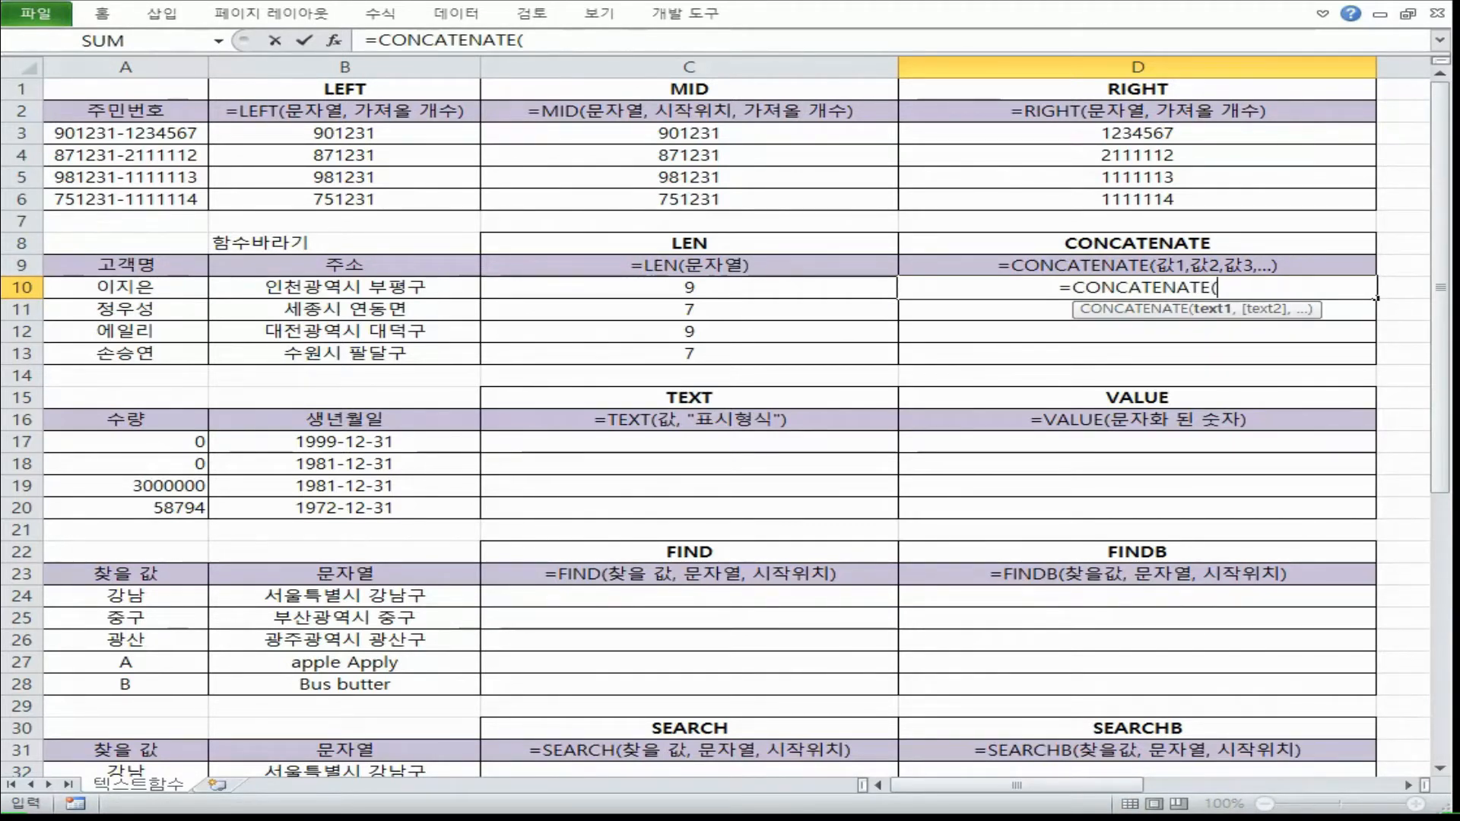
click(174, 288)
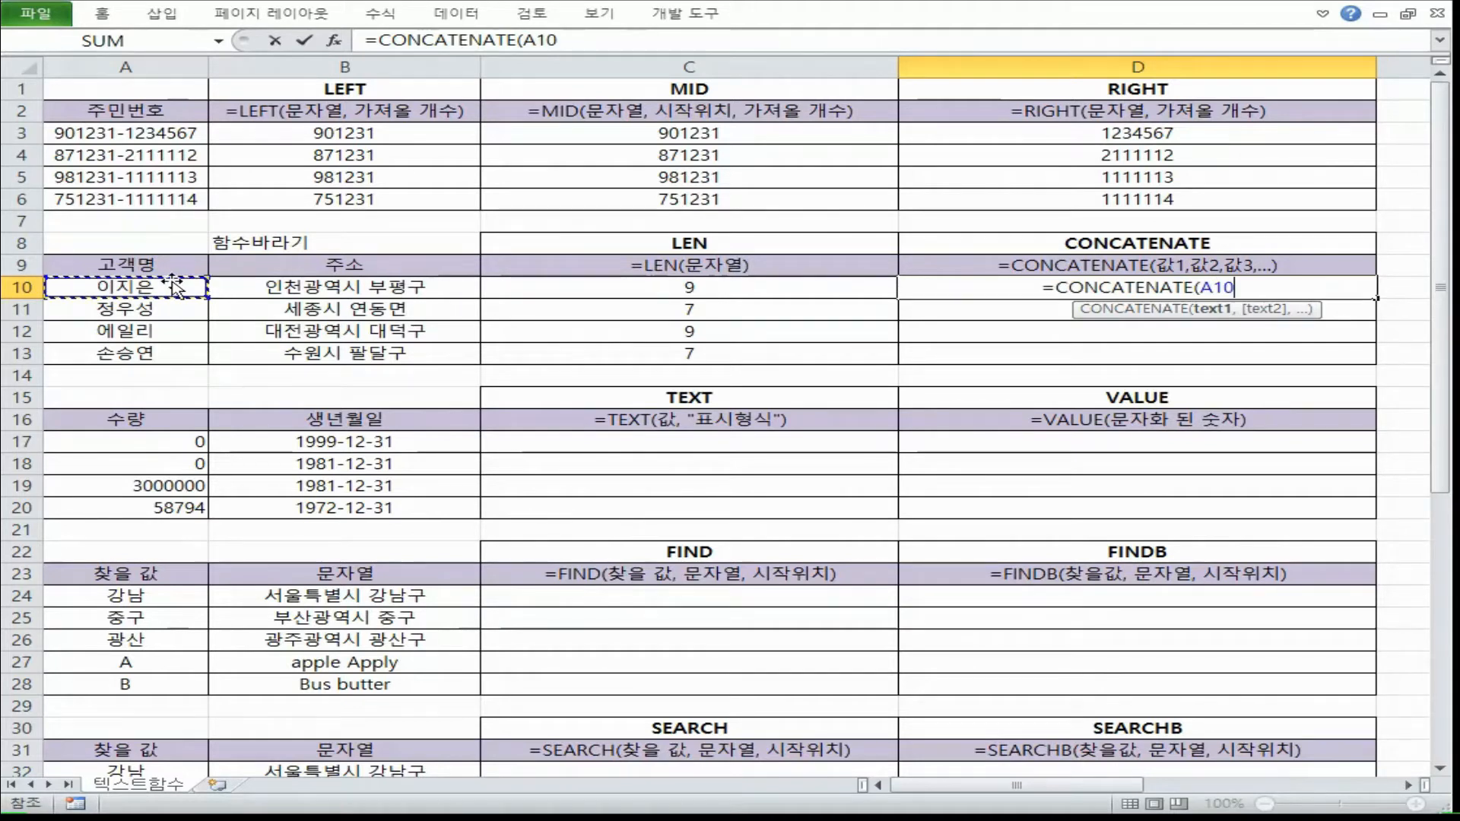
text(,)
click(344, 288)
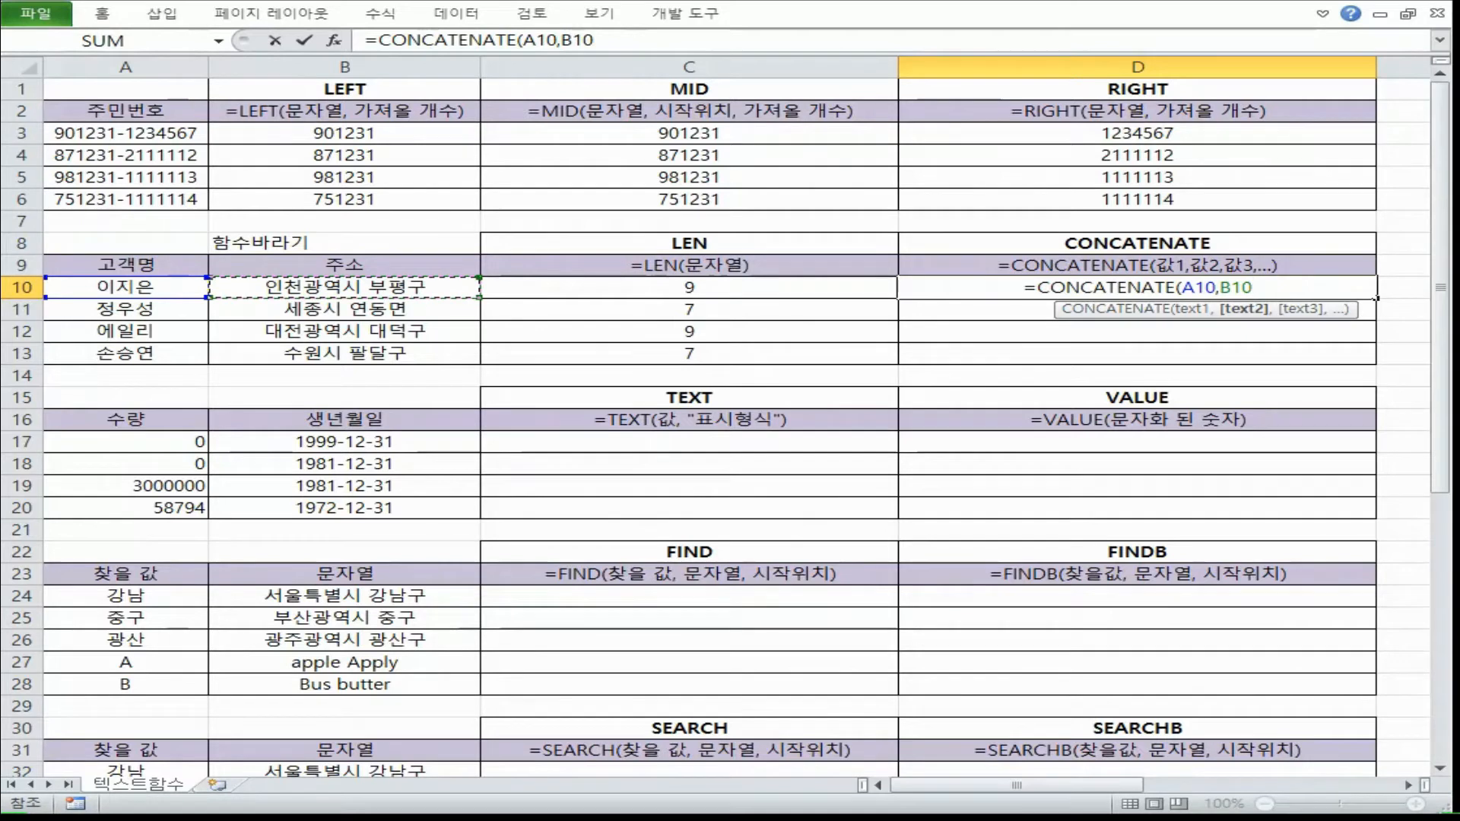
key(Return)
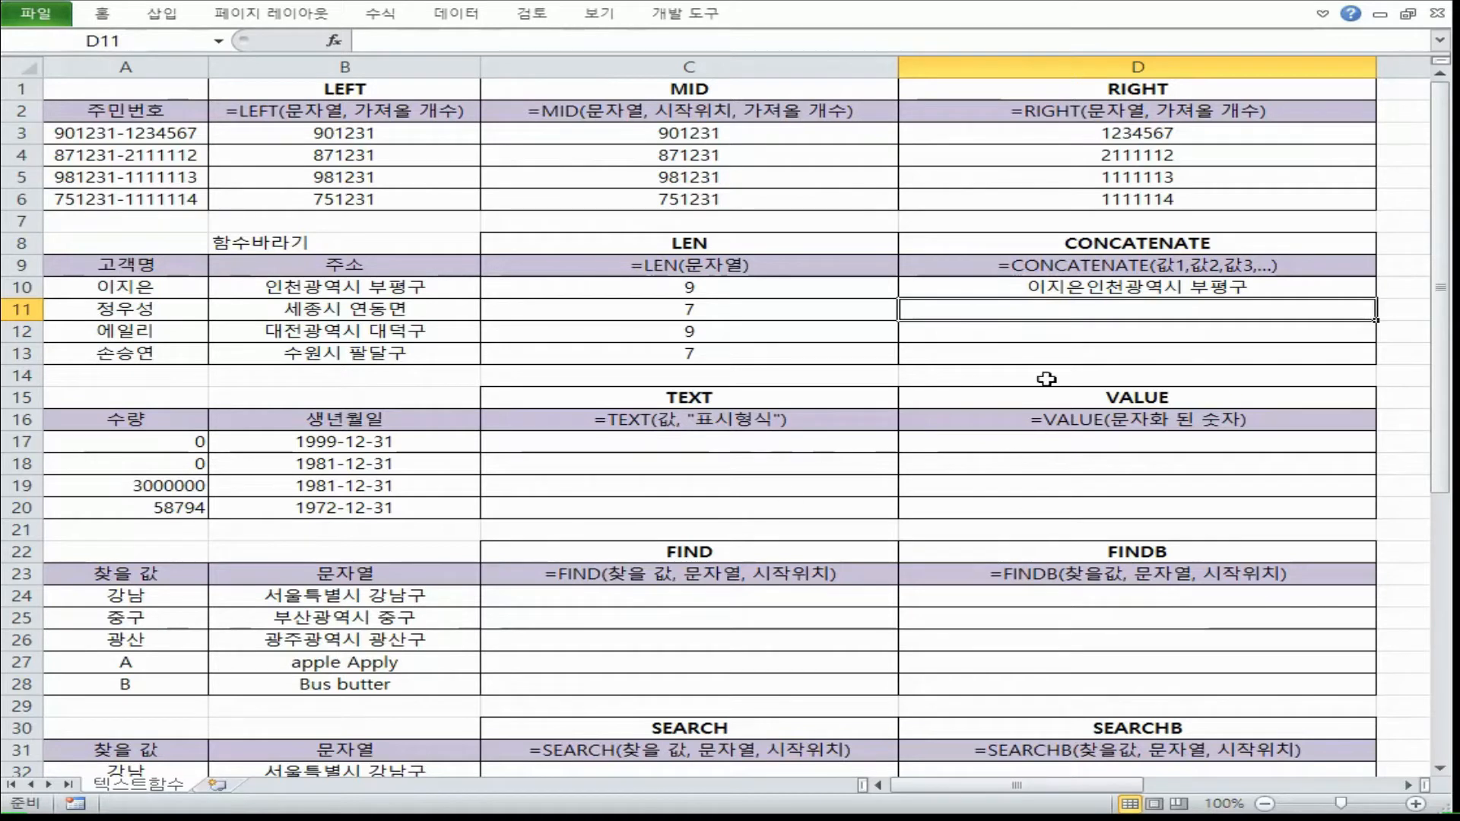
Step: Add a space argument to D10's formula, making it =CONCATENATE(A10," ",B10), and fill it down to D13
click(1019, 291)
double_click(1036, 293)
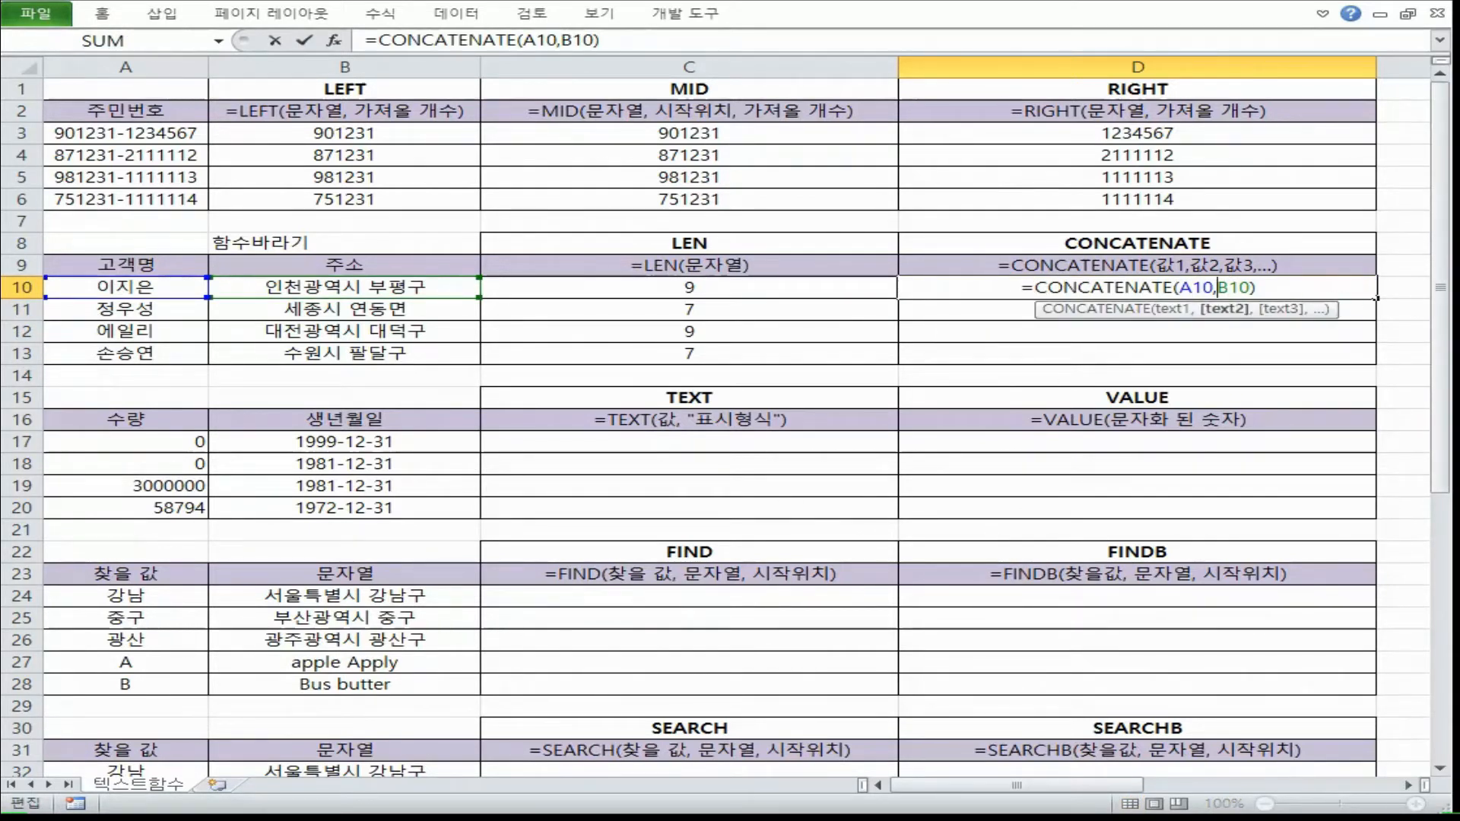
text(" ")
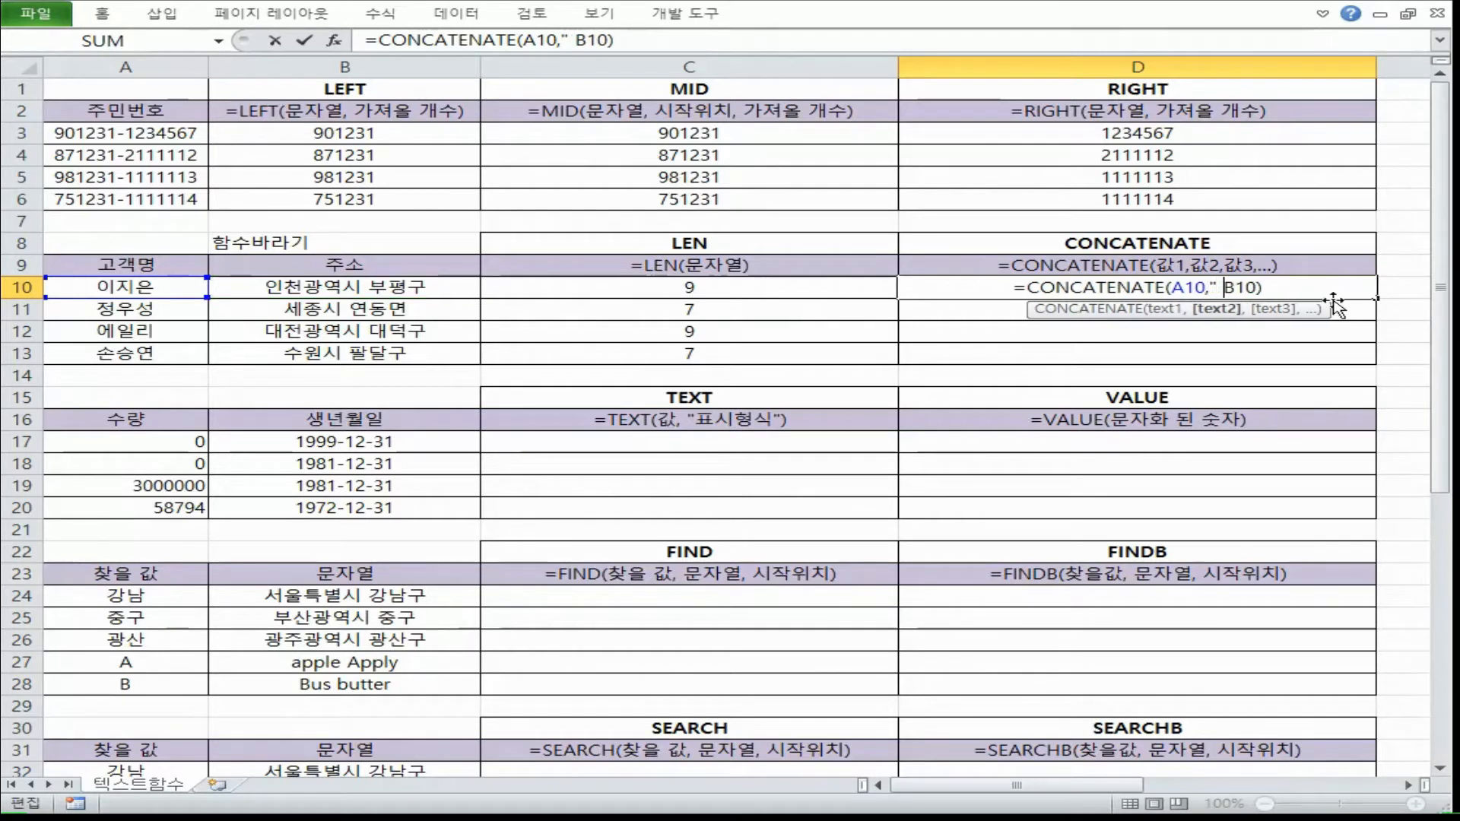
text(,)
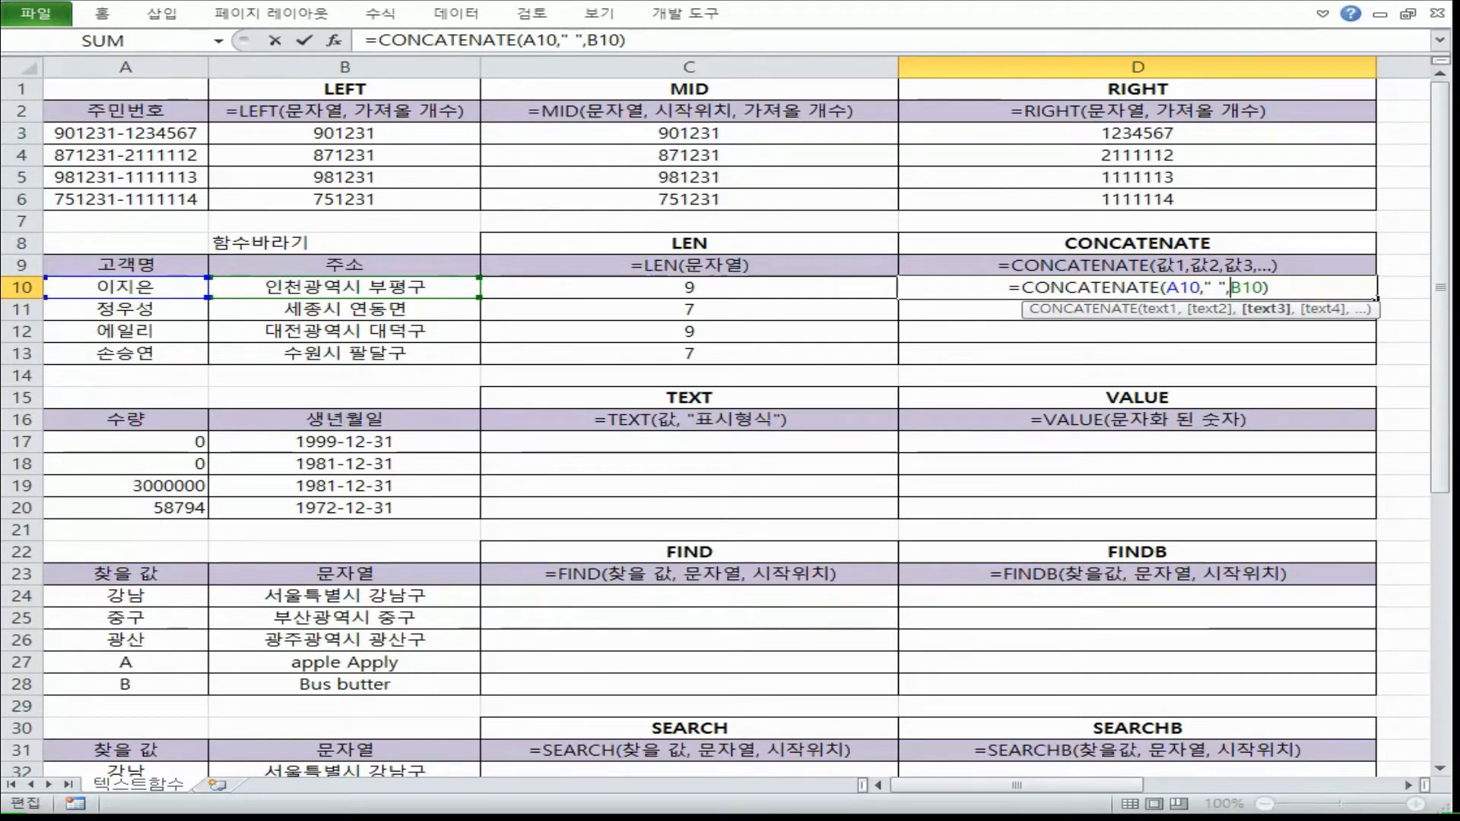
key(Return)
key(Up)
double_click(1376, 299)
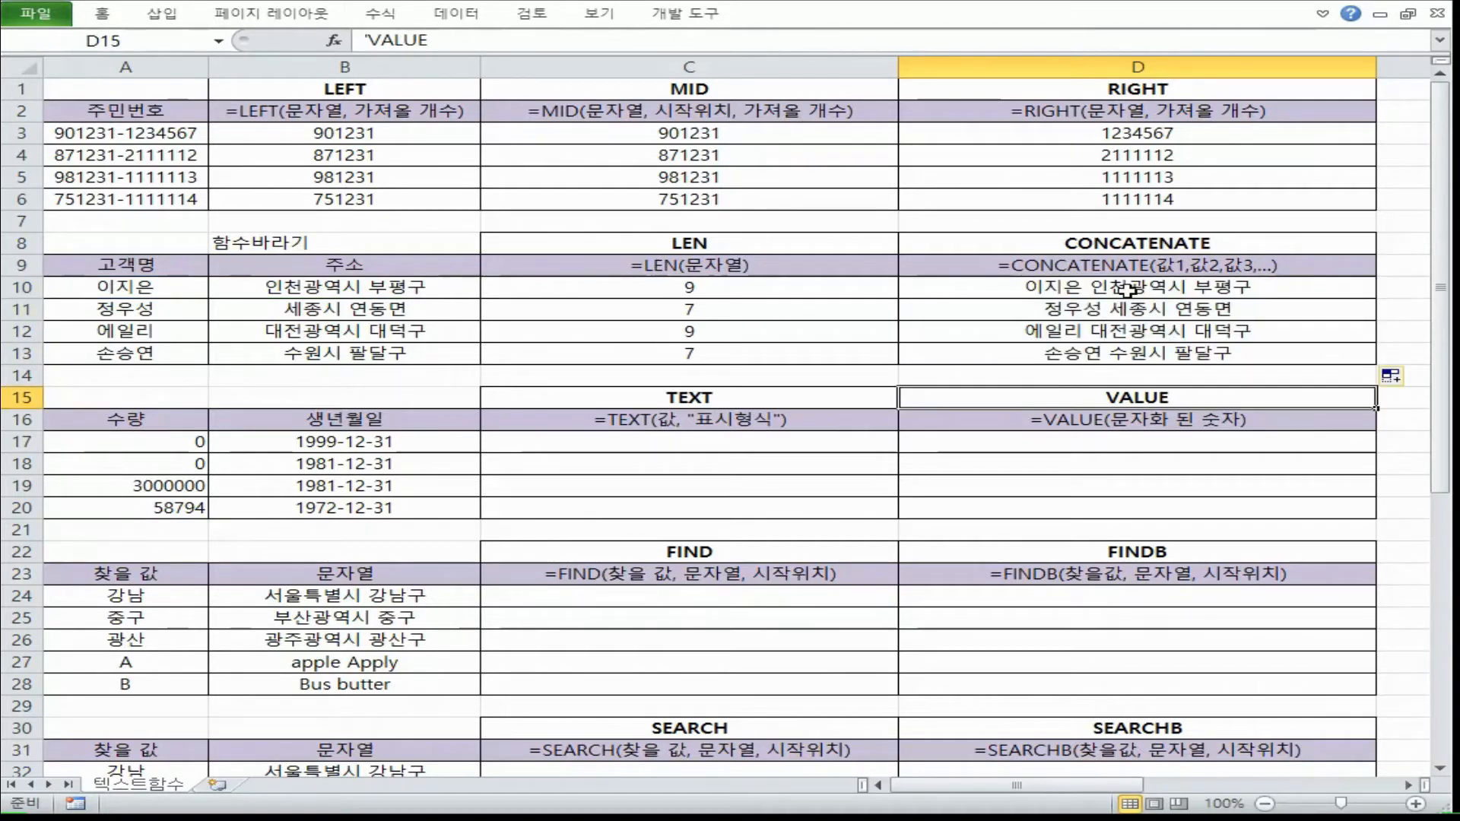
Step: Inspect the space separator argument inside D10's CONCATENATE formula without changing it
double_click(1114, 289)
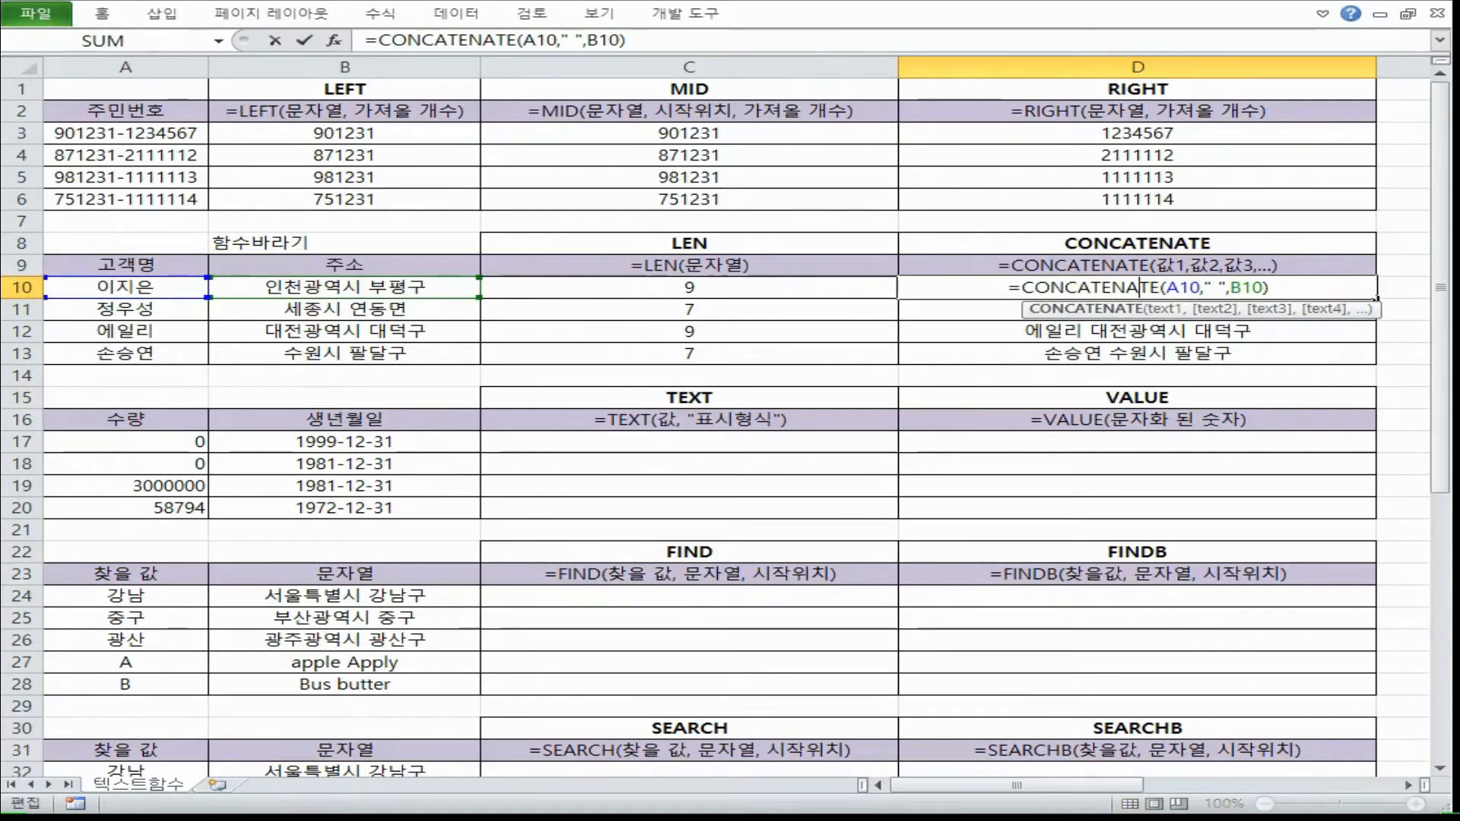
click(1219, 287)
drag(1244, 289, 1192, 289)
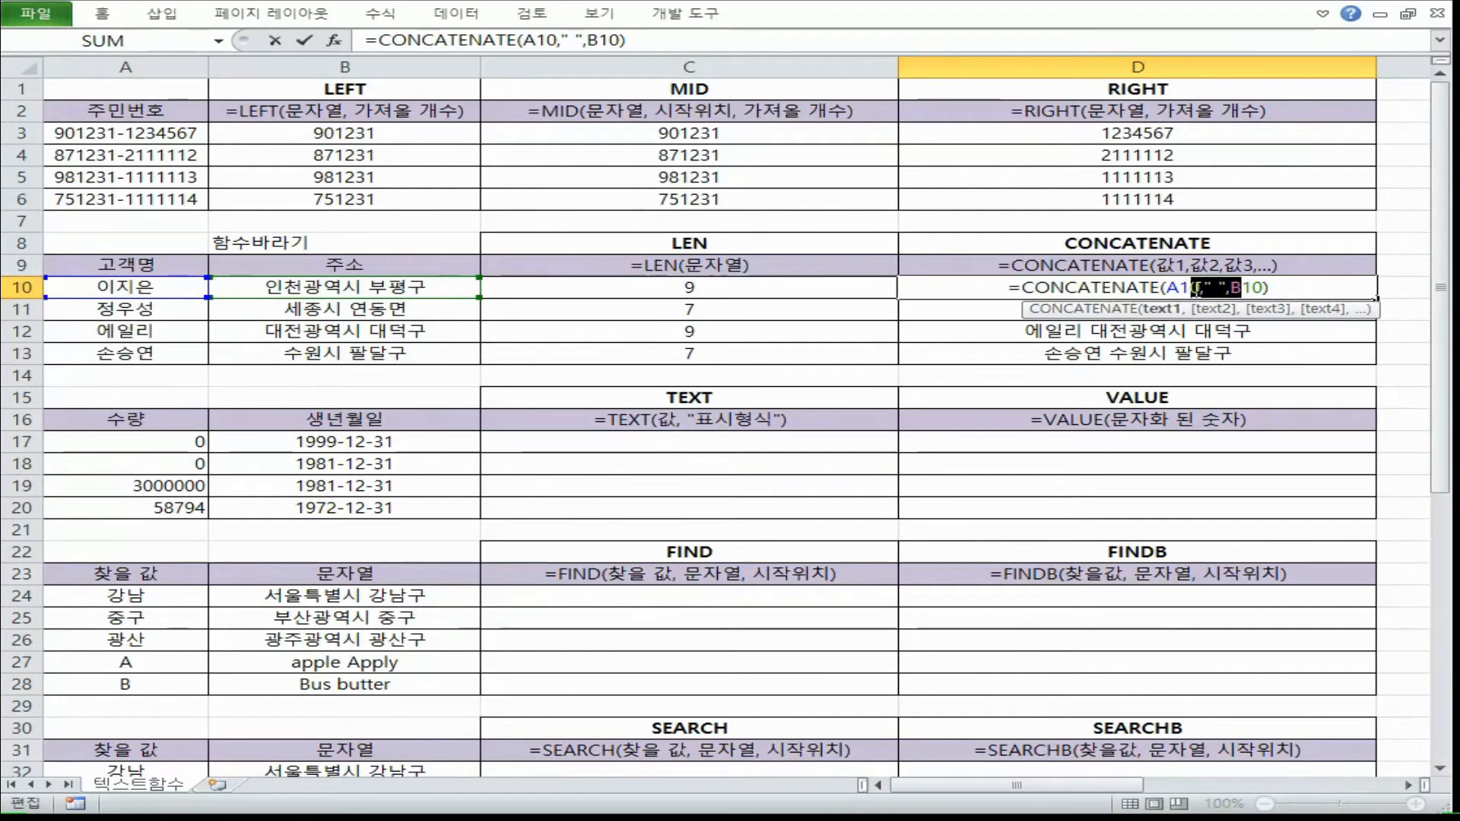
key(Escape)
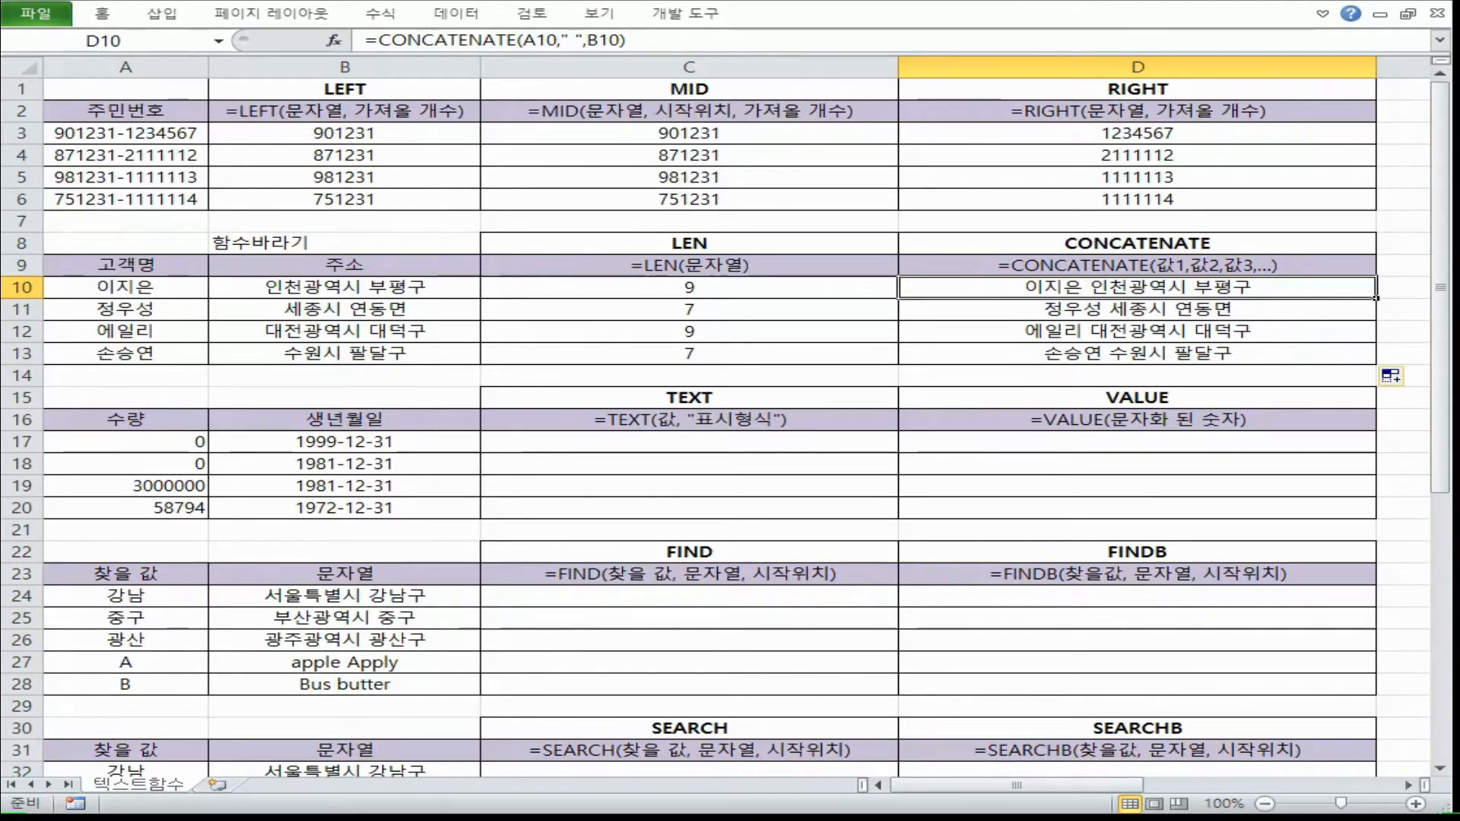
Step: Switch to Notepad and replace its text with the format codes # and 0 on separate lines
click(714, 397)
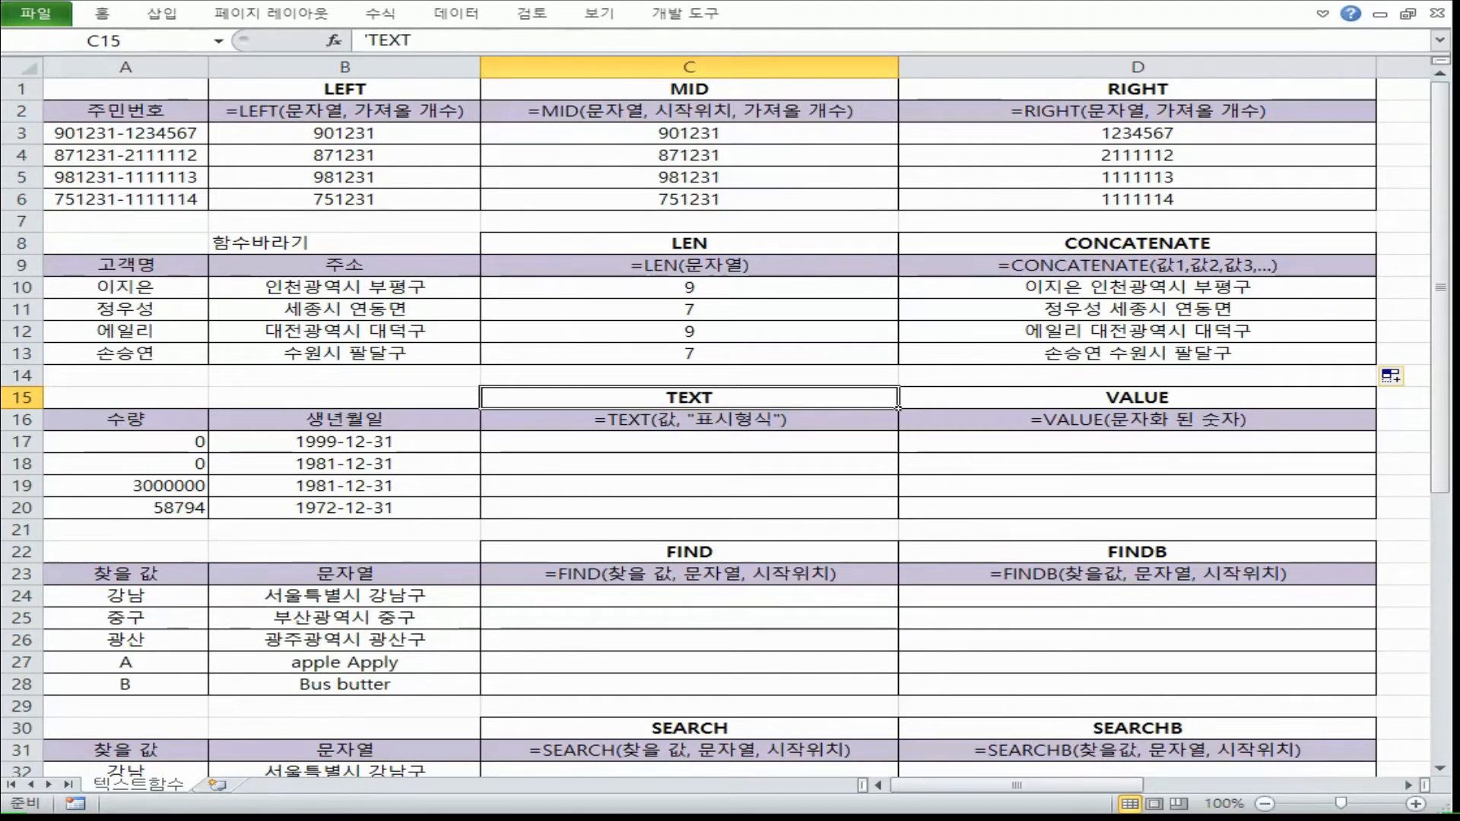
drag(140, 443, 140, 504)
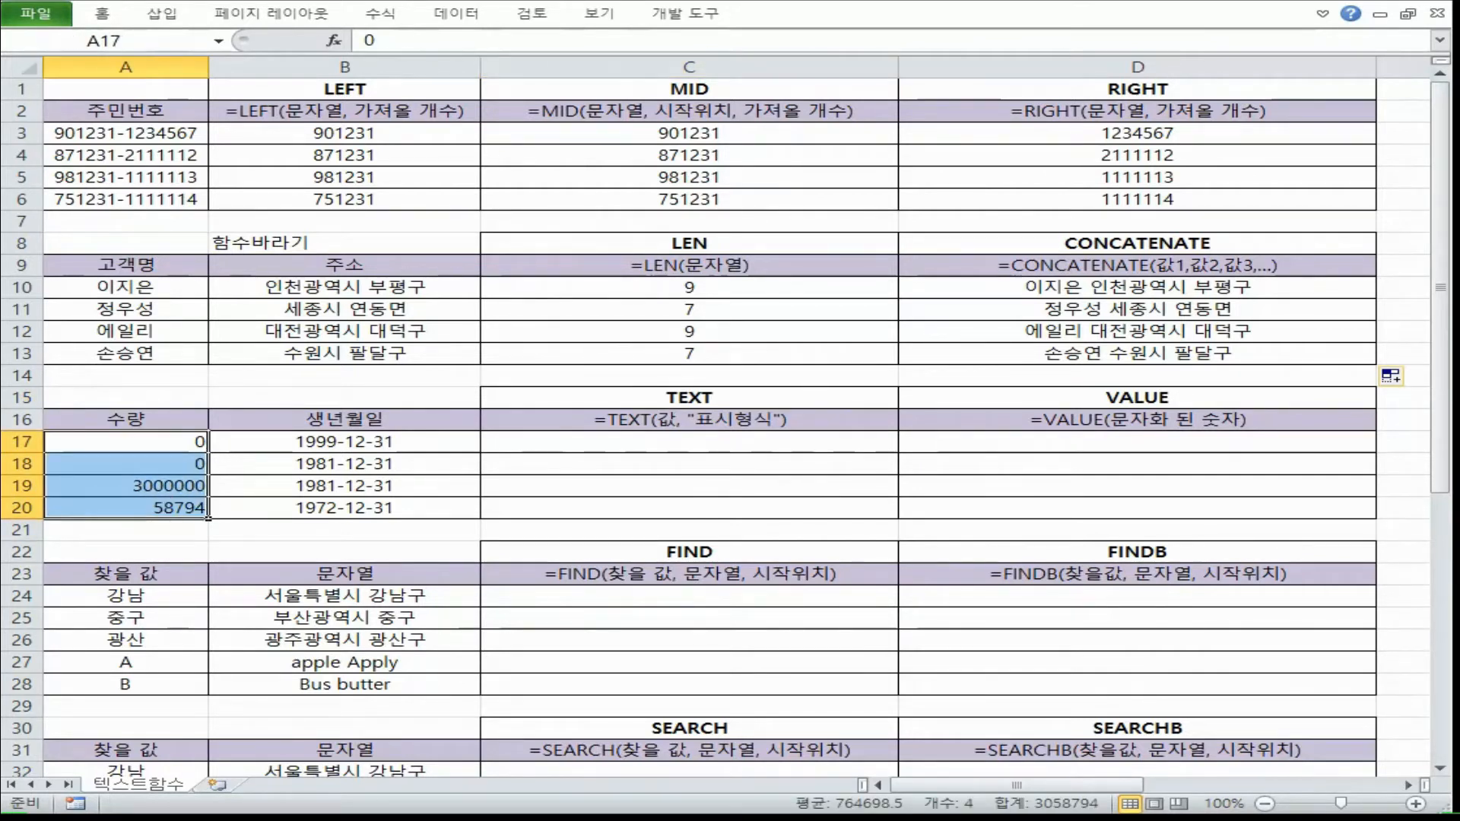
key(alt+Tab)
key(ctrl+a)
text(#)
key(Return)
text(0)
key(Return)
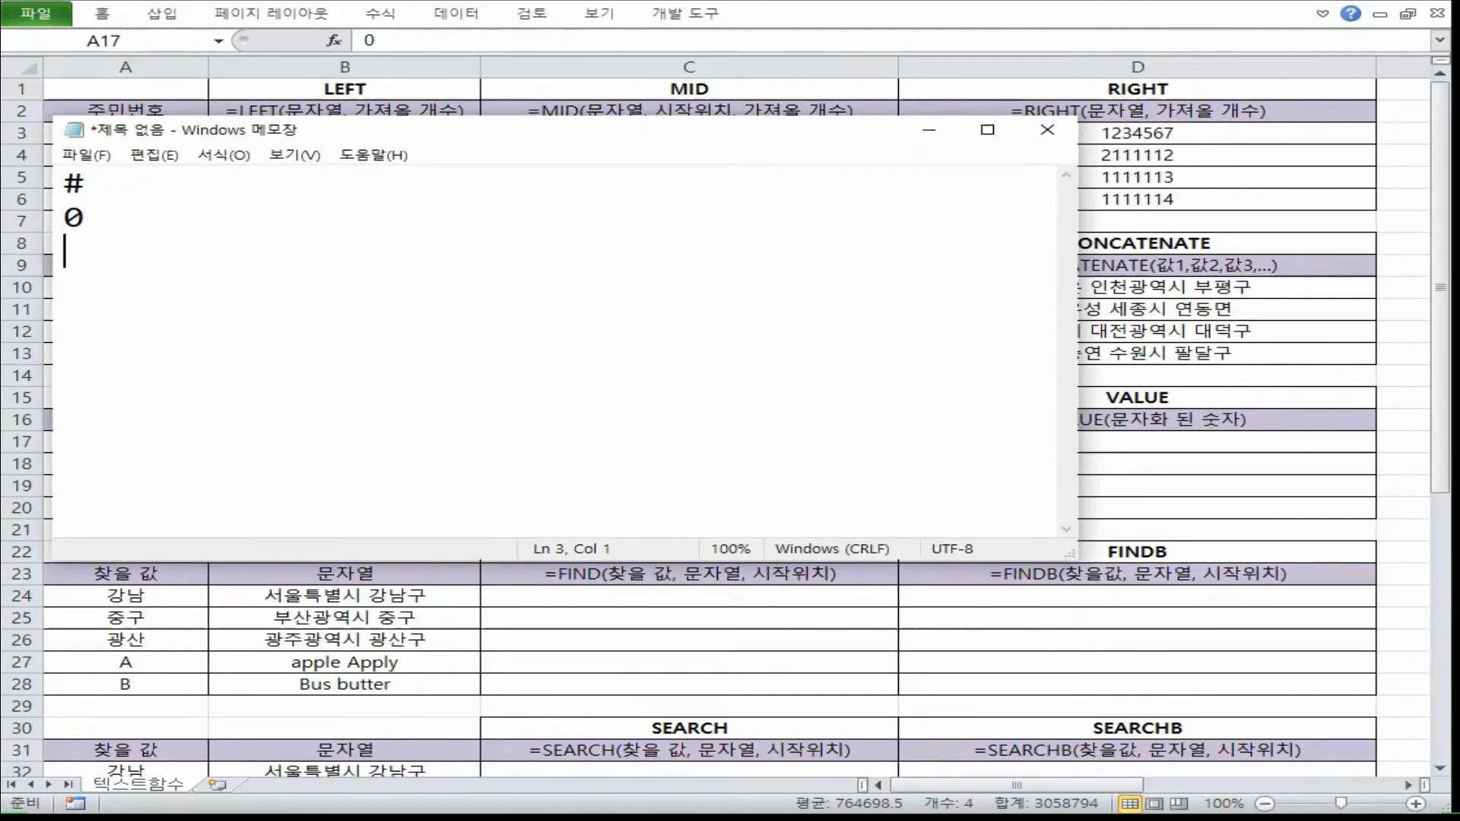
Step: Add the format codes #,### "원" and #,##0 "원" below the first two, and move and shorten the Notepad window to uncover the TEXT table
text(#,###)
key(Return)
text(#,)
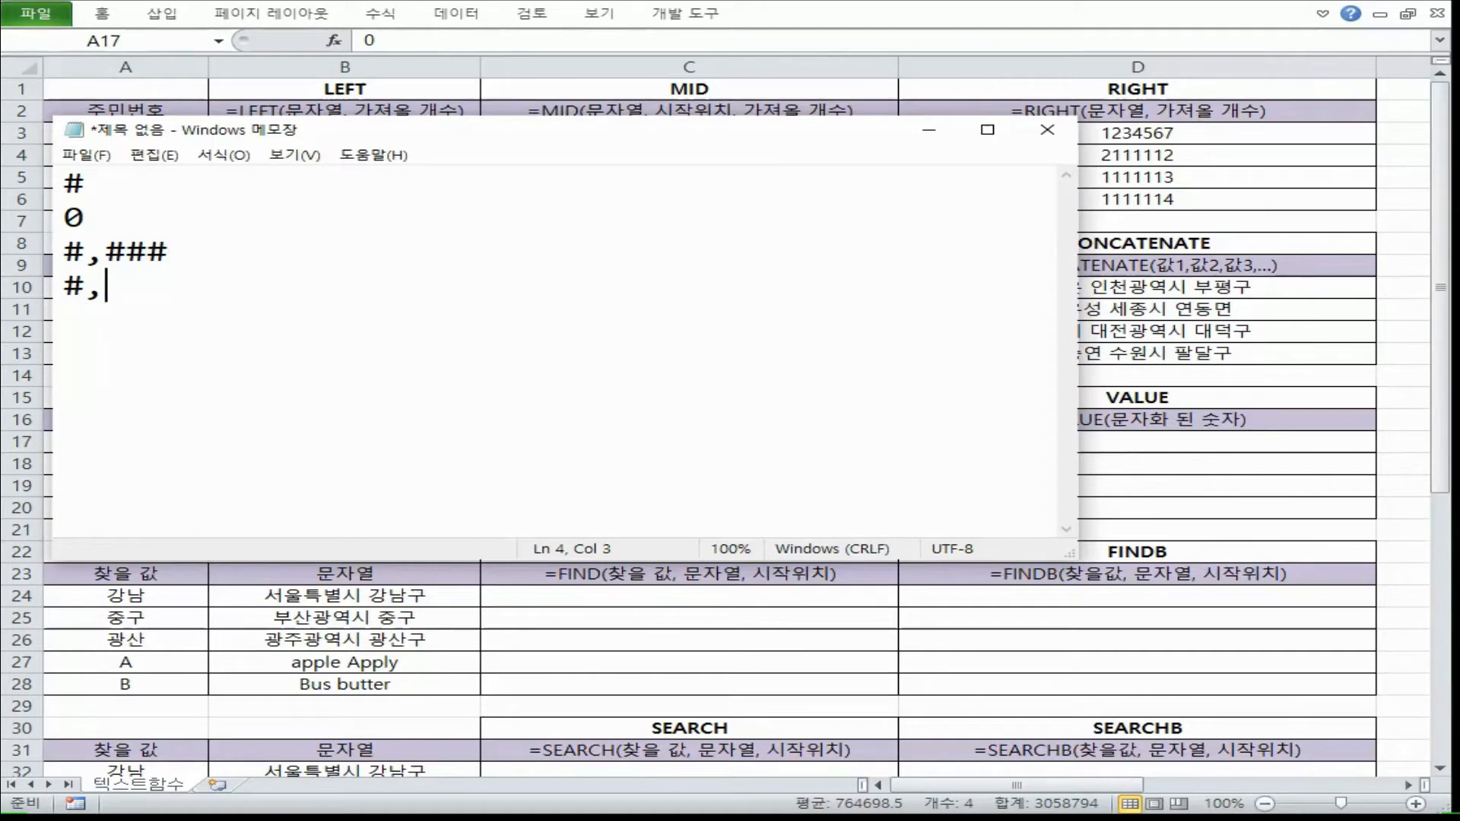
text(##0 "원")
key(Up)
text("원")
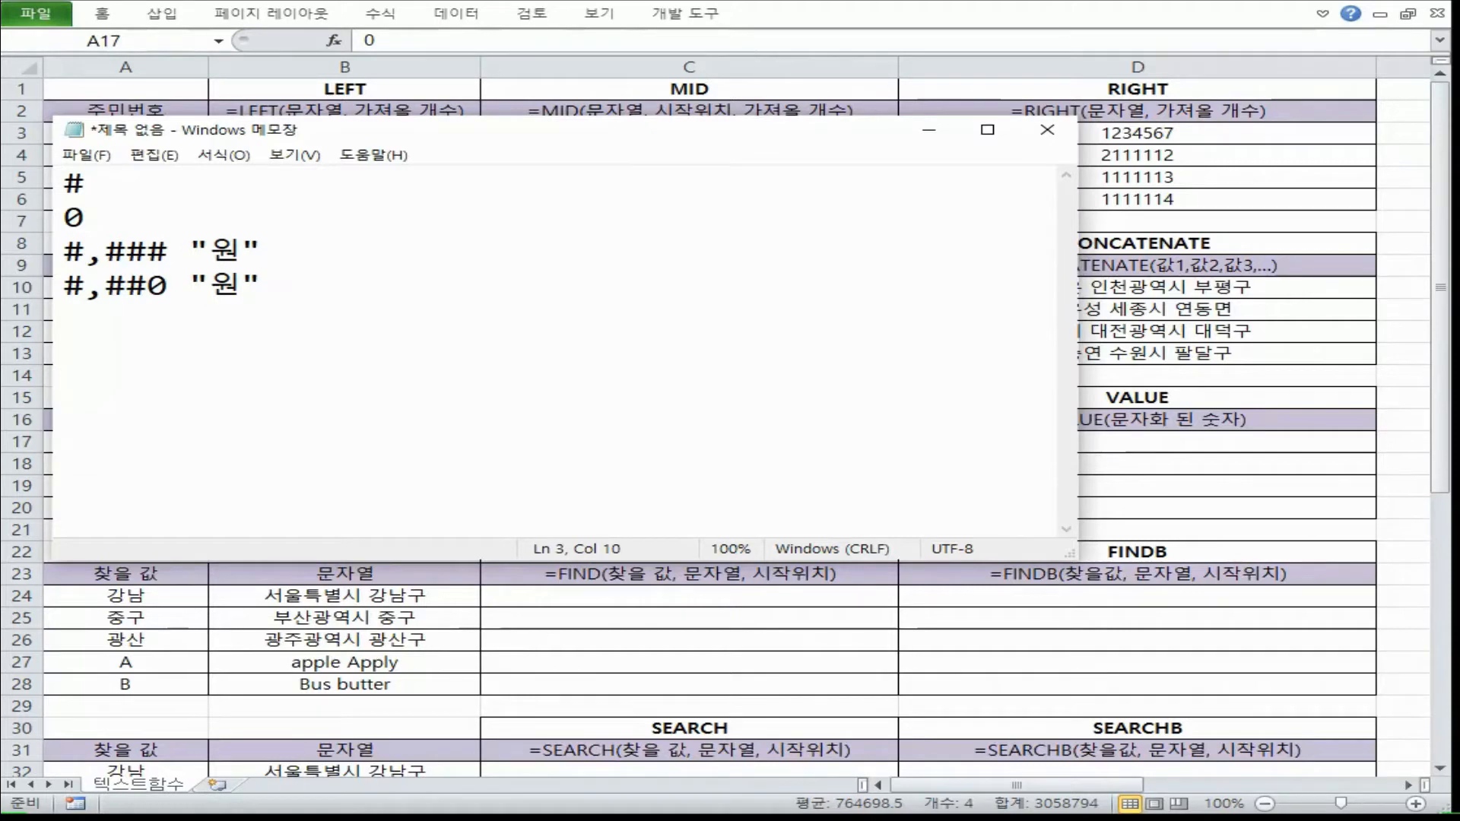
drag(212, 136, 219, 1)
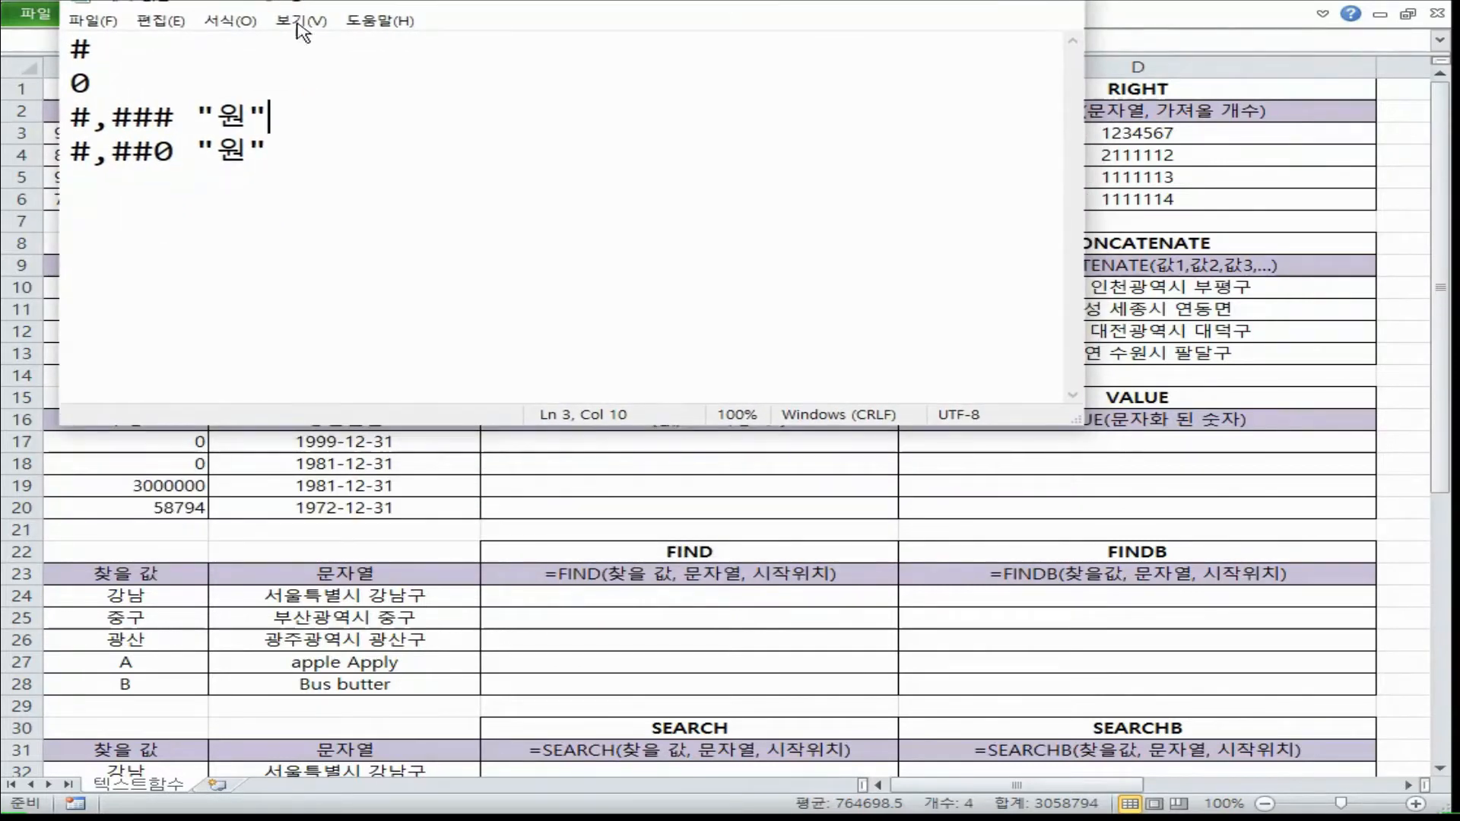
drag(375, 425, 392, 213)
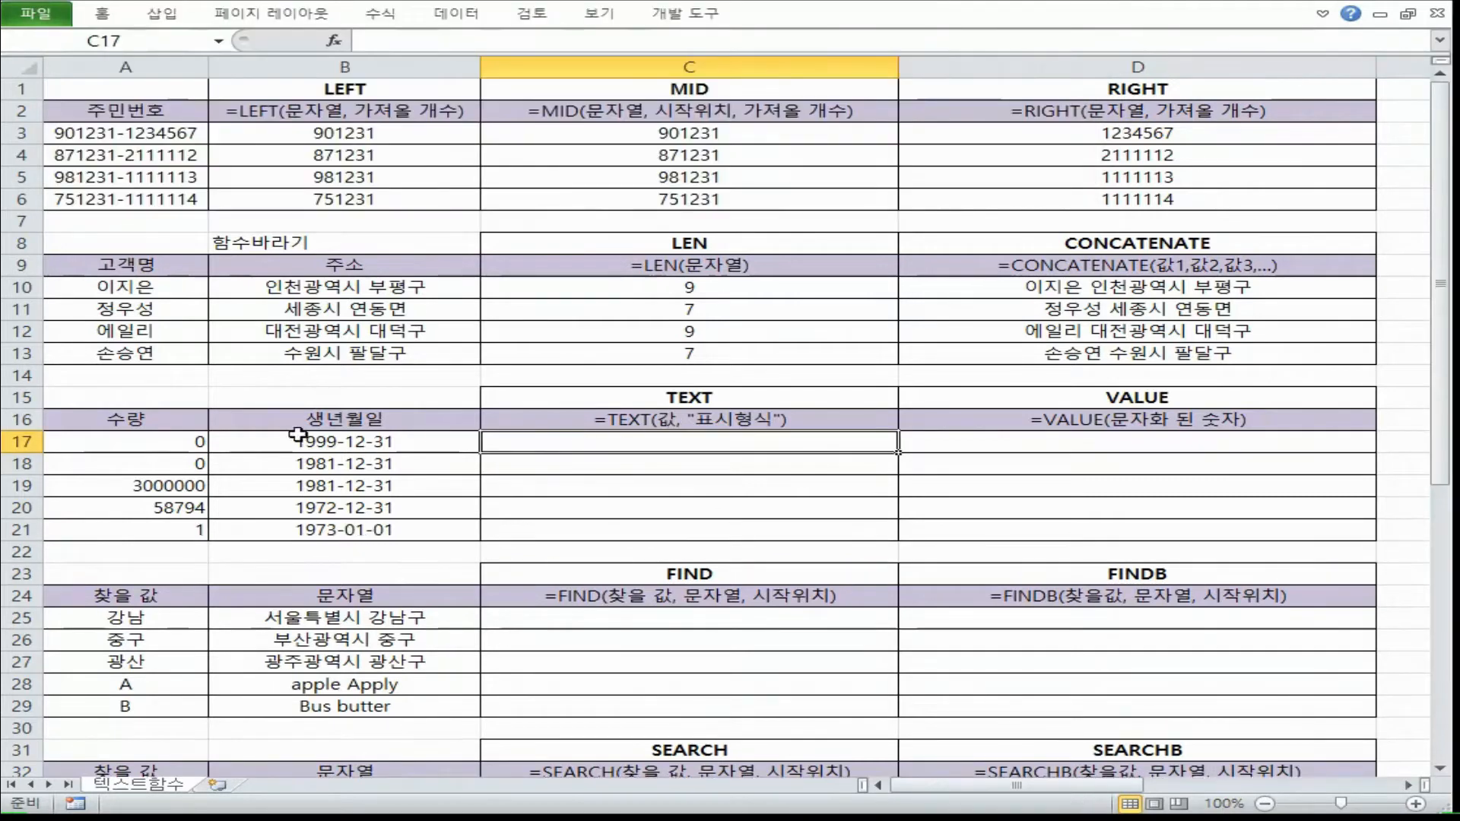
Step: Enter the formula =TEXT(A17, "#") in C17 of the TEXT table
drag(148, 426, 152, 508)
mouse_move(693, 420)
mouse_down()
mouse_move(691, 508)
mouse_move(673, 425)
mouse_up()
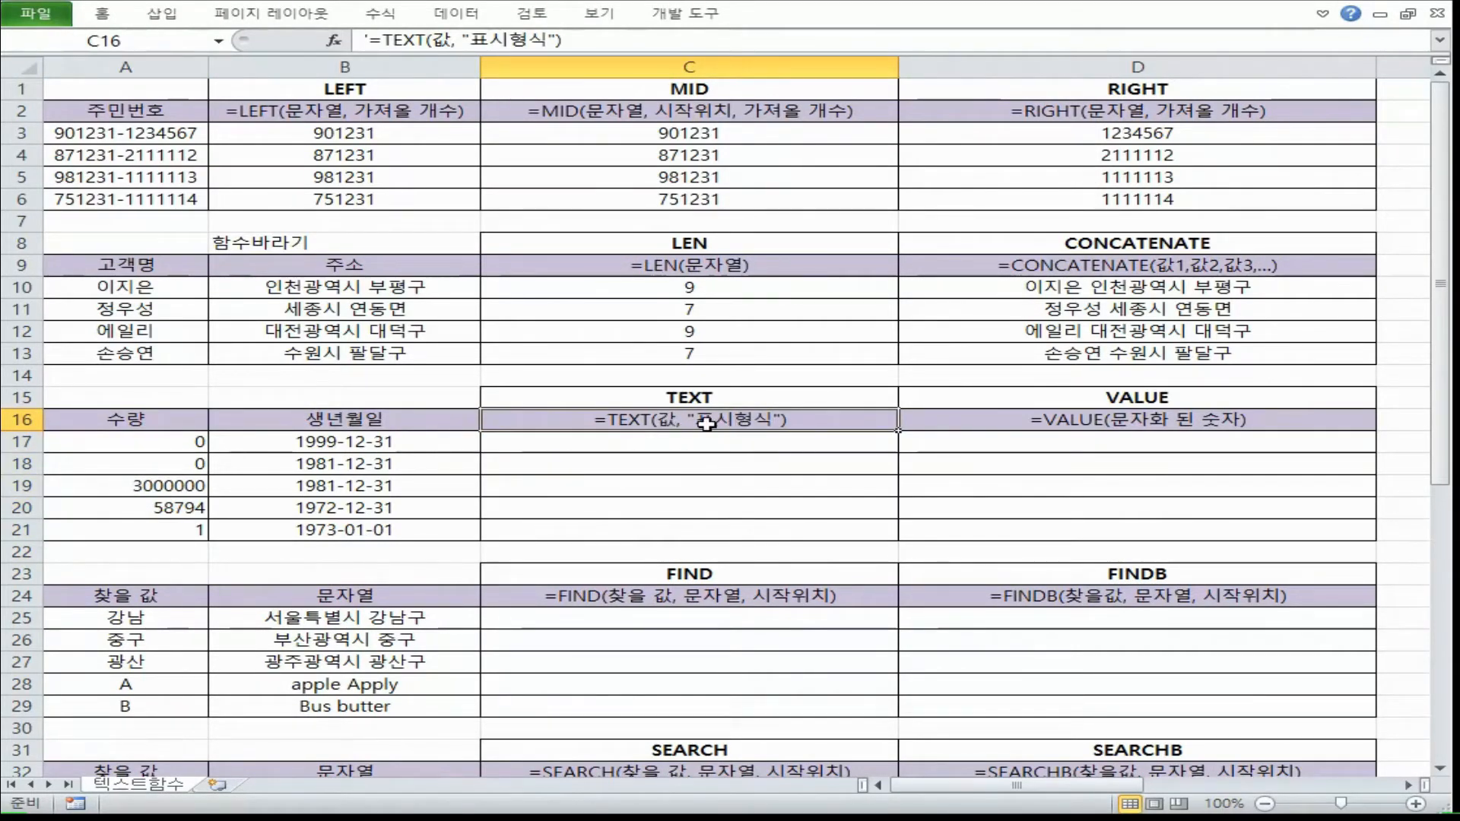
click(631, 444)
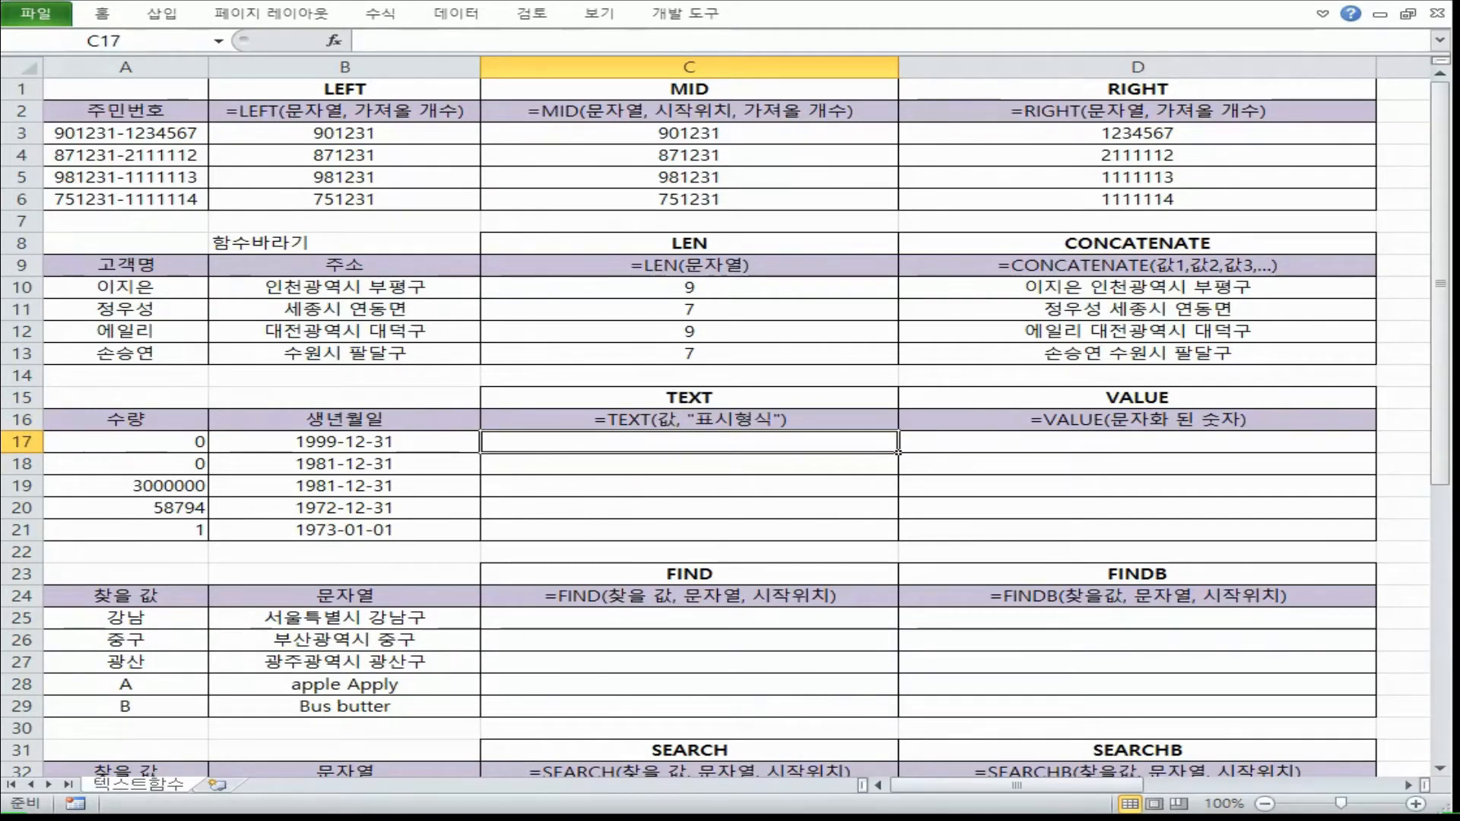
text(=)
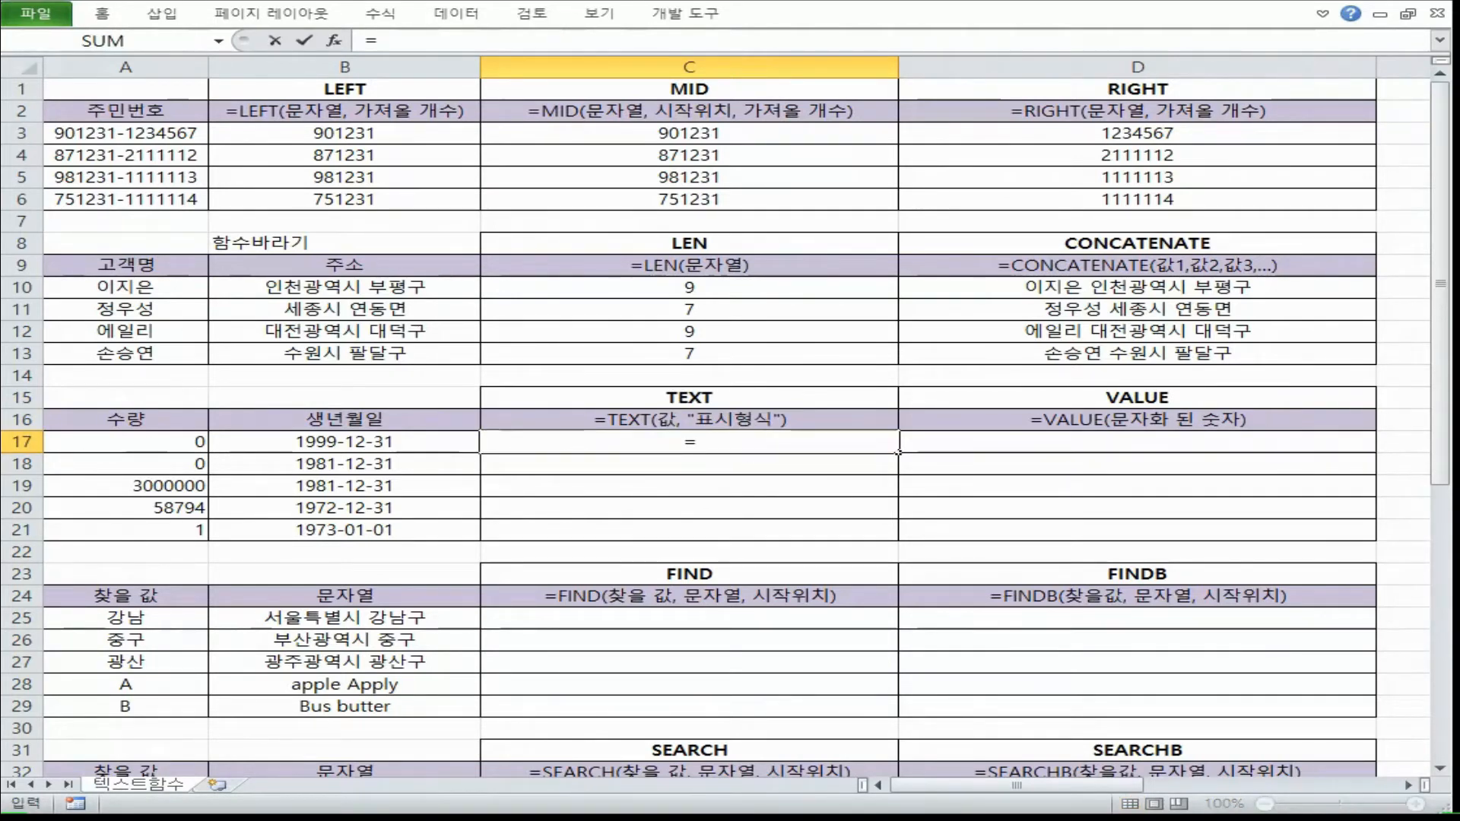
text(te)
key(Tab)
click(126, 442)
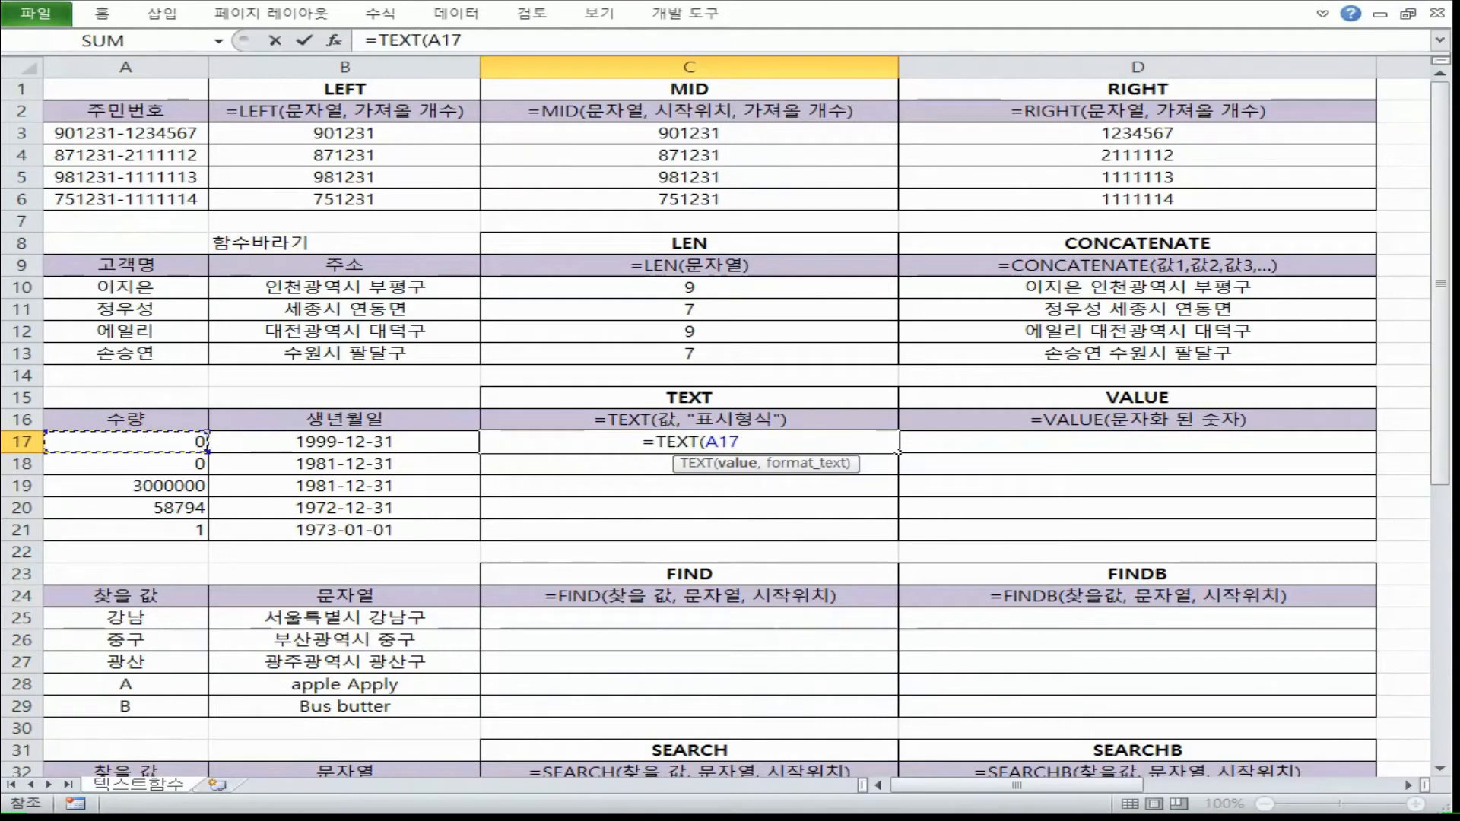
text(, ")
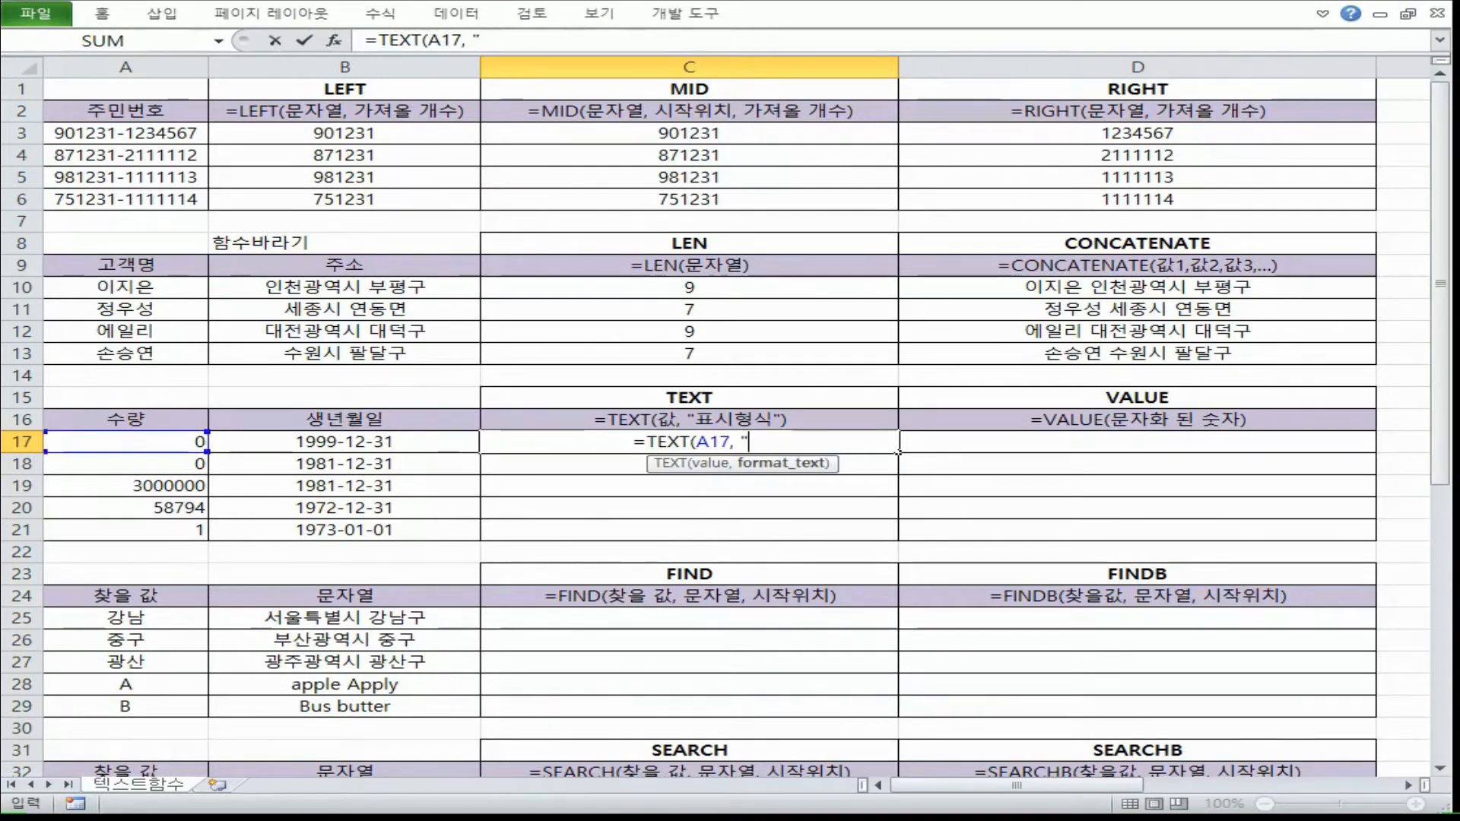
text(#)
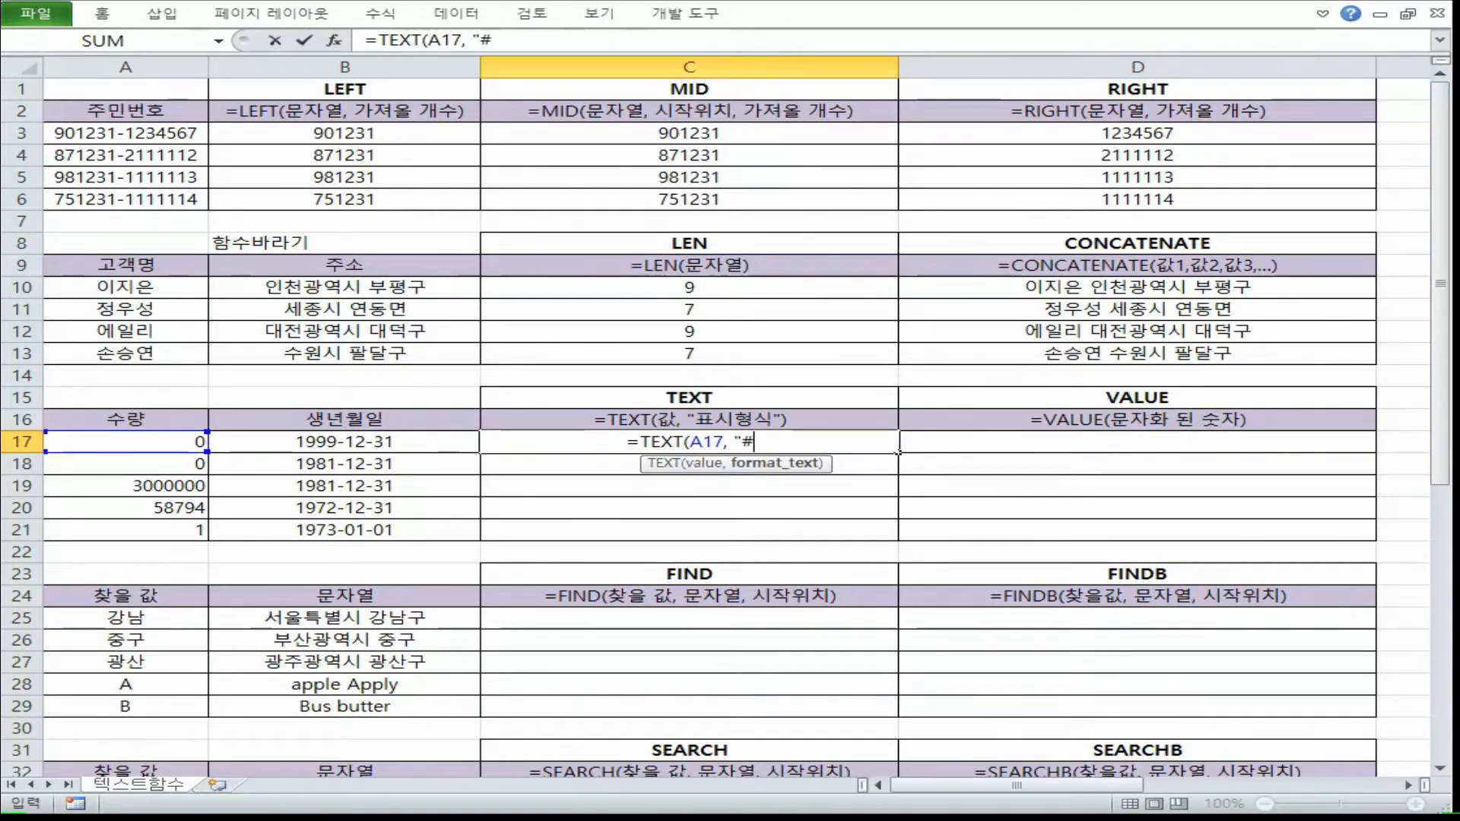
text("))
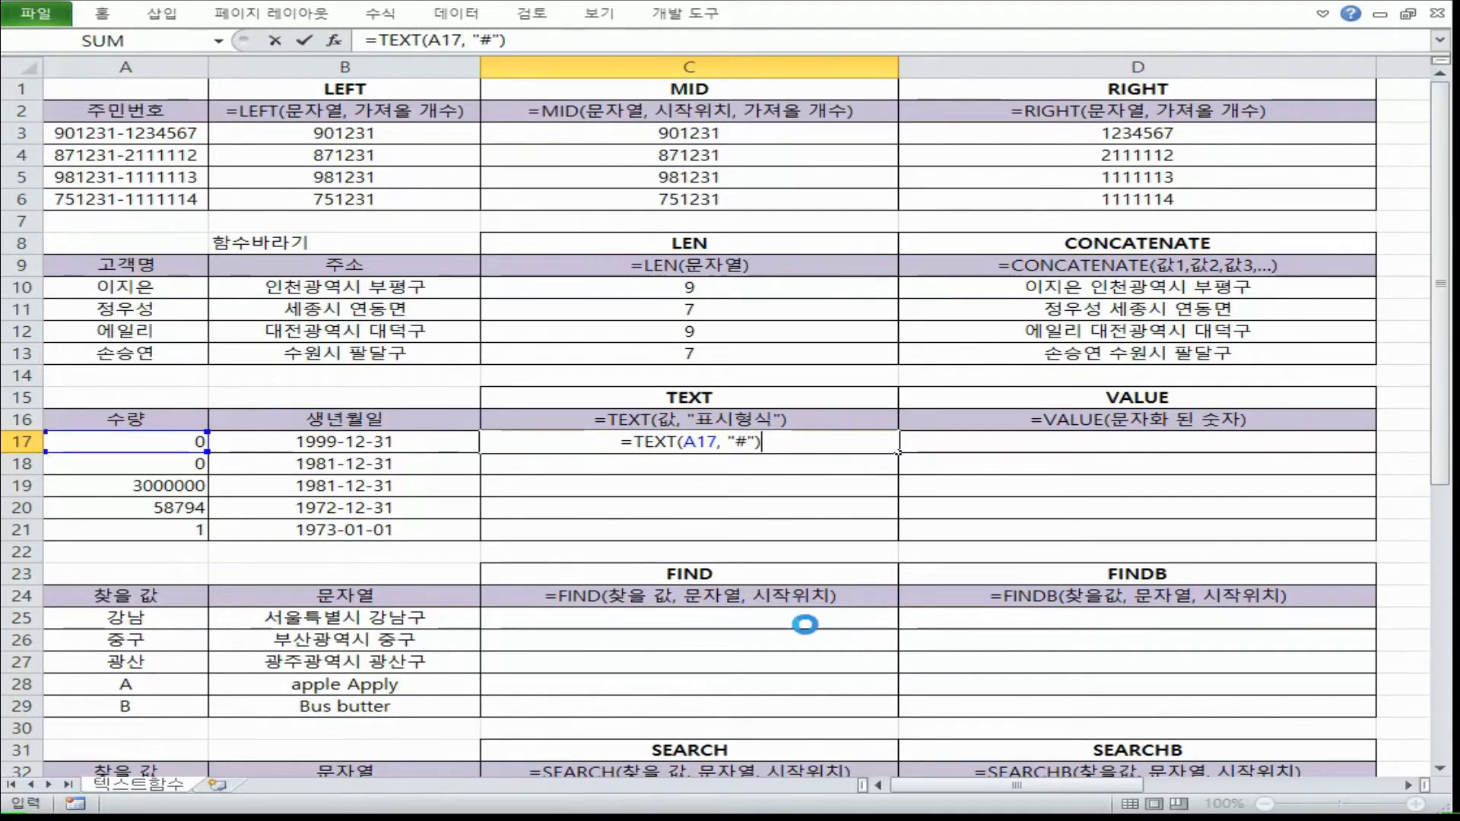
key(Return)
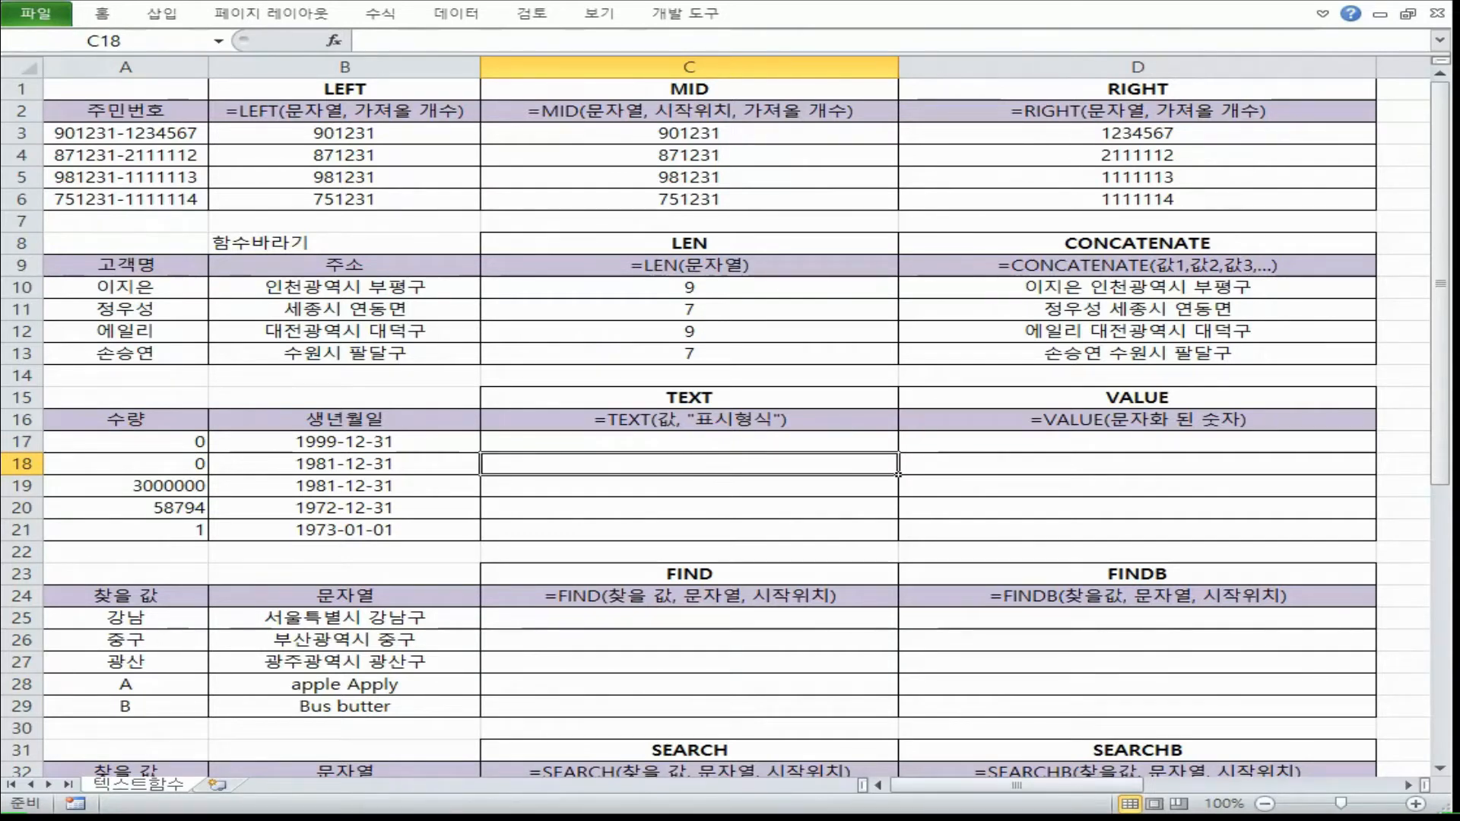
Step: Switch to Notepad and compare the # and 0 format codes against the quantities and TEXT cells in rows 17 and 18
key(alt+Tab)
drag(92, 48, 72, 50)
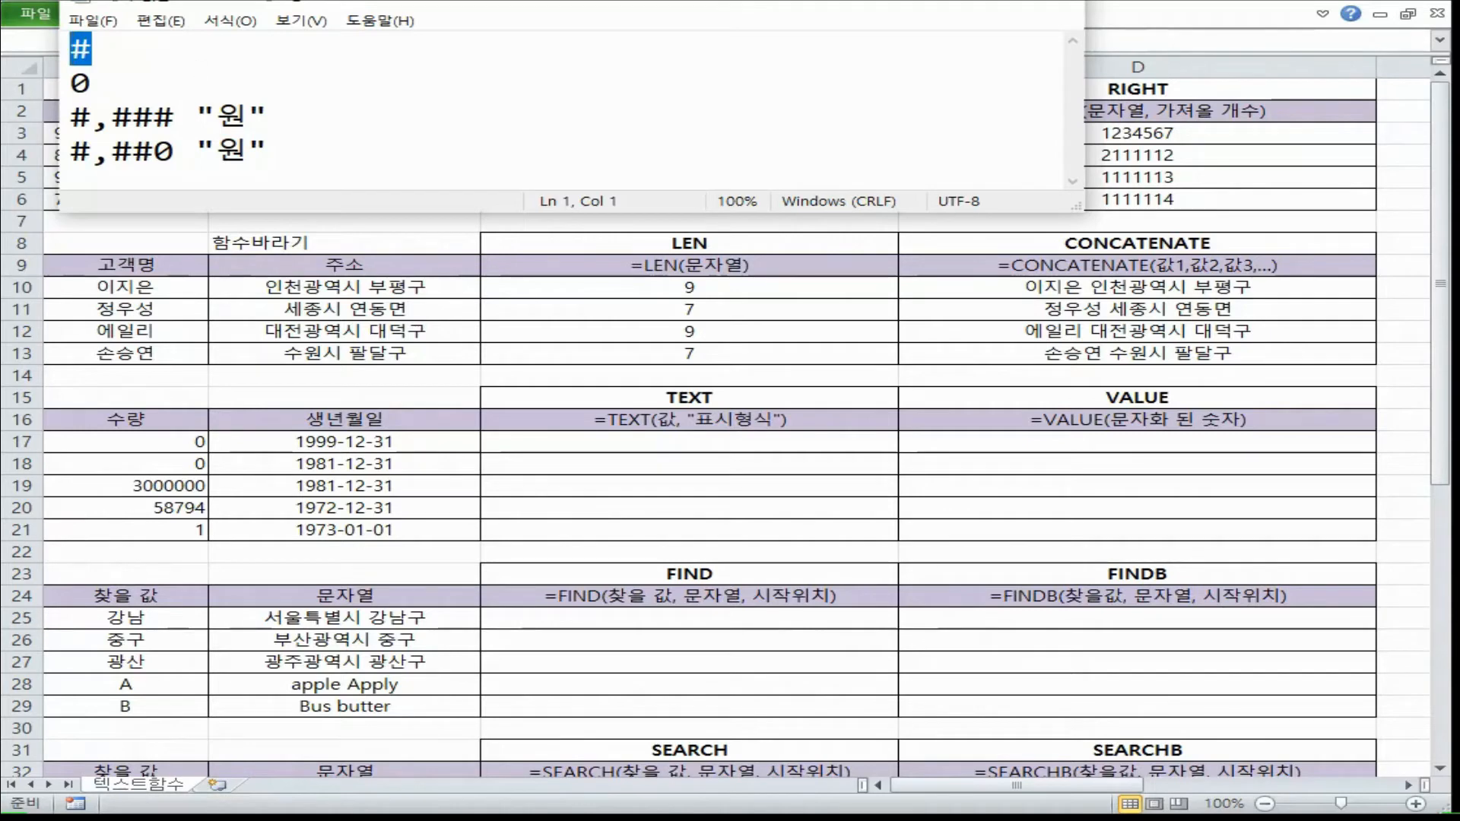
drag(92, 82, 72, 50)
click(874, 460)
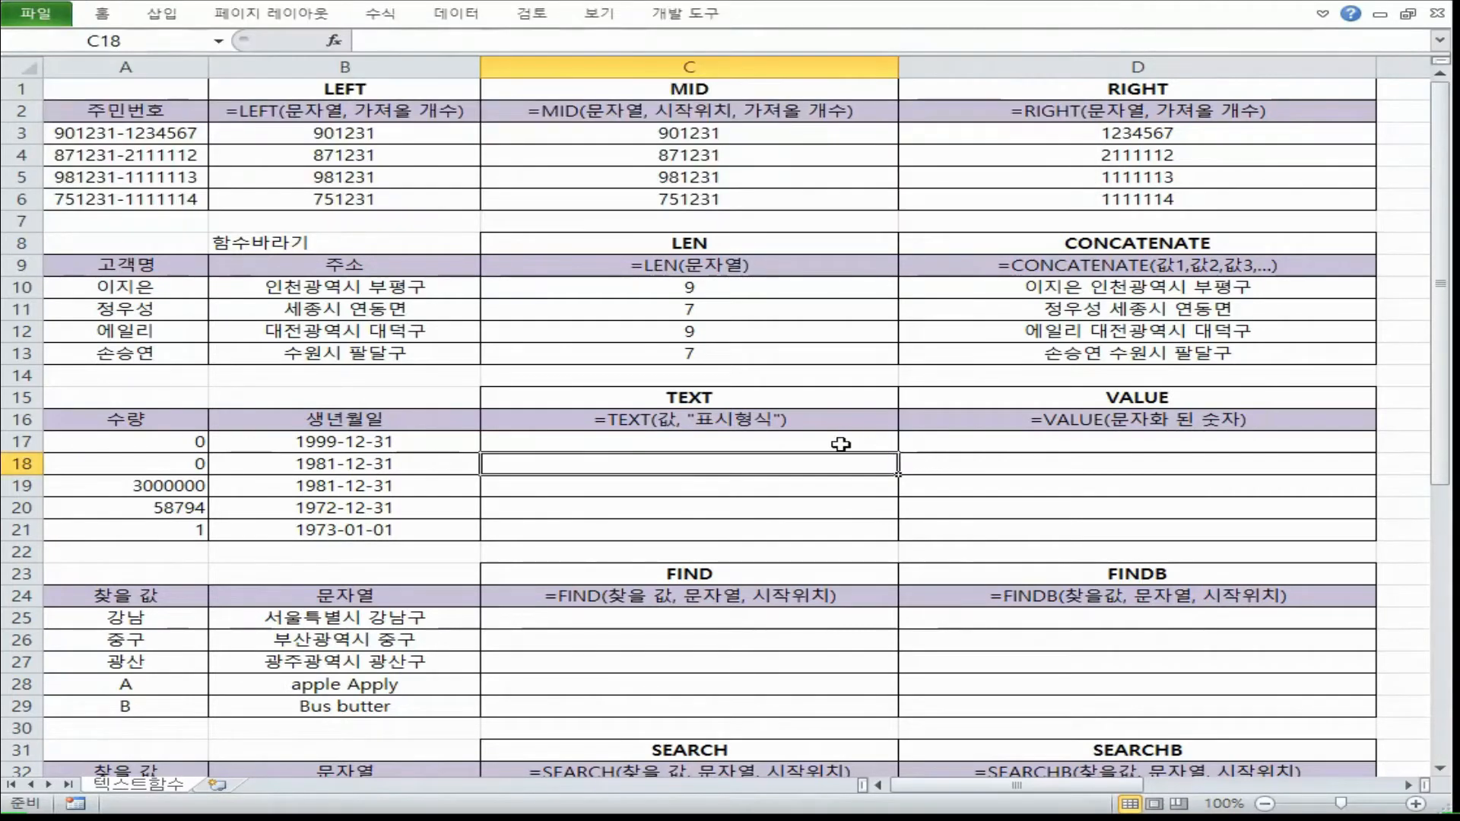
click(828, 445)
click(159, 466)
click(563, 465)
key(alt+Tab)
drag(94, 83, 63, 87)
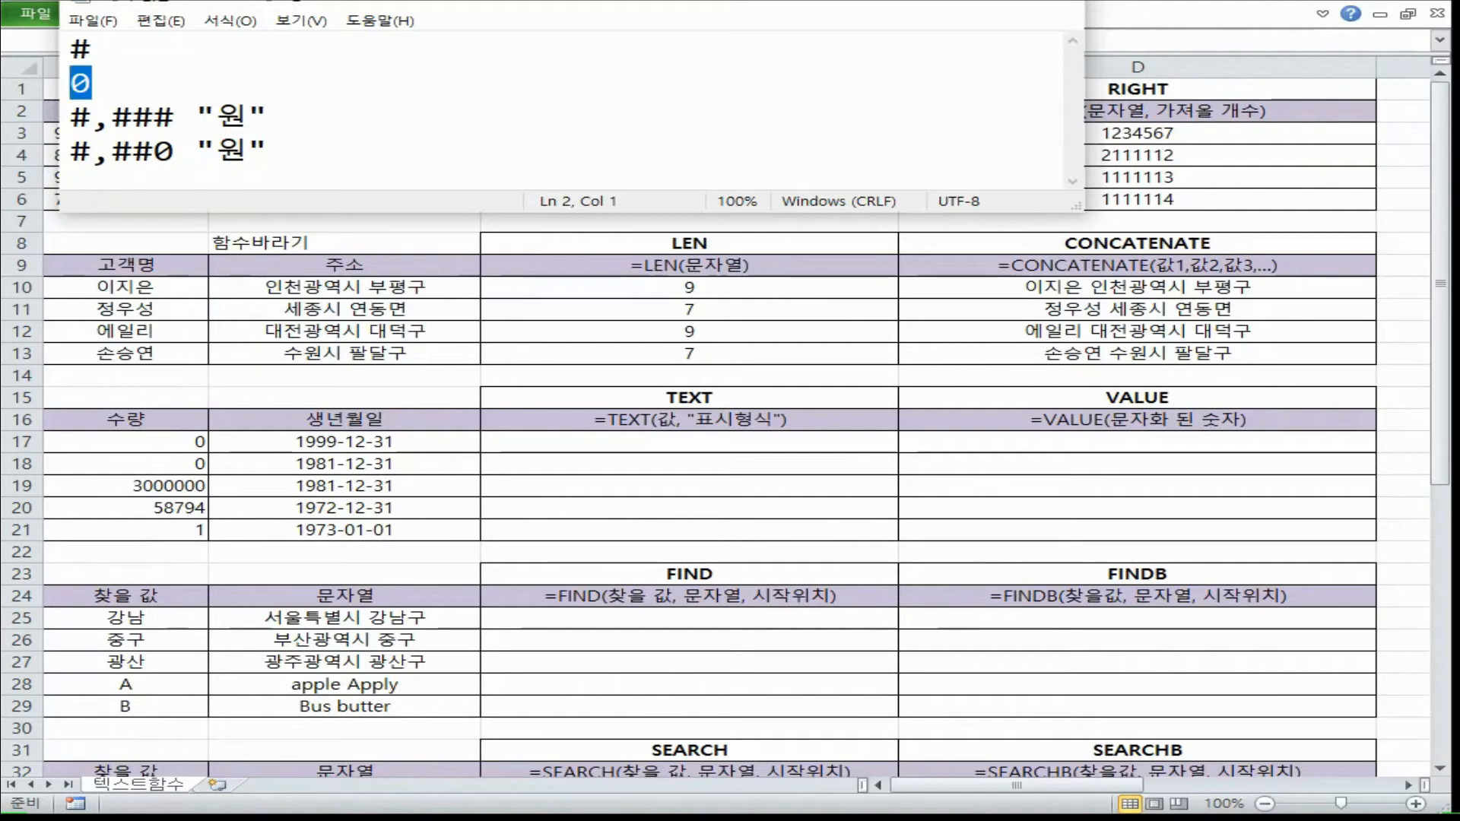
Step: Return to Excel and add a space and 개 to C17's format code, making it =TEXT(A17, "# 개")
key(alt+Tab)
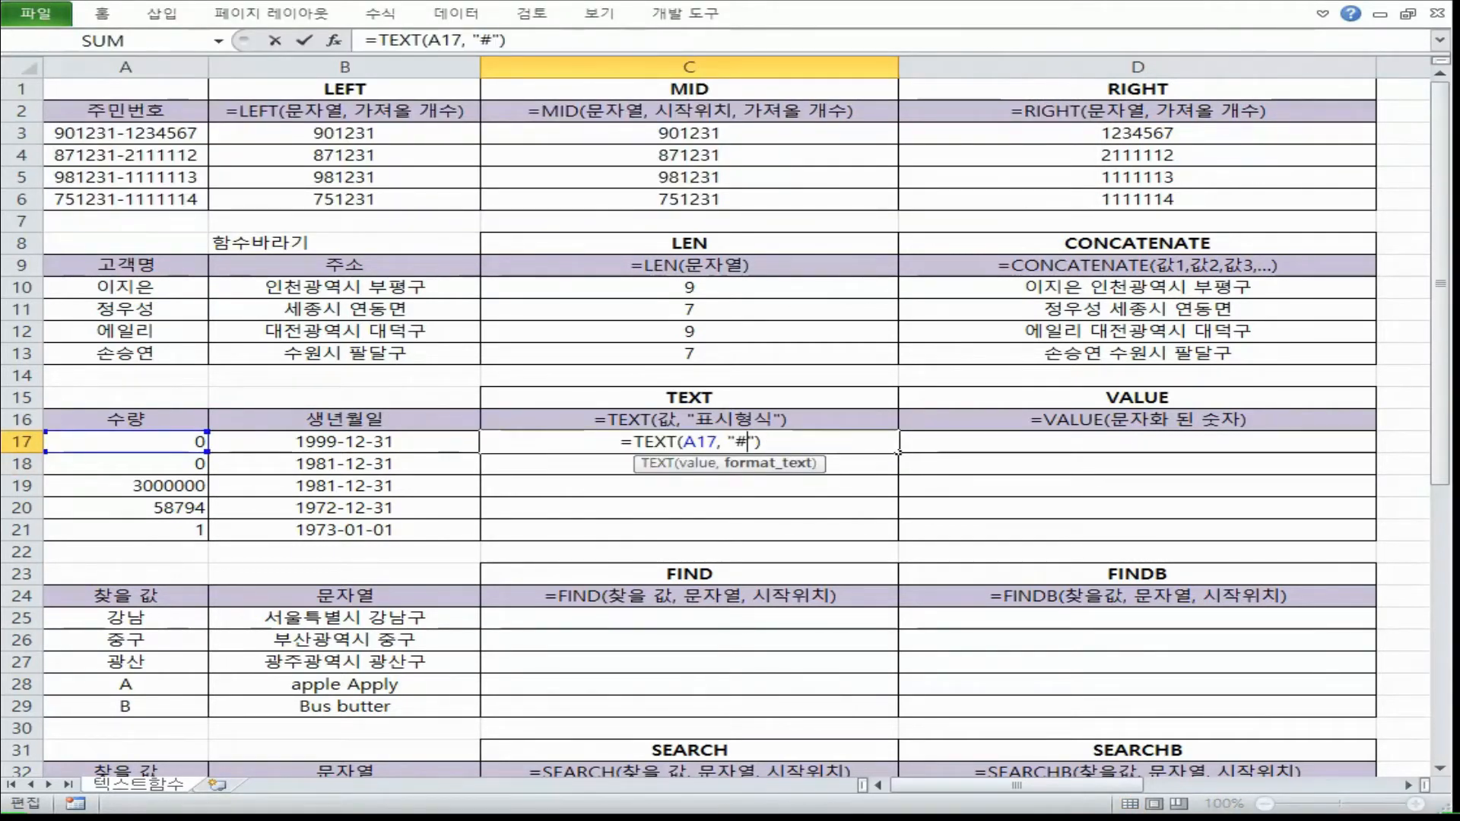
text(ro)
key(BackSpace)
key(BackSpace)
text(개)
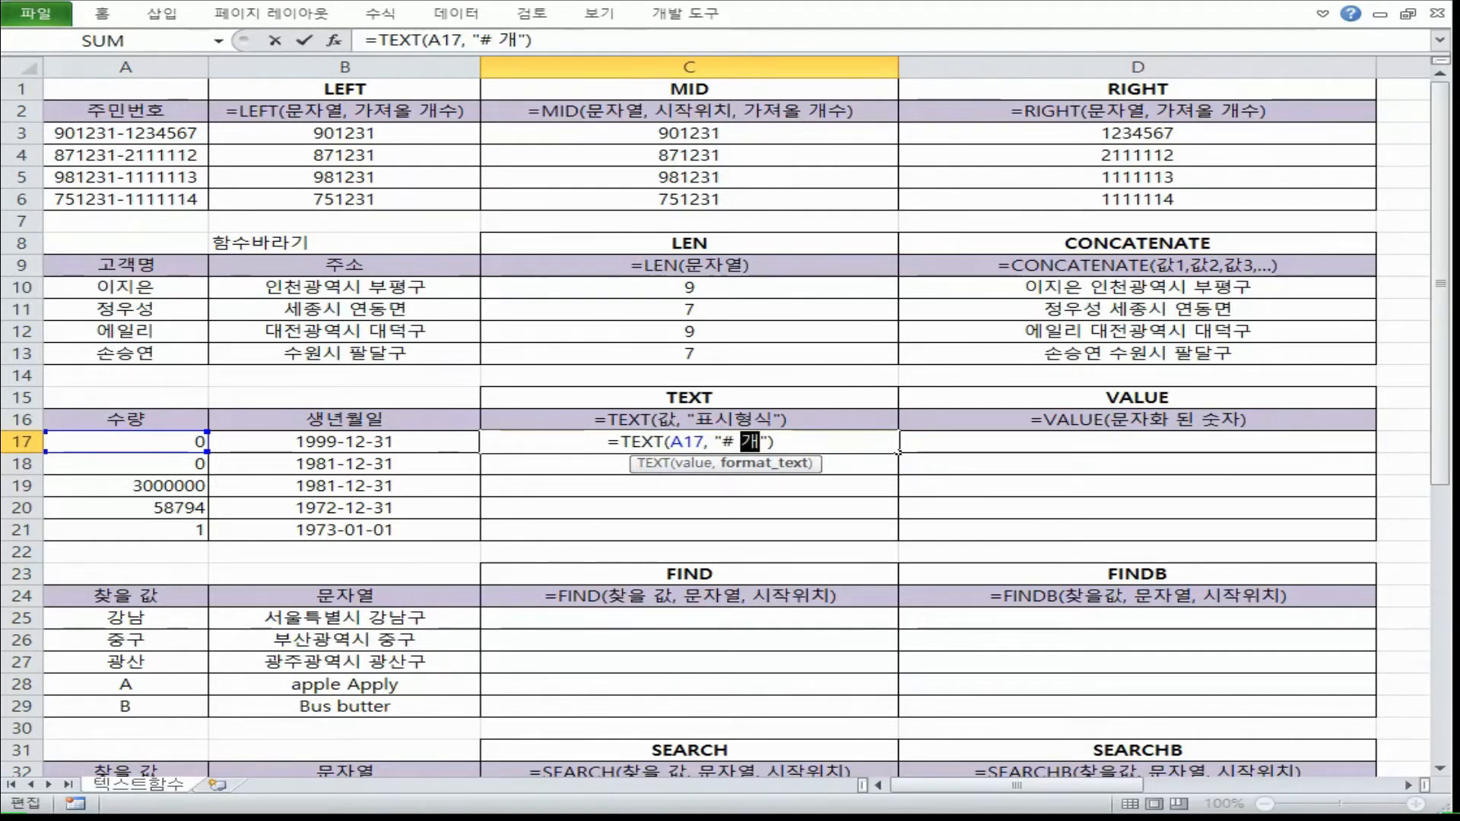
key(Return)
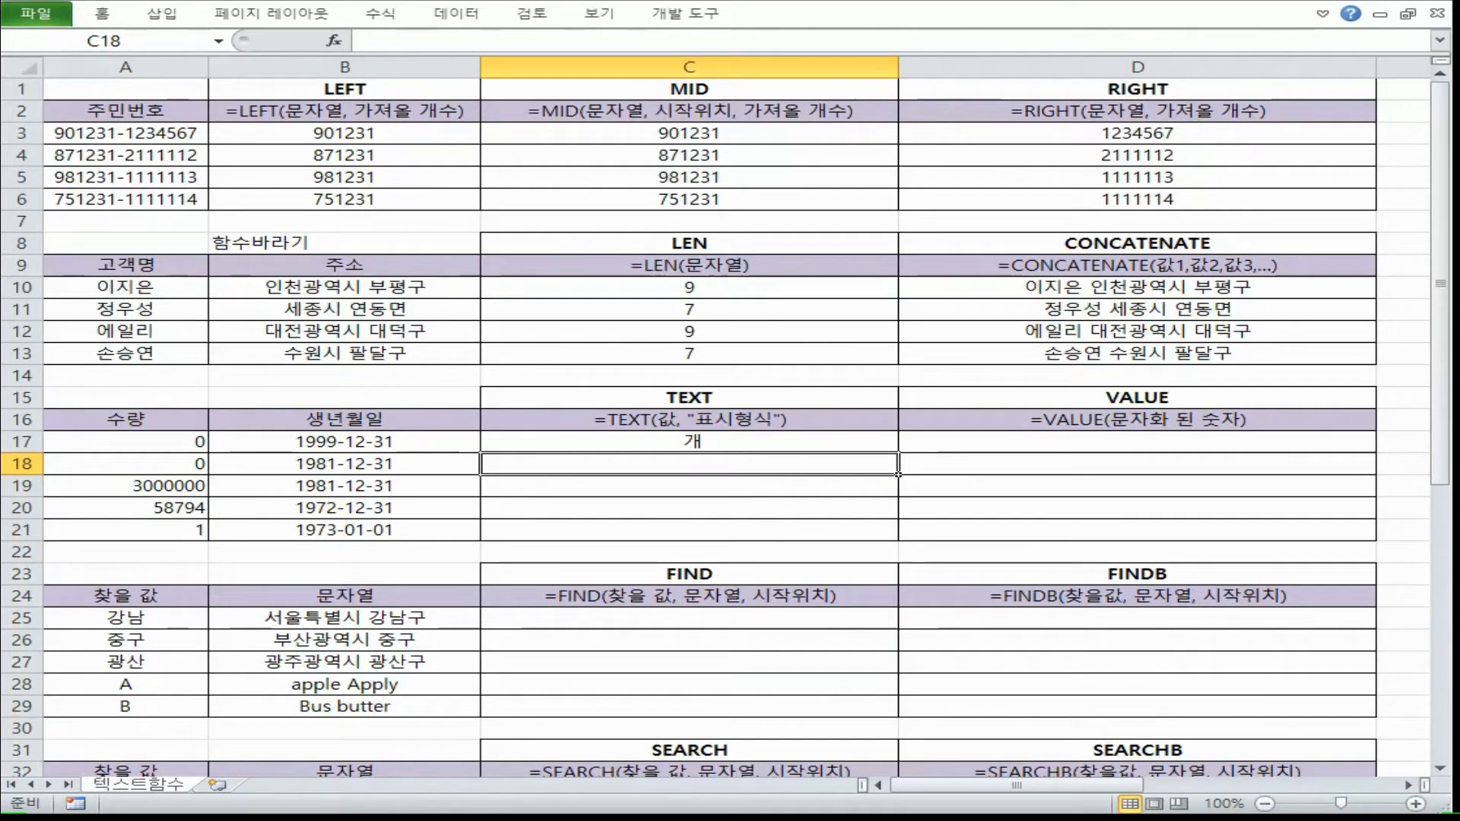
click(799, 444)
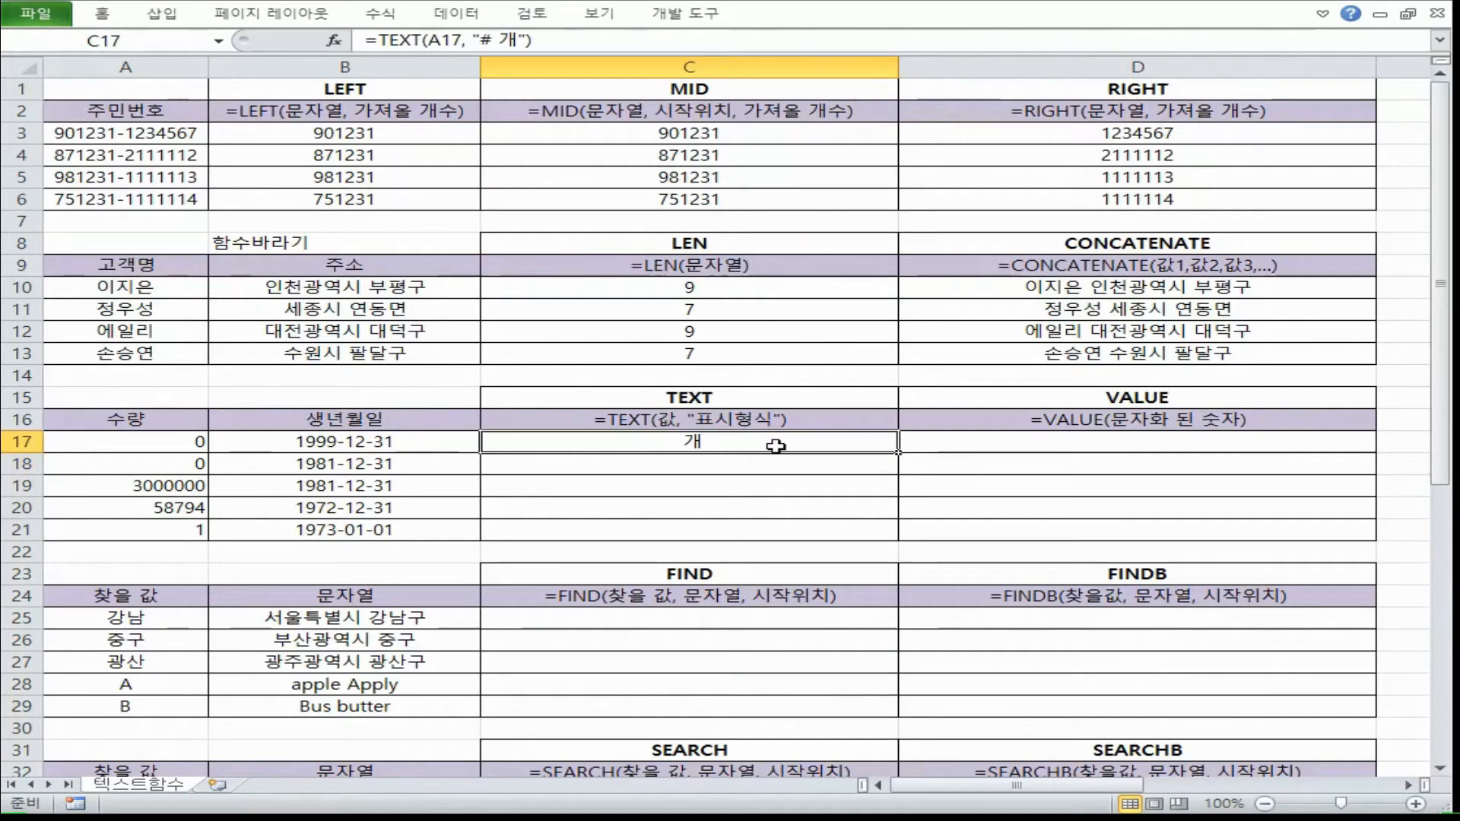
Step: Enter the formula =TEXT(A18, "0 개") in C18
click(689, 461)
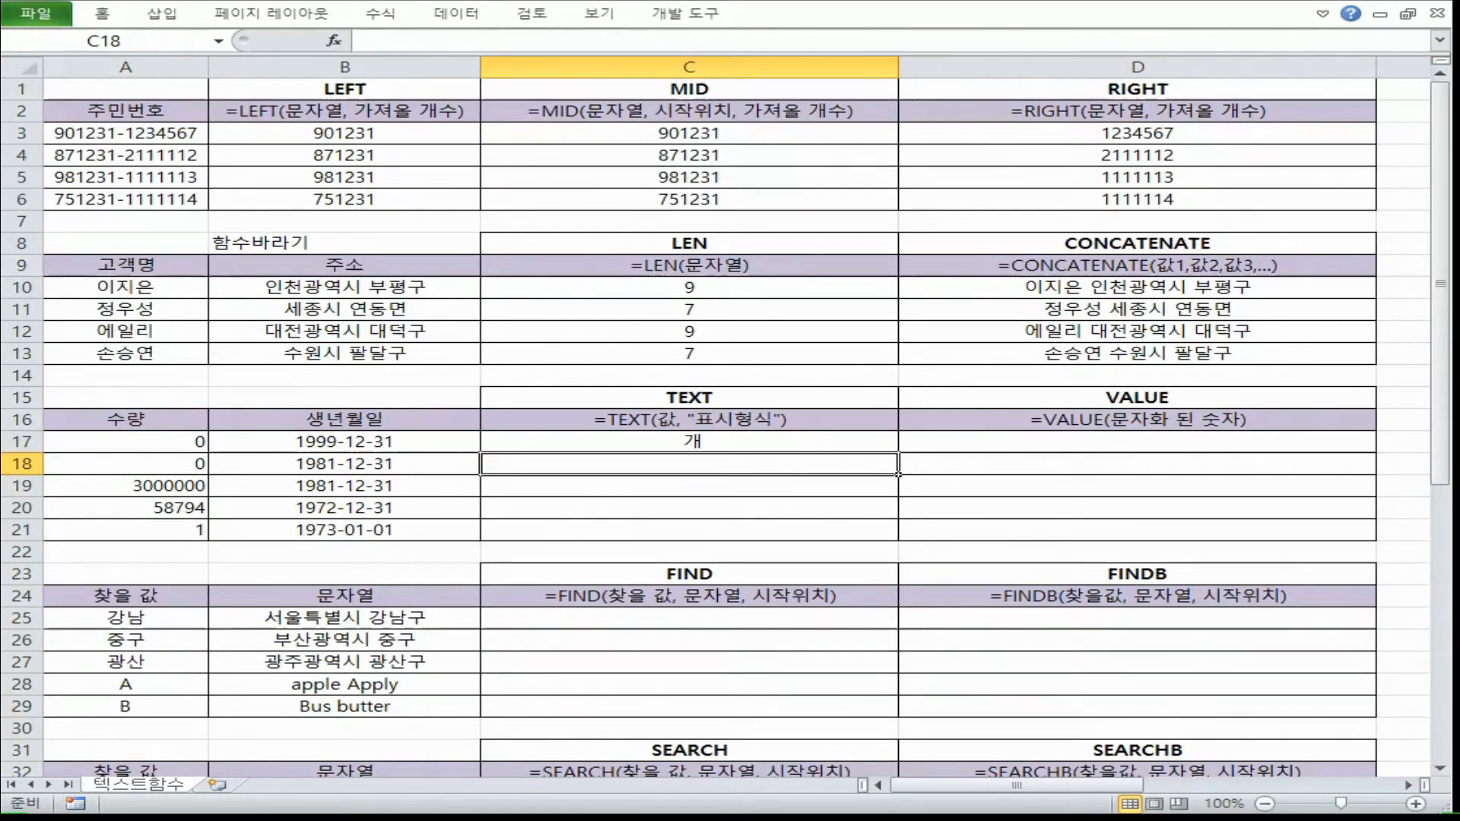
text(=ㅅ)
key(BackSpace)
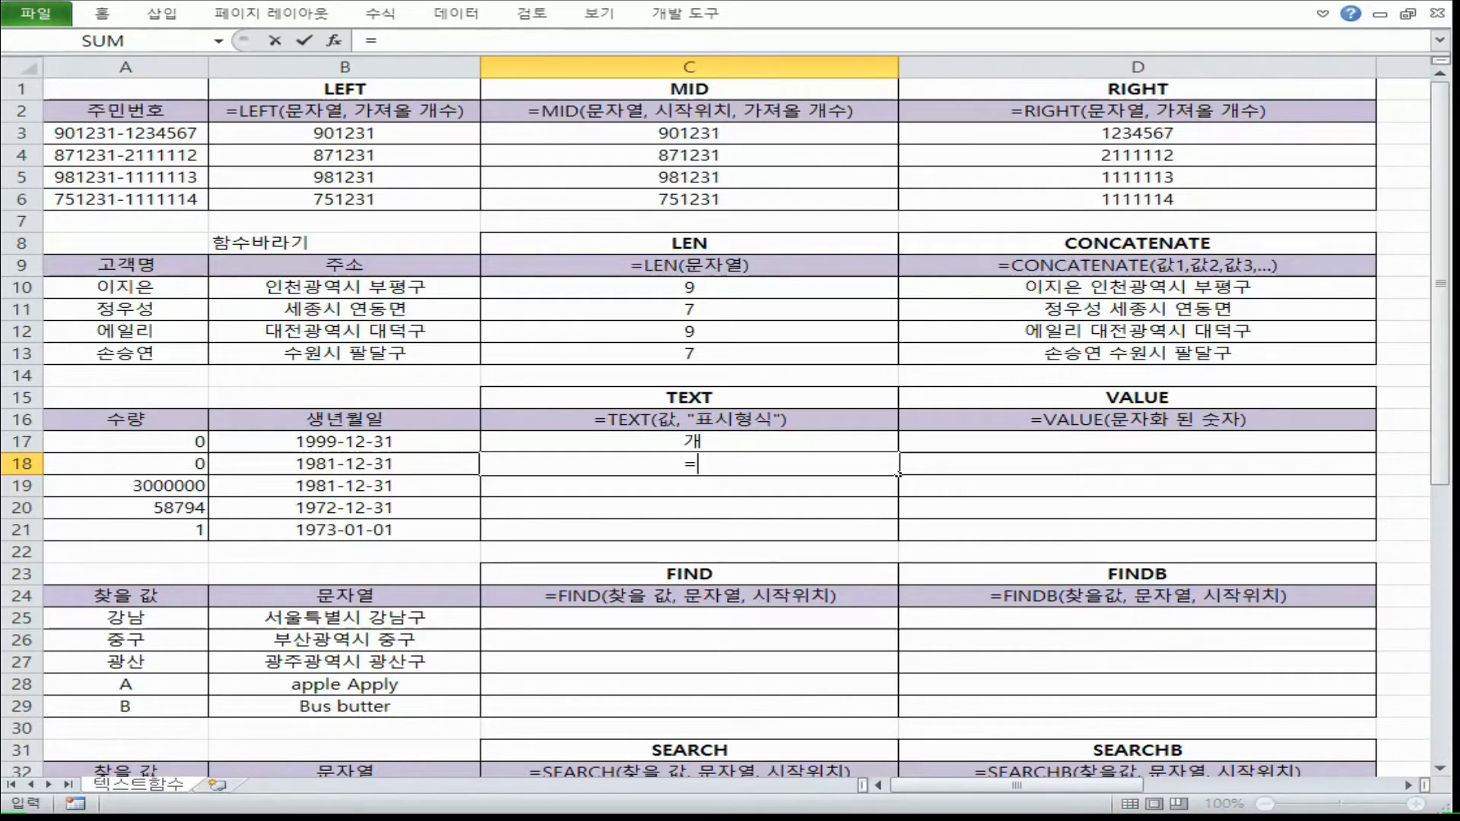
key(Hangul)
text(text(A18, "0)
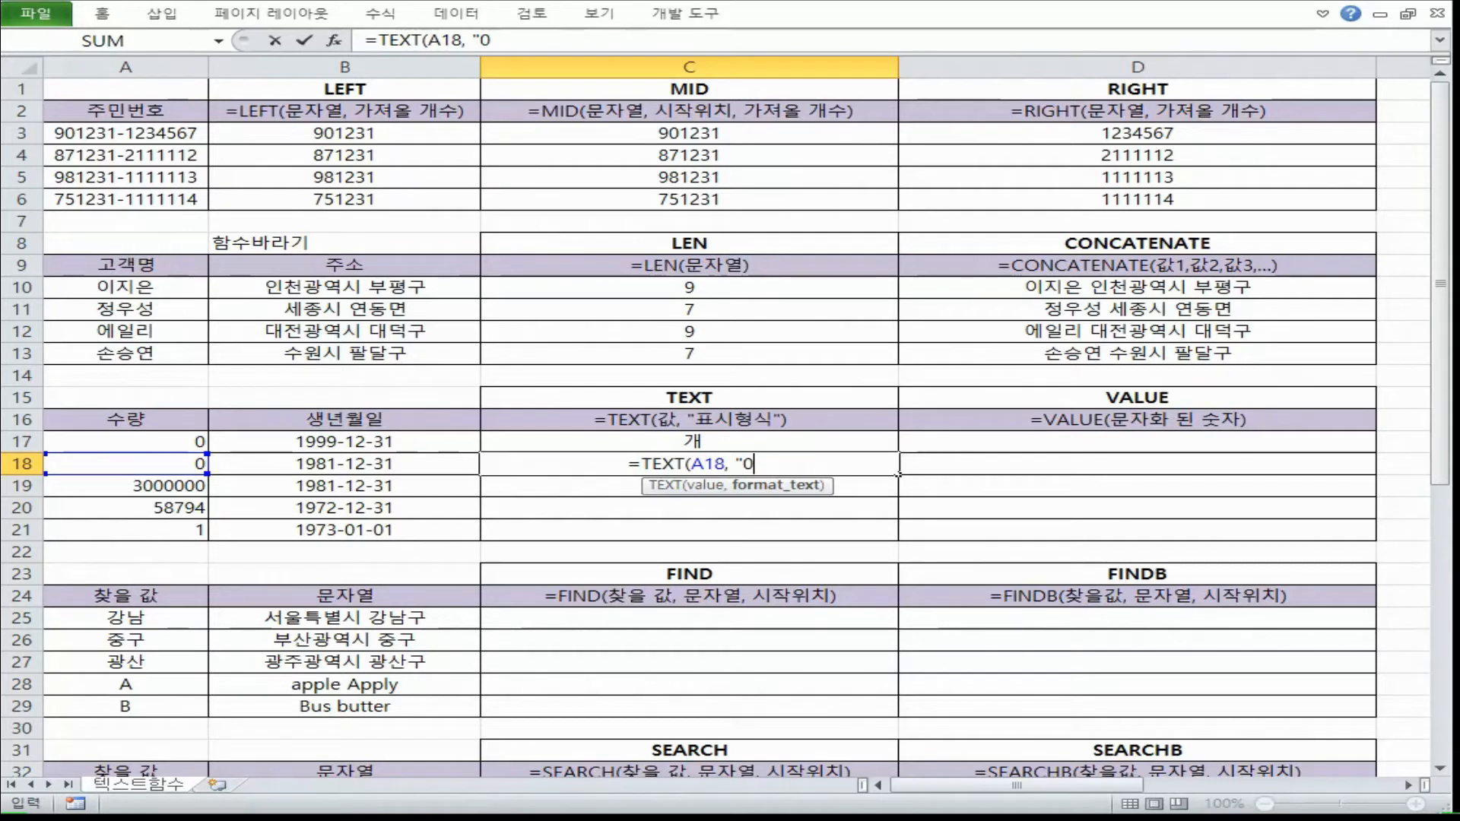
text(개"))
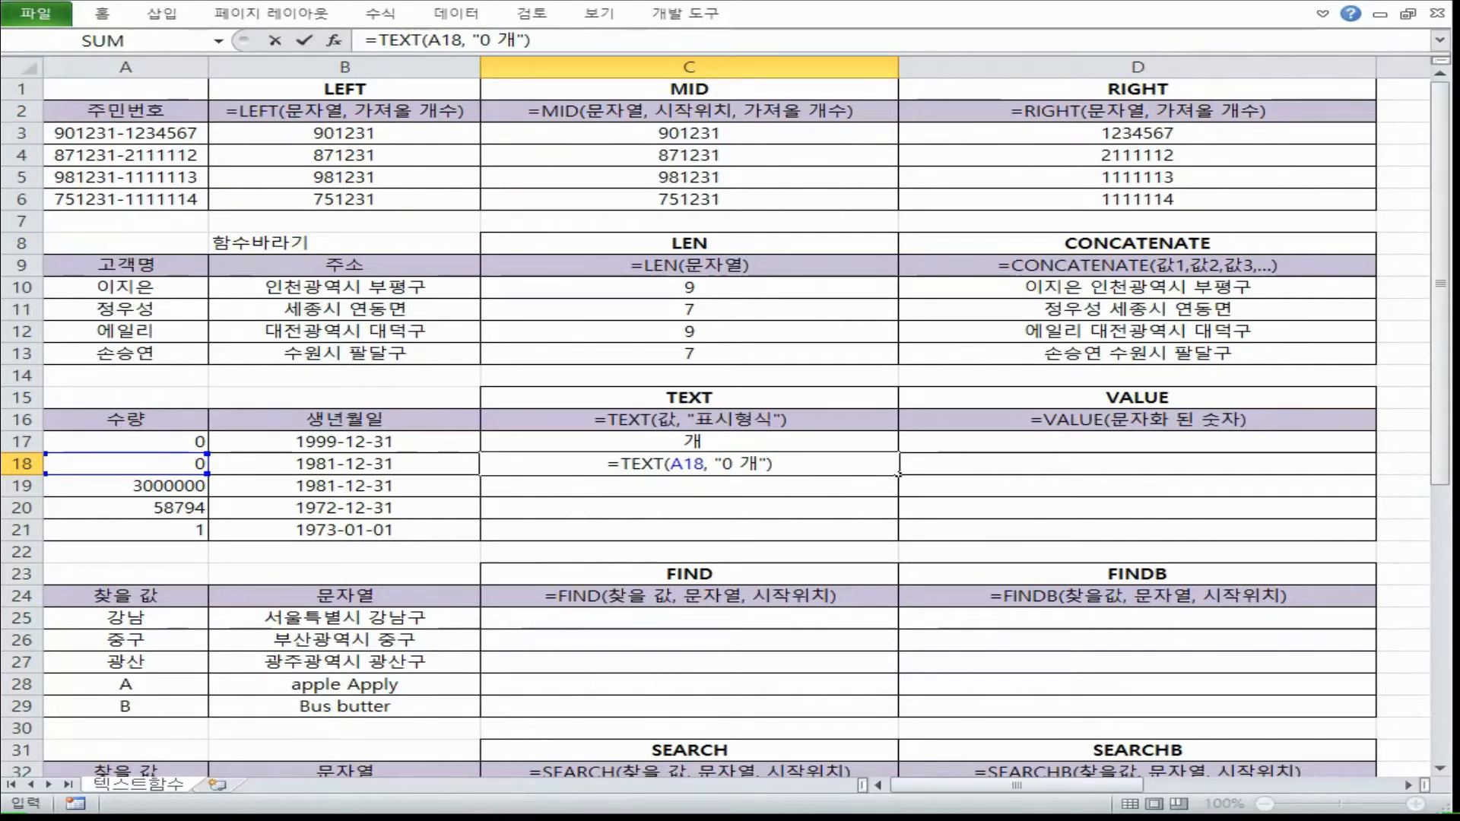
key(Return)
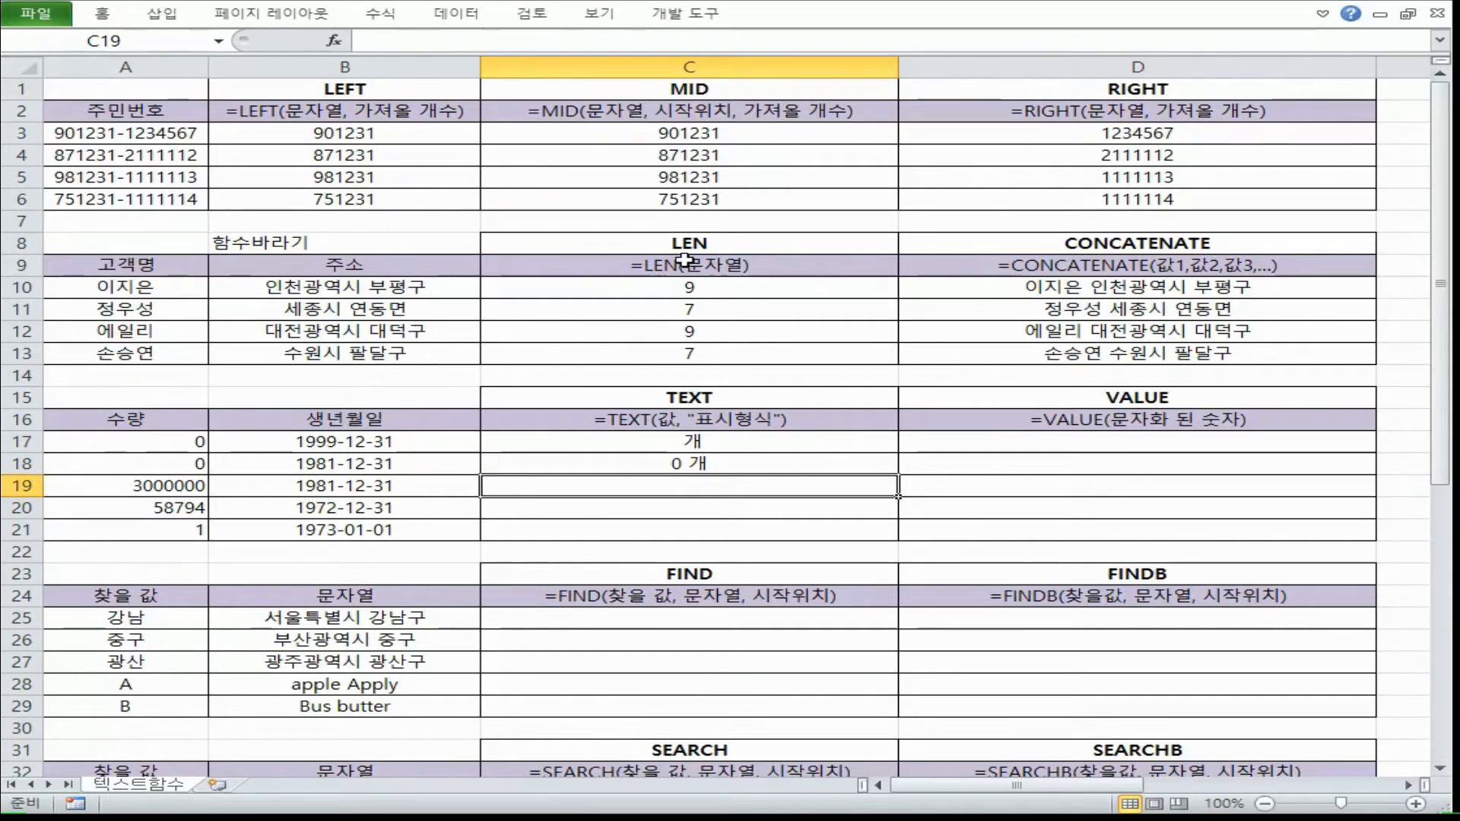
Step: Inspect the 0 code inside C18's TEXT formula and set the quantity in A18 to 7 to test it
click(779, 462)
double_click(775, 463)
double_click(728, 463)
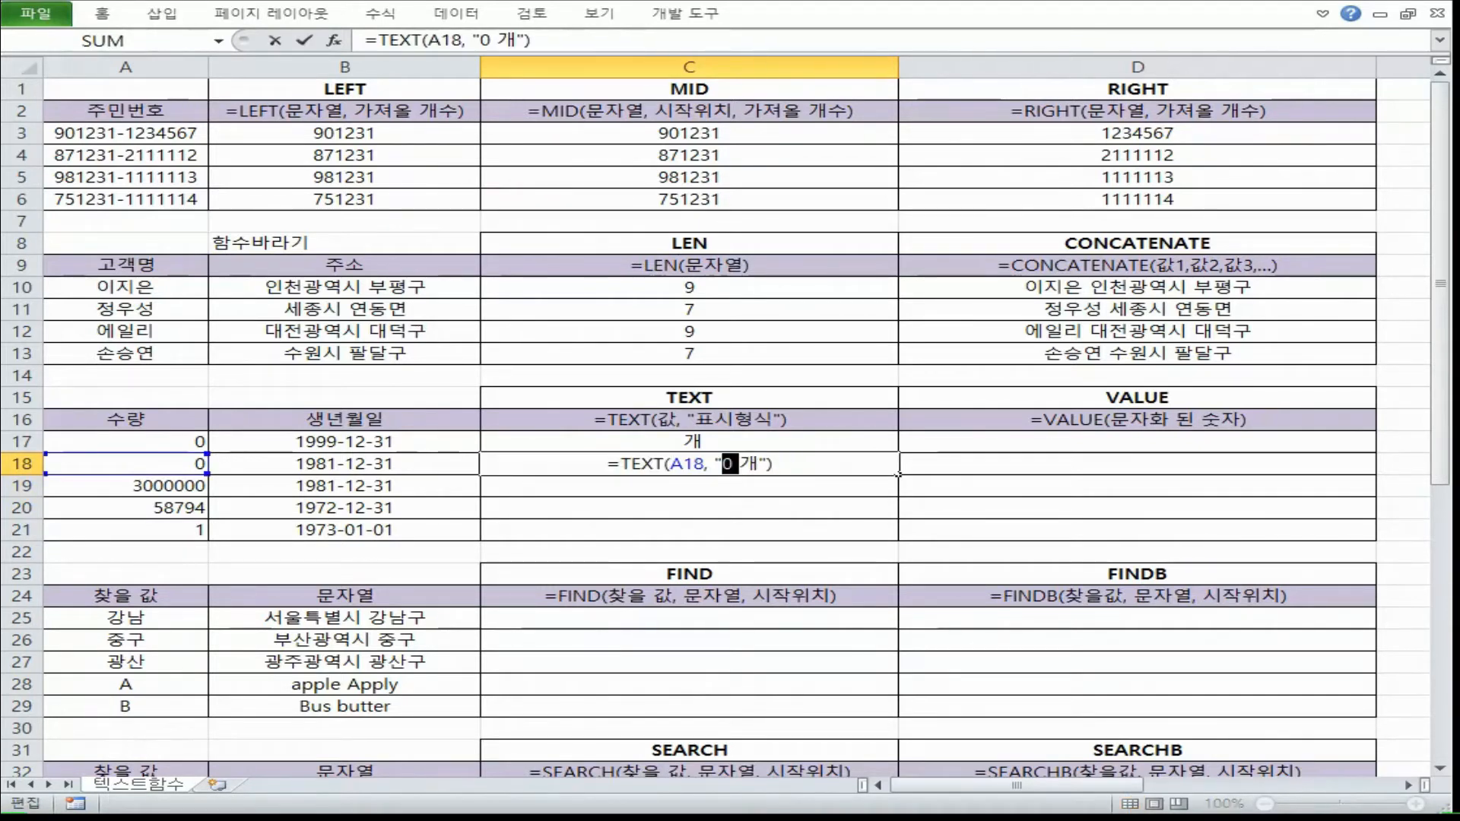
key(ctrl+Return)
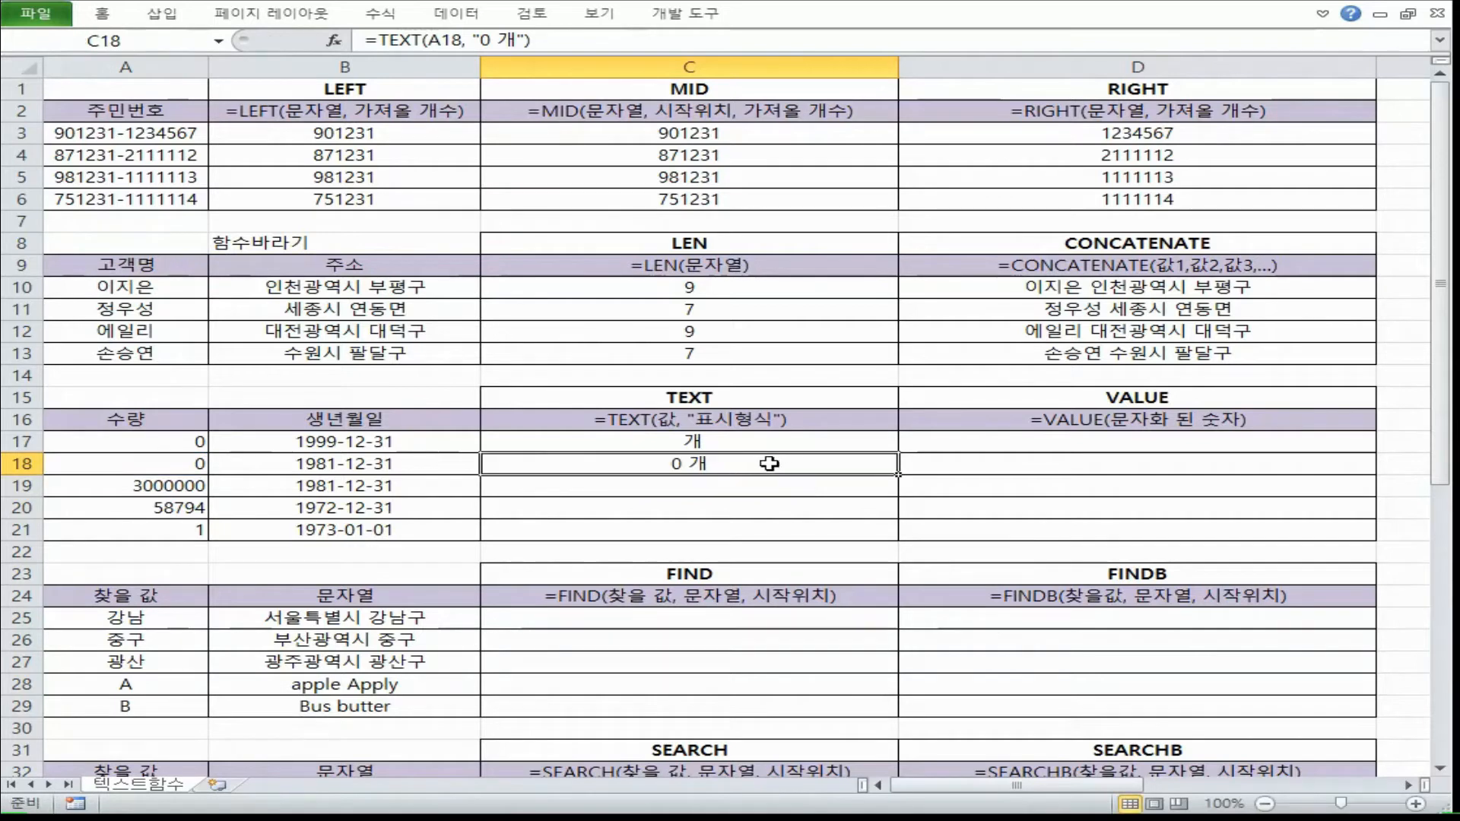
click(126, 469)
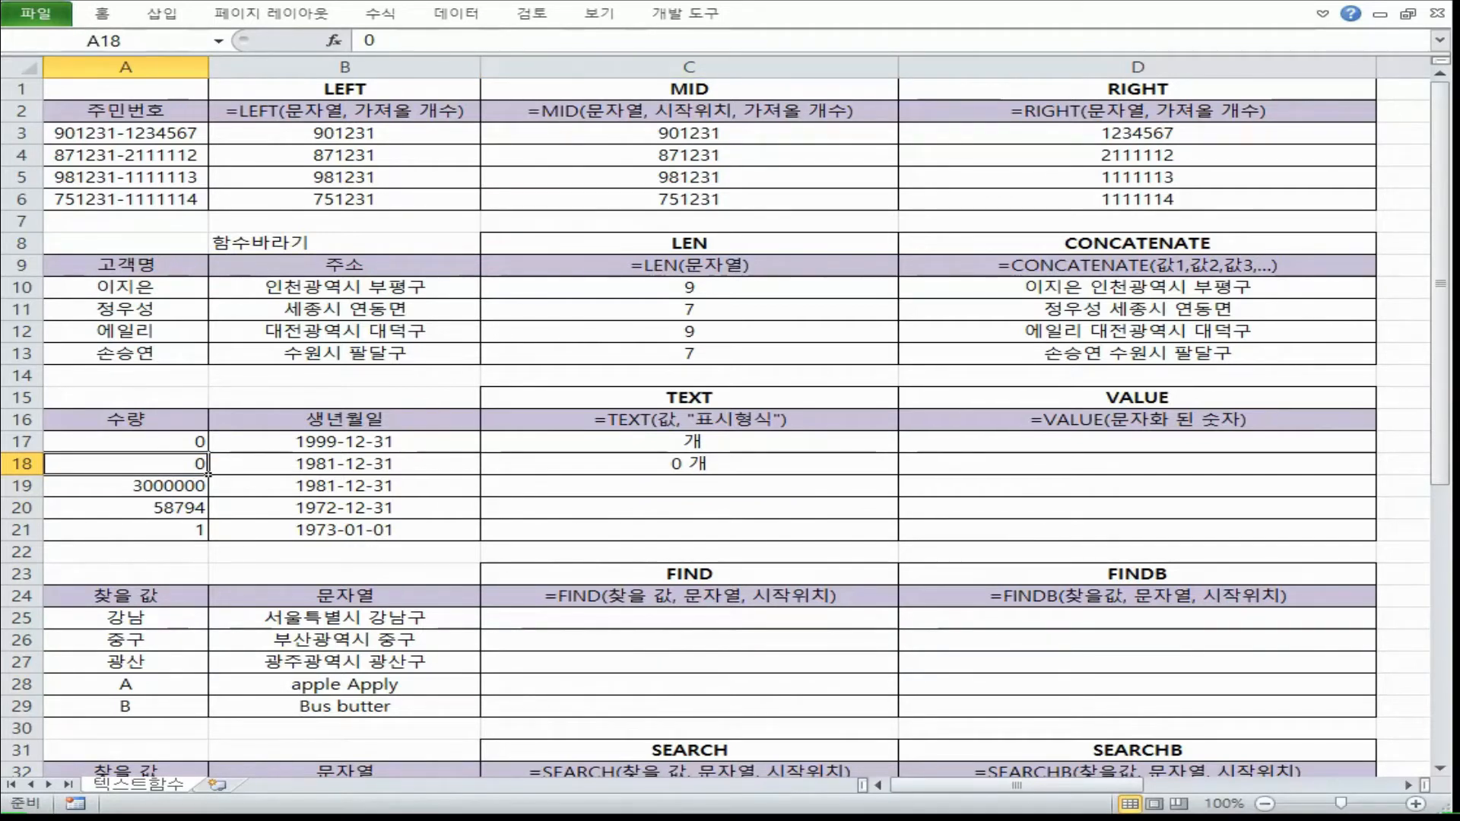
text(7)
key(Return)
click(722, 463)
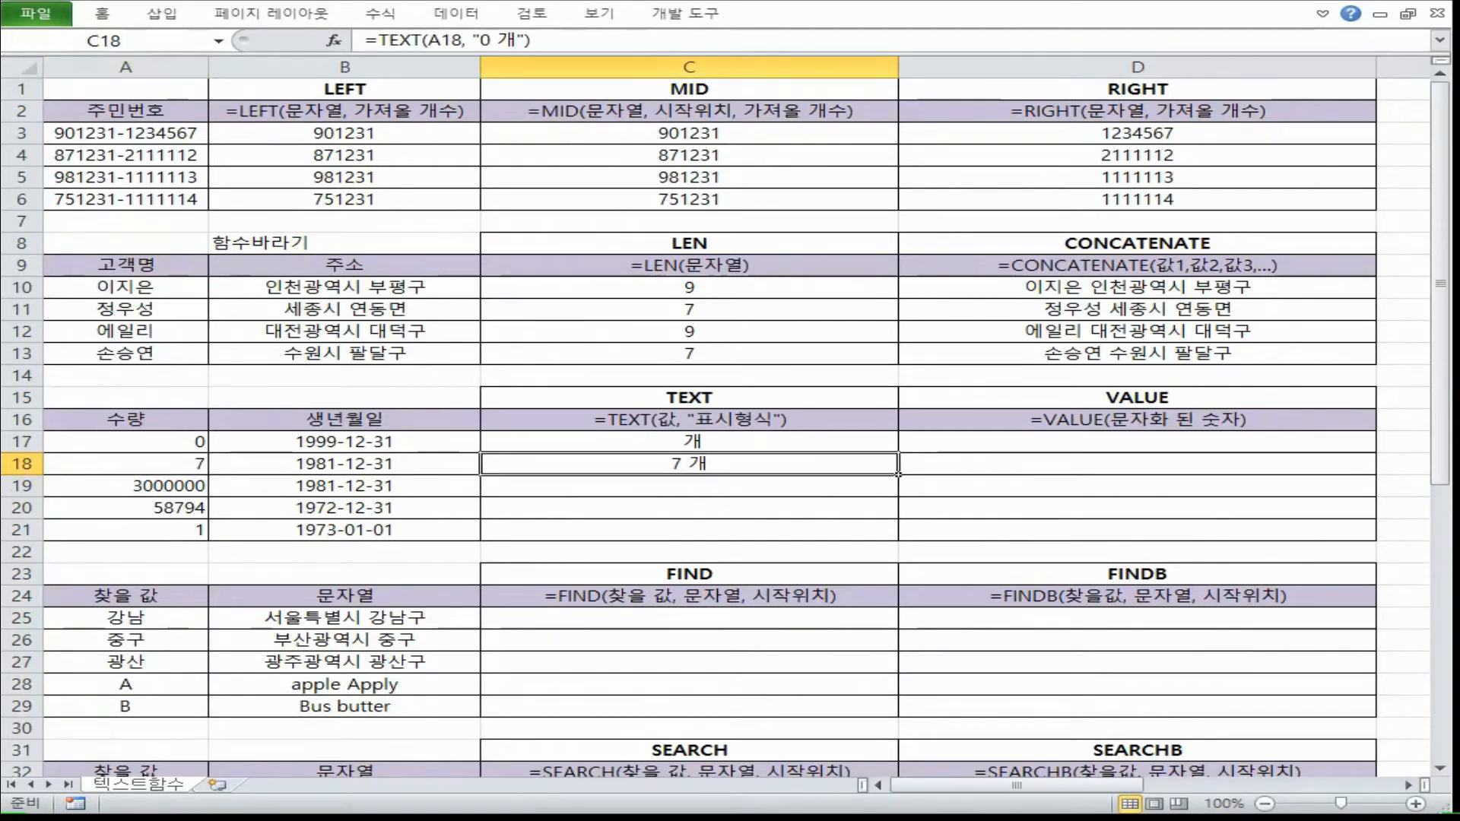
Step: Re-examine the 0 code in C18's formula without changing it, and set the quantity in A18 back to 0
double_click(717, 463)
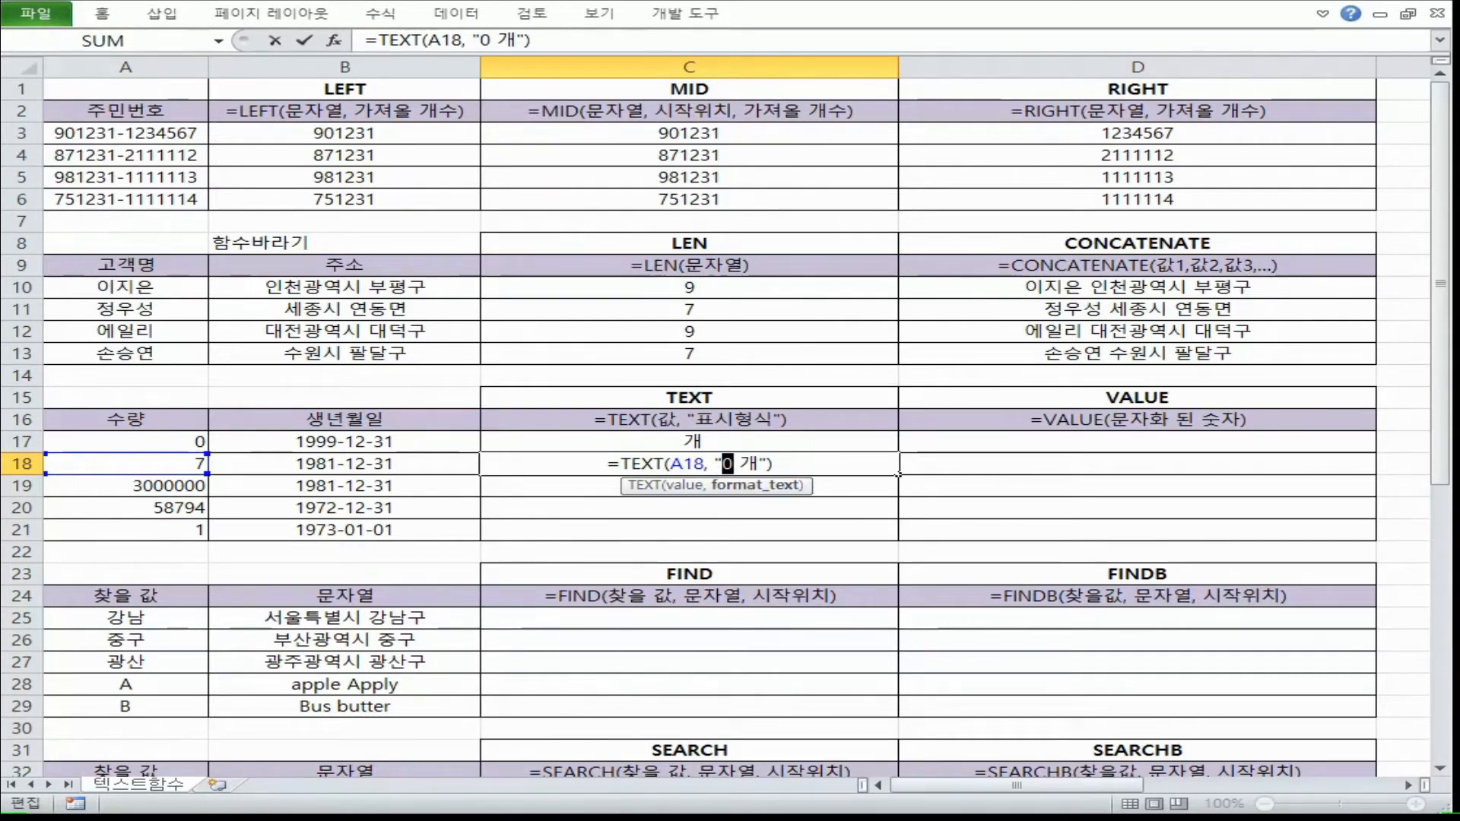
key(ctrl+Return)
double_click(704, 463)
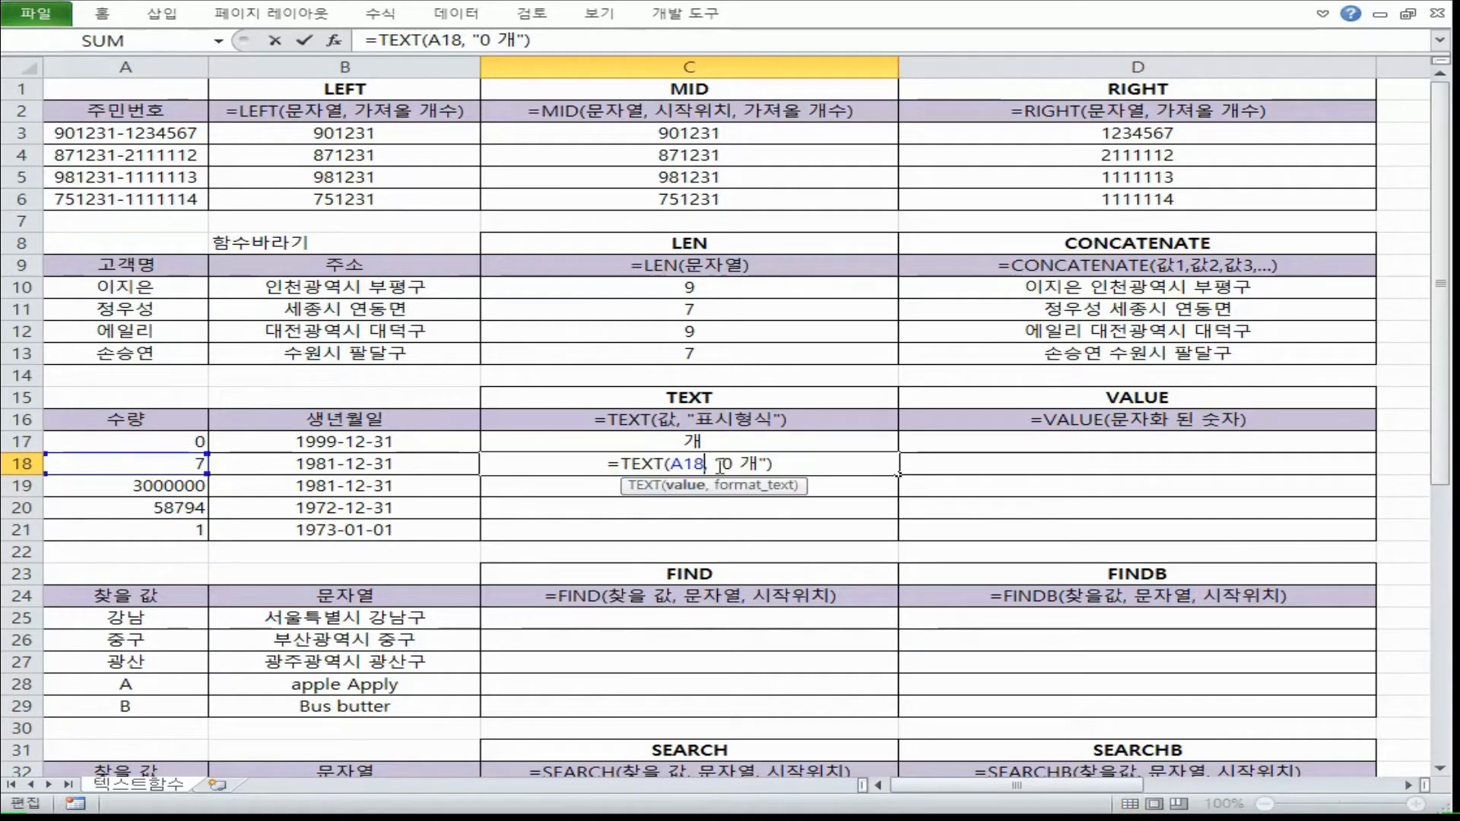
drag(734, 463, 722, 464)
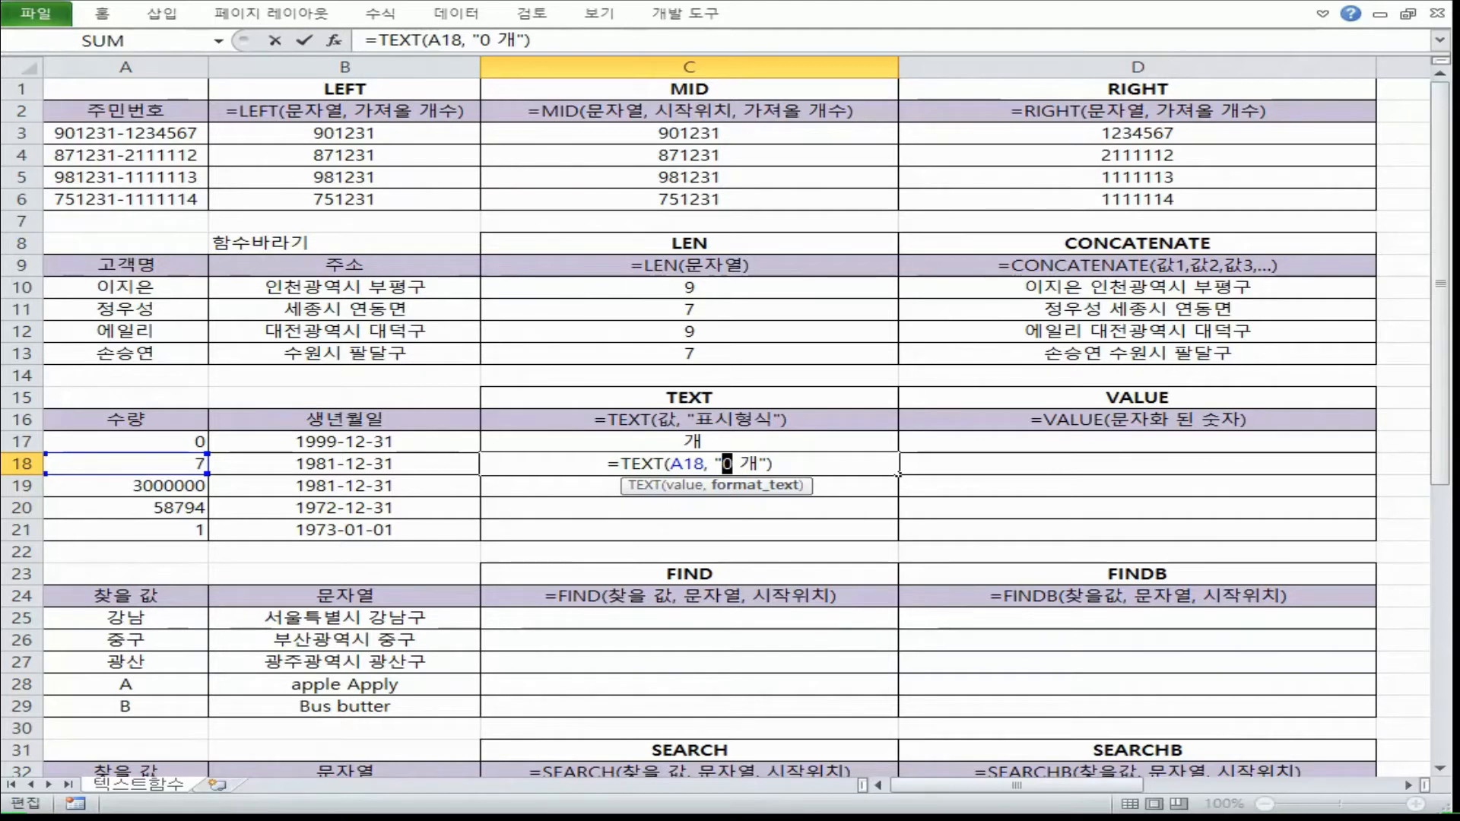
key(ctrl+Return)
click(165, 463)
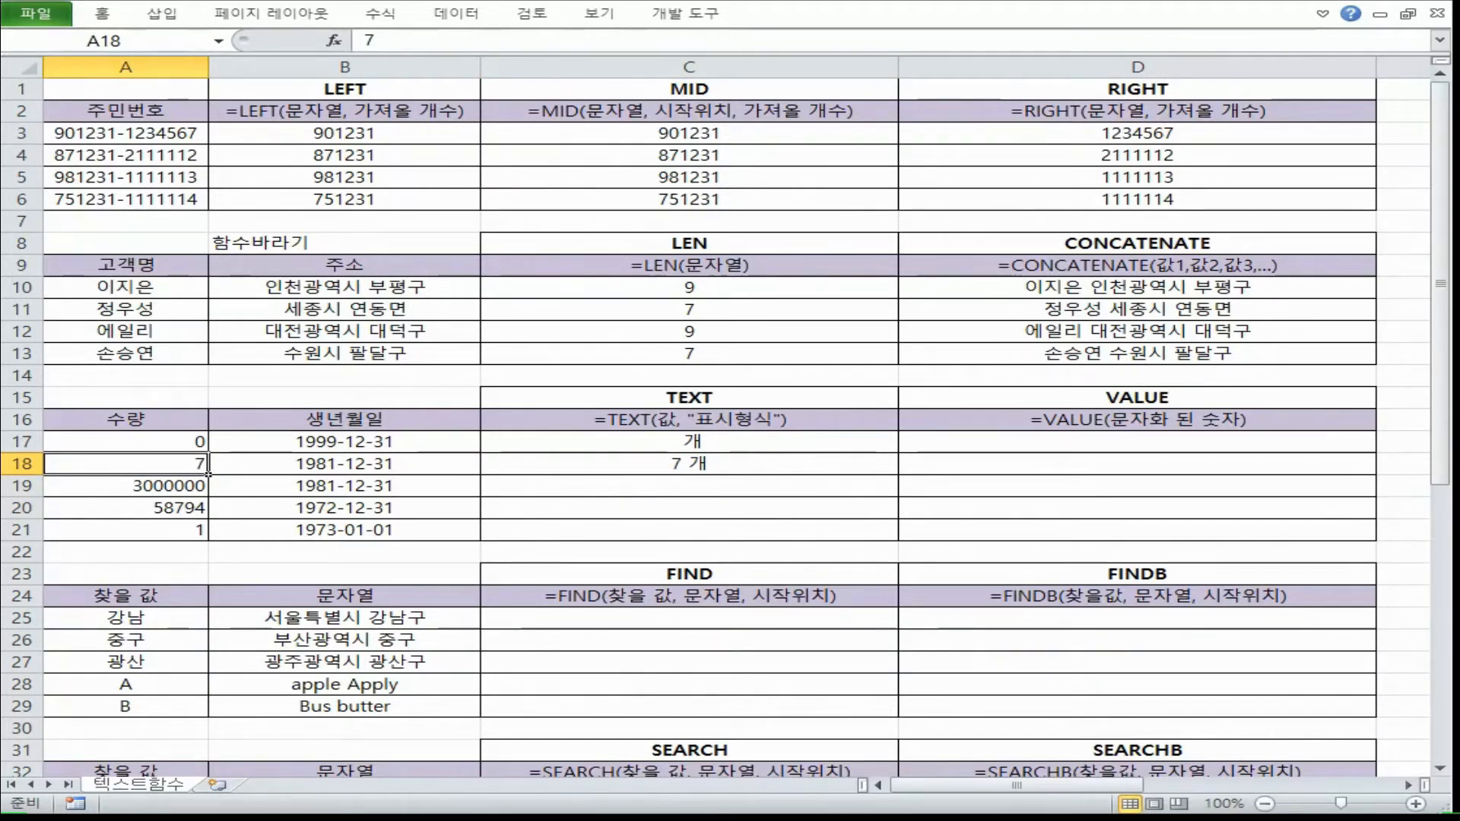
text(0)
key(Return)
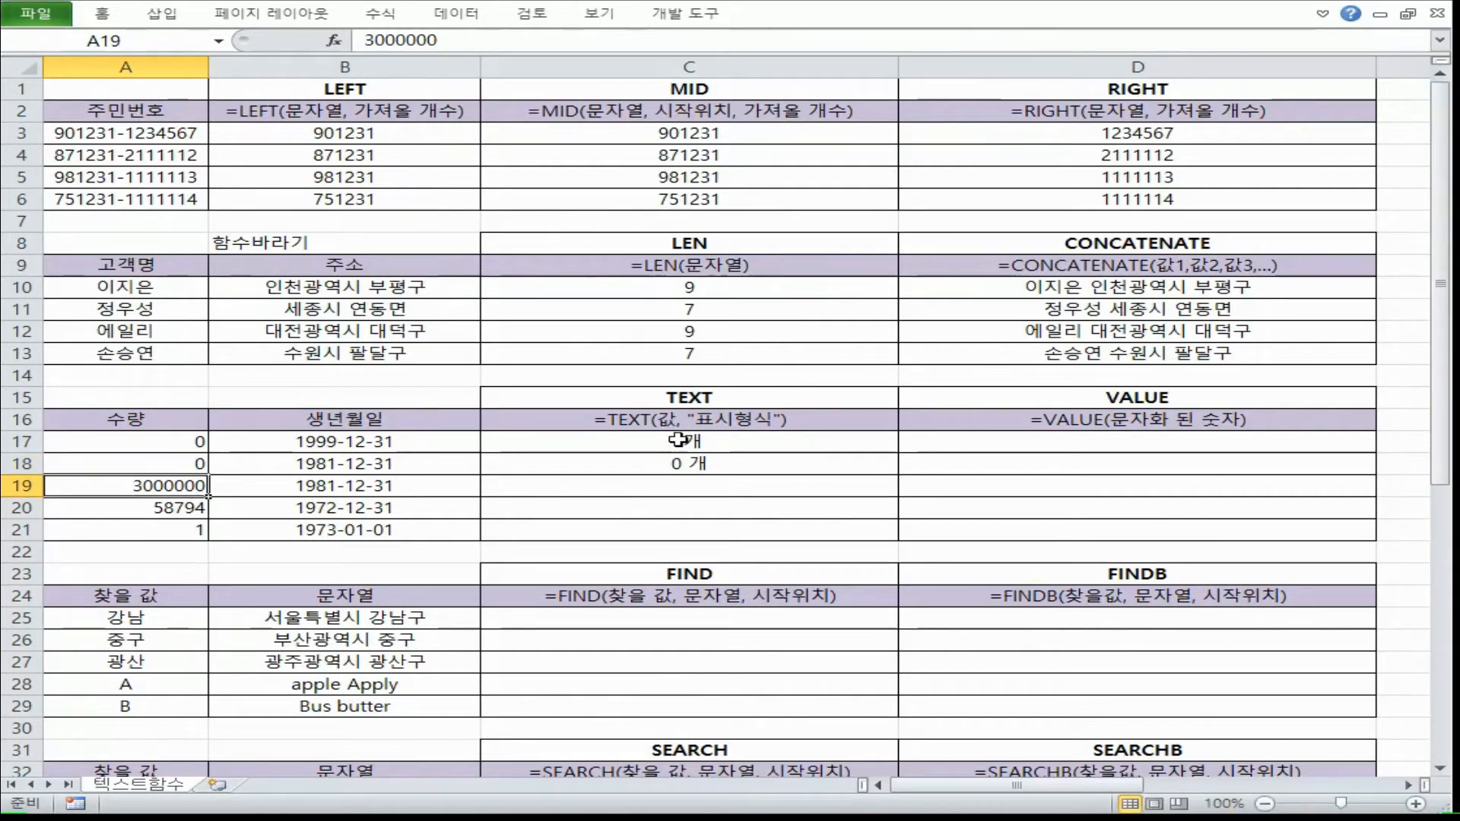
Step: Set the quantity in A17 to 7 and inspect the # code inside C17's TEXT formula without changing it
click(194, 442)
text(7)
key(Return)
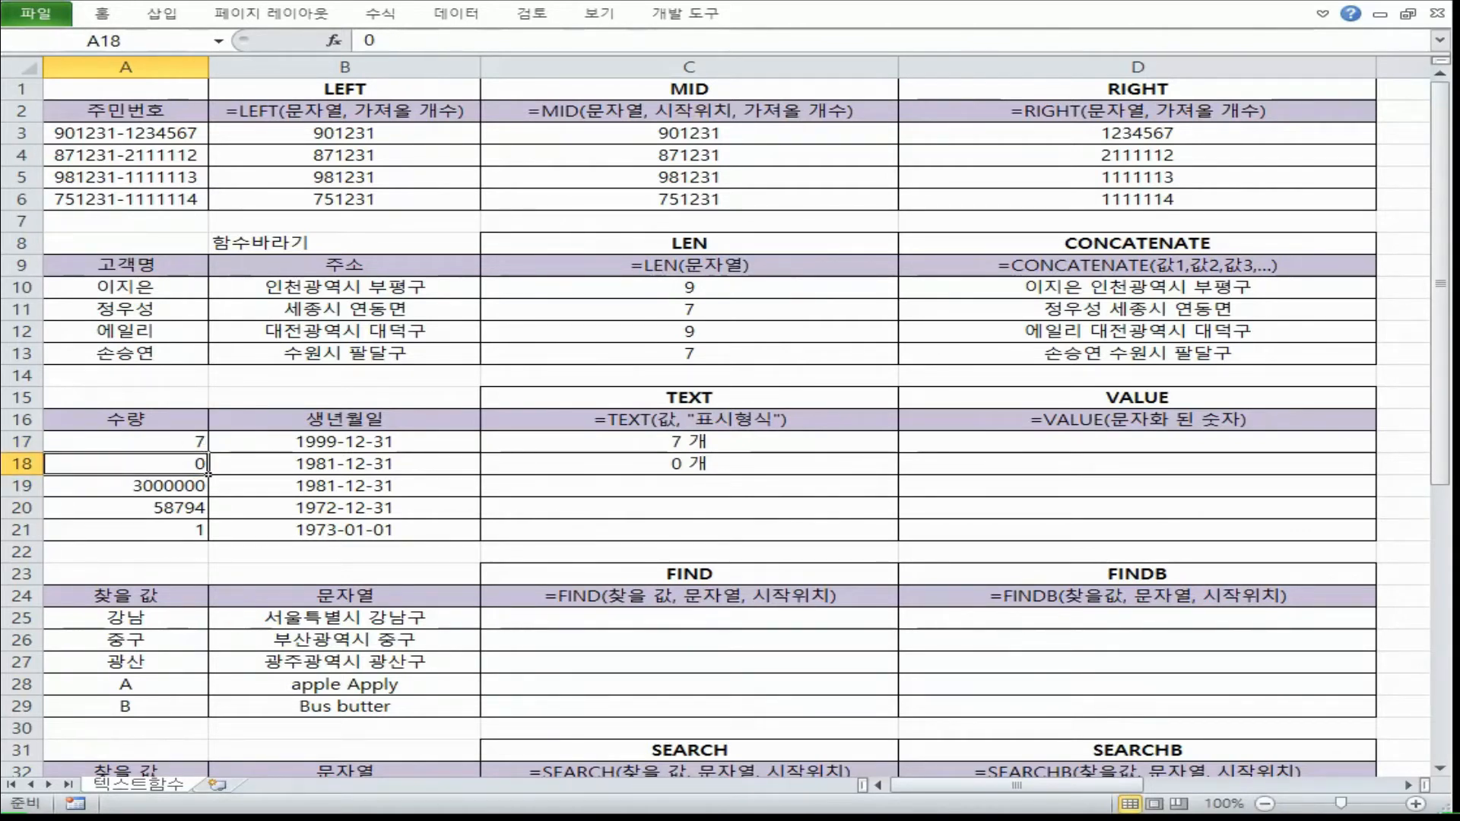
click(691, 441)
double_click(691, 442)
double_click(722, 442)
click(728, 444)
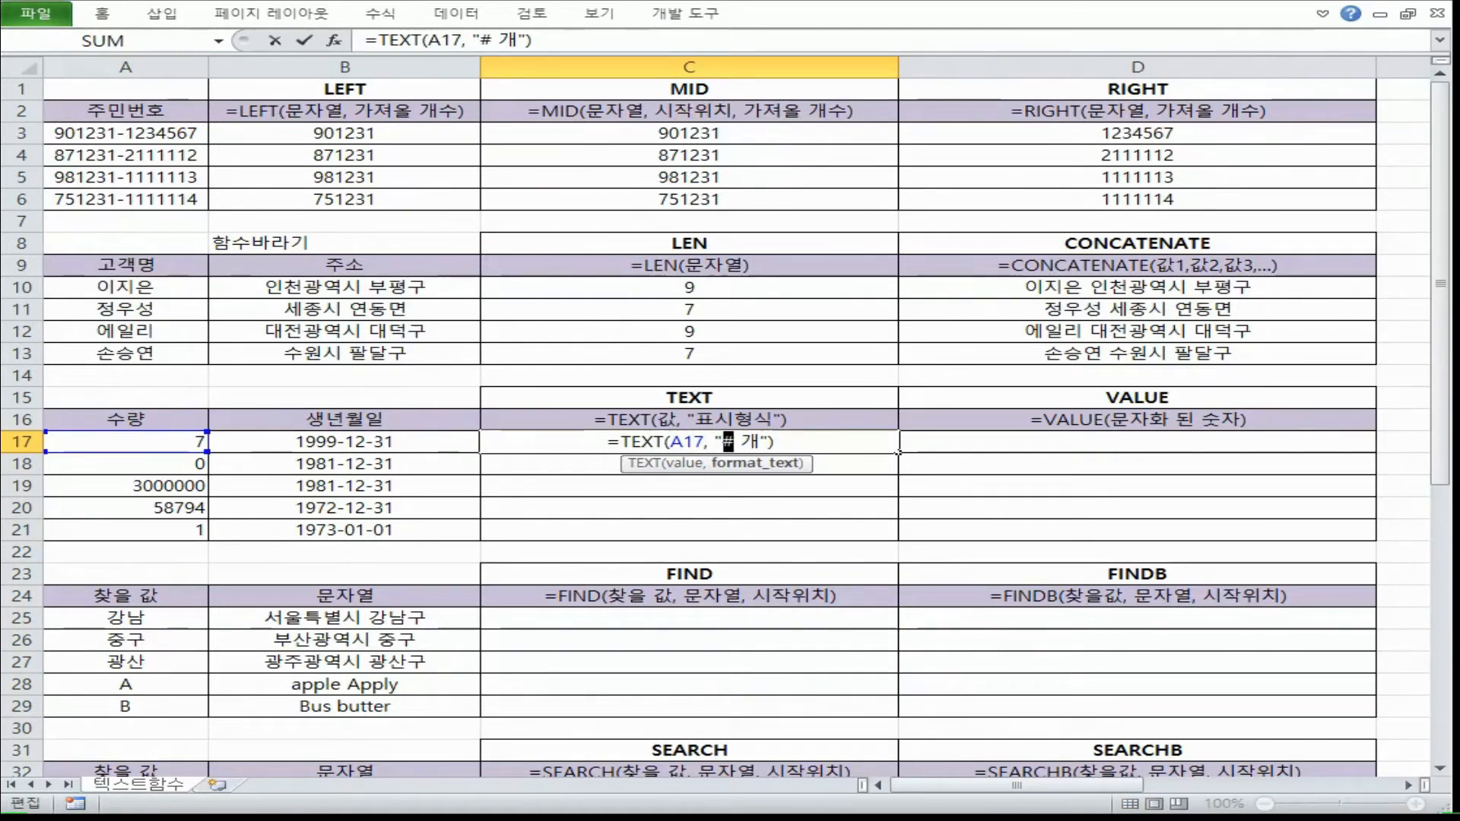
key(Escape)
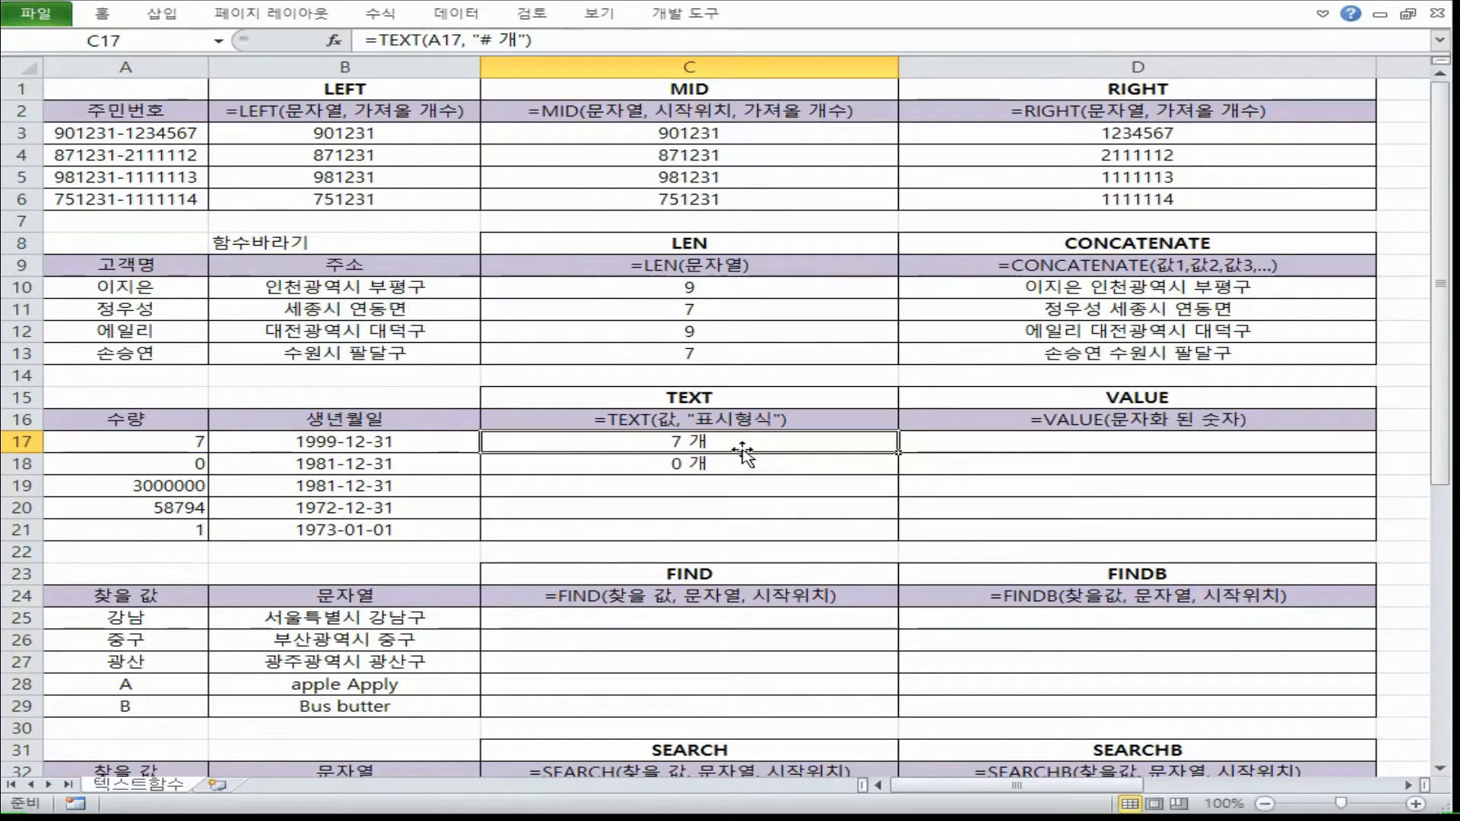
Step: Set the quantity in A17 to 0, and inspect the TEXT formulas in C17 and C18 without changing them
click(76, 444)
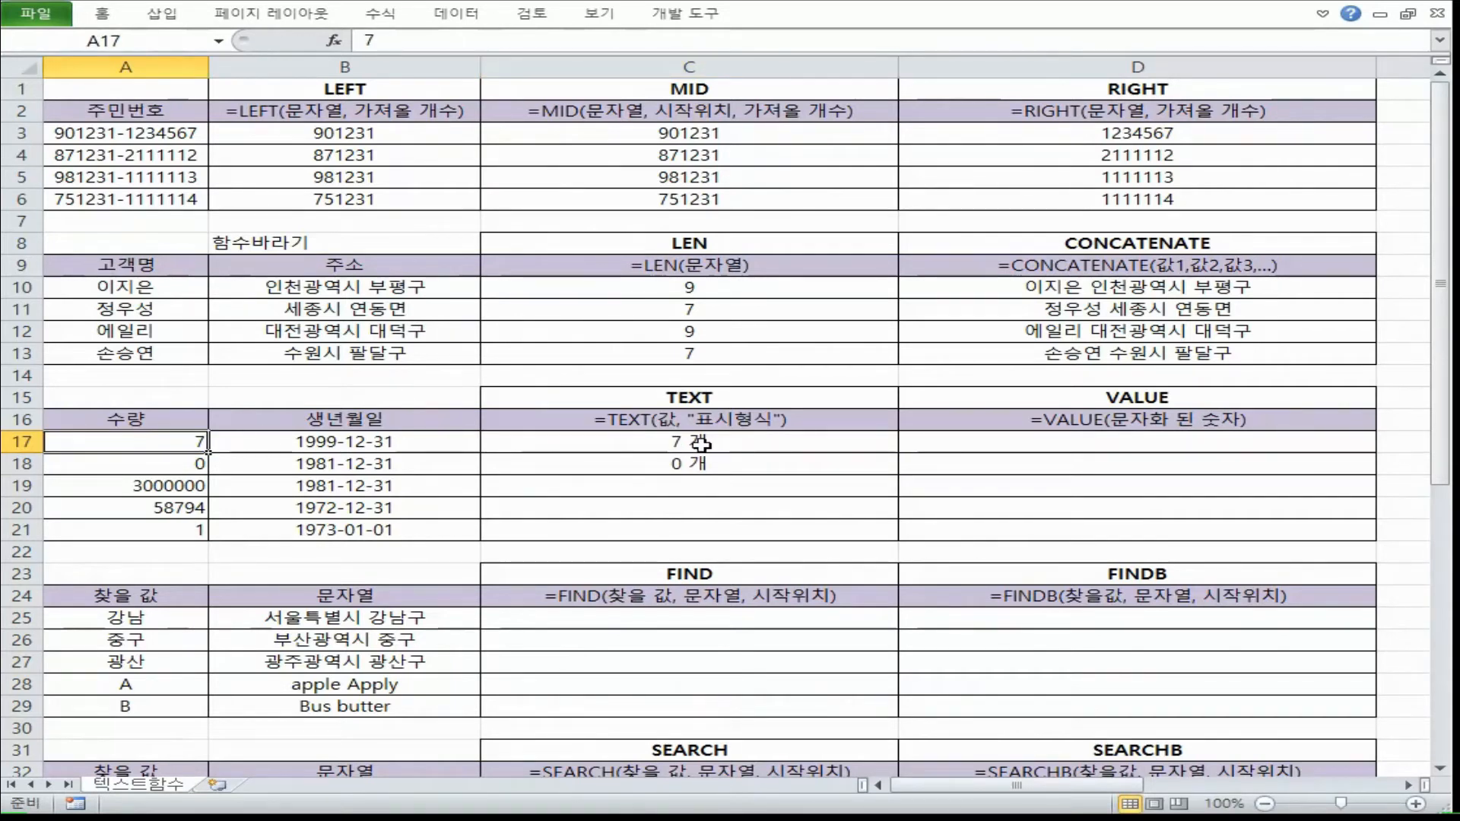
text(0)
key(Return)
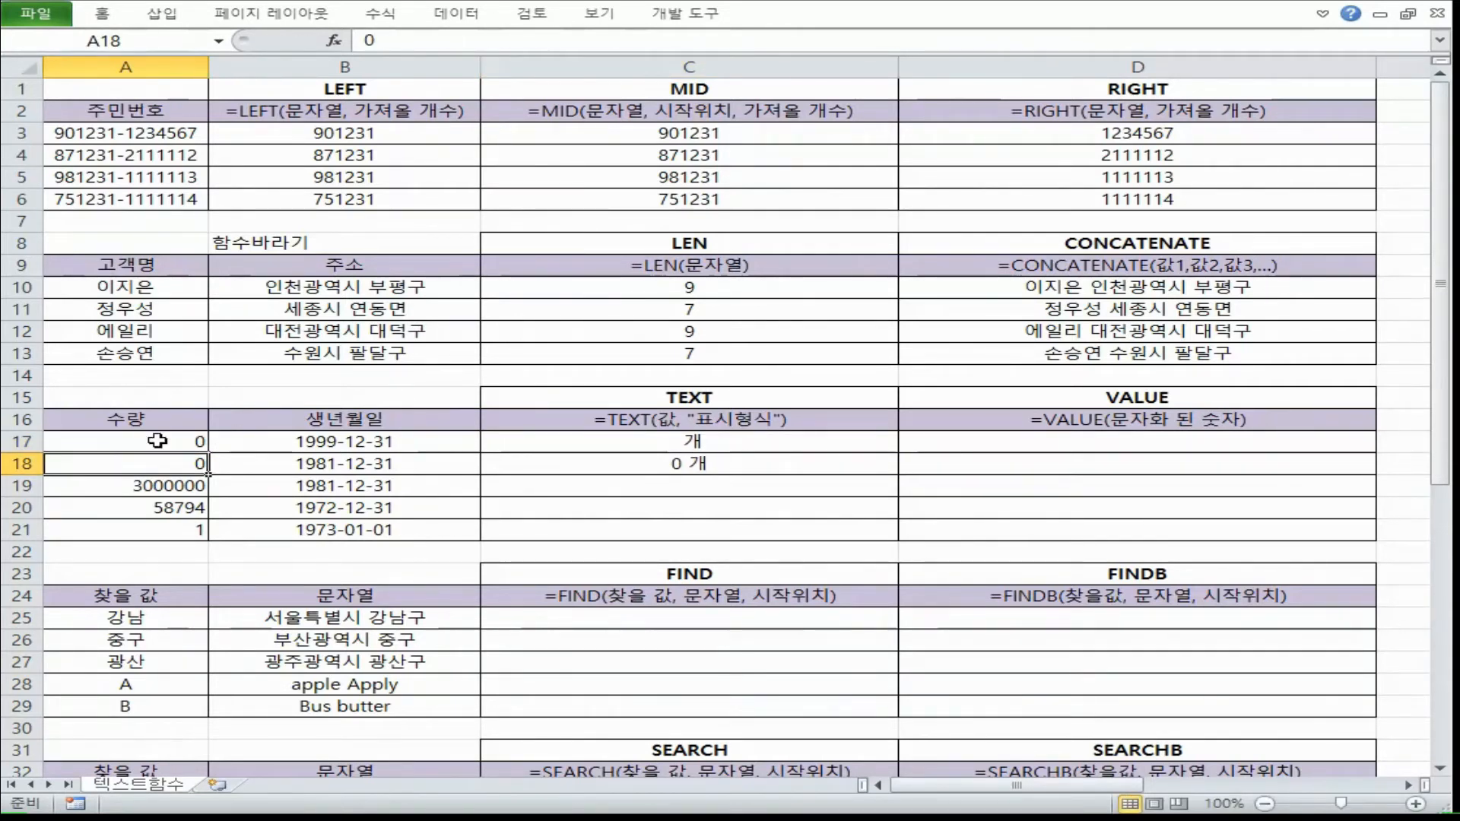
double_click(668, 443)
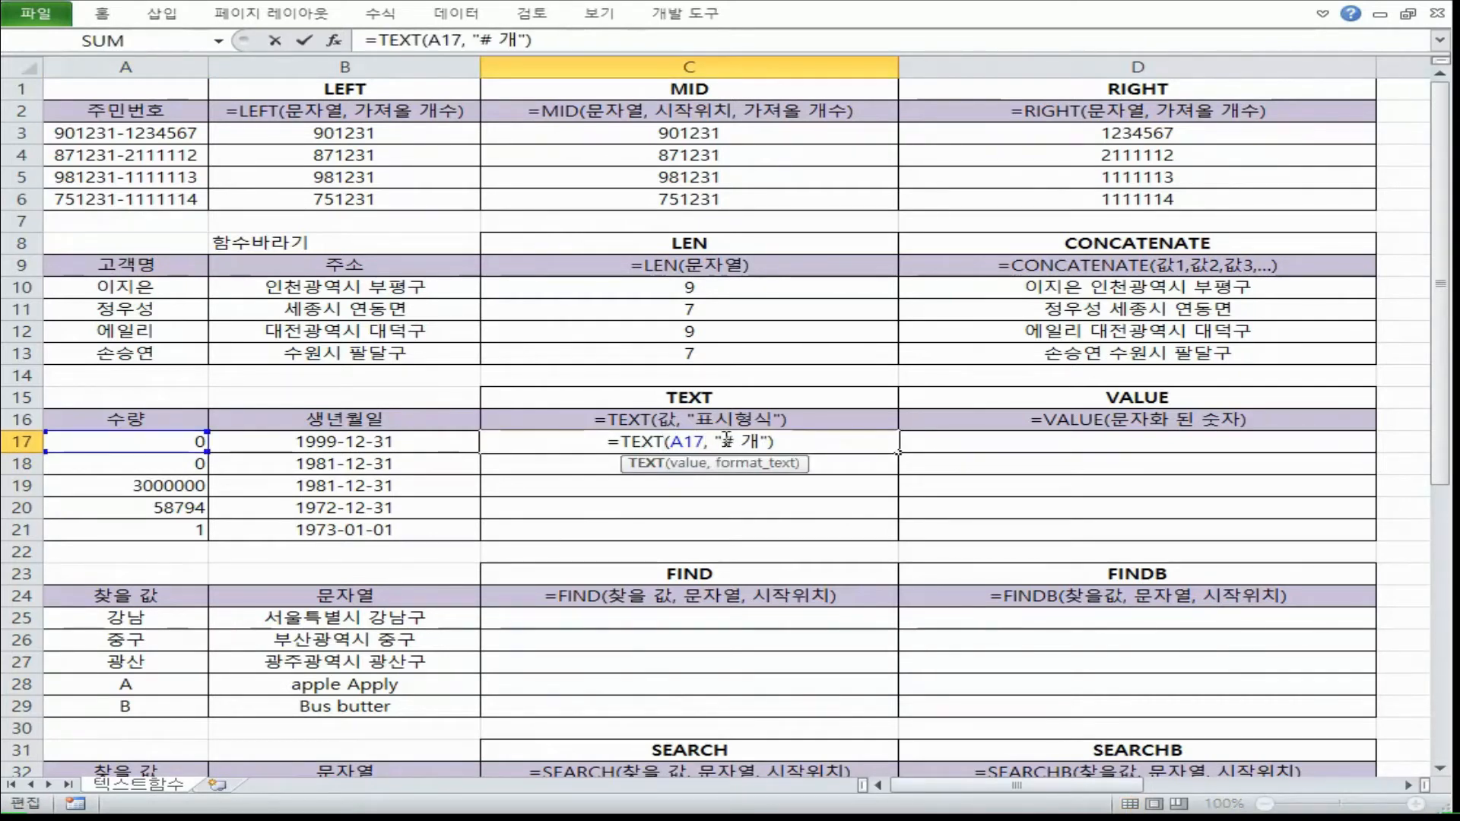
key(Escape)
double_click(686, 463)
key(Escape)
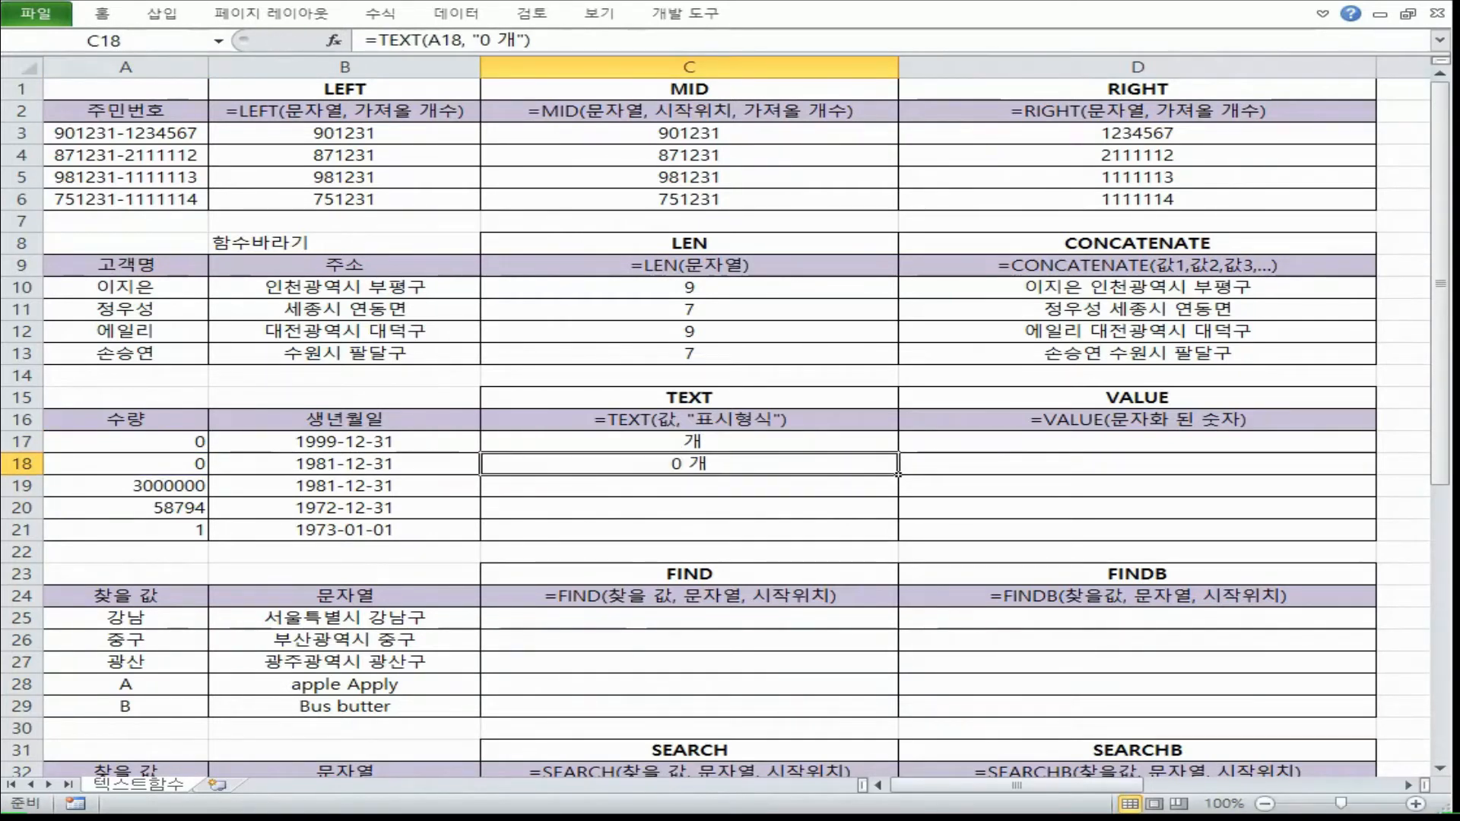
Step: Switch to the Notepad notes and annotate the # code with "0값을 출력 못함" and the 0 code with "0값을 출력 할 수 있음"
key(alt+Tab)
drag(97, 49, 54, 48)
click(247, 49)
text(0값을 출려력 못함)
key(Down)
text(0값을 출력 할 수 있음)
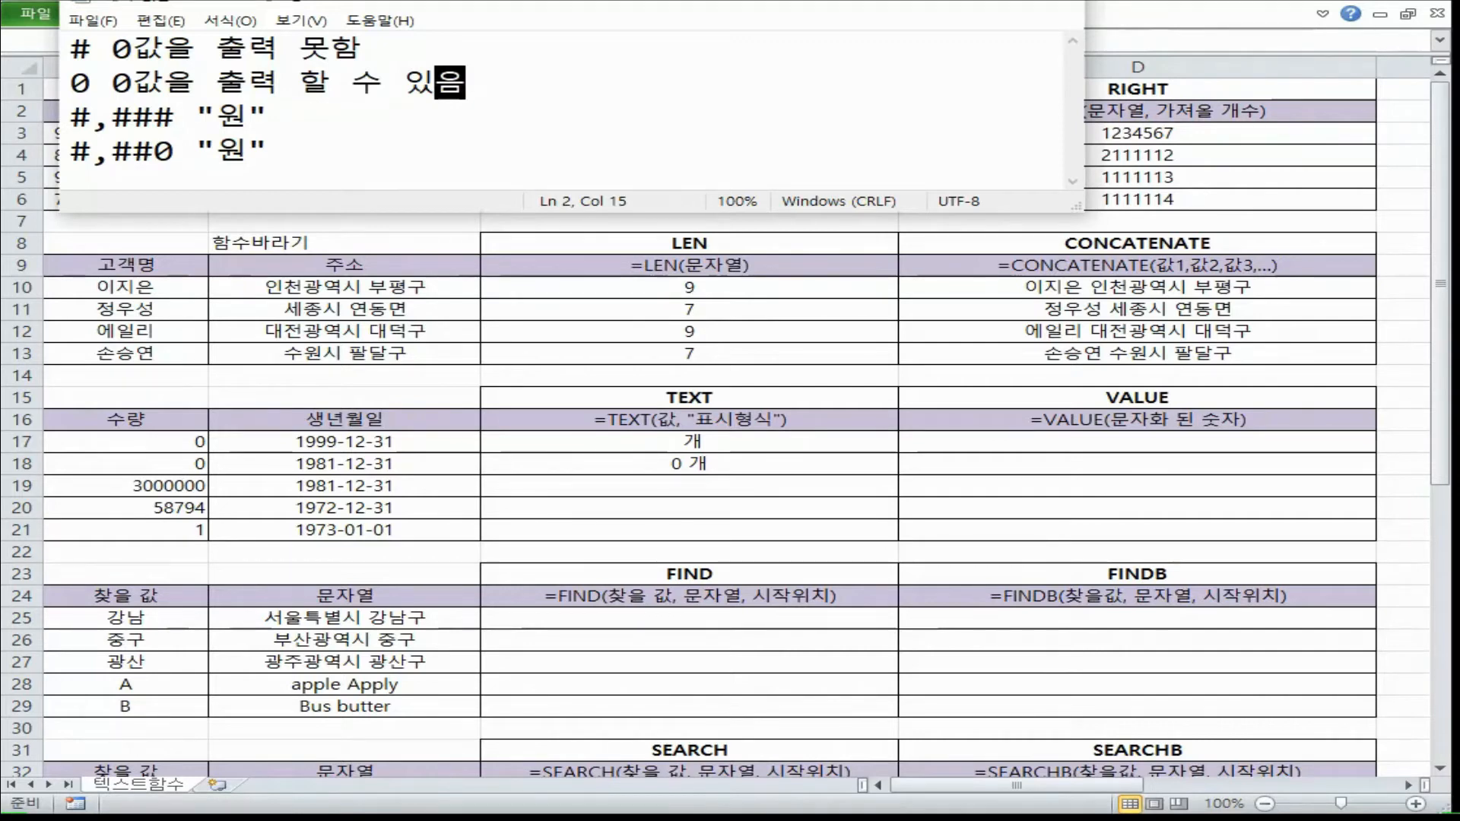
Step: Compare the #,### and #,##0 format codes in the notes
drag(176, 116, 44, 112)
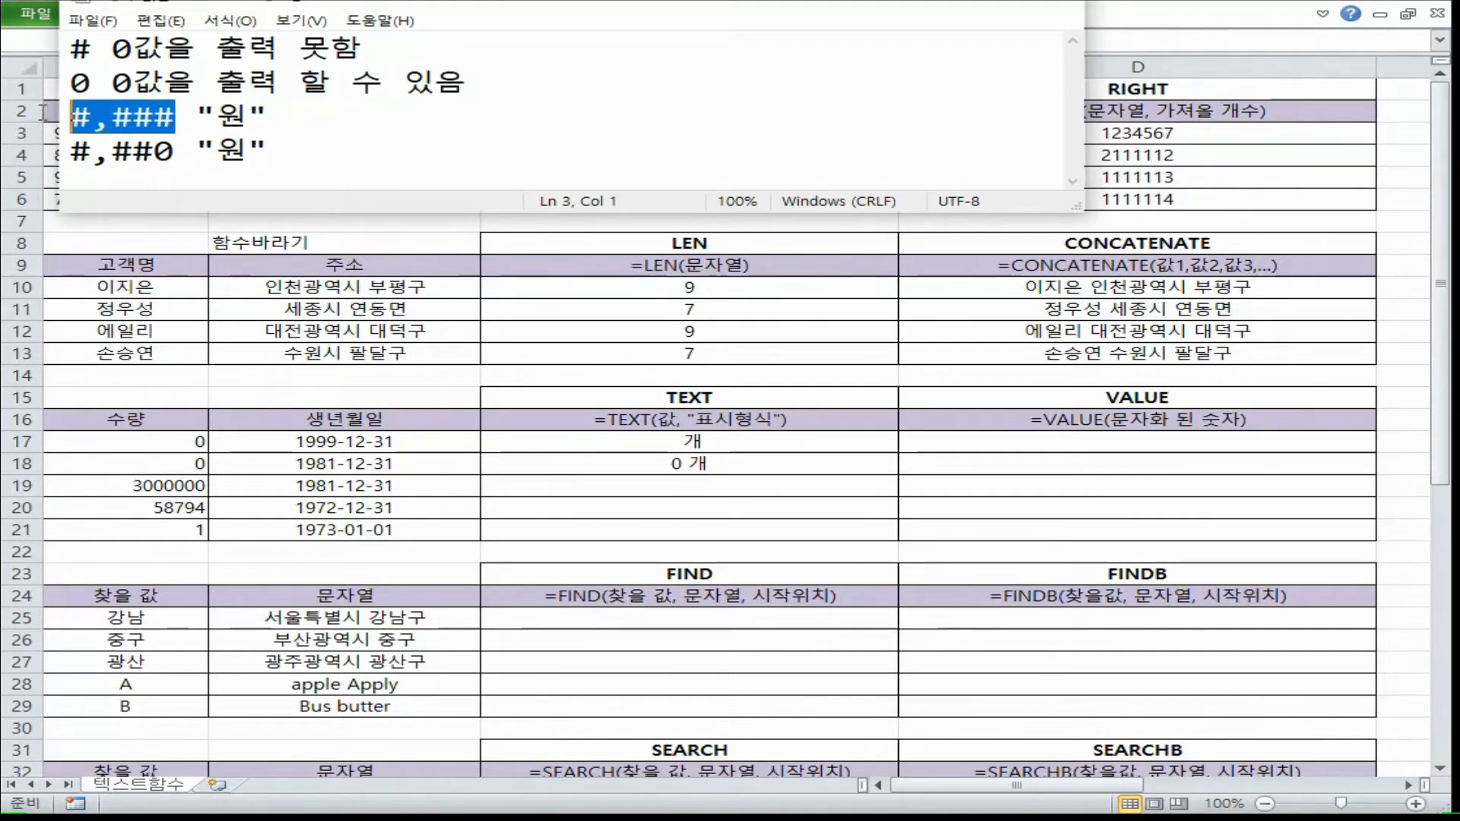
drag(176, 151, 65, 155)
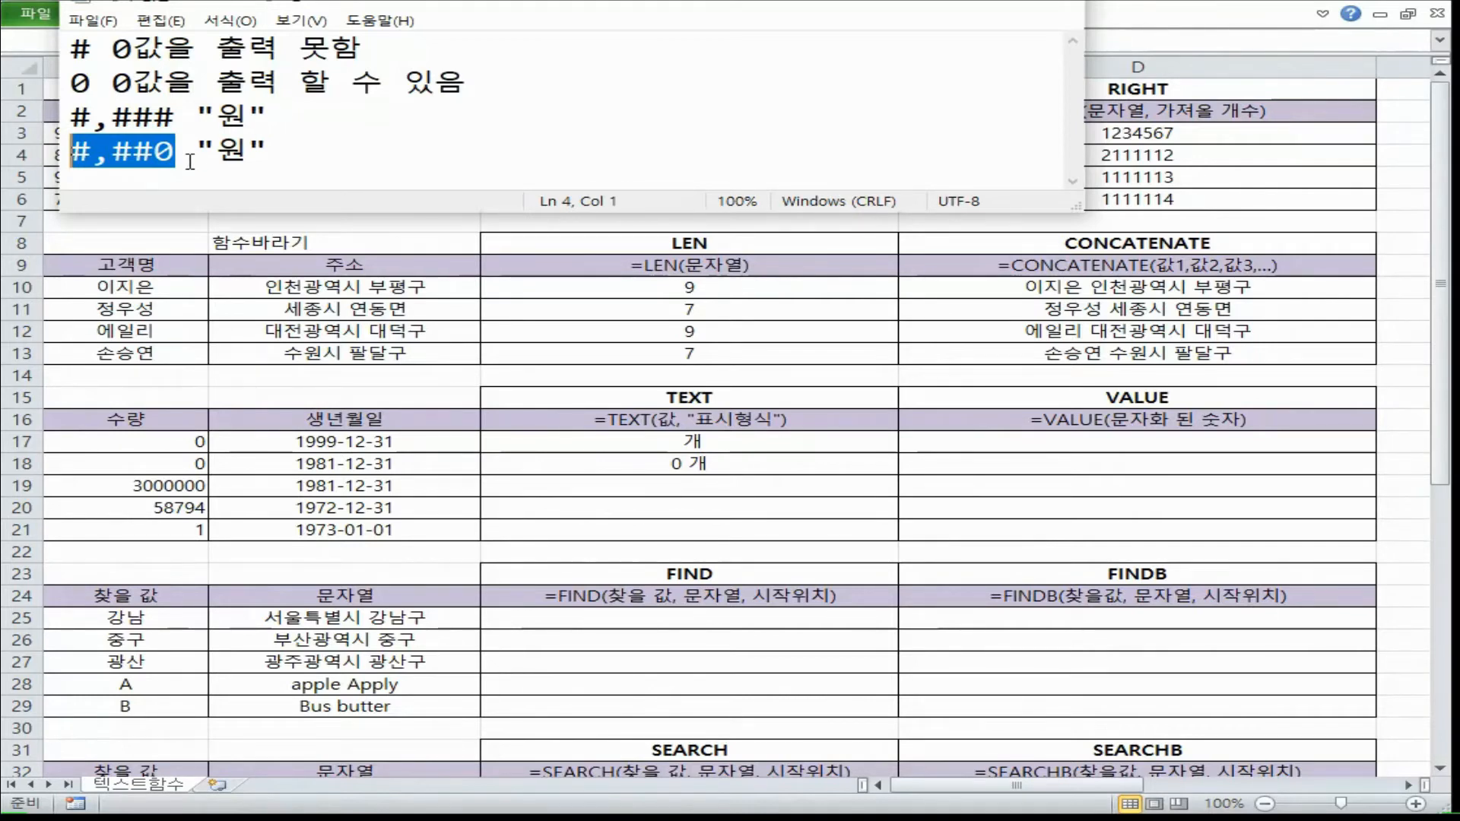
drag(178, 123, 41, 112)
drag(193, 154, 51, 156)
drag(174, 115, 70, 116)
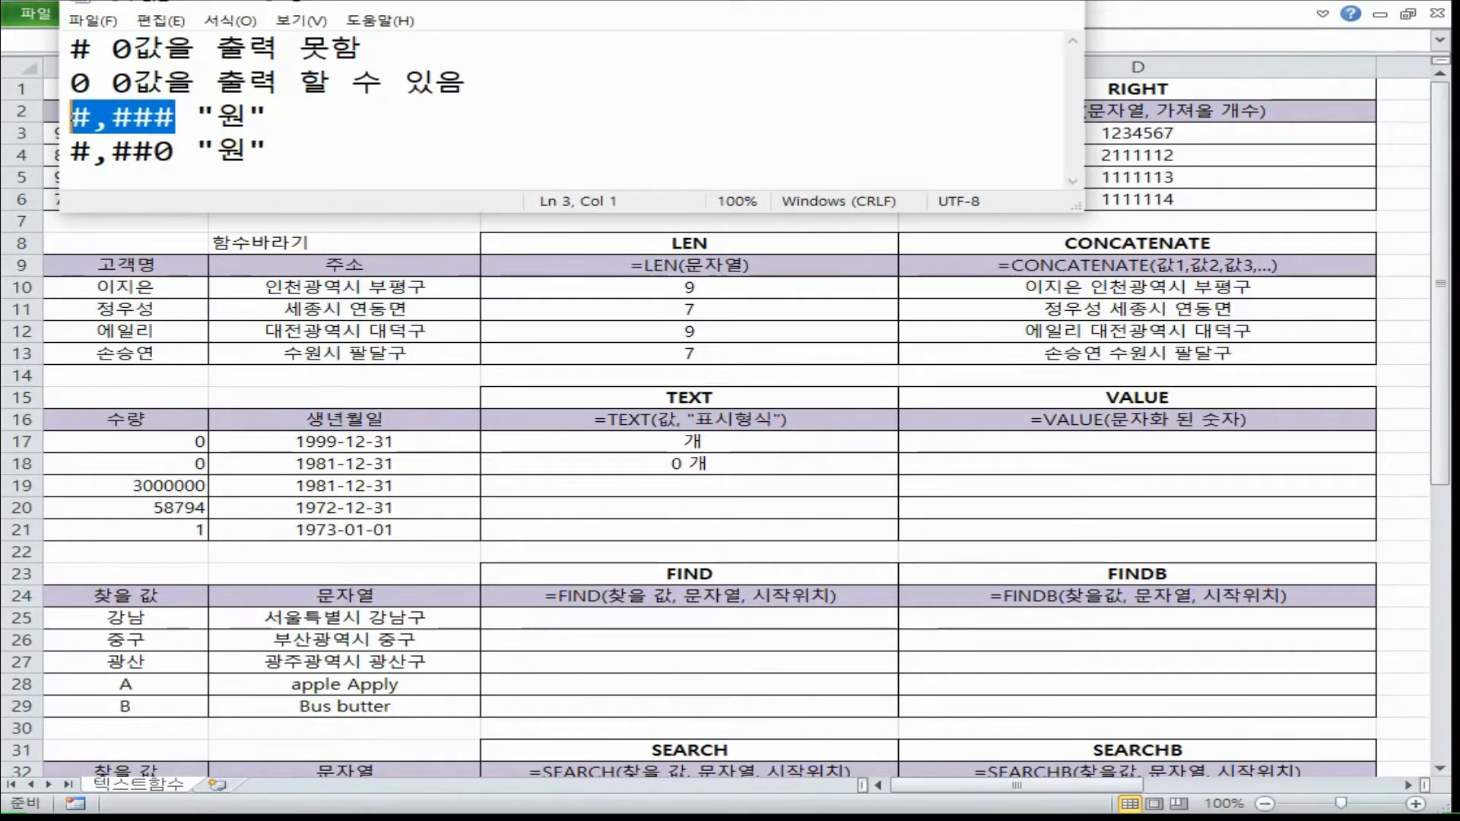
click(197, 152)
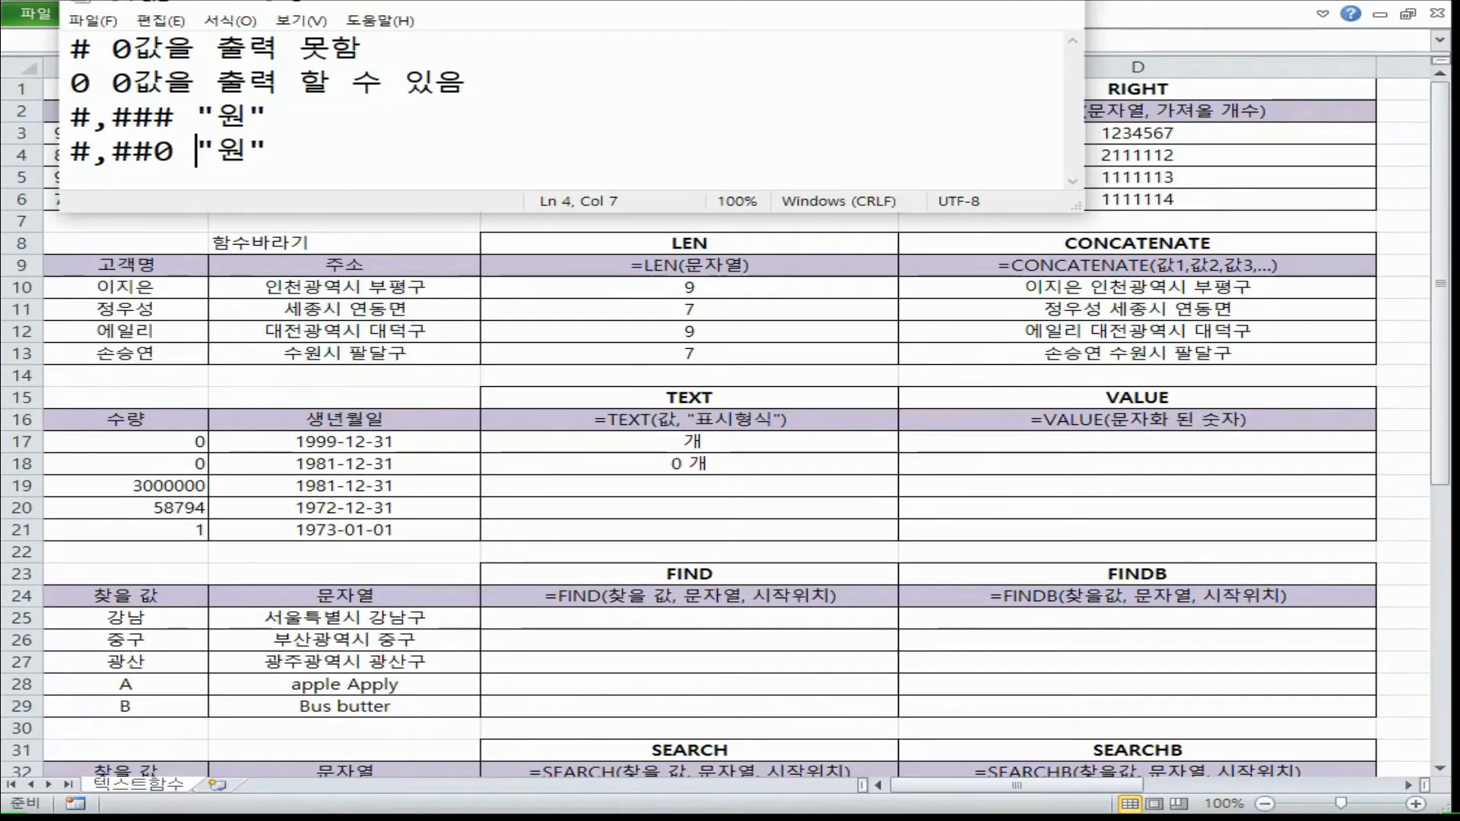
Step: Switch back to the Excel worksheet and examine the digits of the quantity in A19 without changing it
key(alt+Tab)
click(137, 486)
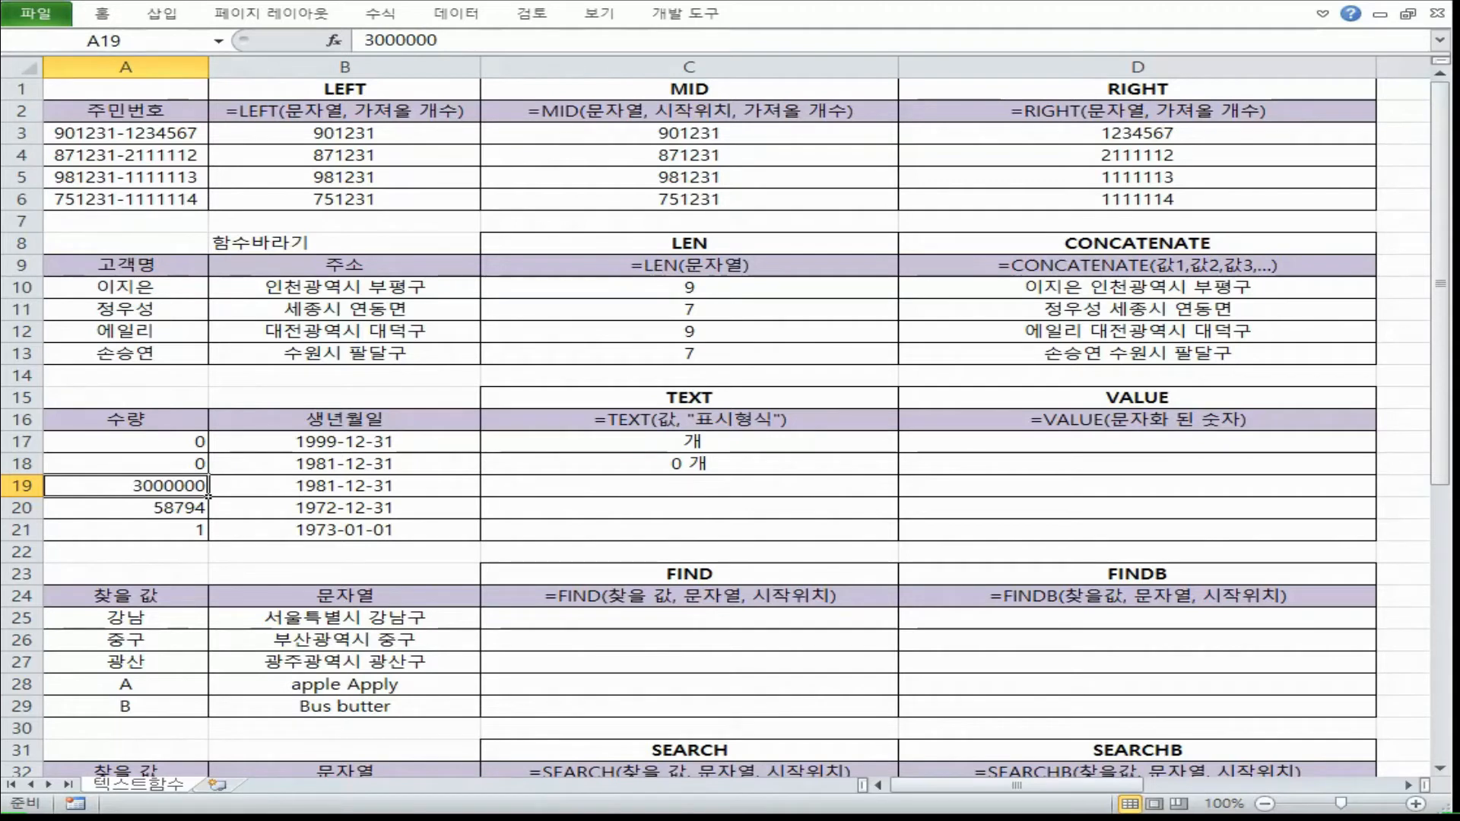
click(895, 494)
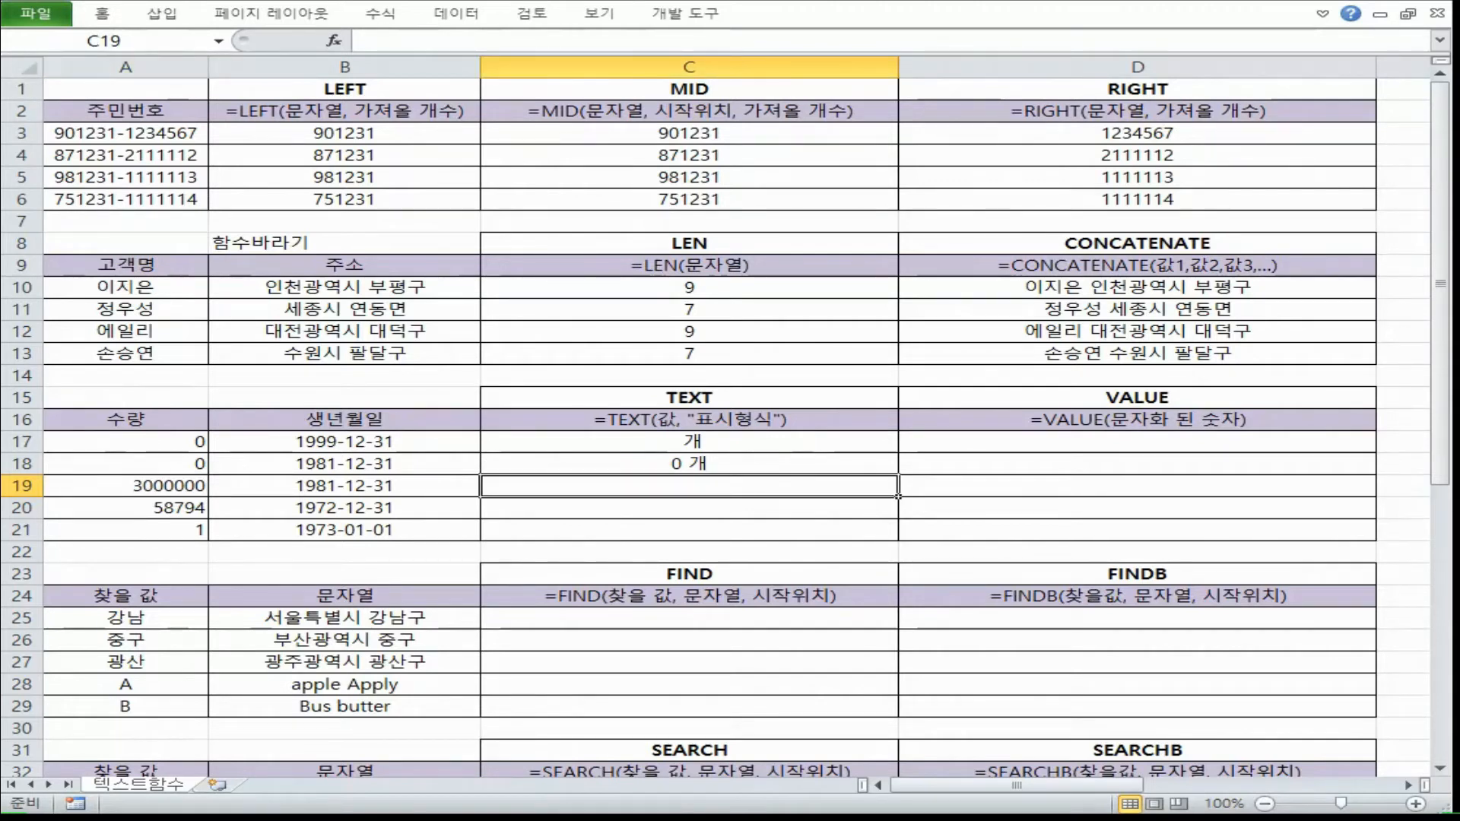
click(190, 493)
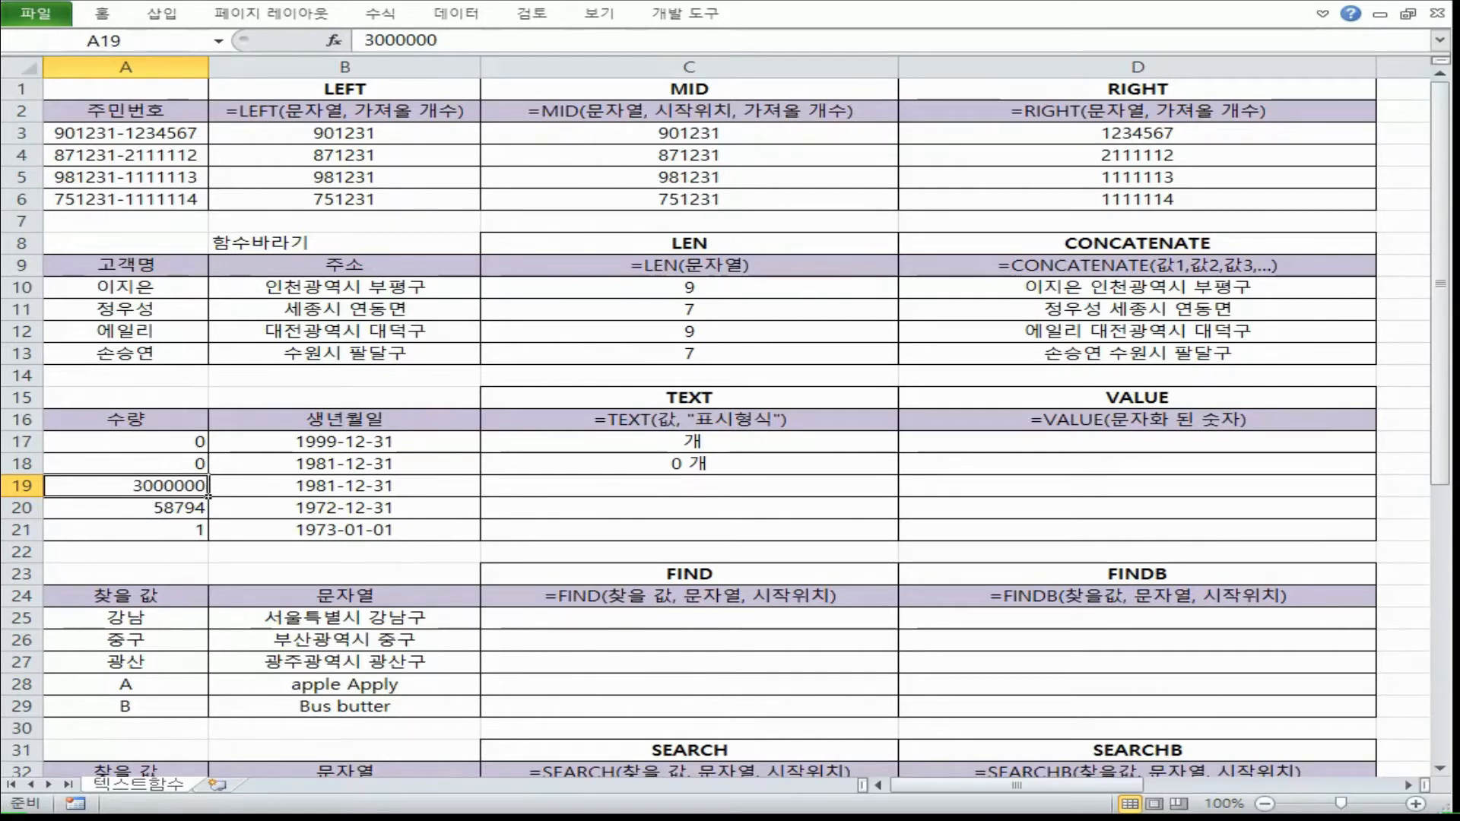
key(F2)
drag(142, 487, 618, 494)
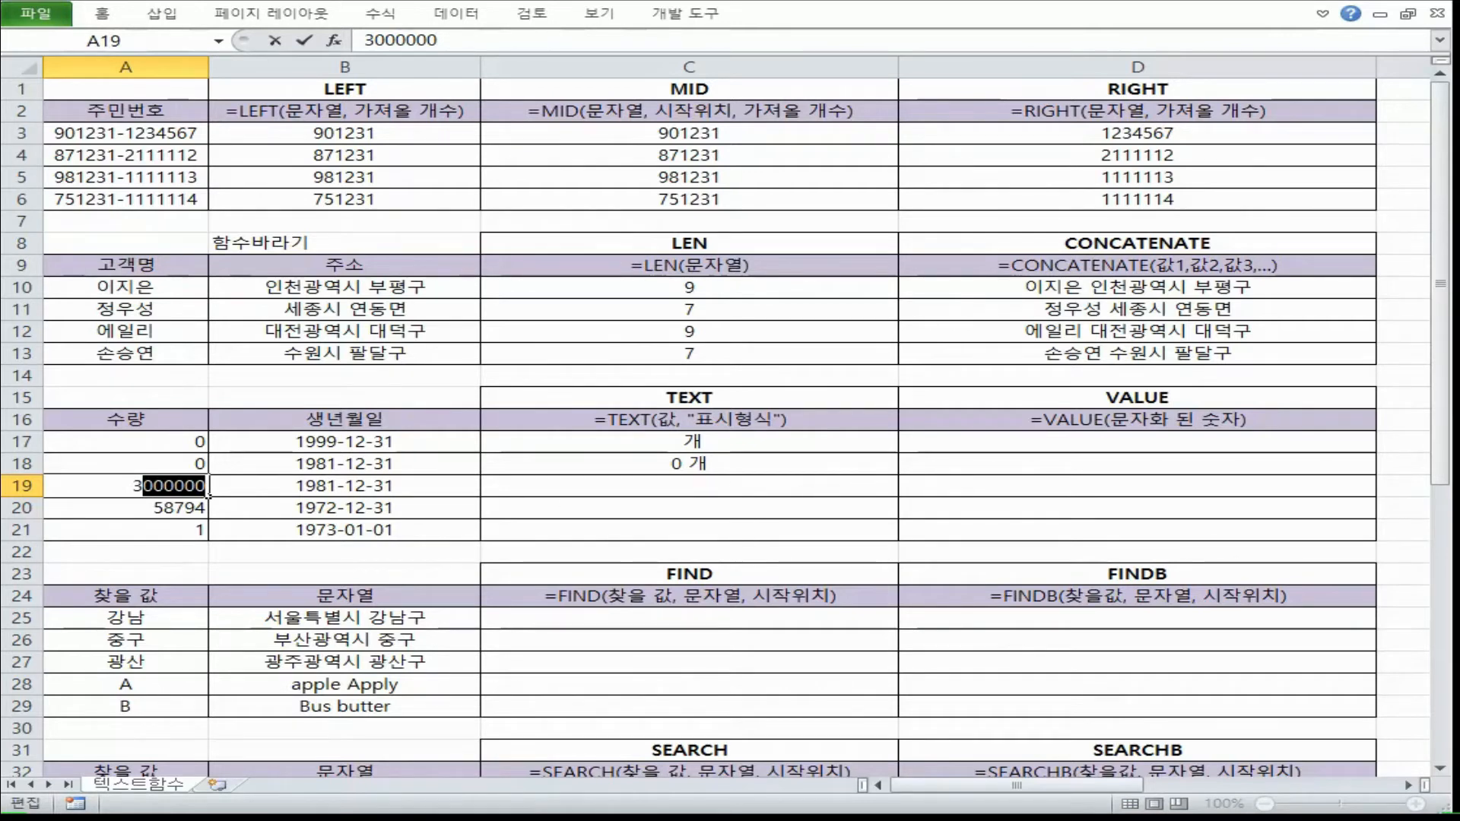
key(Escape)
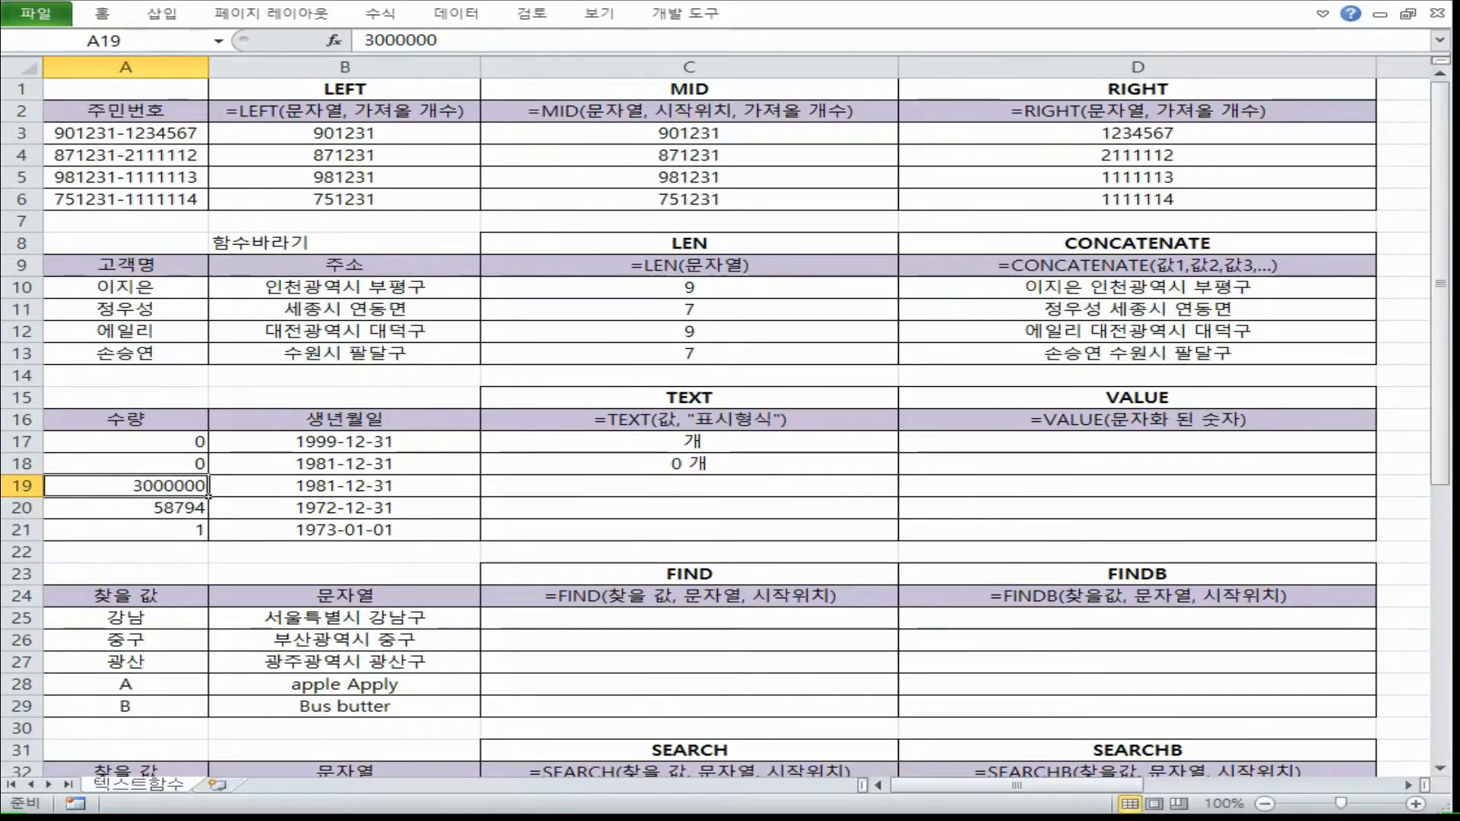
Step: Switch to the Notepad notes and add the format code #,###,, below the existing codes, separated by a blank line
key(alt+Tab)
click(400, 216)
key(Return)
key(Return)
text(#,###,,)
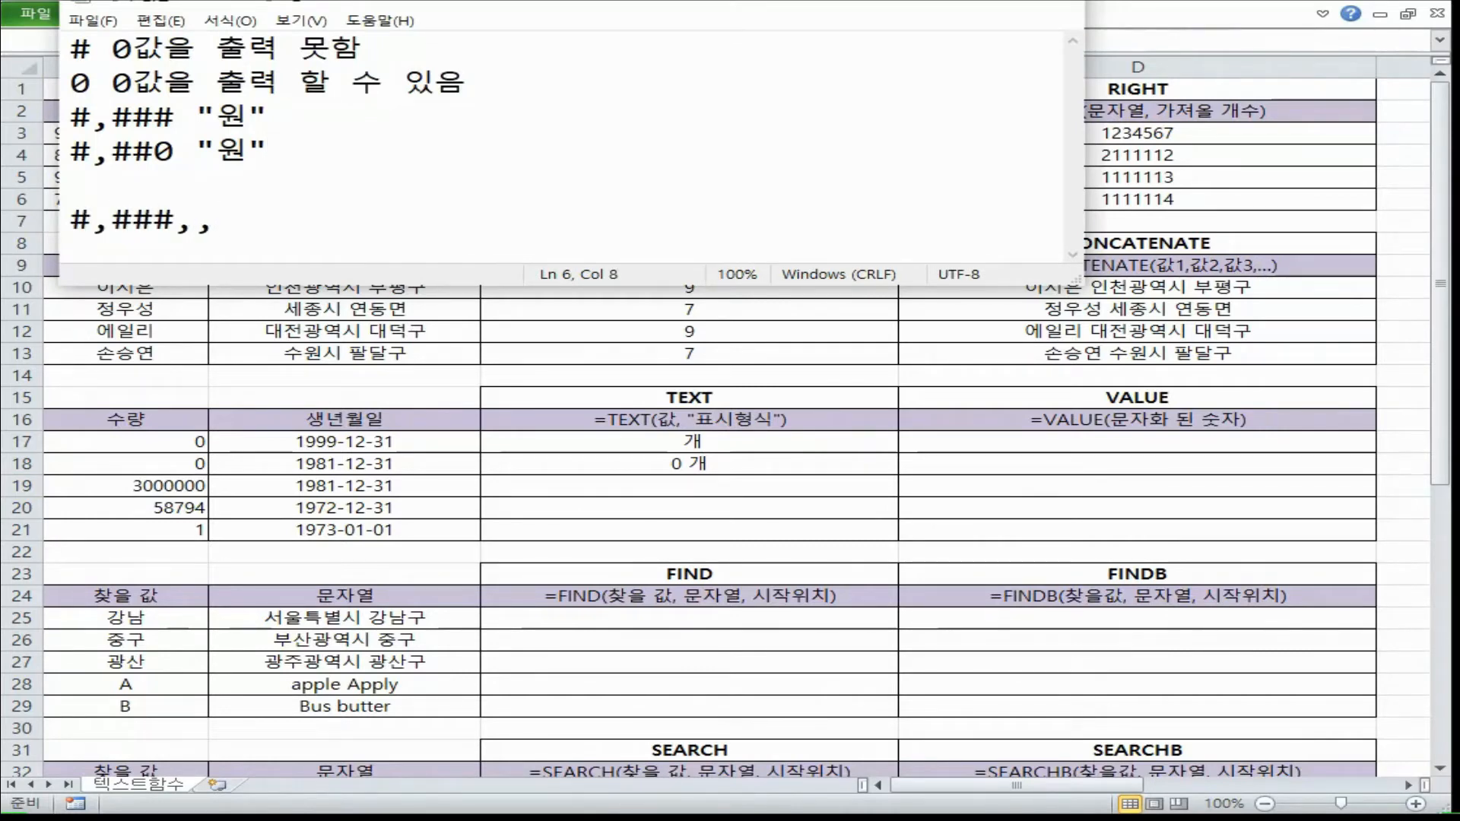
Step: Take the #,###,, code in the notes apart character by character and write it out again
key(BackSpace)
key(Home)
key(Delete)
key(Delete)
key(Delete)
key(Delete)
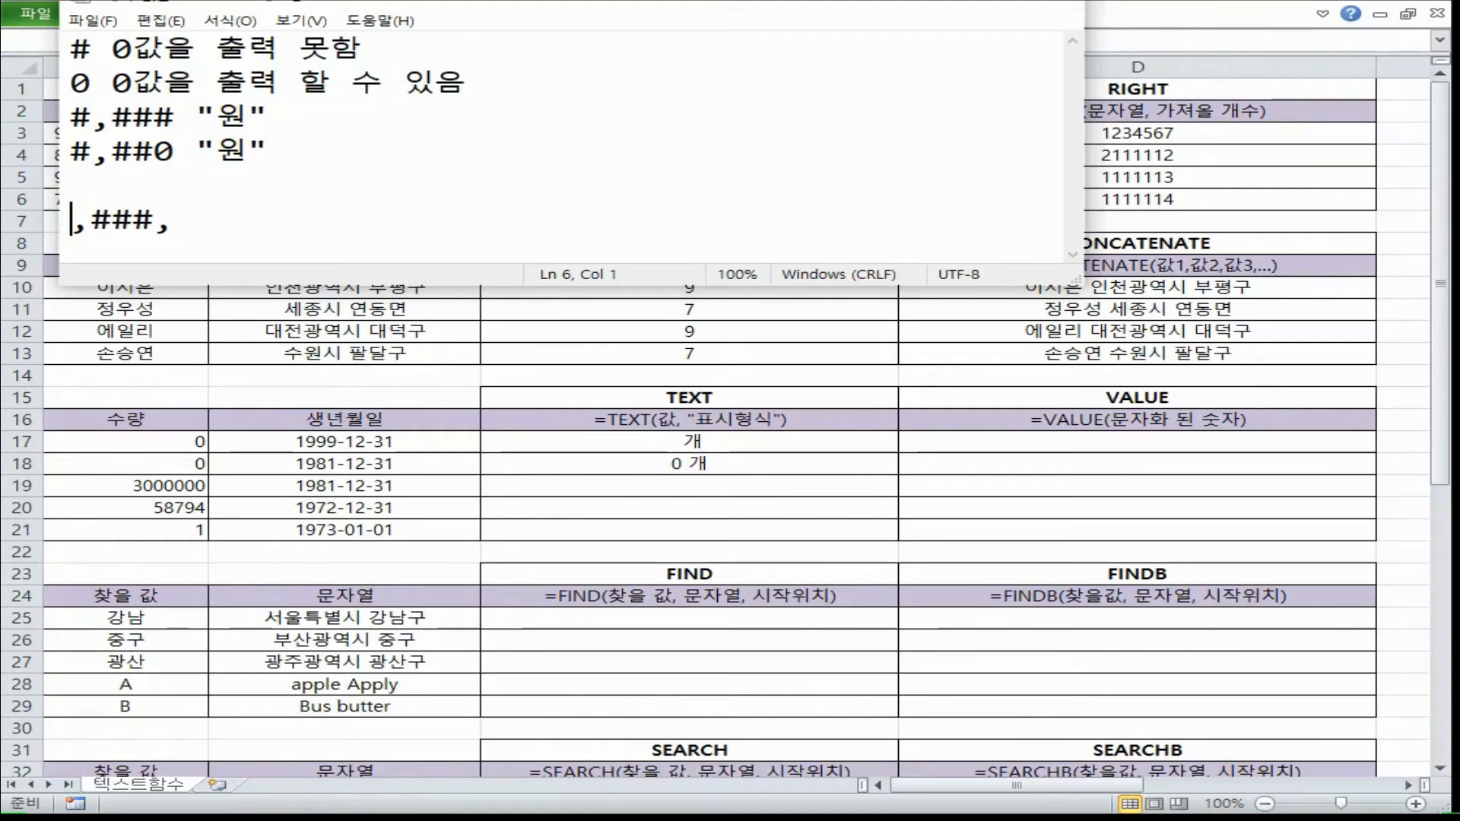
key(End)
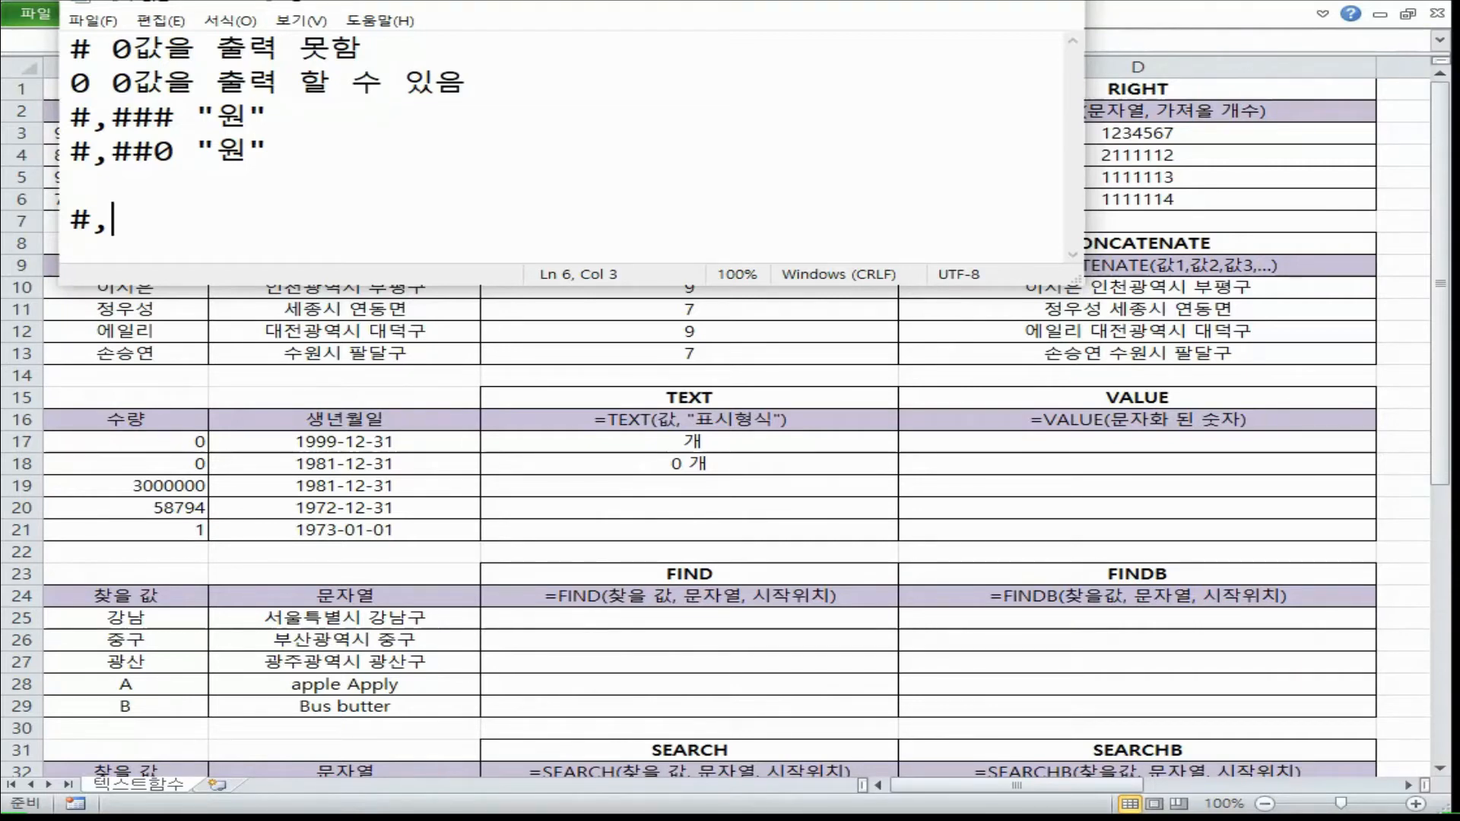
key(Home)
text(#,##)
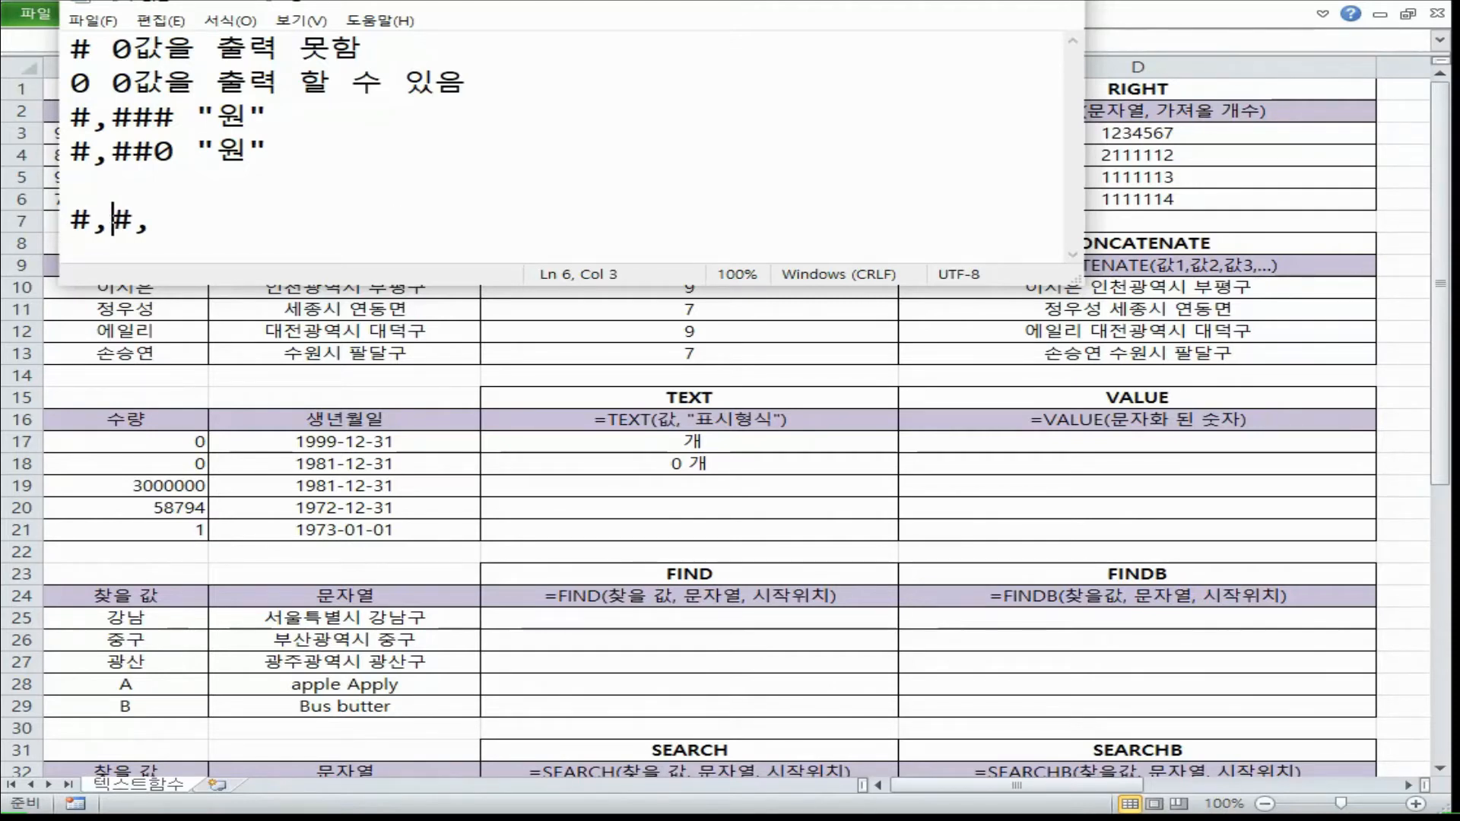
key(End)
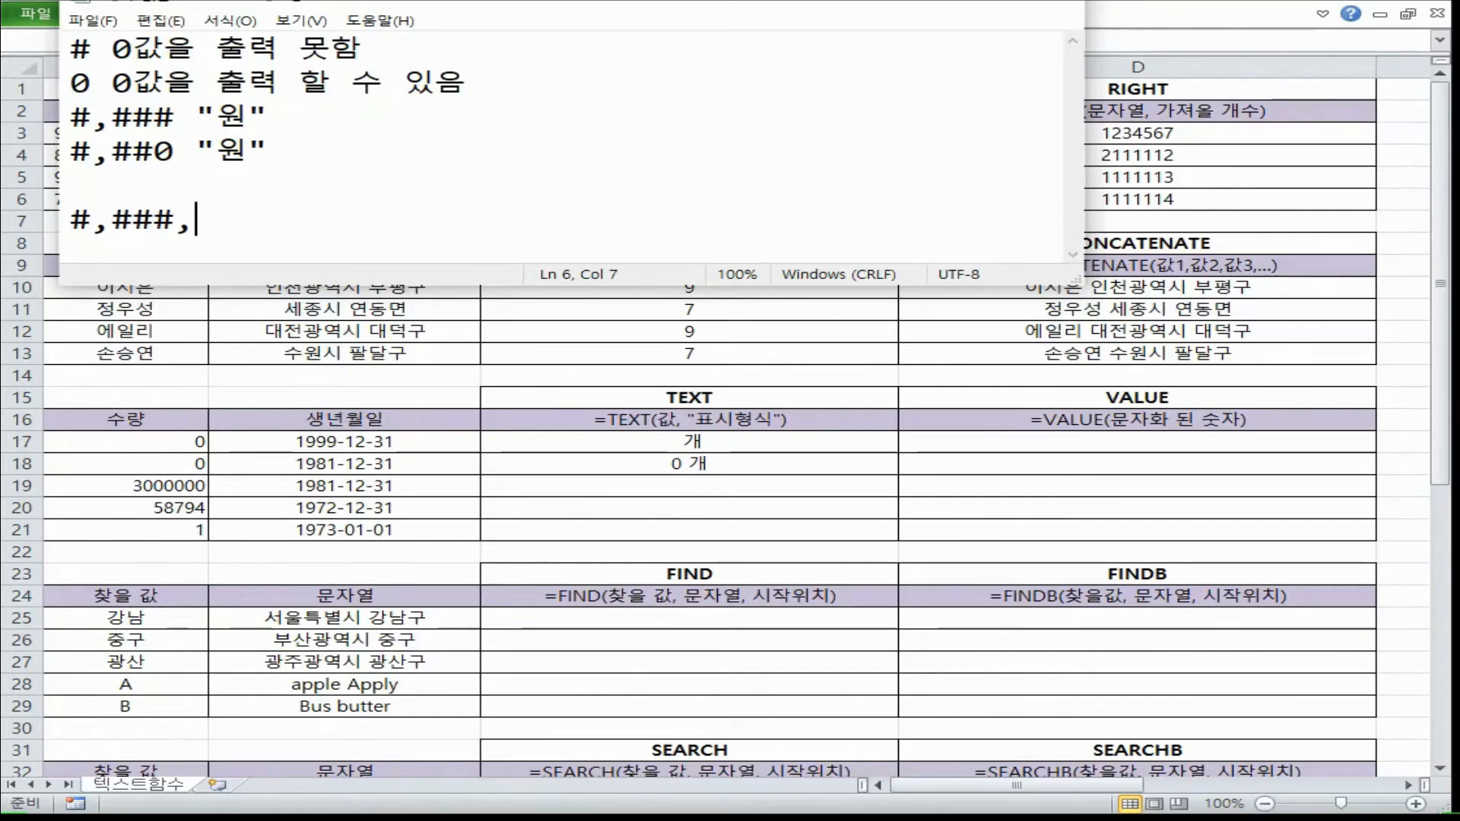
text(,)
Step: Switch back to the Excel worksheet and enter the formula =TEXT(A19, "#,###,, 백만원") in C19
key(alt+Tab)
text(=TEXT(A19)
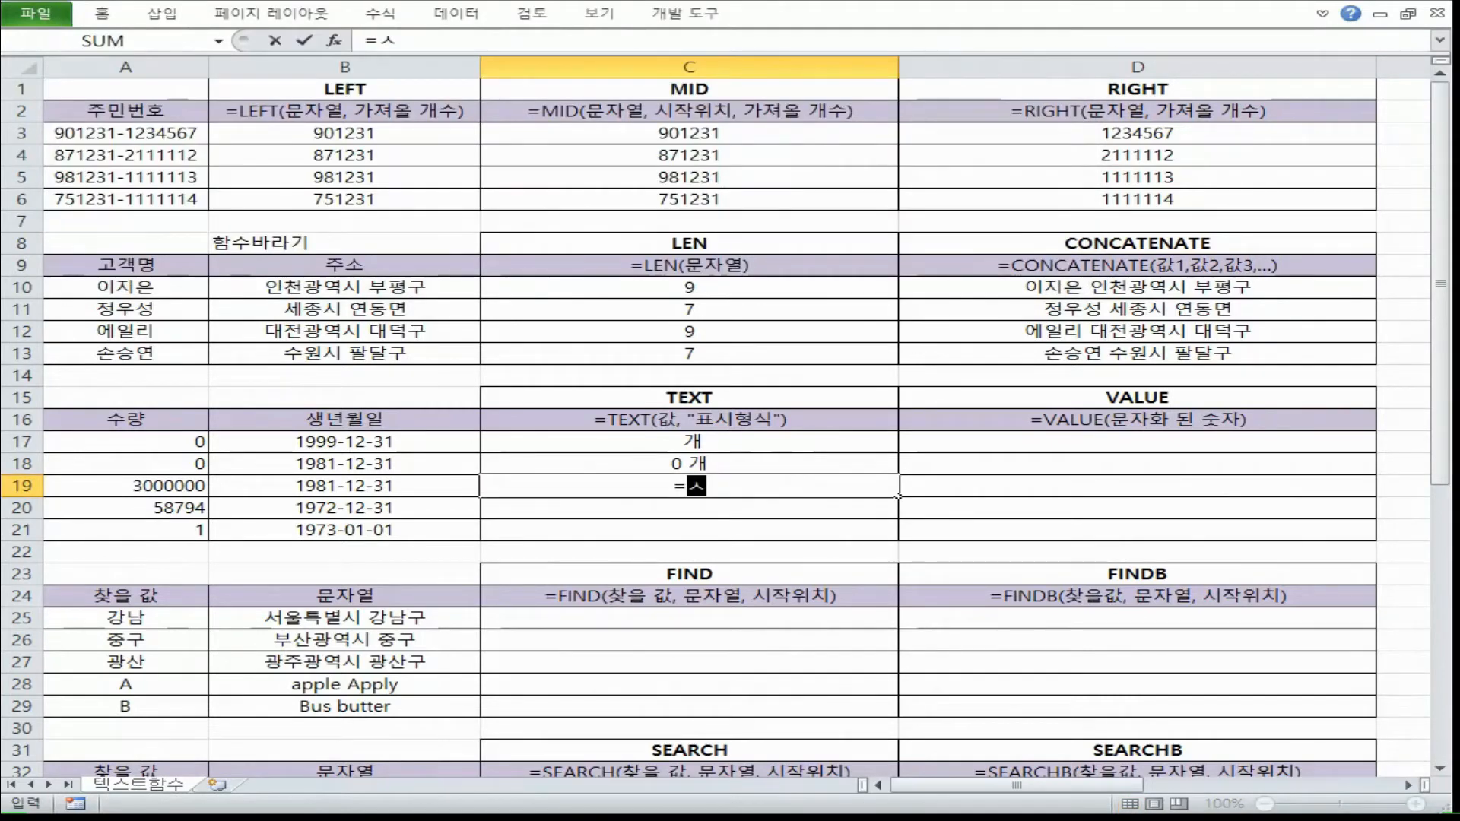
text(, ")
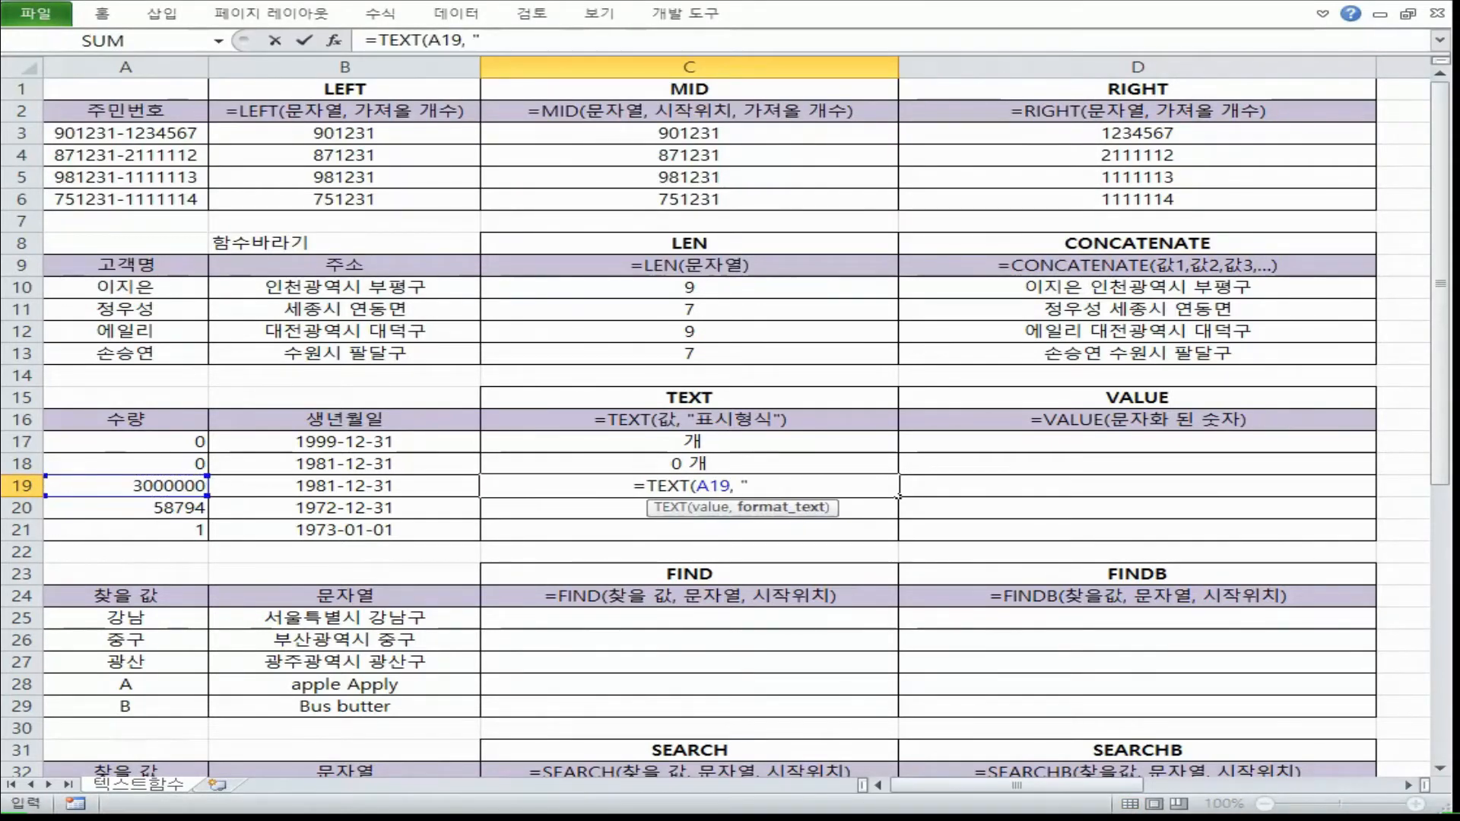
text(#,###,,)
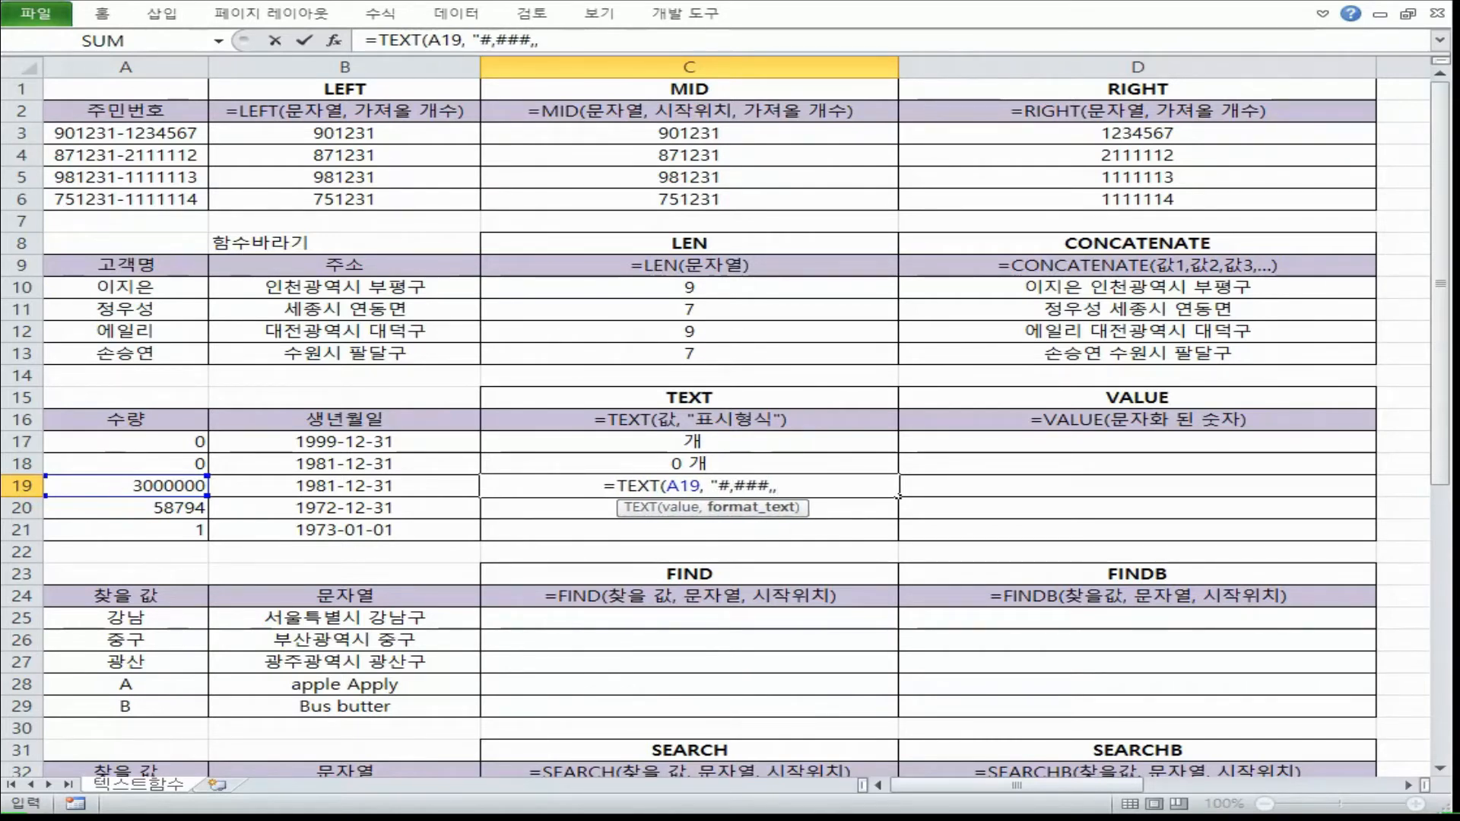
text(")
key(BackSpace)
text(백만원"))
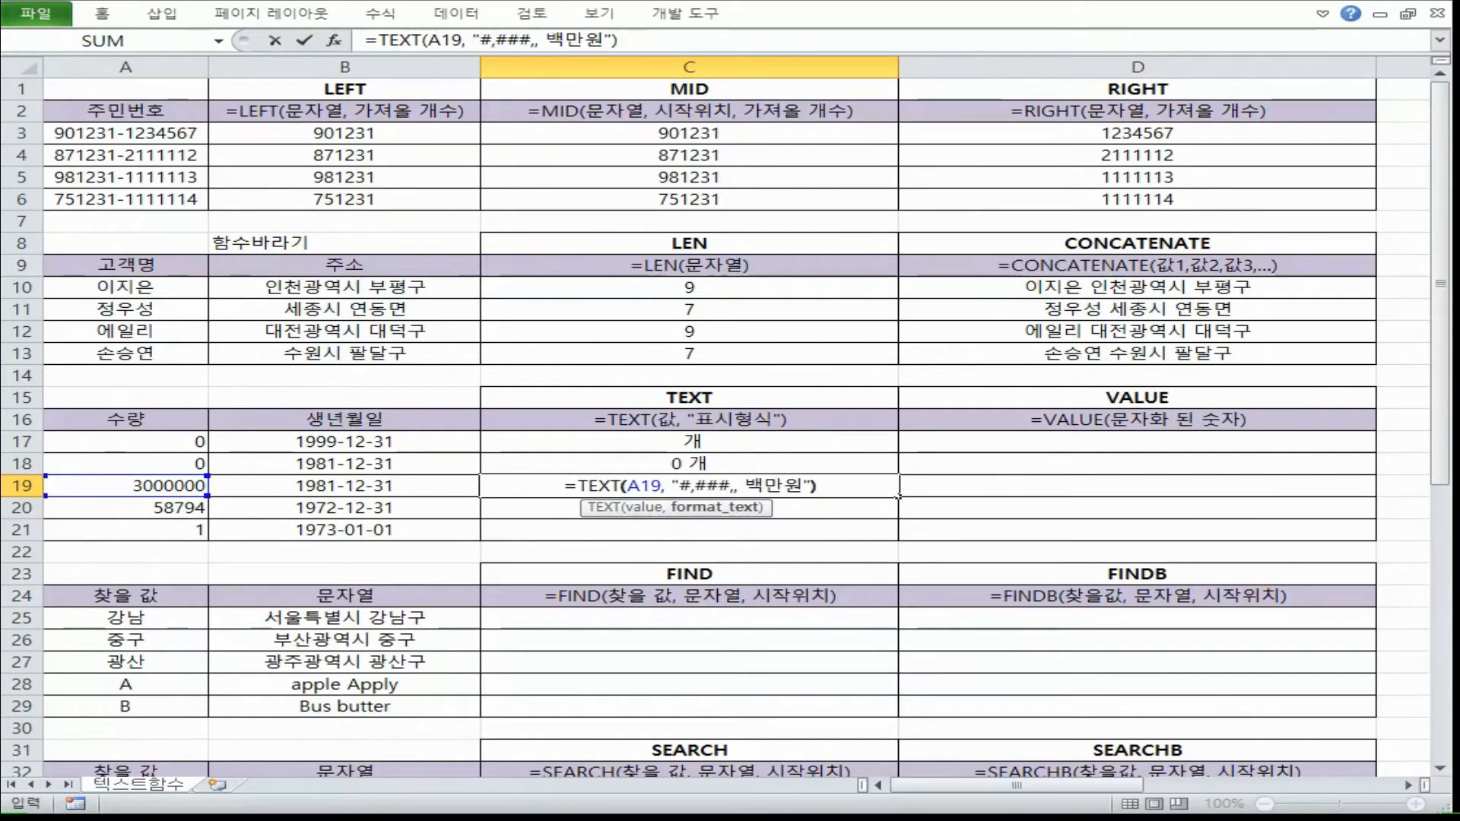
key(Return)
Step: Compare the quantity in A19 with the trailing commas of the #,###,, code in the Notepad notes
click(183, 487)
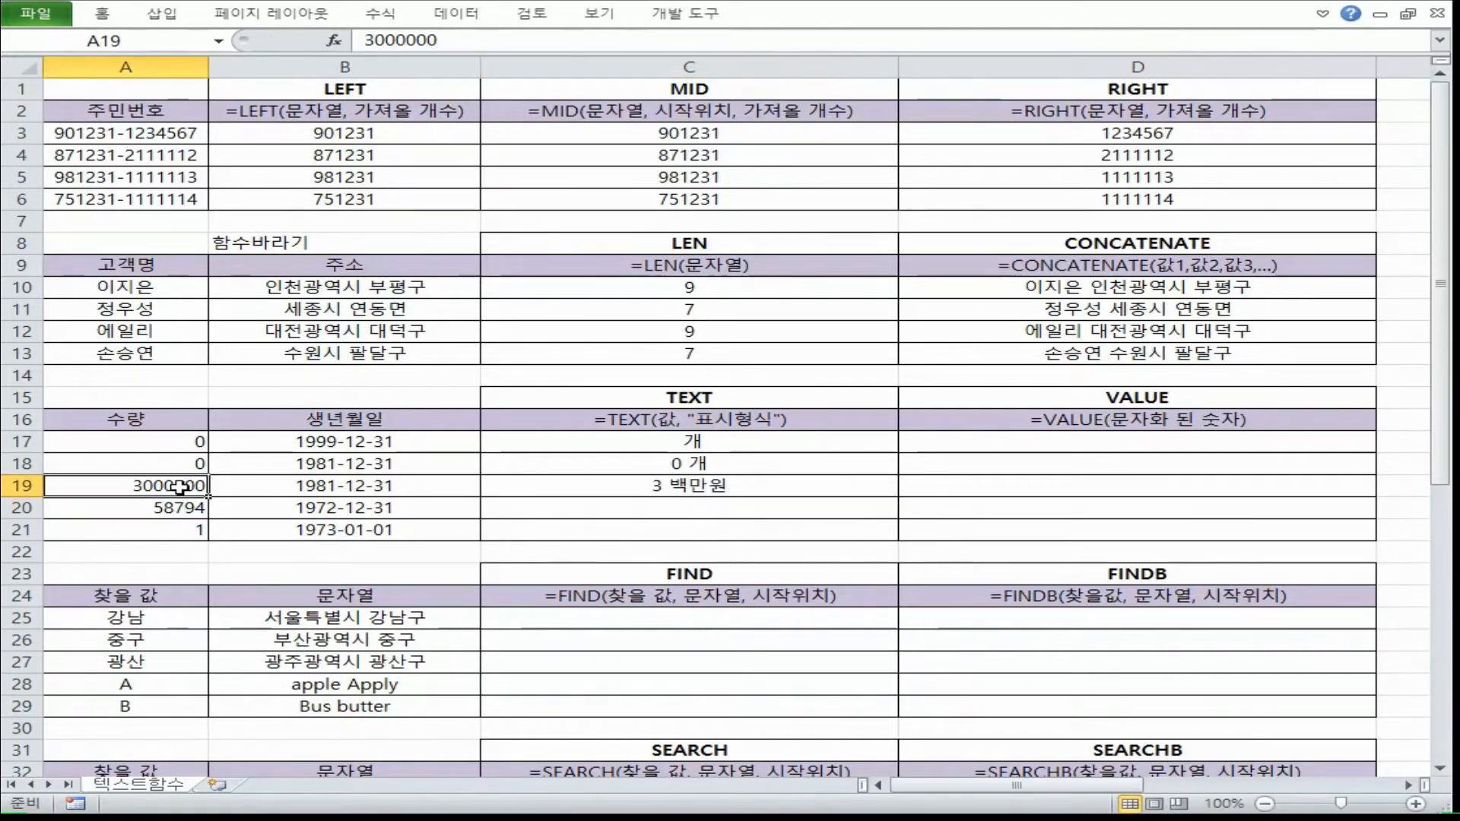
key(alt+Tab)
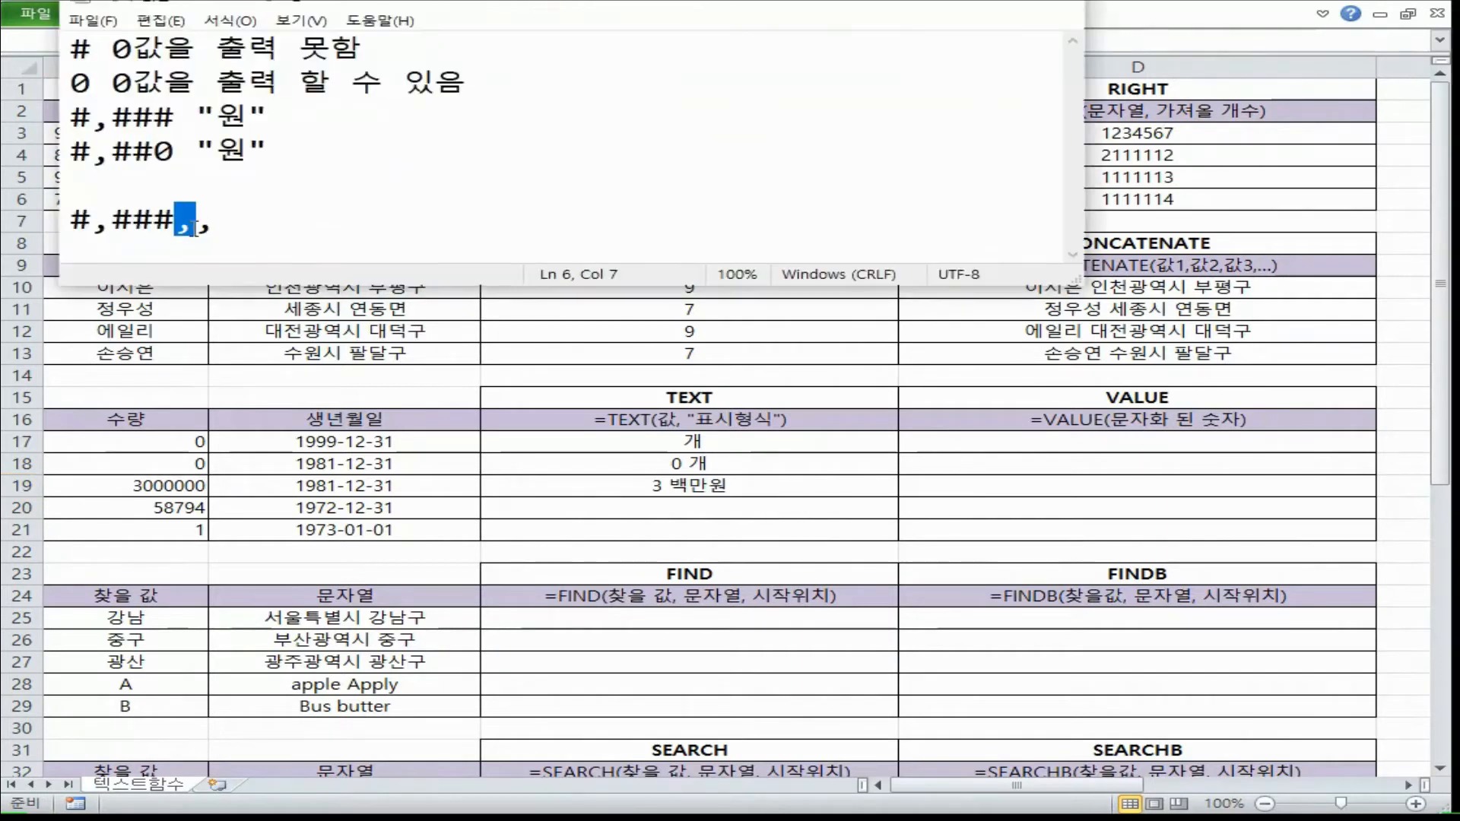
key(shift+Left)
key(shift+Right)
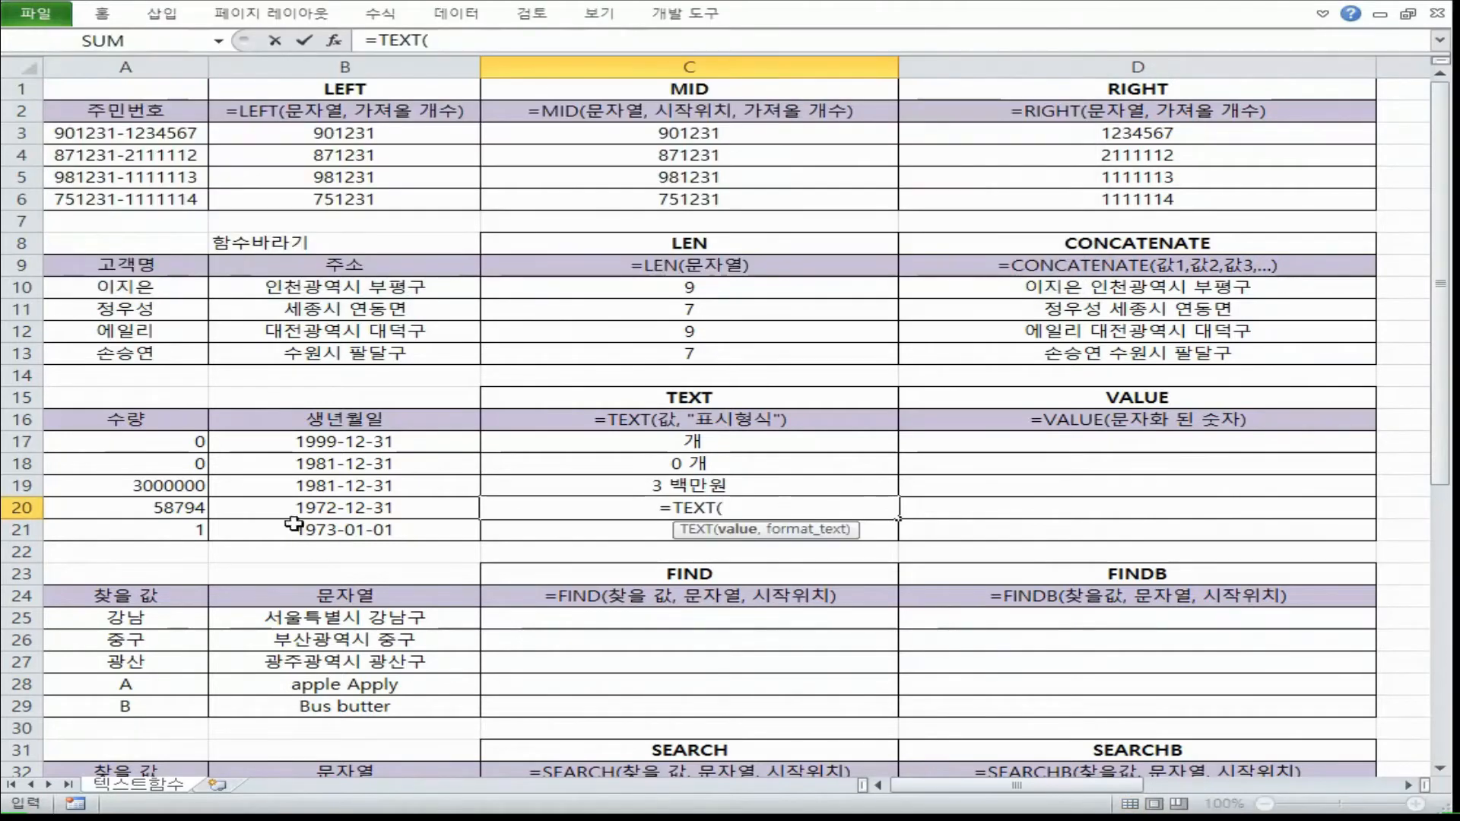
Step: Complete the formula =TEXT(A20, "#,###") in C20 of the Excel worksheet
click(201, 511)
text(, ")
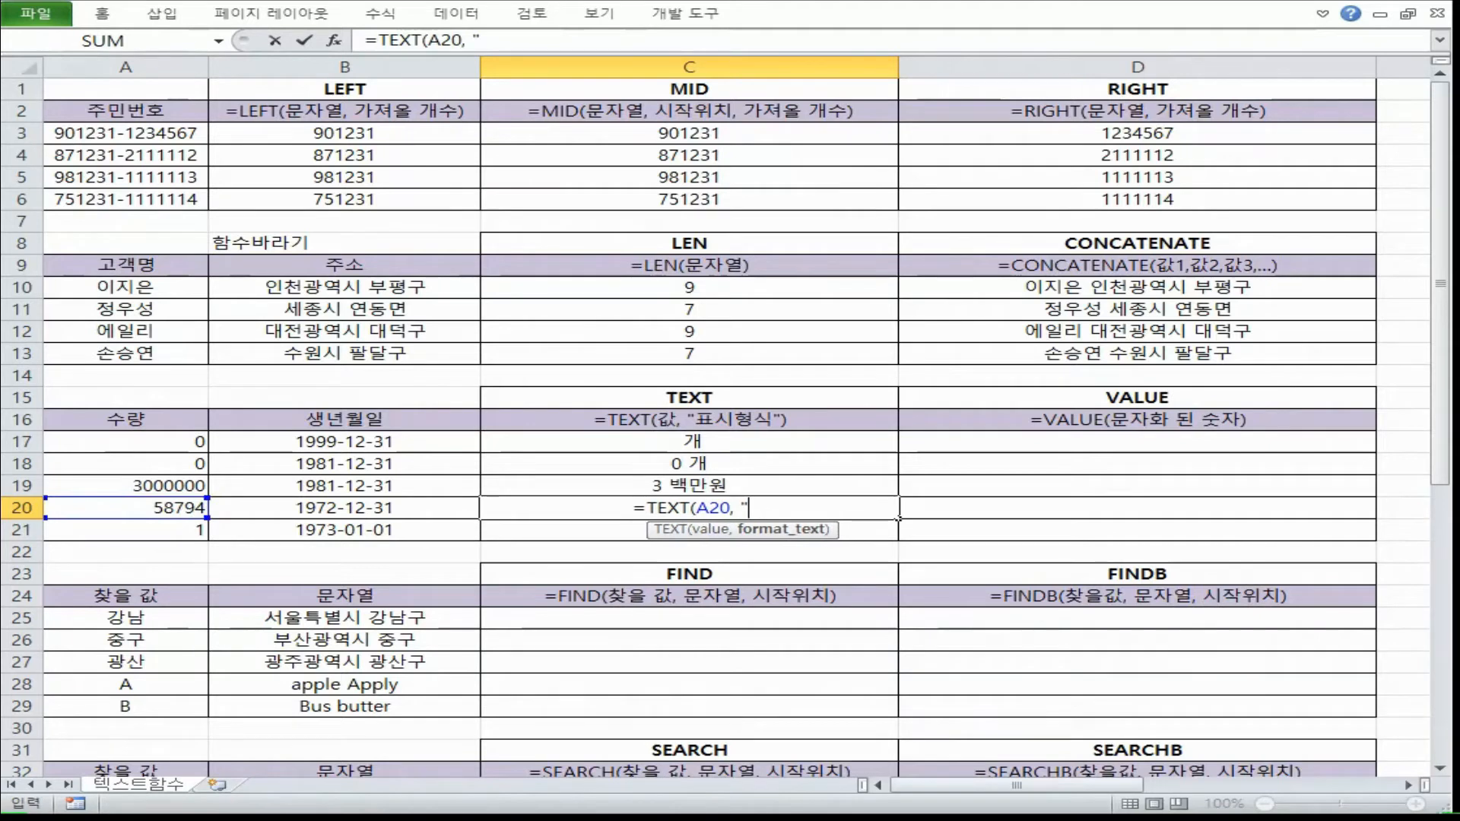
text(#,###")
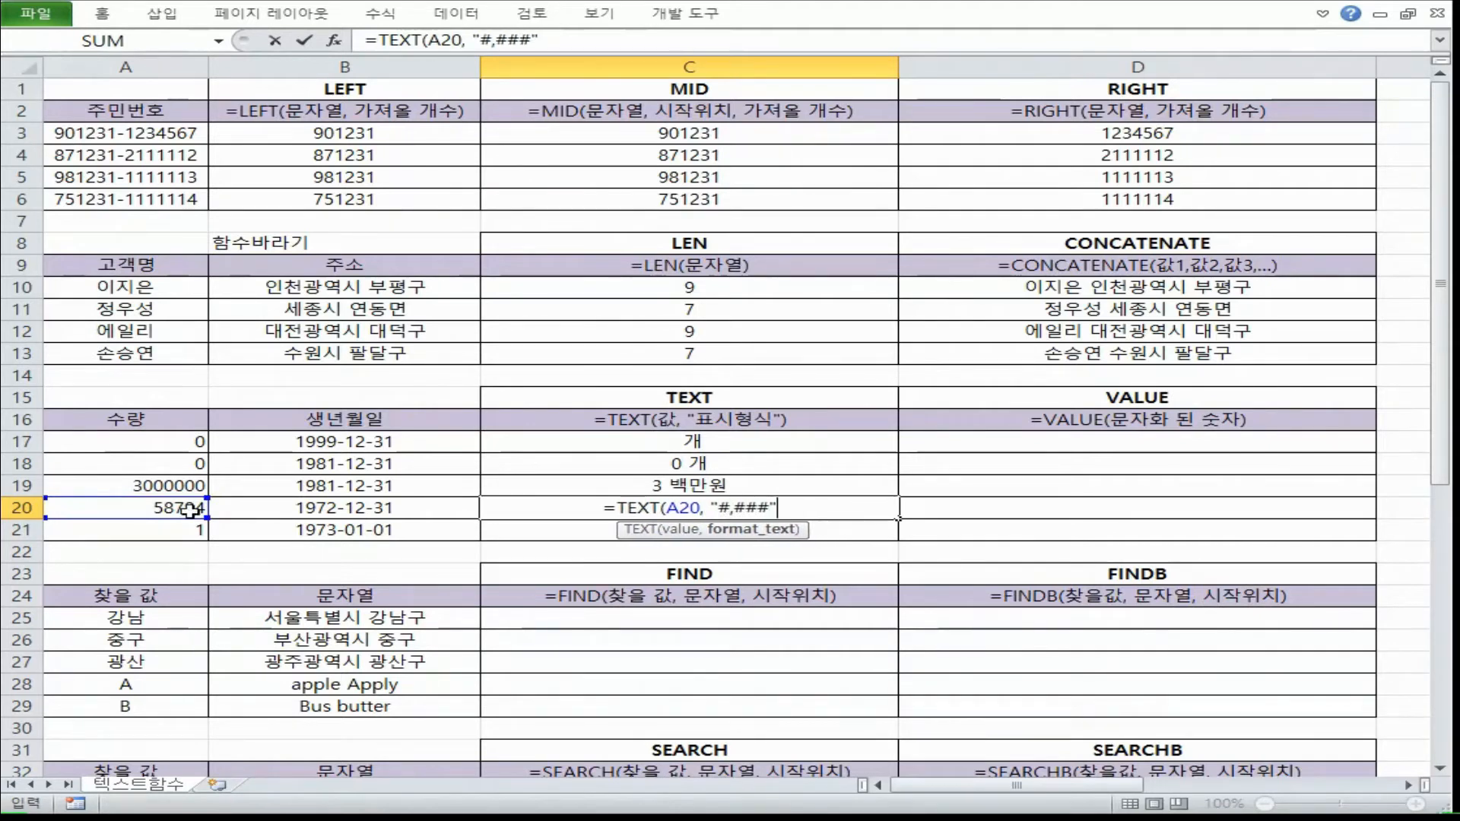
text())
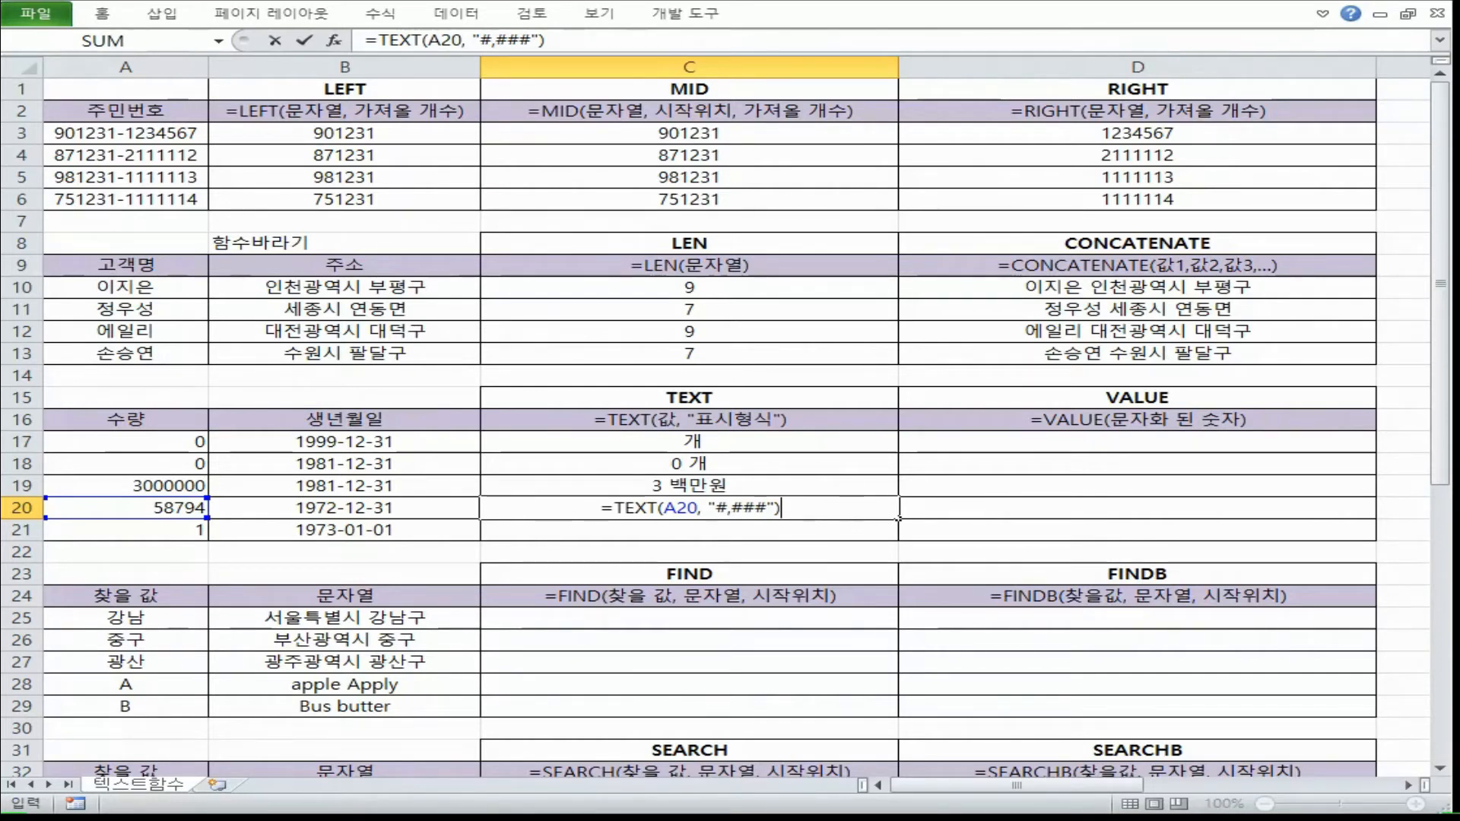
key(Return)
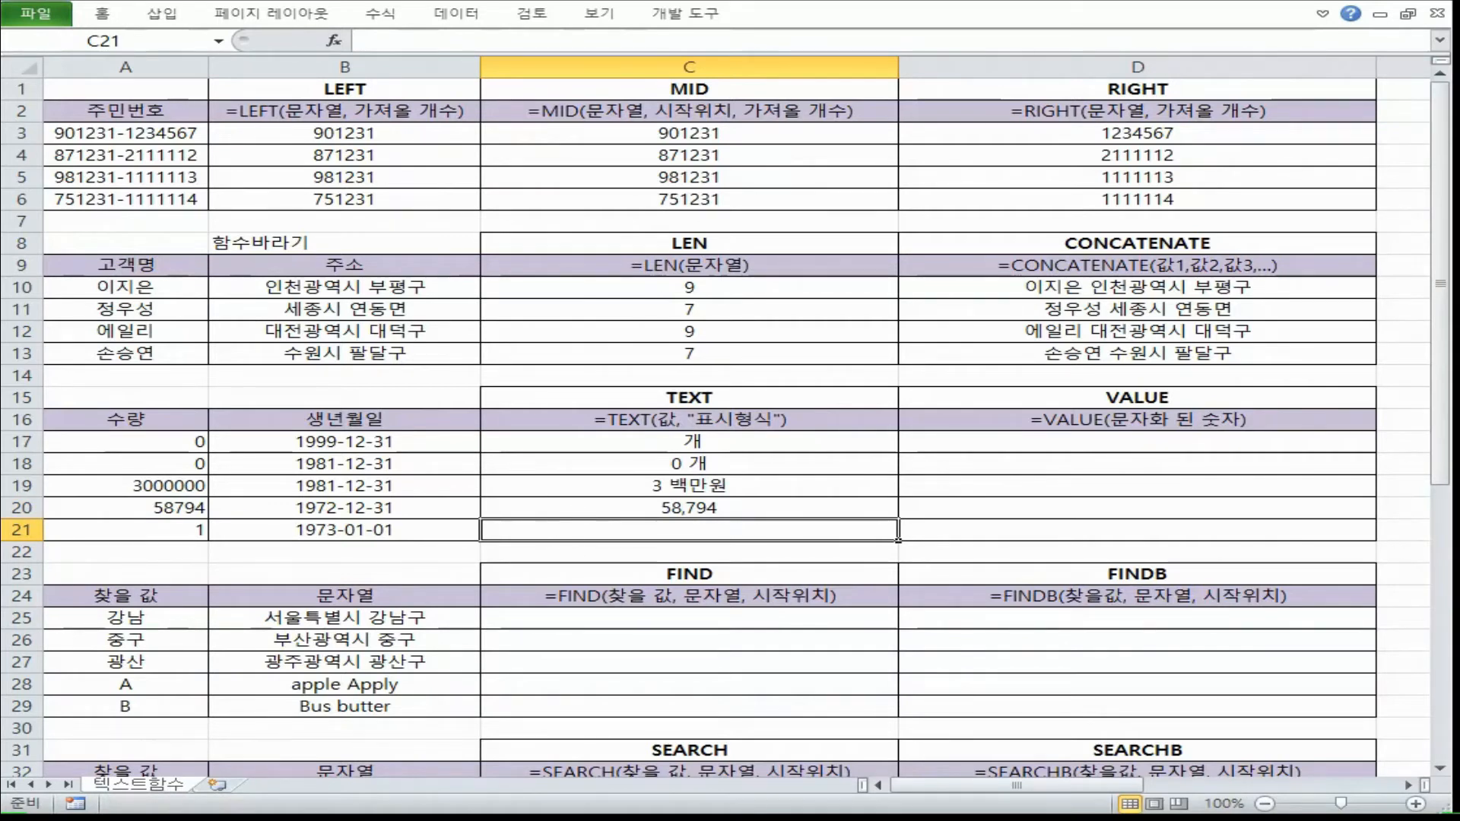
Step: Try to enter the quantity in A21 as 001 with leading zeros
click(121, 529)
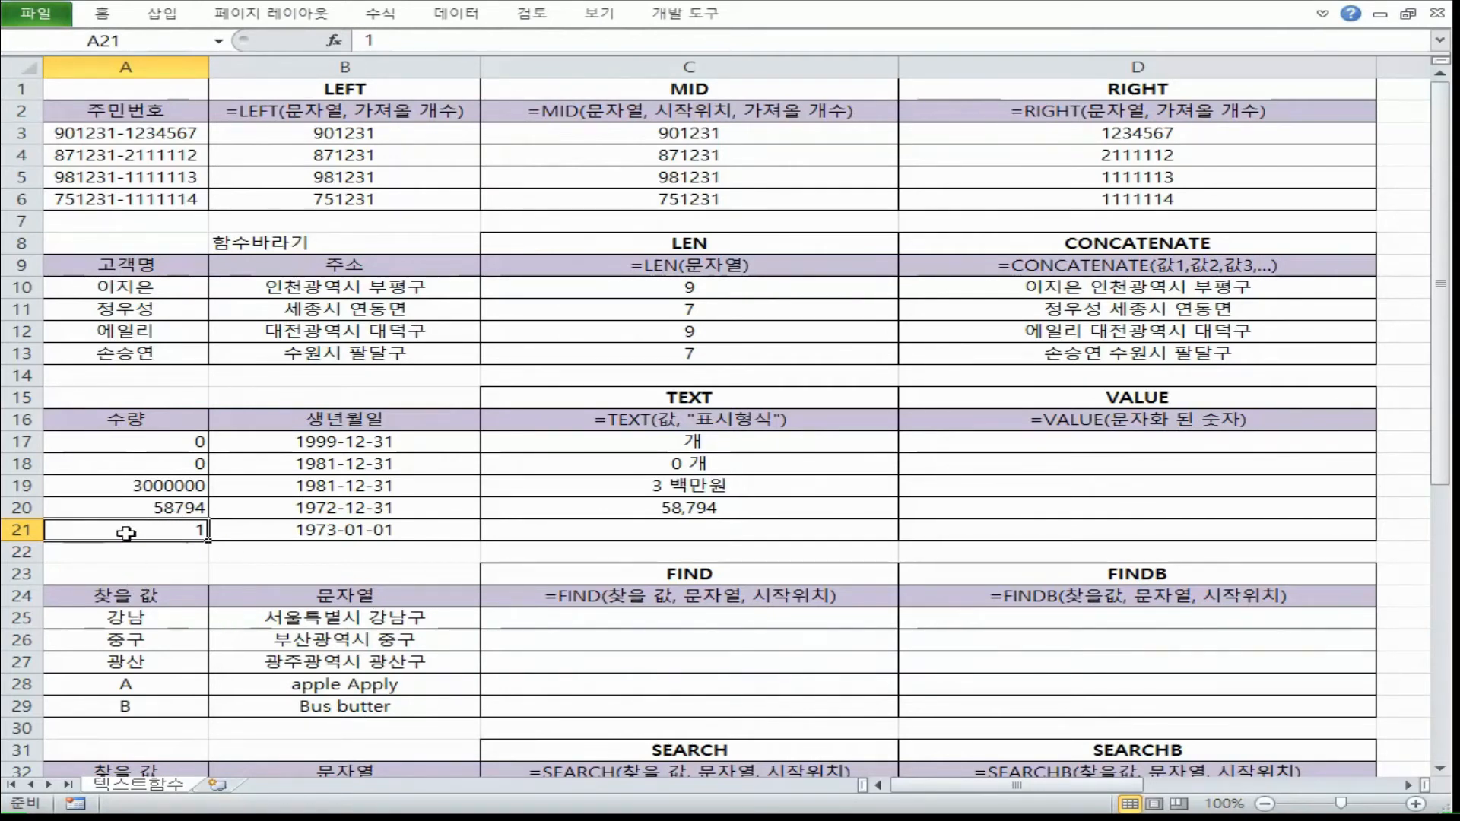
text(001)
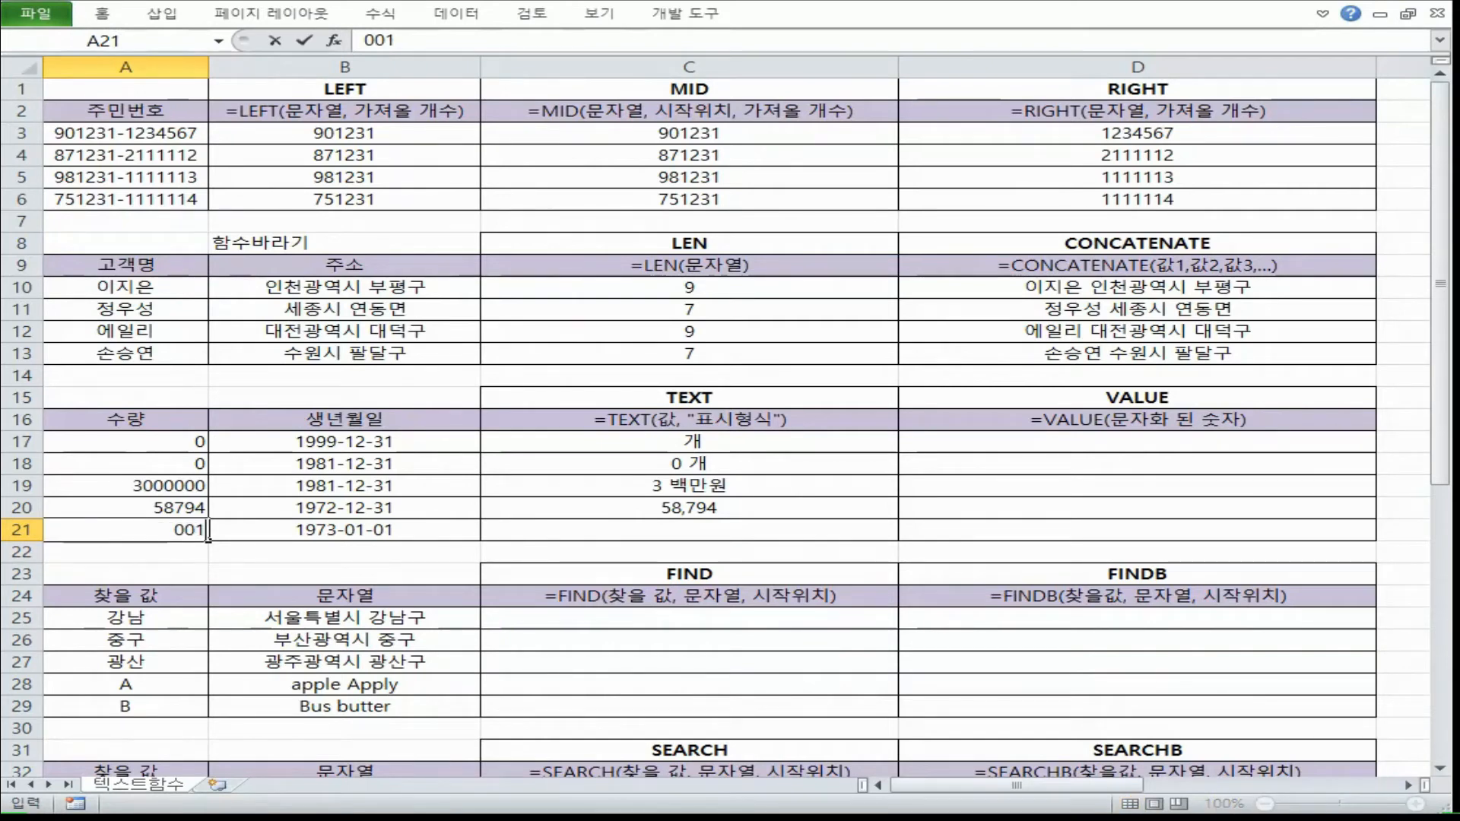
key(Return)
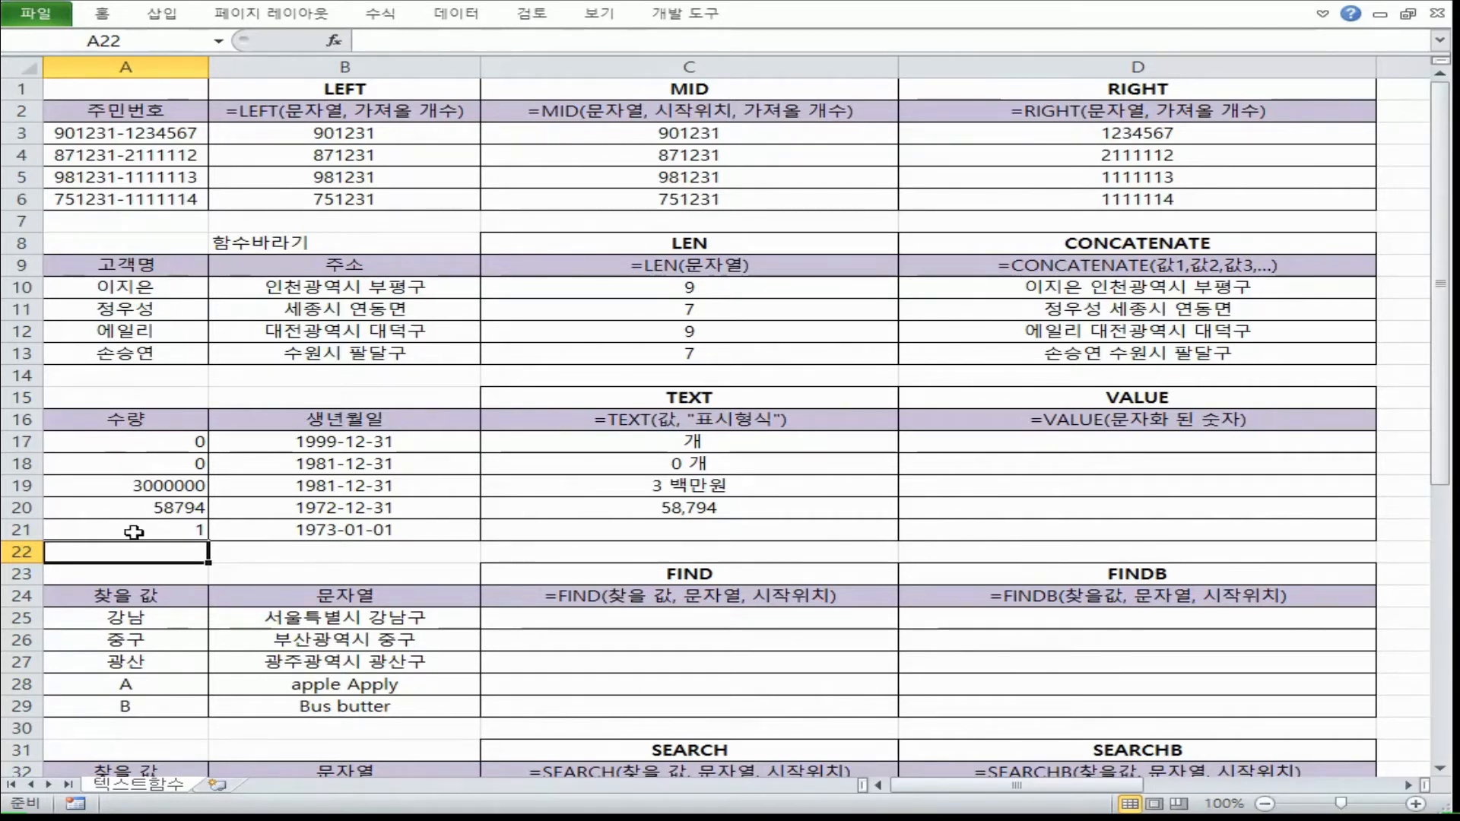
Step: Switch to the Notepad notes and add 001 below the #,###,, code, separated by a blank line
key(alt+Tab)
text(,)
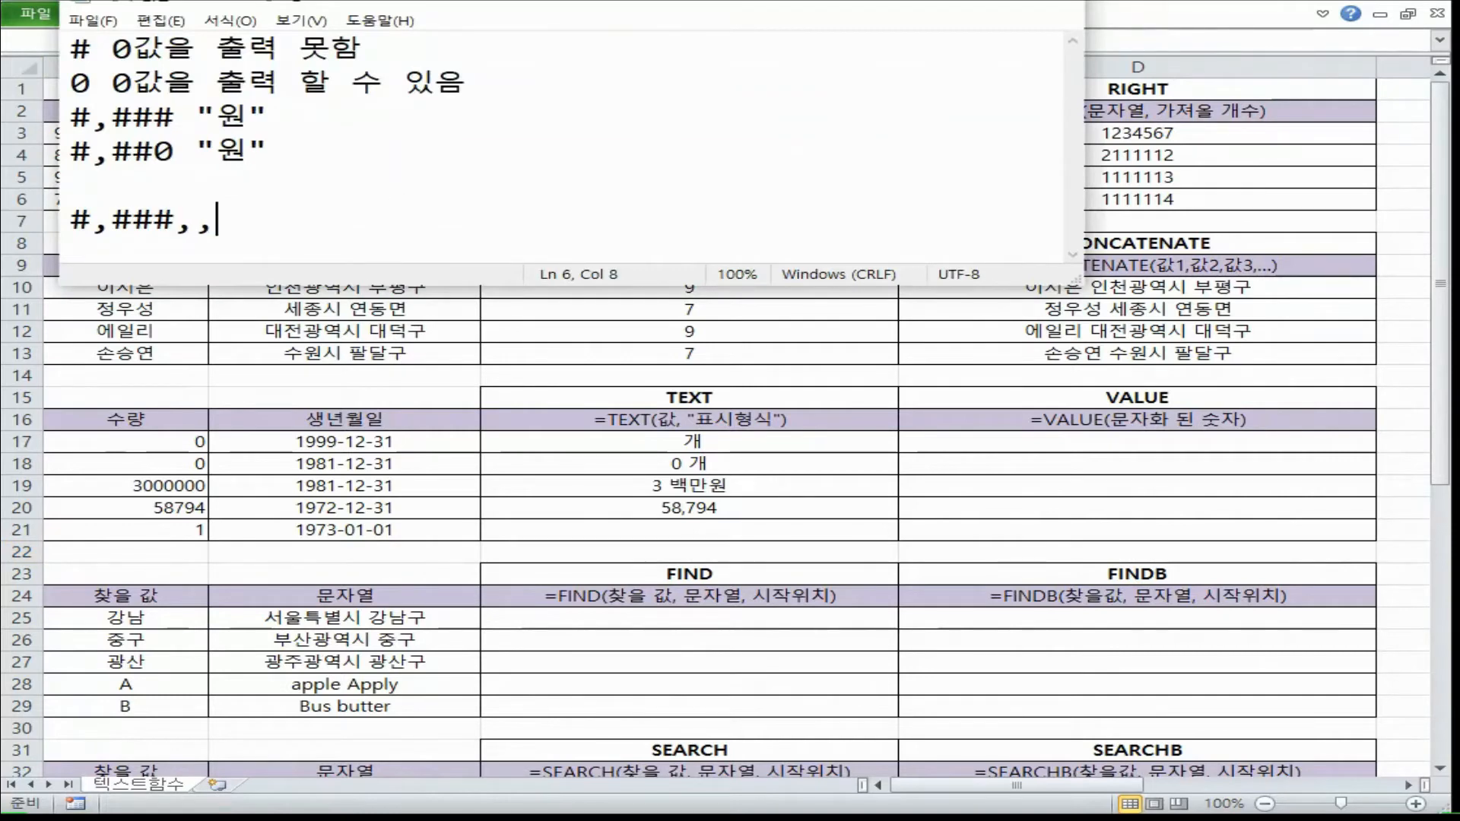
key(Return)
key(Return)
text(001)
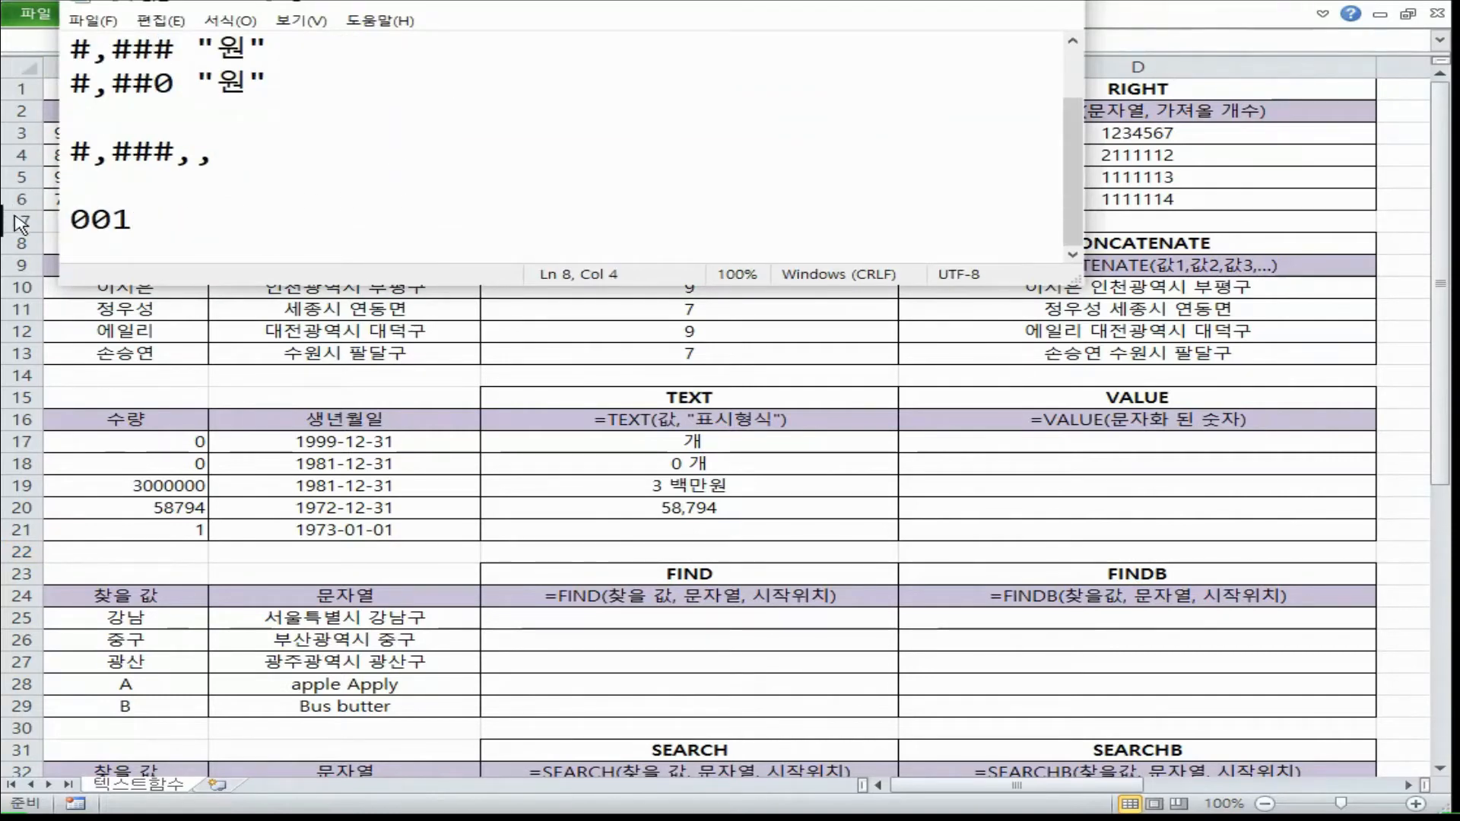
Step: Enlarge the Notepad window and add the code 000 below 001, separated by a blank line
drag(113, 221, 65, 218)
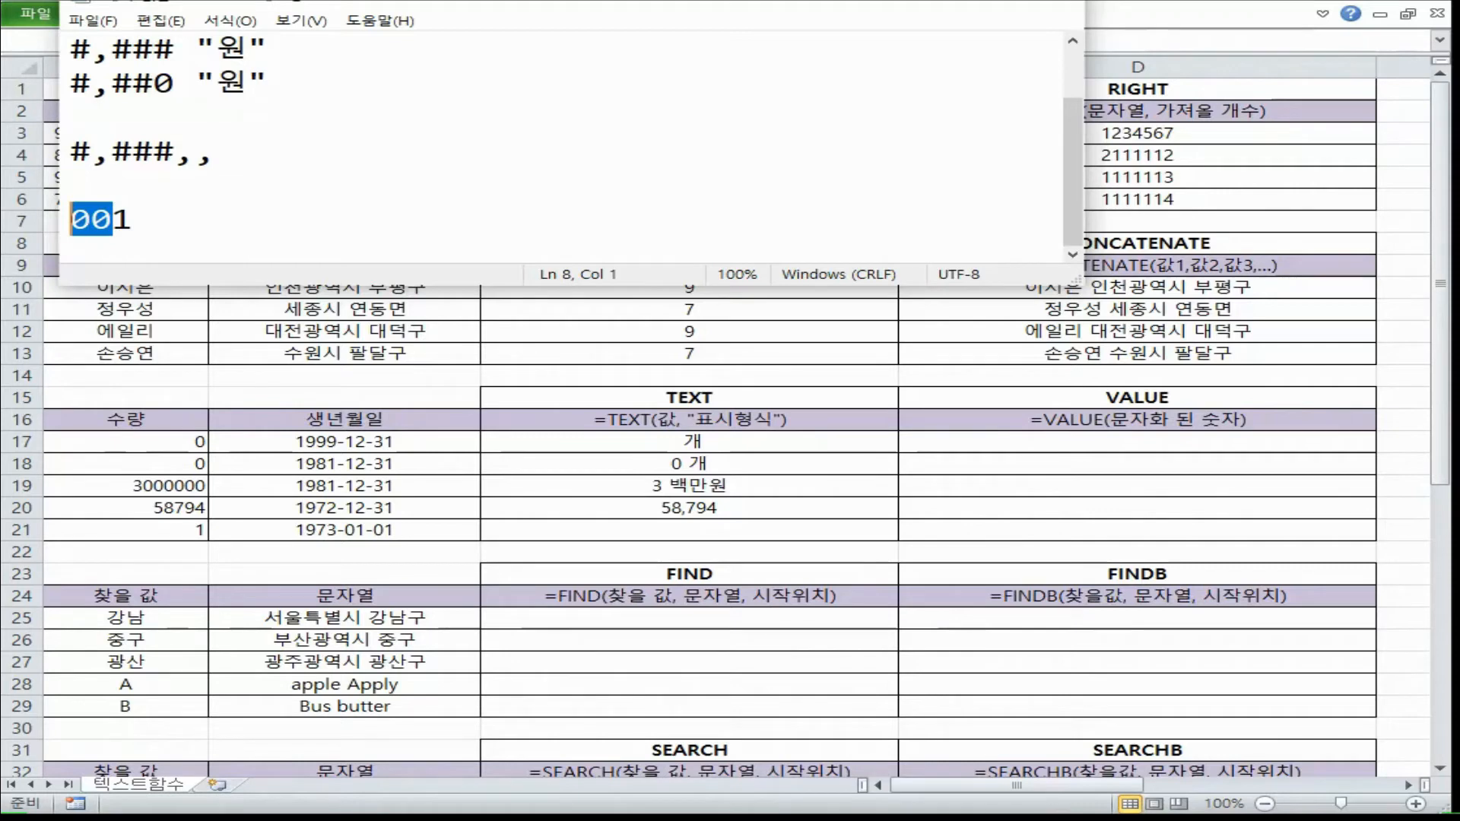
drag(116, 226, 70, 219)
drag(274, 286, 278, 455)
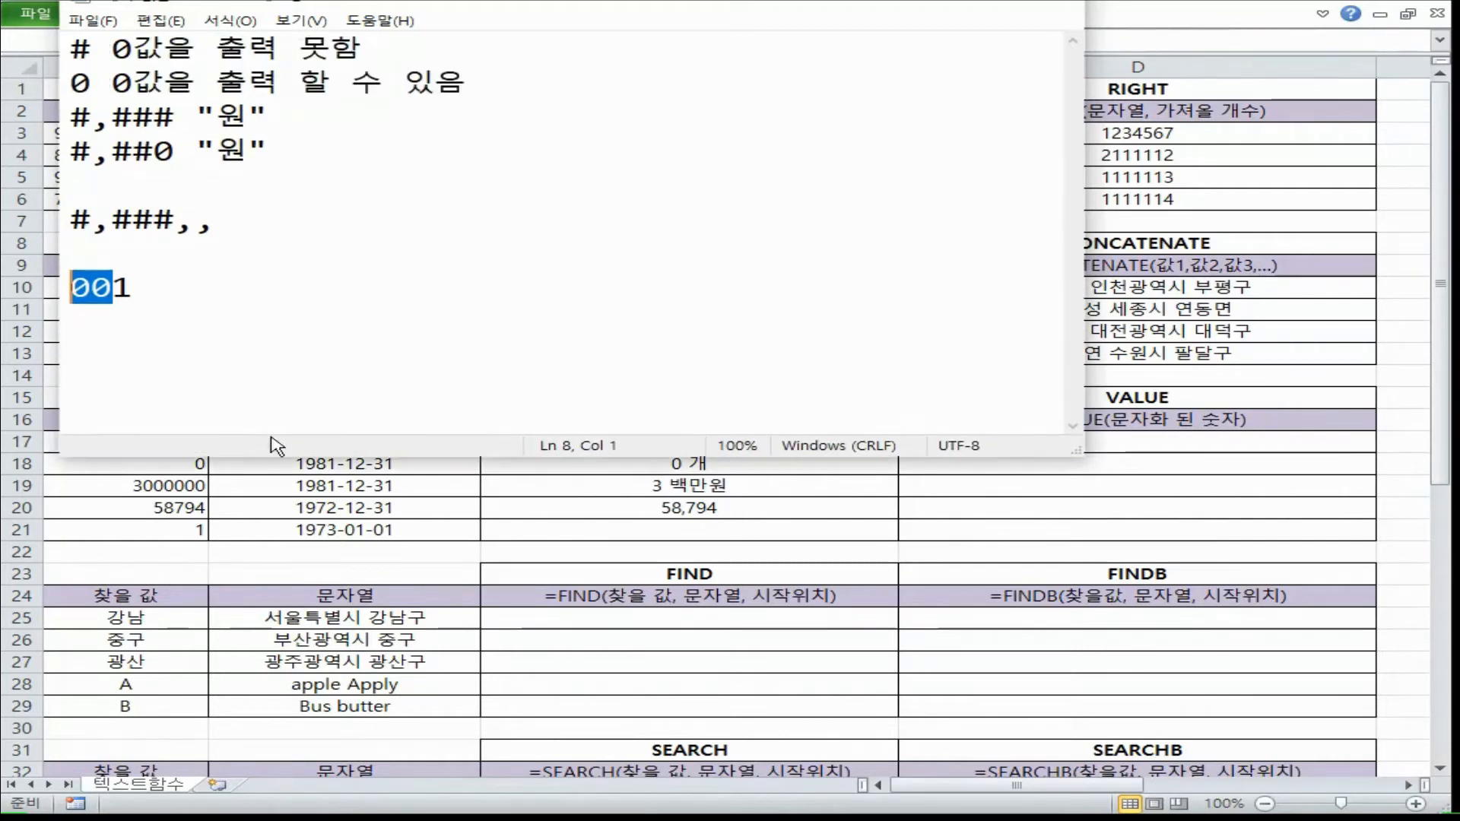
drag(72, 84, 467, 84)
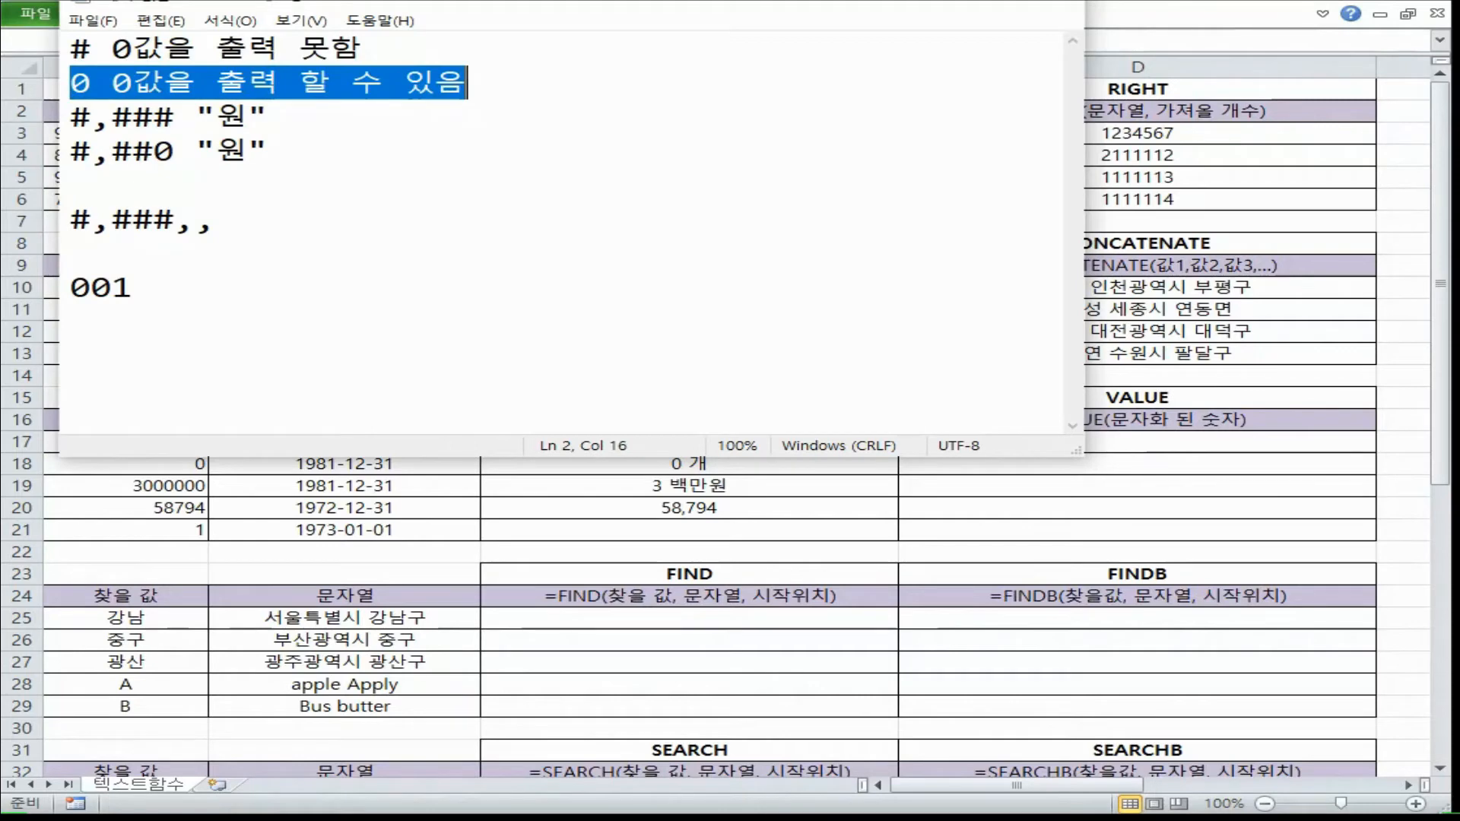
click(253, 341)
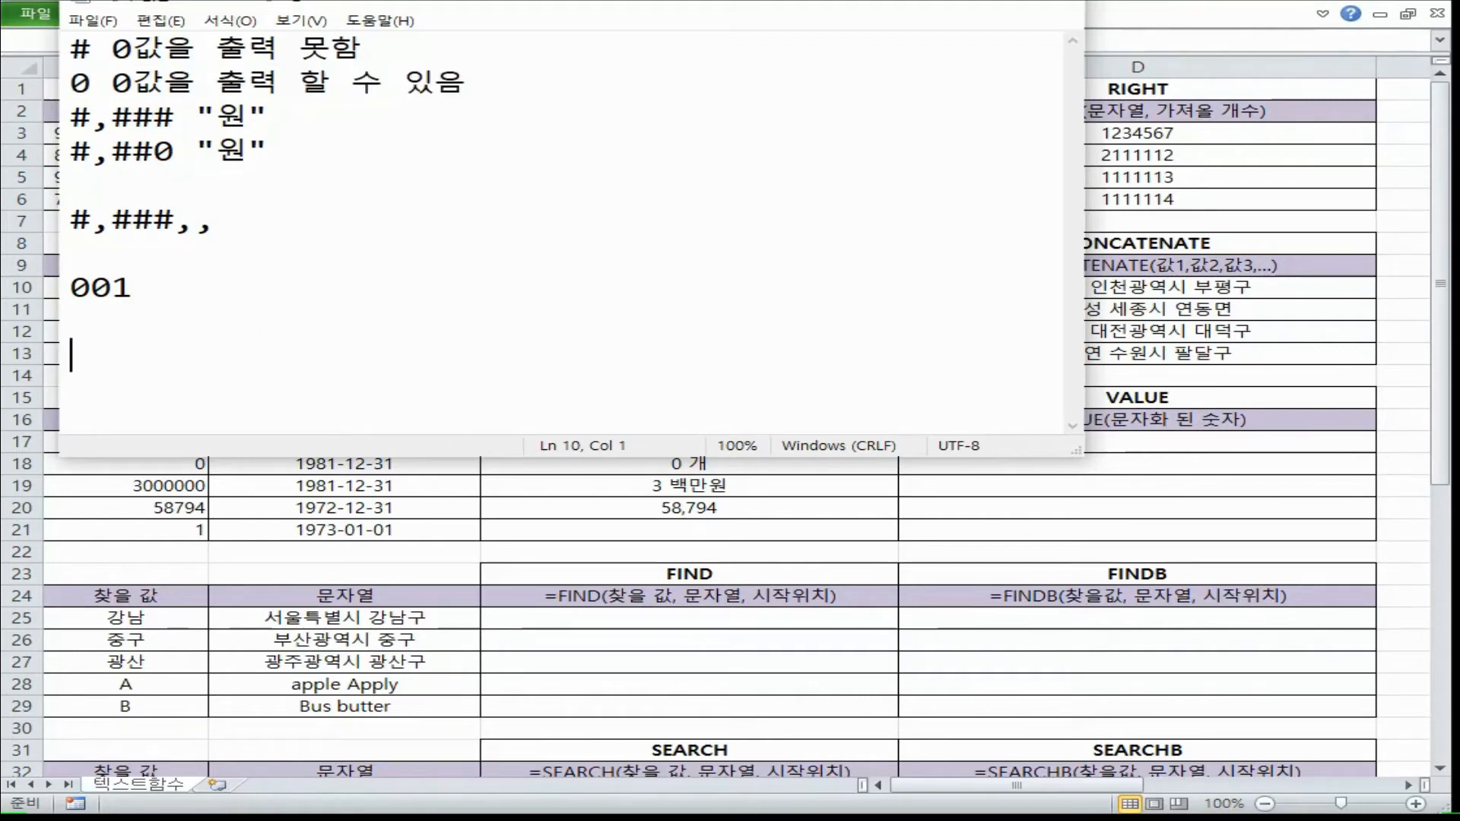
text(000)
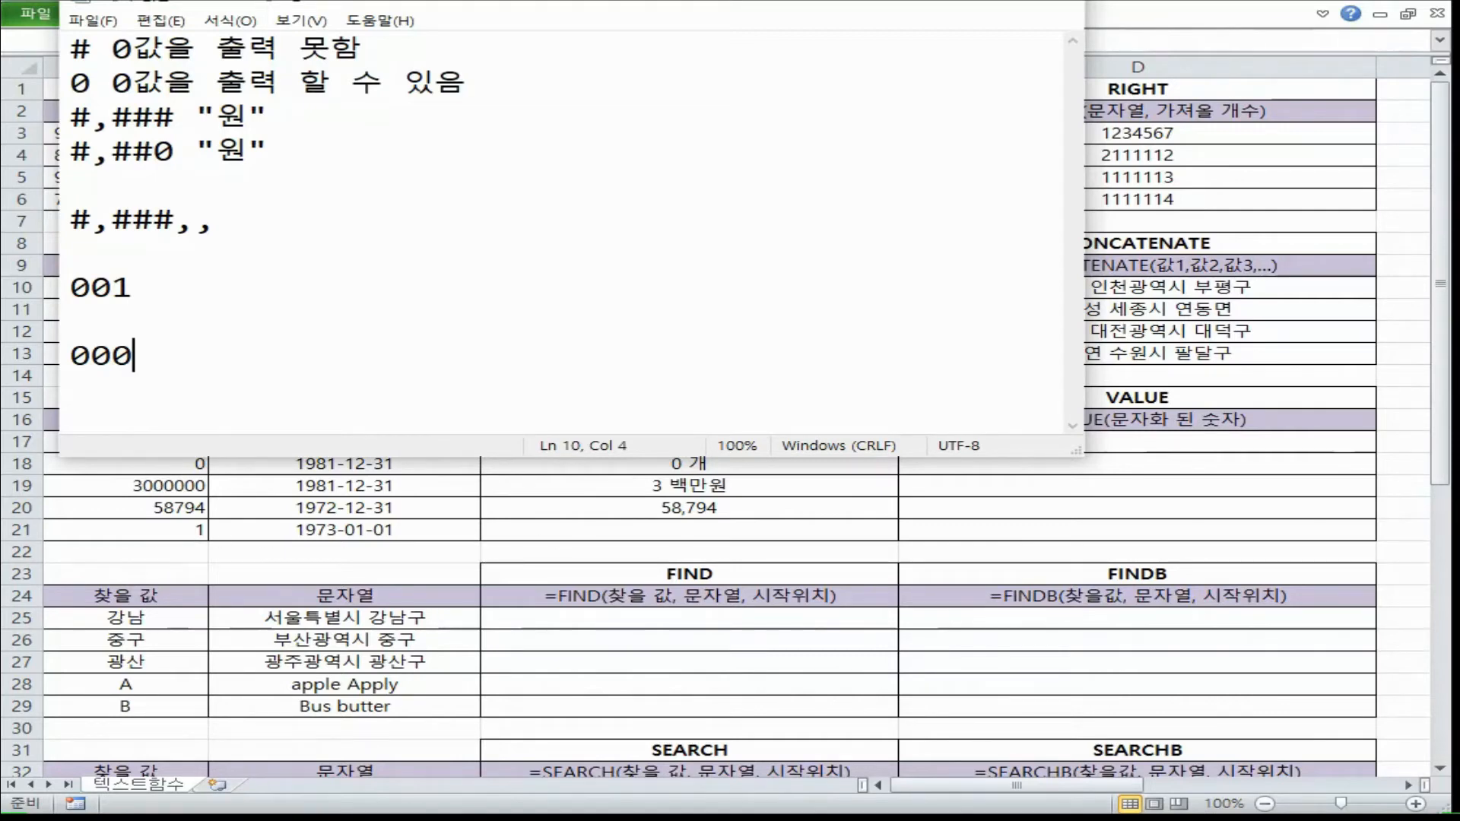
Step: Switch to the Excel worksheet and enter =TEXT(A21, "000") in C21
key(alt+Tab)
text(=TEXT()
click(152, 530)
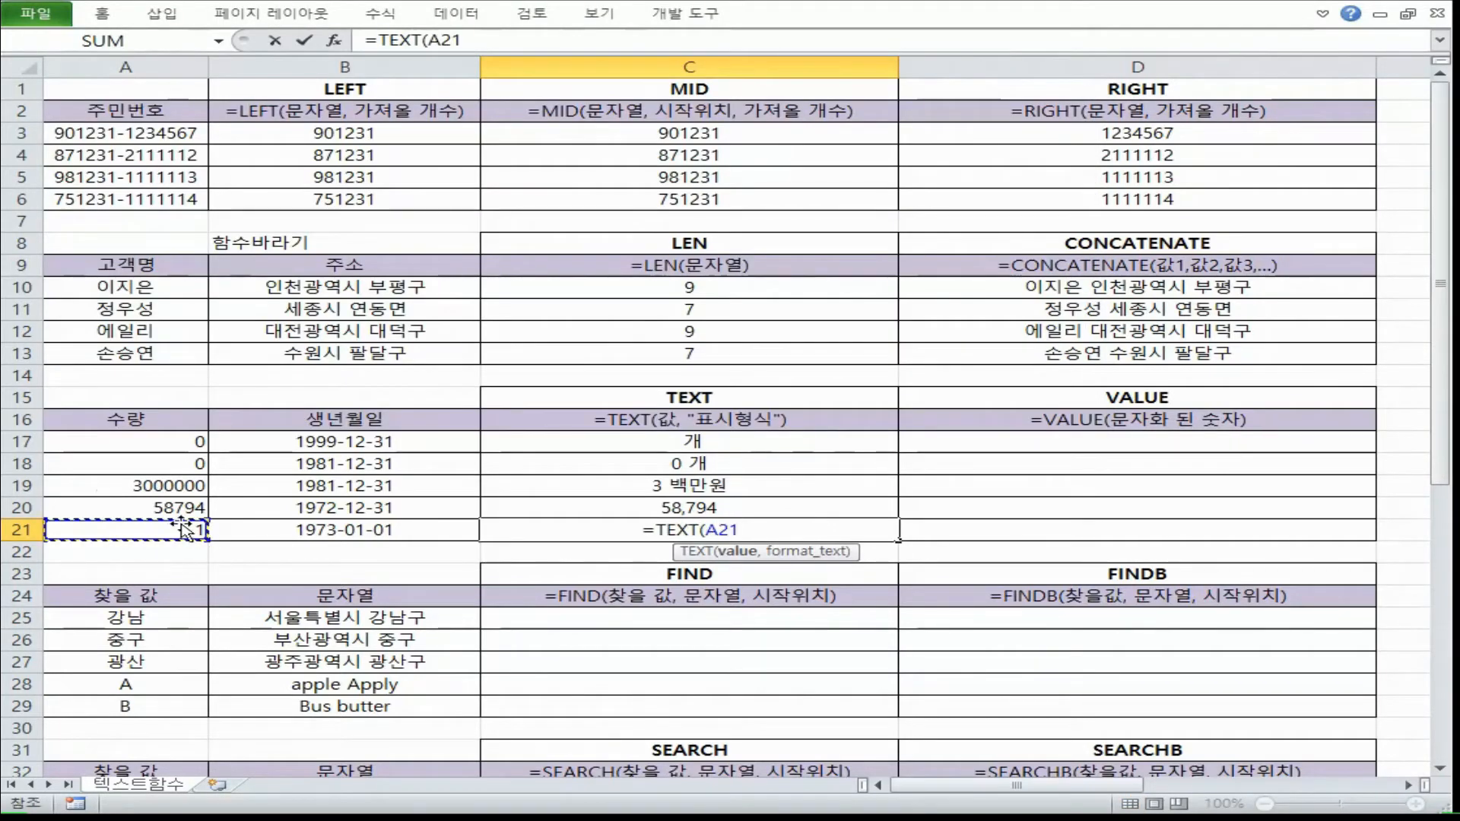
text(, "000"))
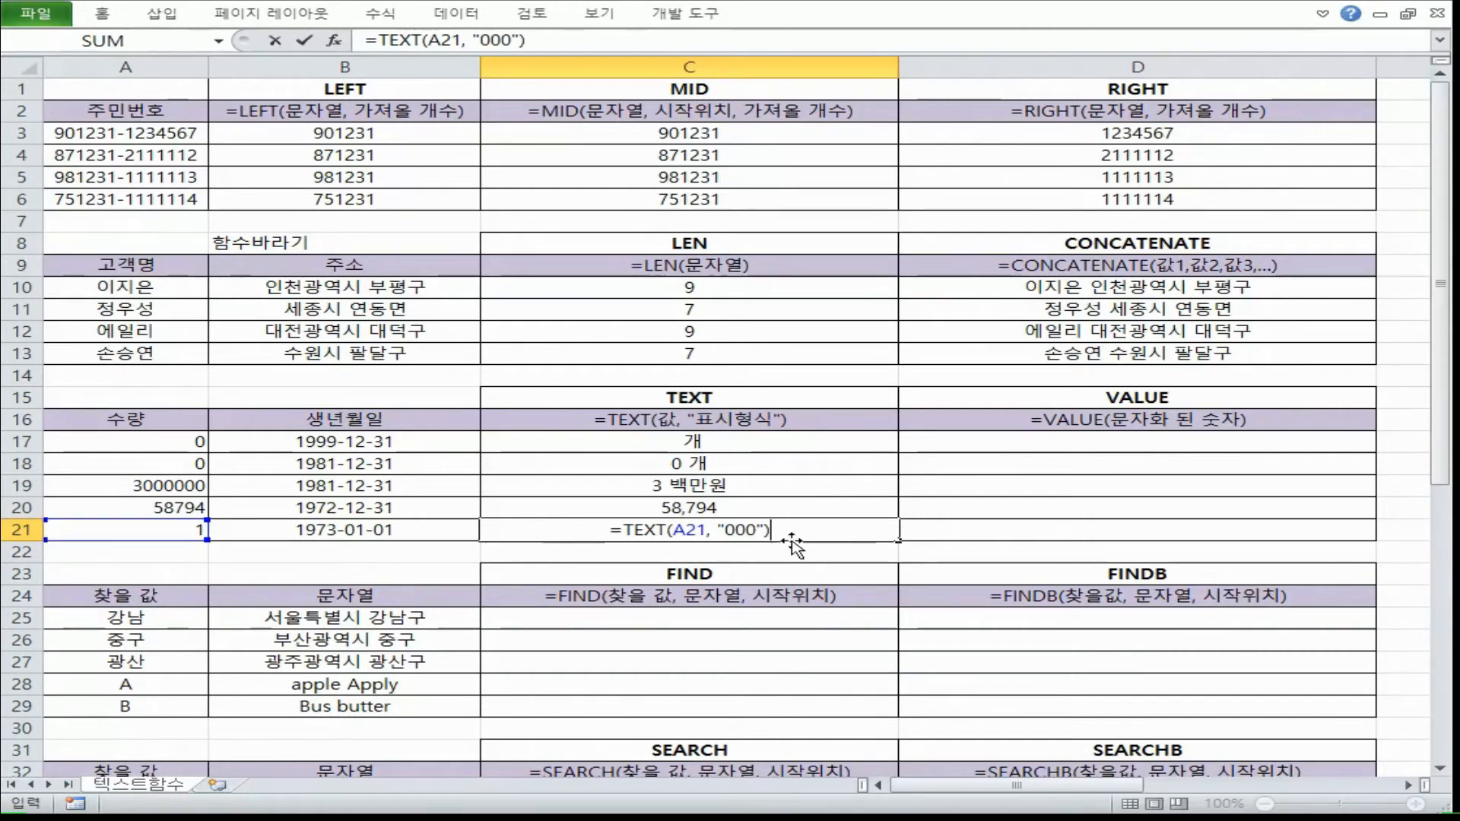
key(Return)
Step: Change the quantity in A21 to 30 to test the leading-zero format
double_click(182, 533)
key(BackSpace)
text(30)
key(Return)
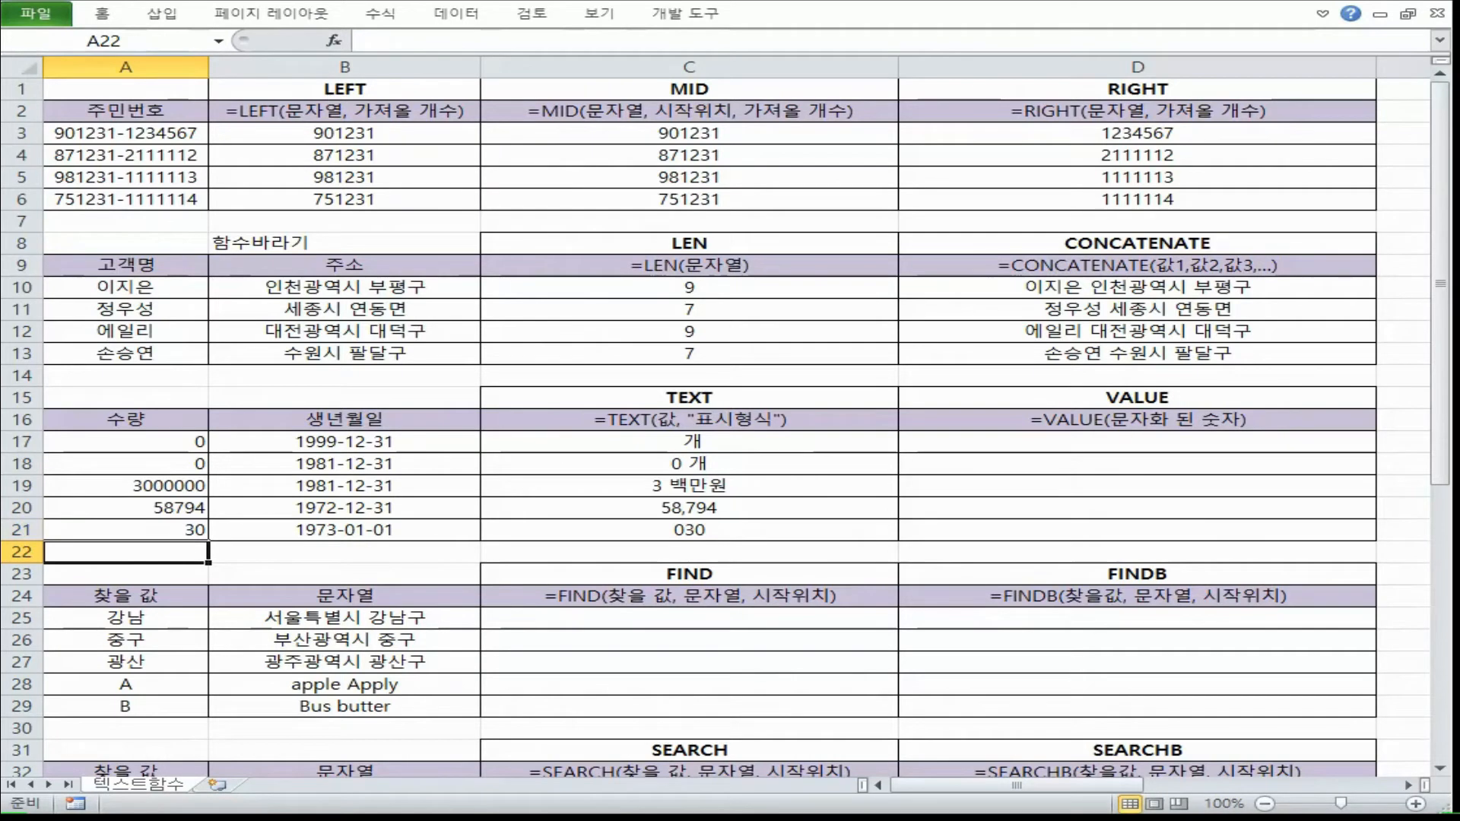
Step: Switch to the Notepad notes and review the two opening lines explaining how the # and 0 codes treat zero values
key(alt+Tab)
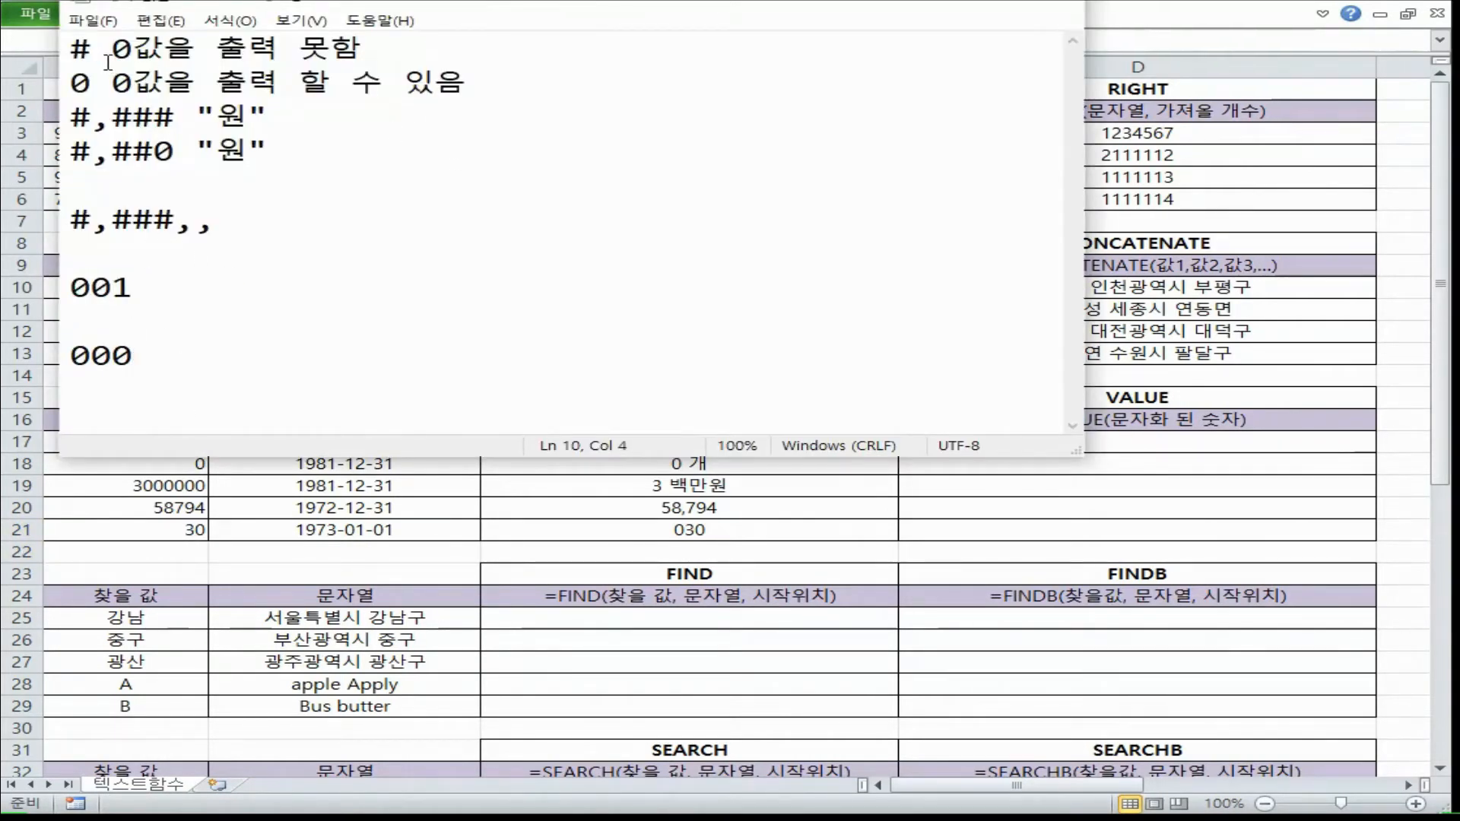
key(ctrl+Home)
key(shift+Down)
key(shift+Right)
key(shift+Right)
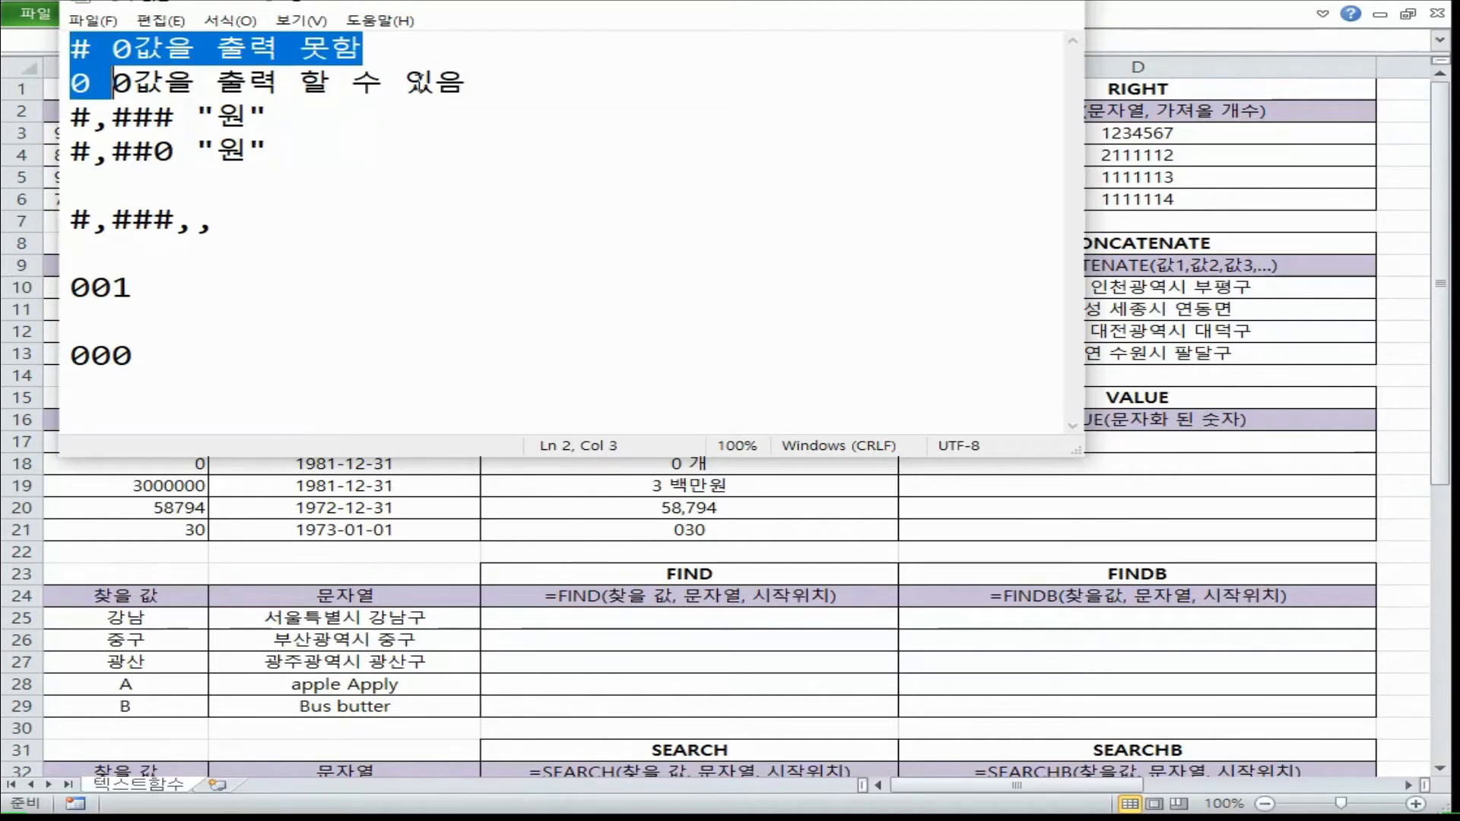
drag(493, 77, 15, 38)
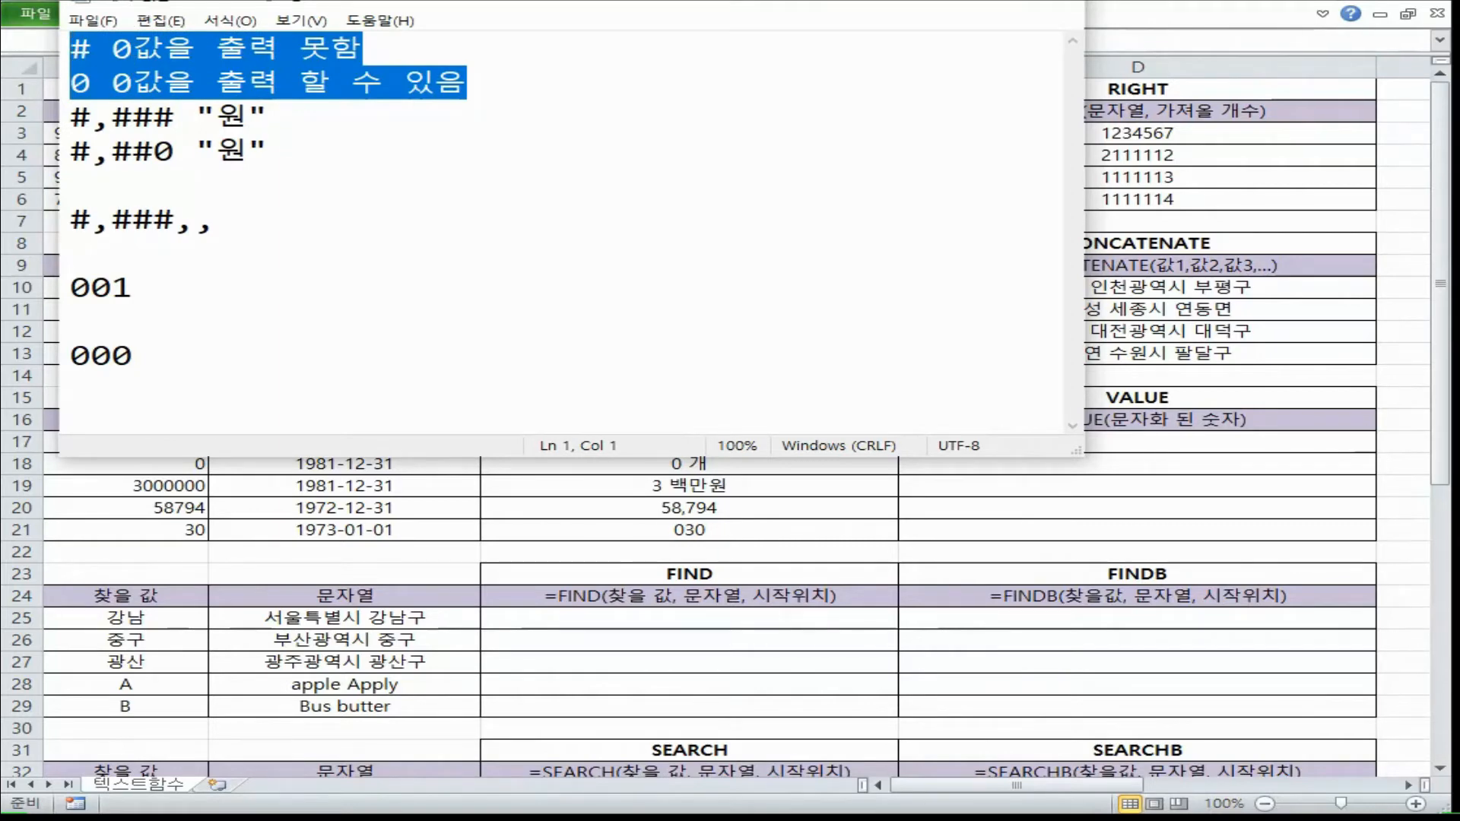
click(316, 114)
drag(72, 46, 92, 84)
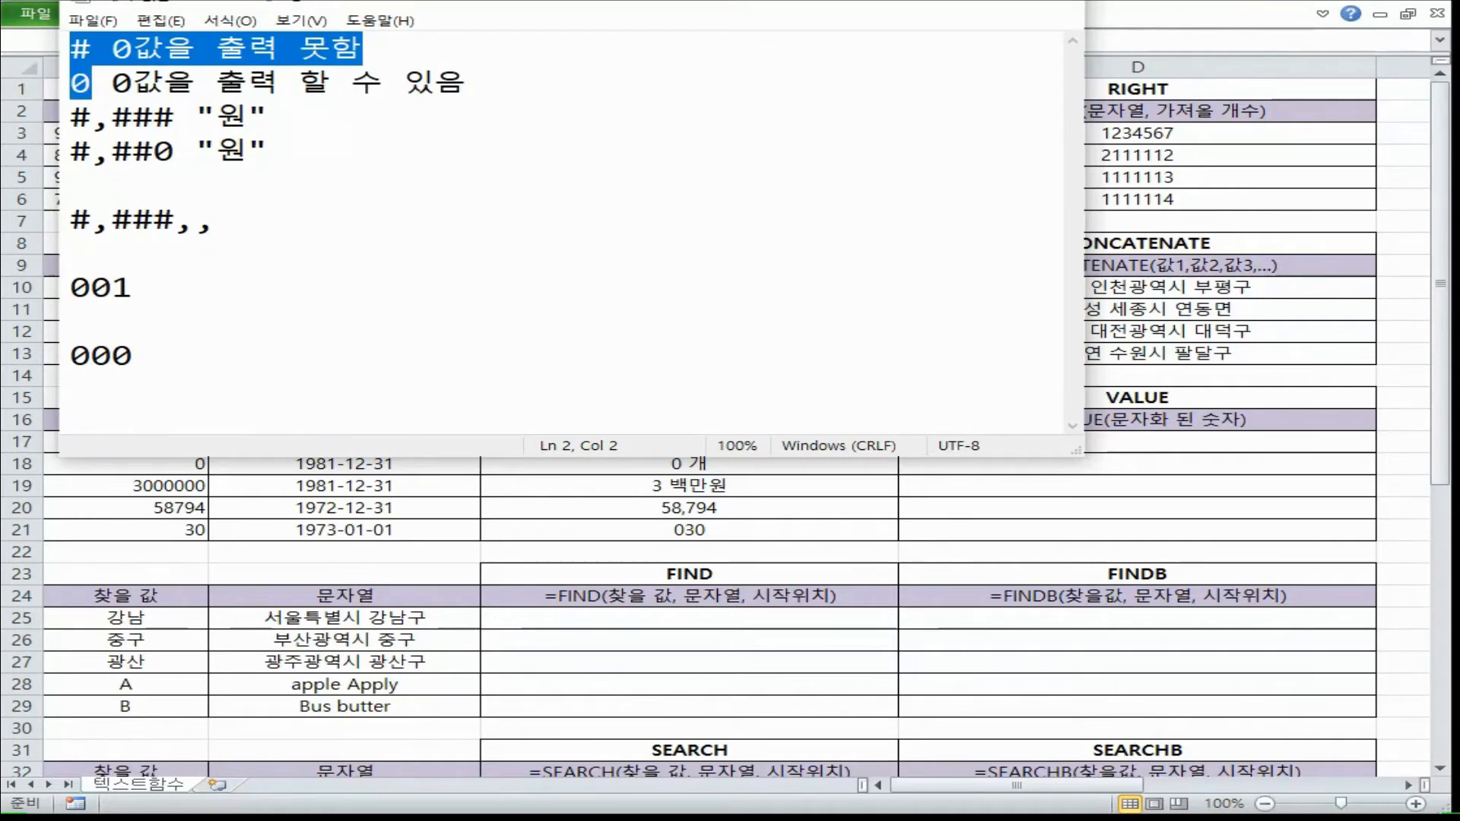
click(93, 83)
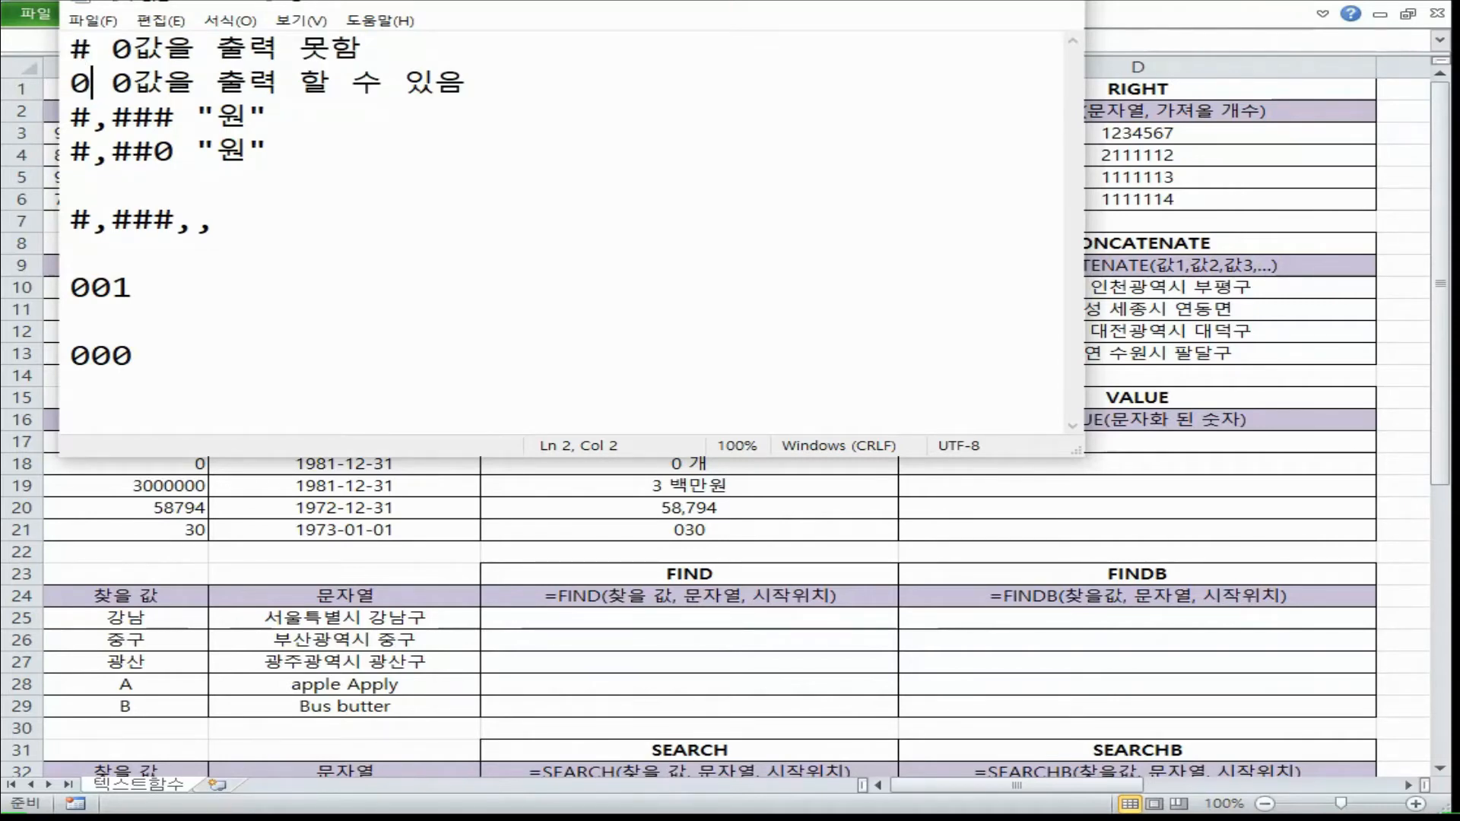
drag(92, 49, 67, 80)
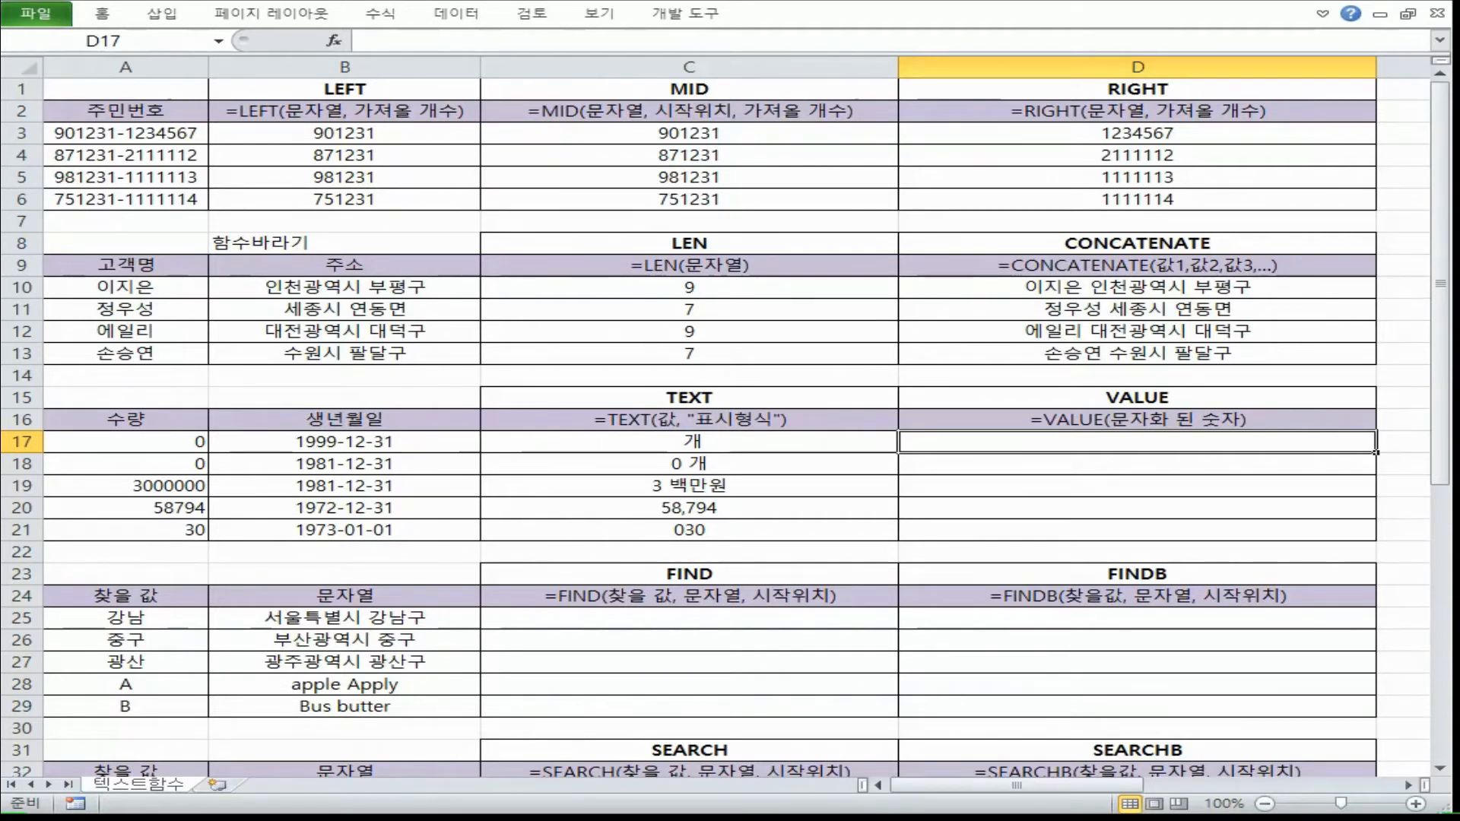
Step: Return to the Excel worksheet and examine the birth dates in B17:B21 and the extracted text in B3:D6
drag(426, 442, 426, 532)
click(1183, 440)
click(411, 443)
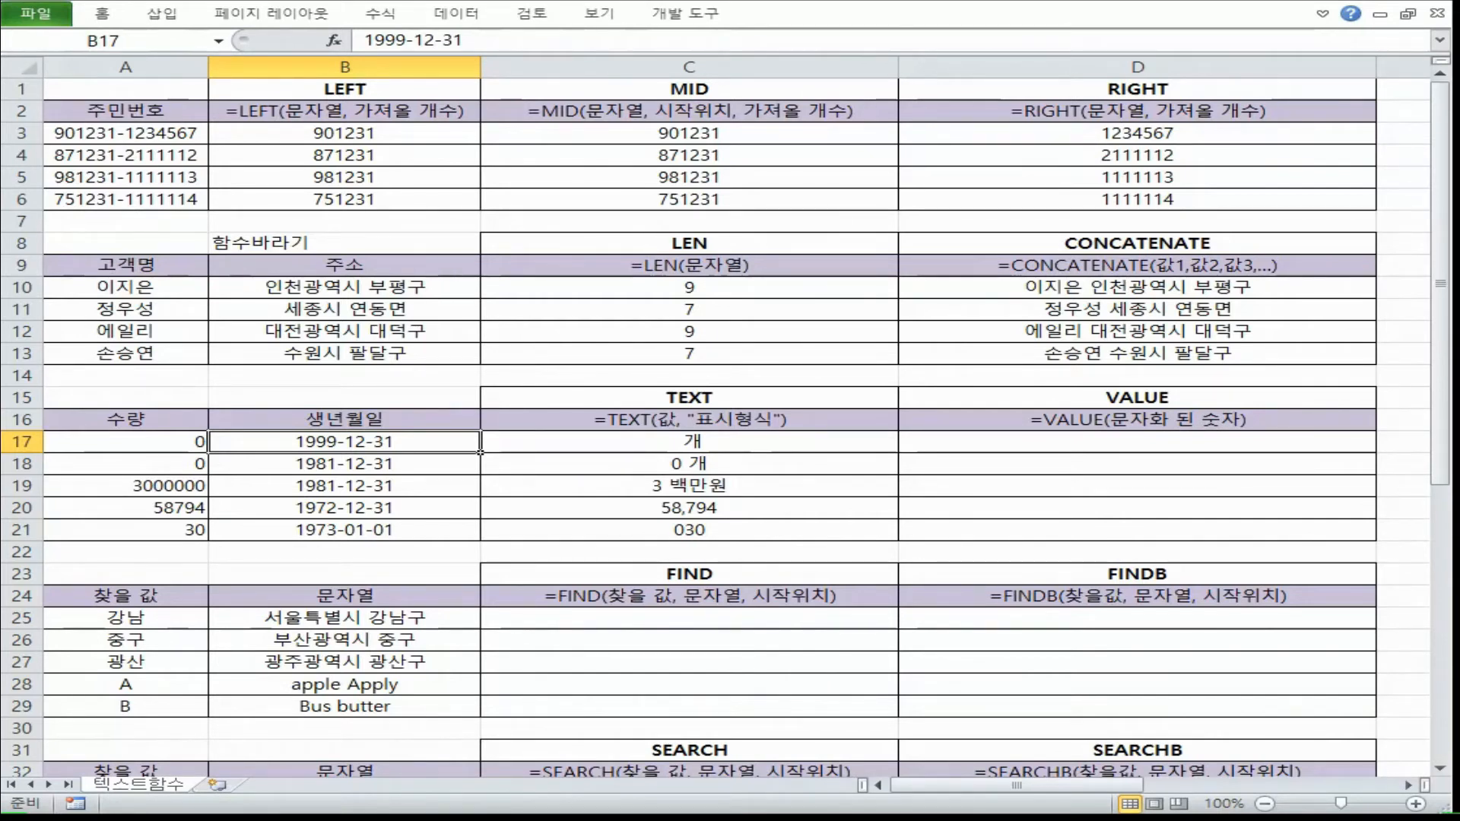
drag(345, 133, 1136, 199)
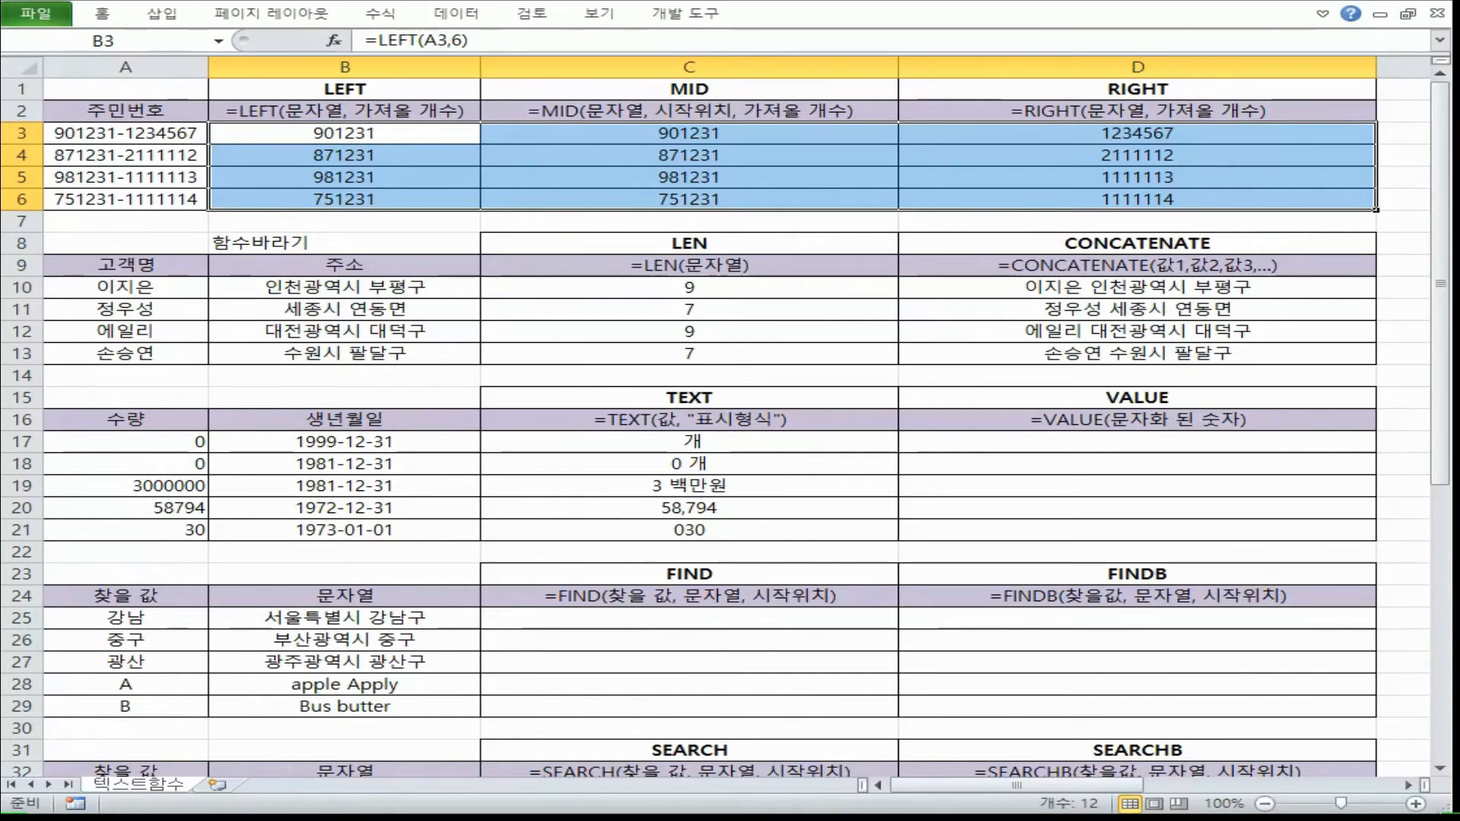
Step: Enter =VALUE(B17) in D17 and fill the formula down through D21
click(1250, 440)
text(=v)
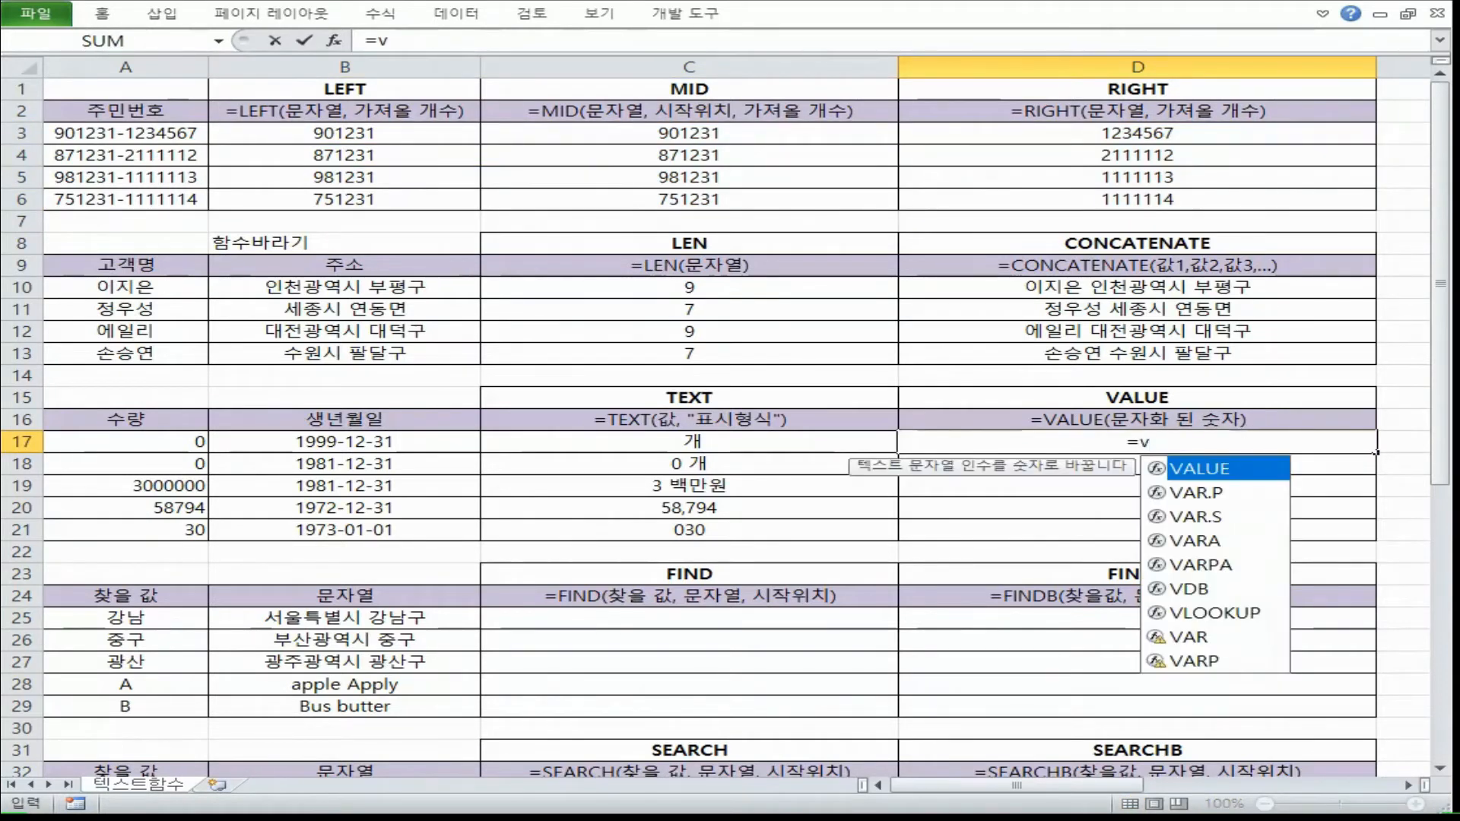
key(Tab)
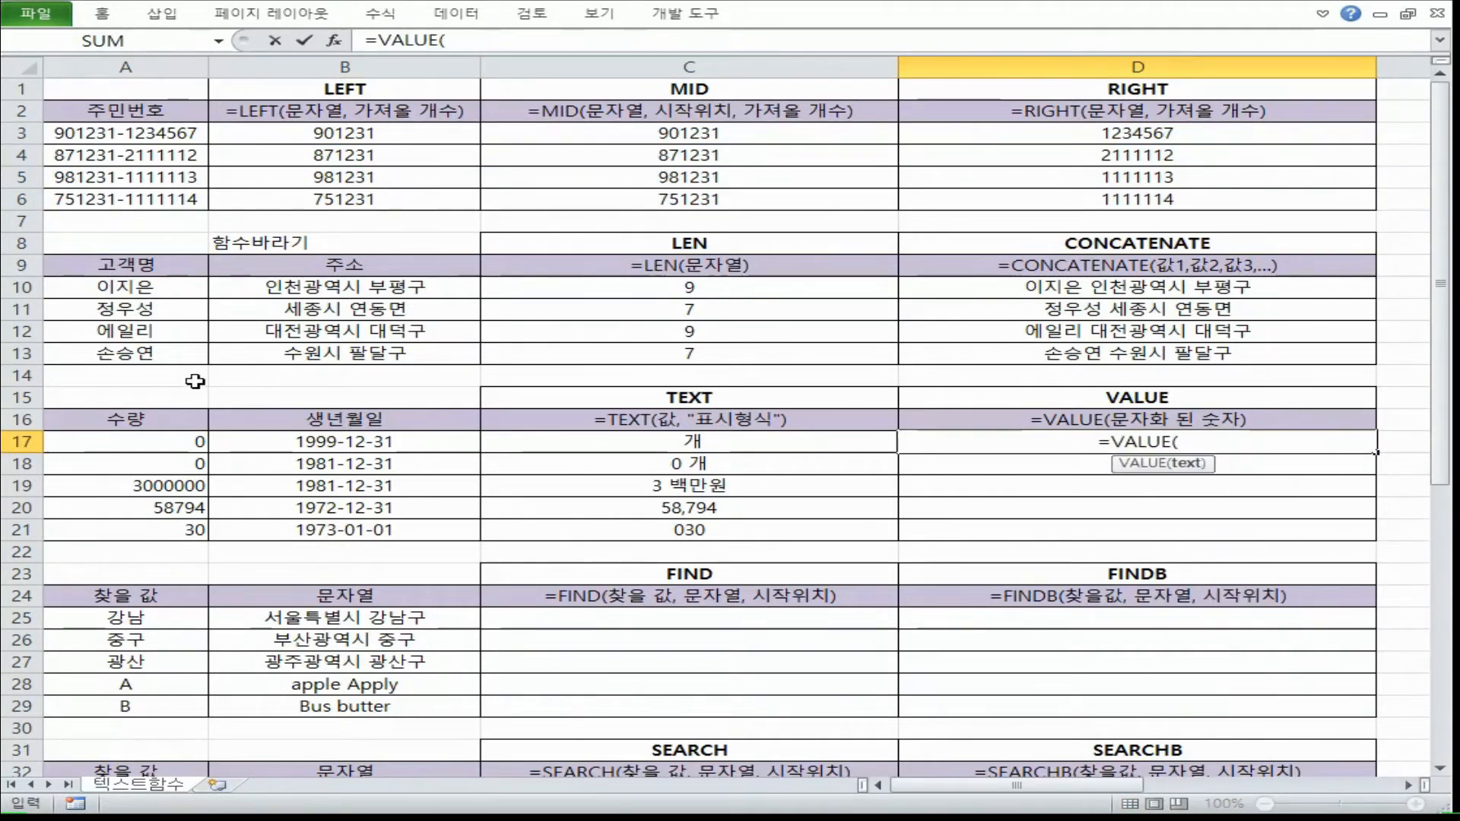
click(269, 442)
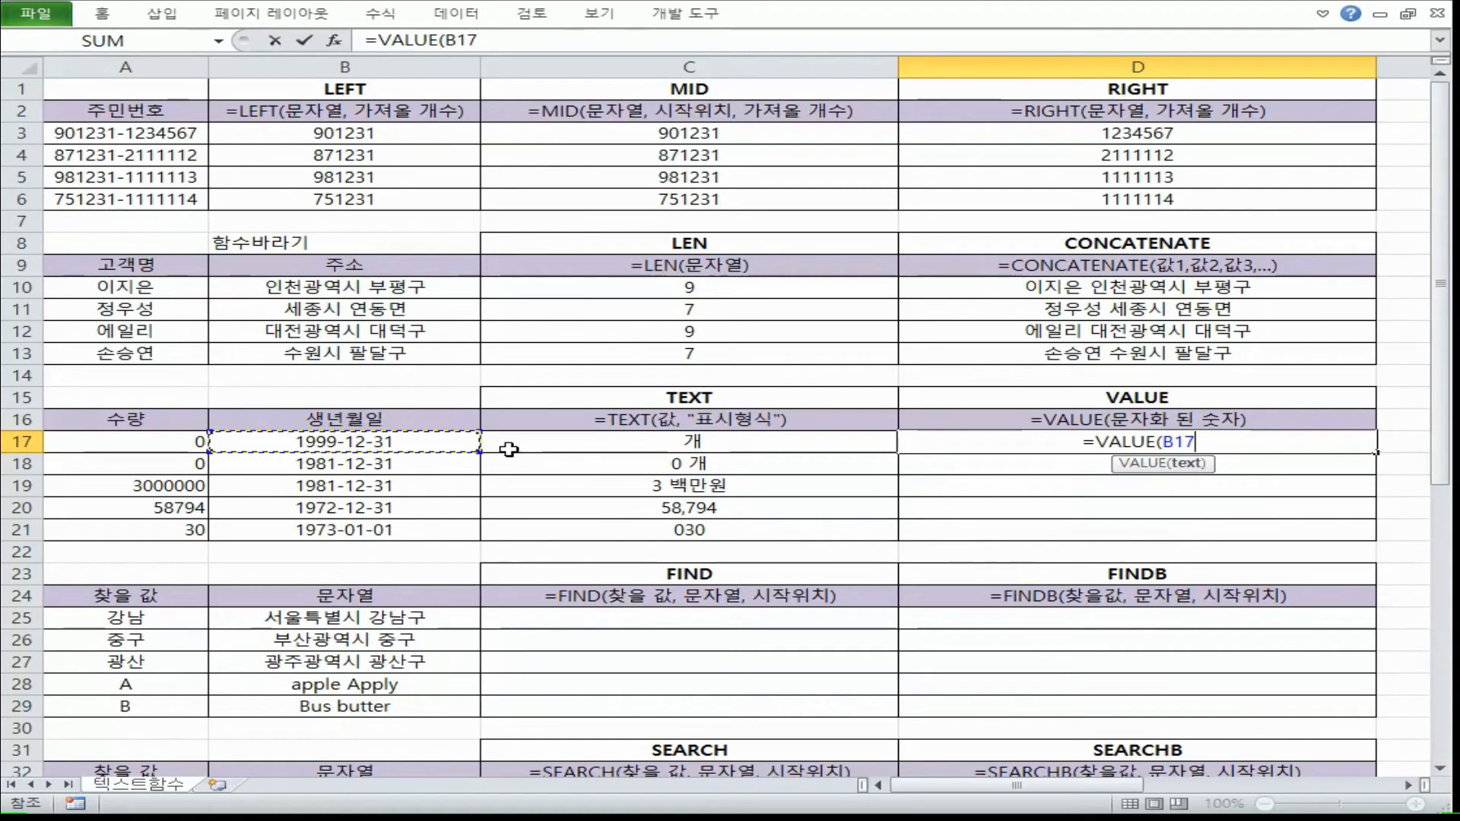
key(Return)
click(1225, 438)
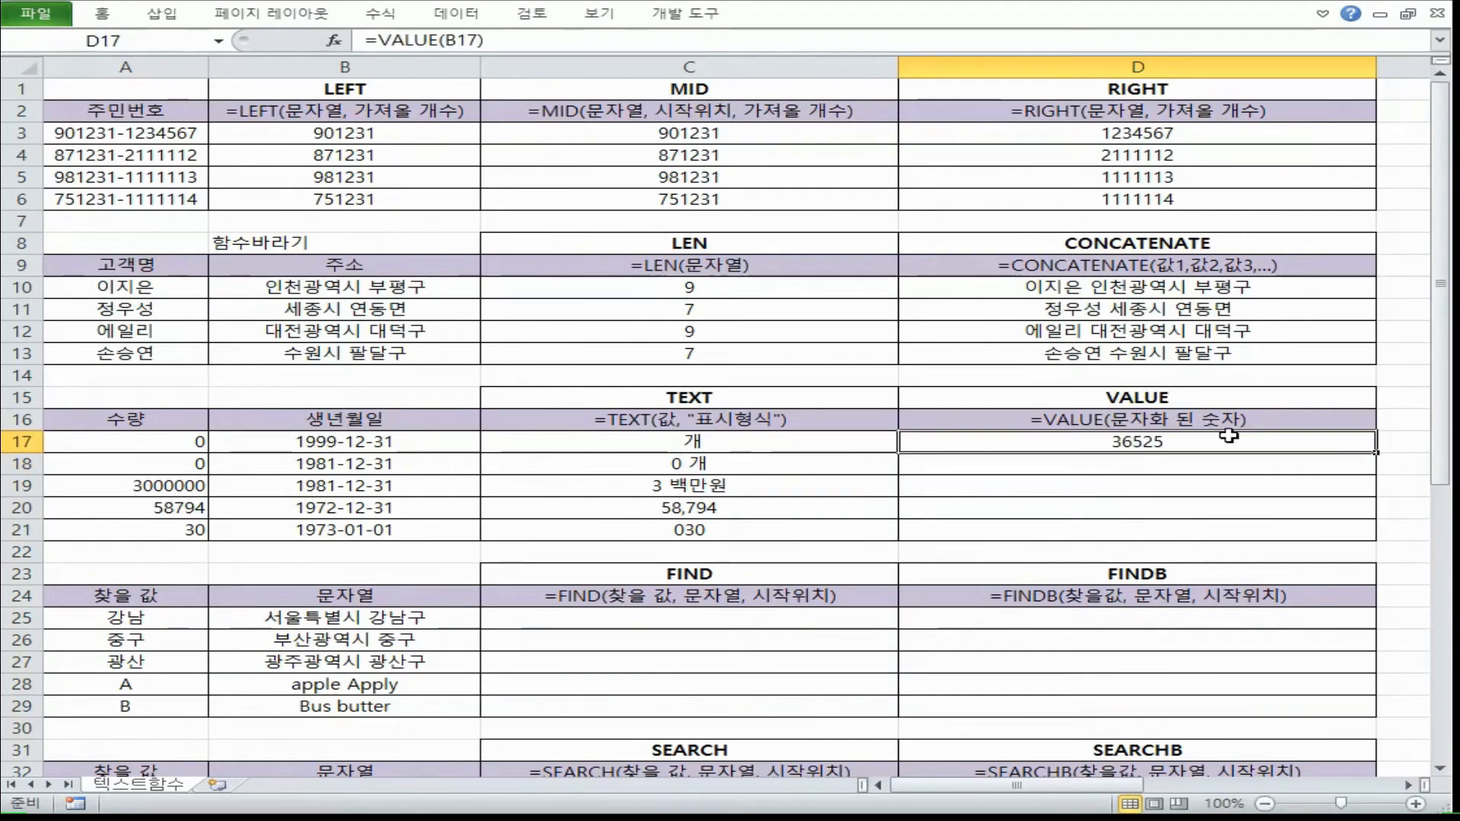
double_click(1376, 449)
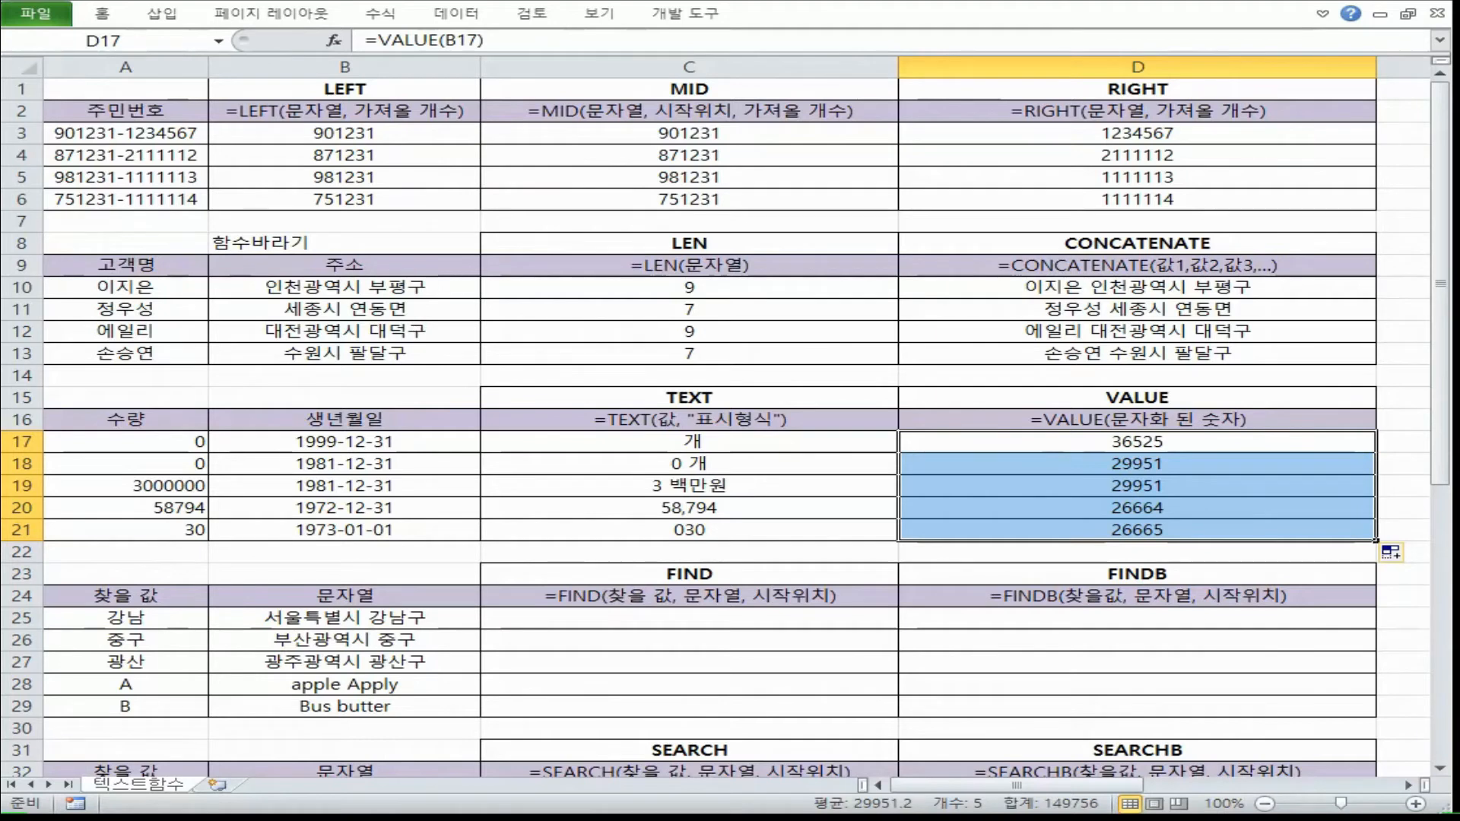
Step: Replace the birth date in B17 with the earliest date Excel supports and check the VALUE formula in D17
click(396, 443)
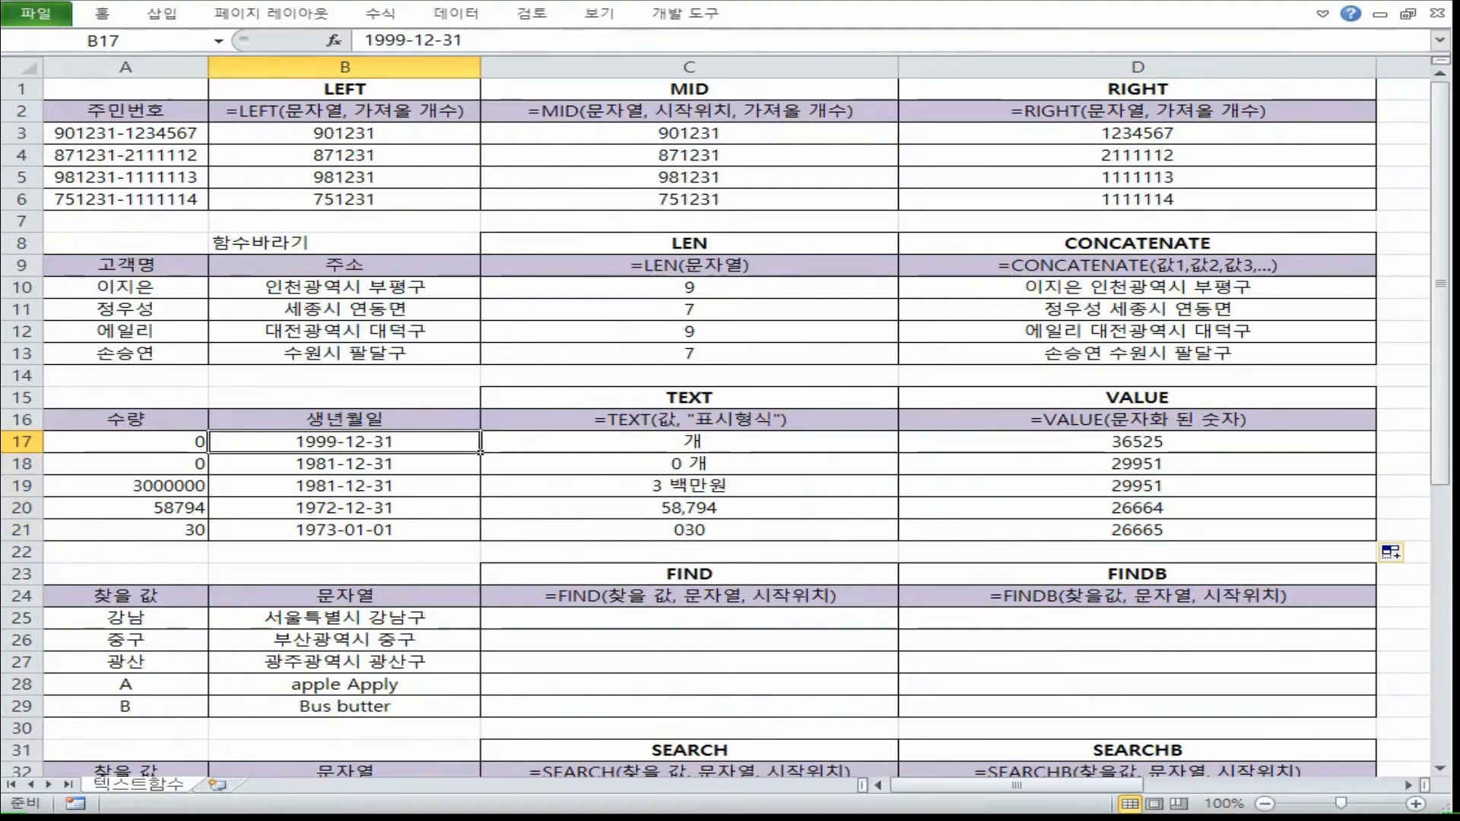
text(1900-1-1)
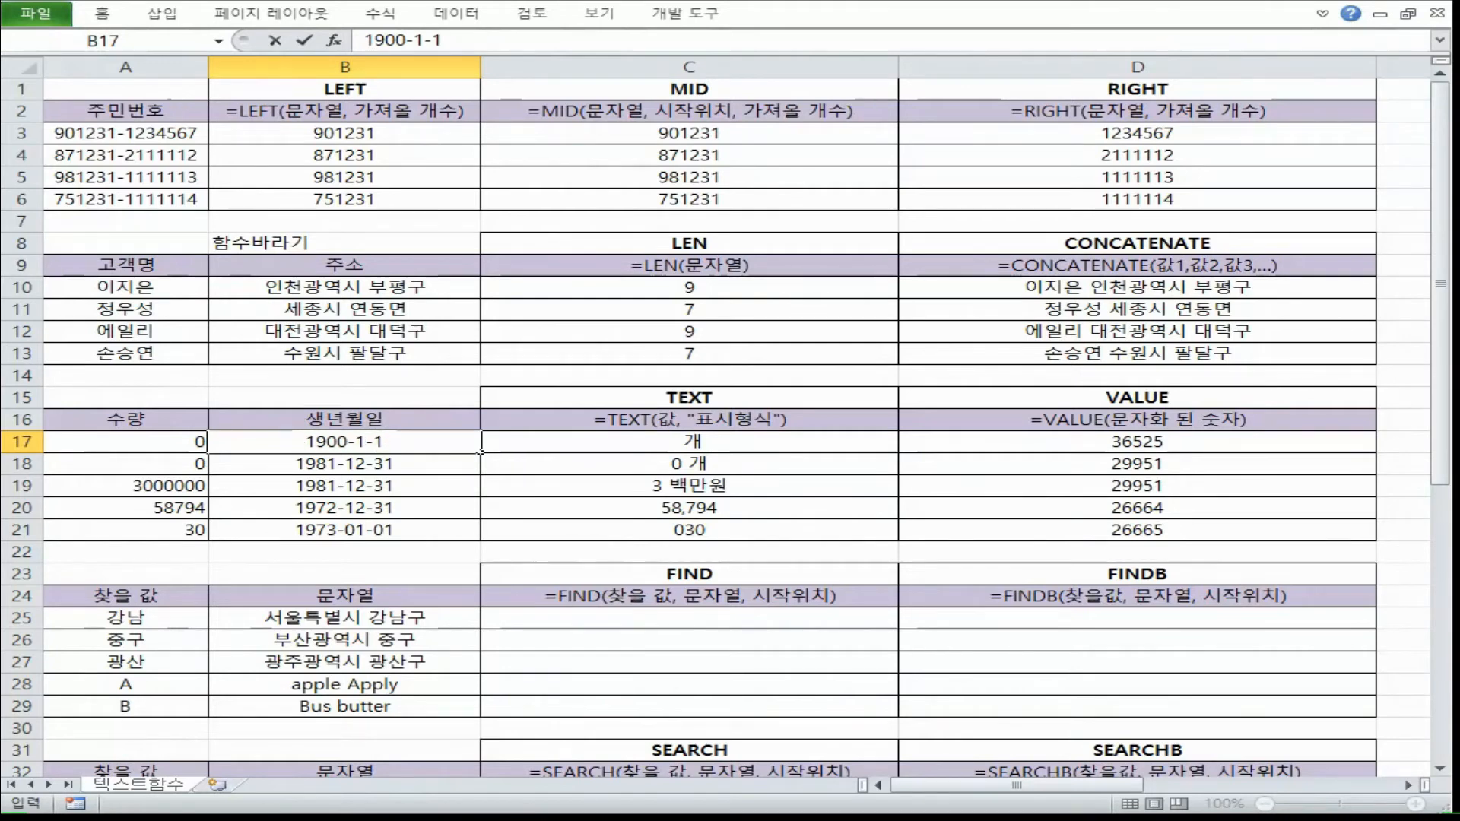
key(Return)
click(1285, 438)
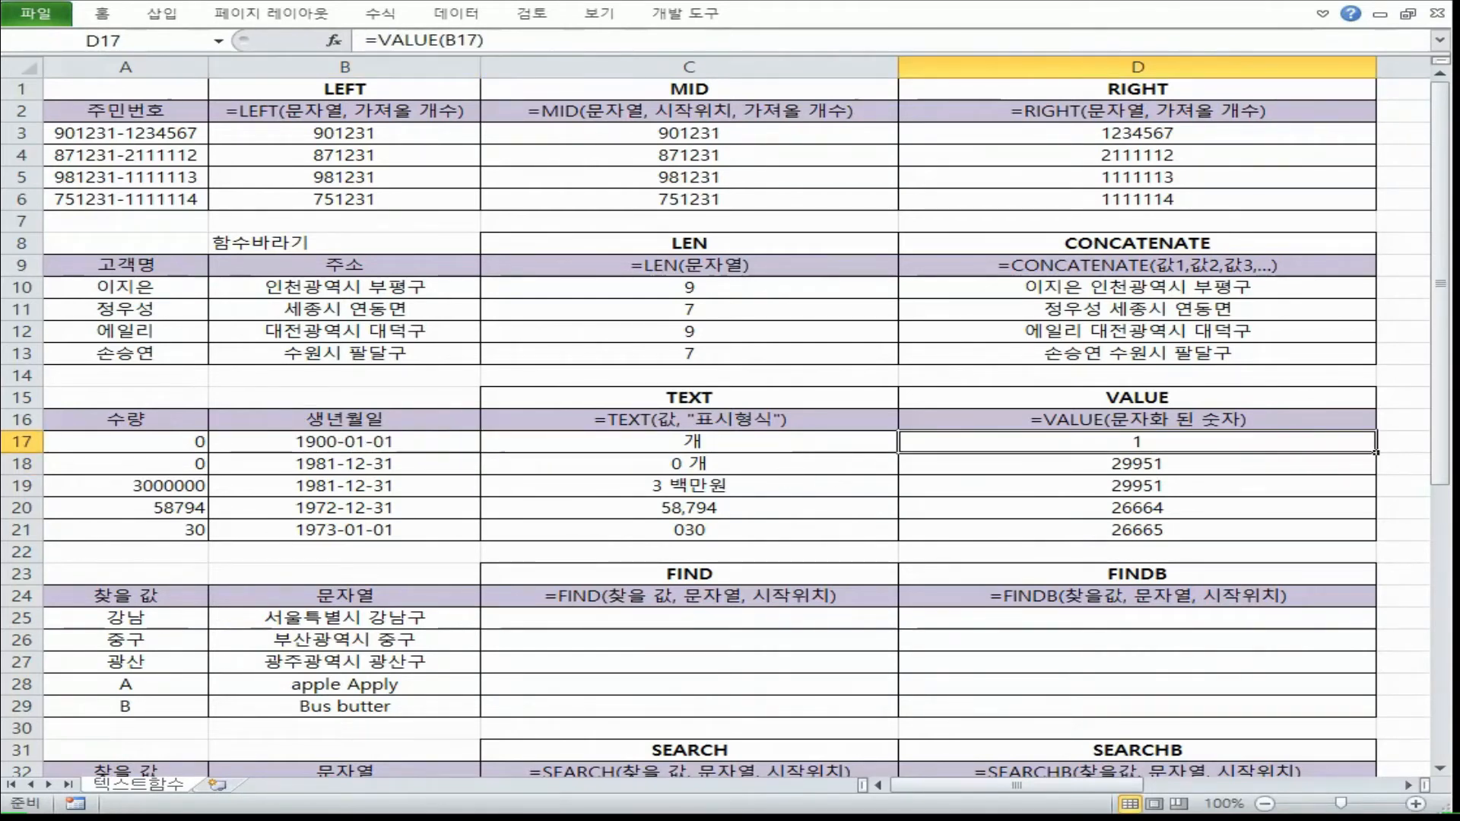
click(457, 442)
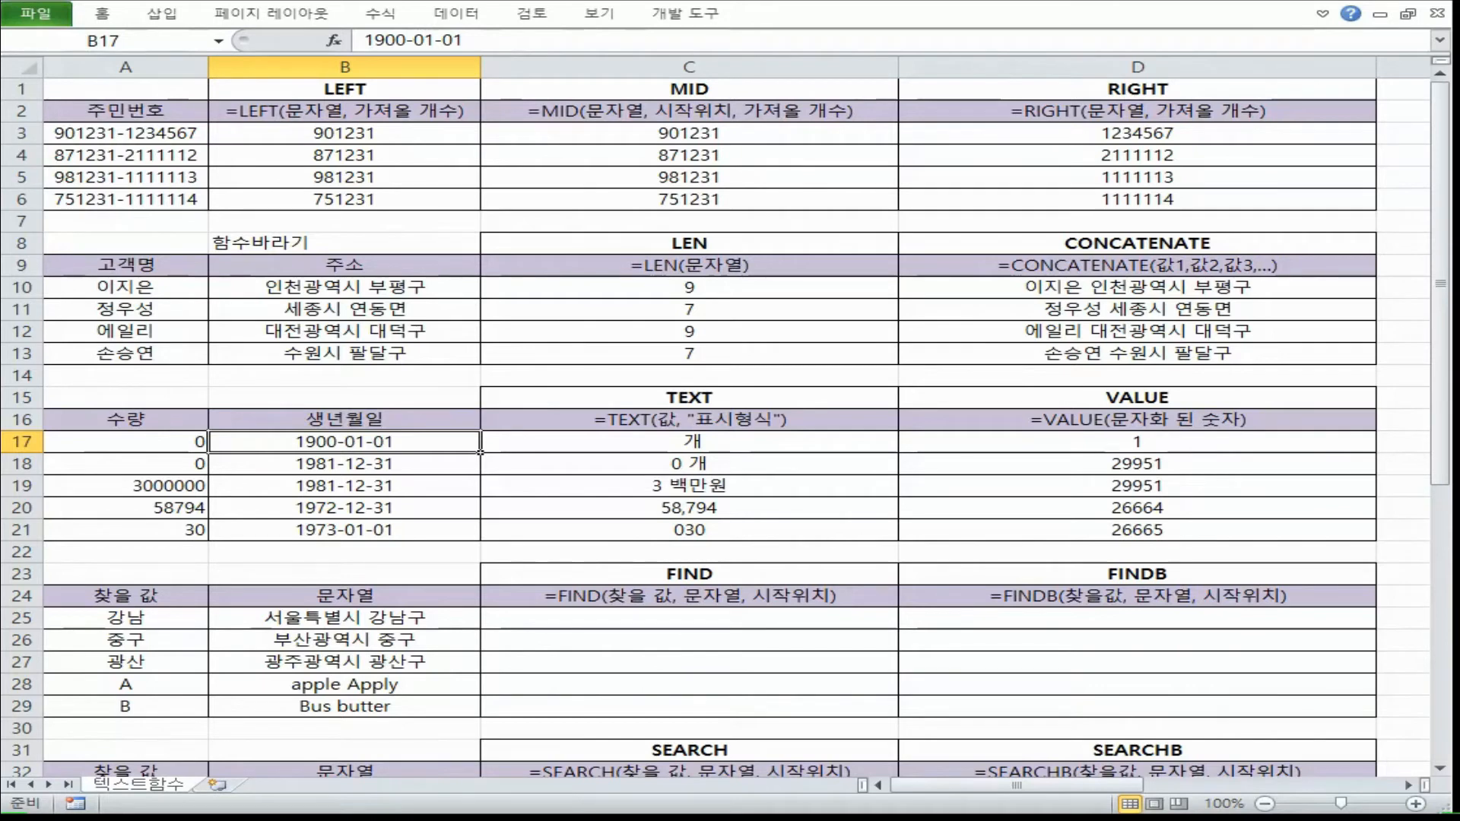
Step: Enter =B18-B17 in B22 to calculate the number of days between the two dates
click(301, 559)
text(=)
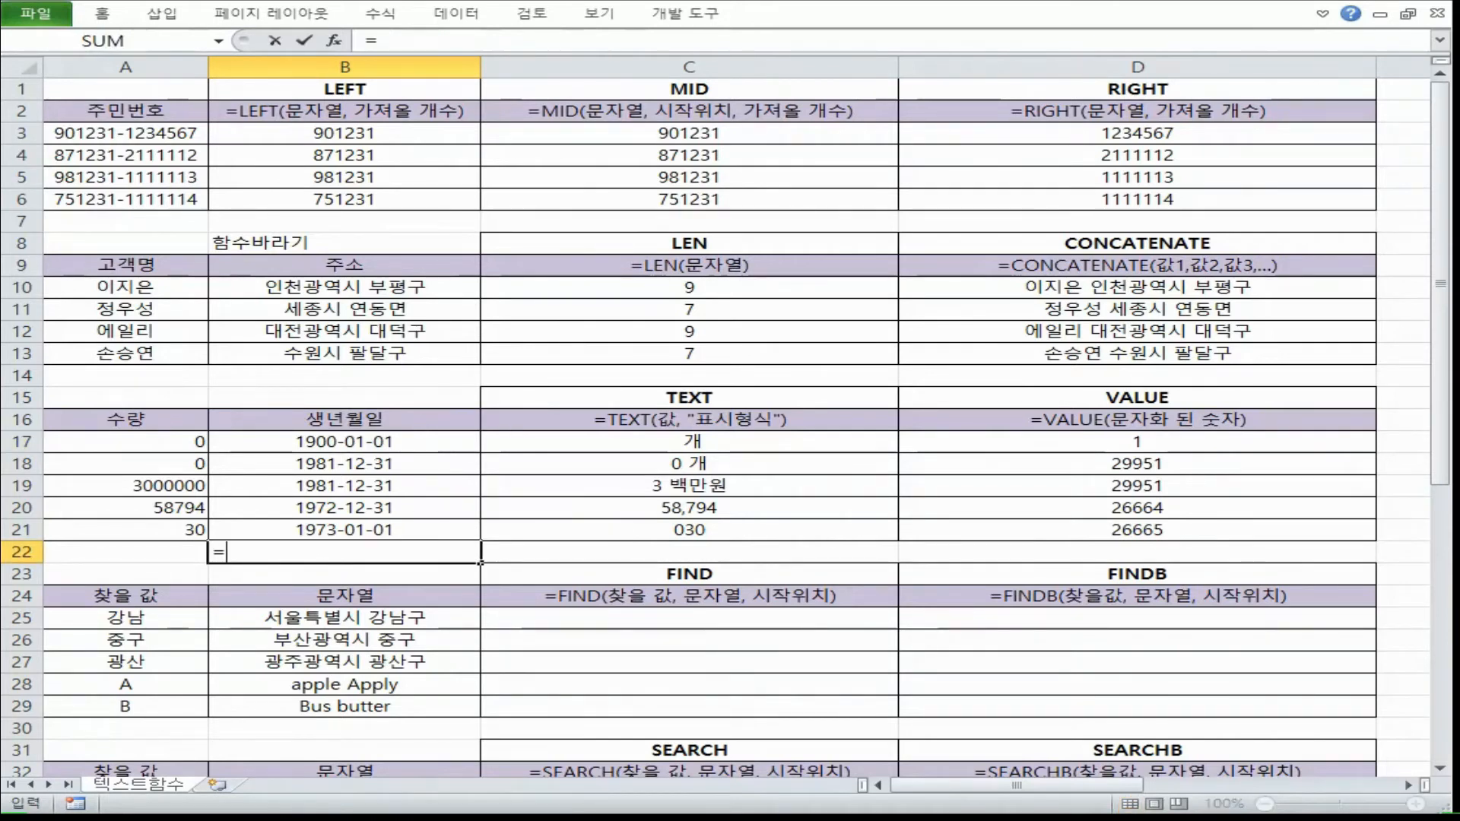
click(284, 464)
text(-)
click(347, 442)
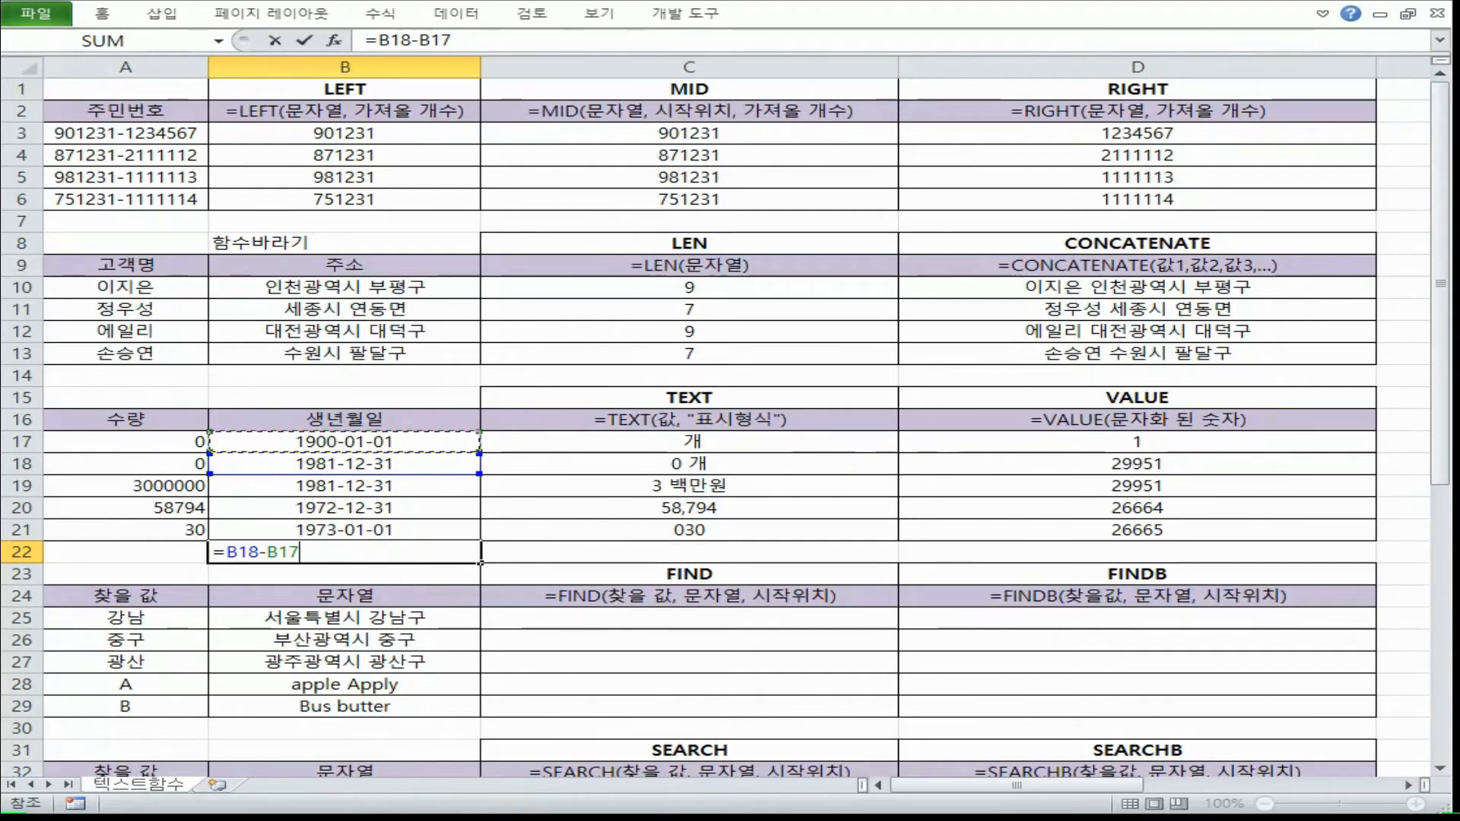
key(Return)
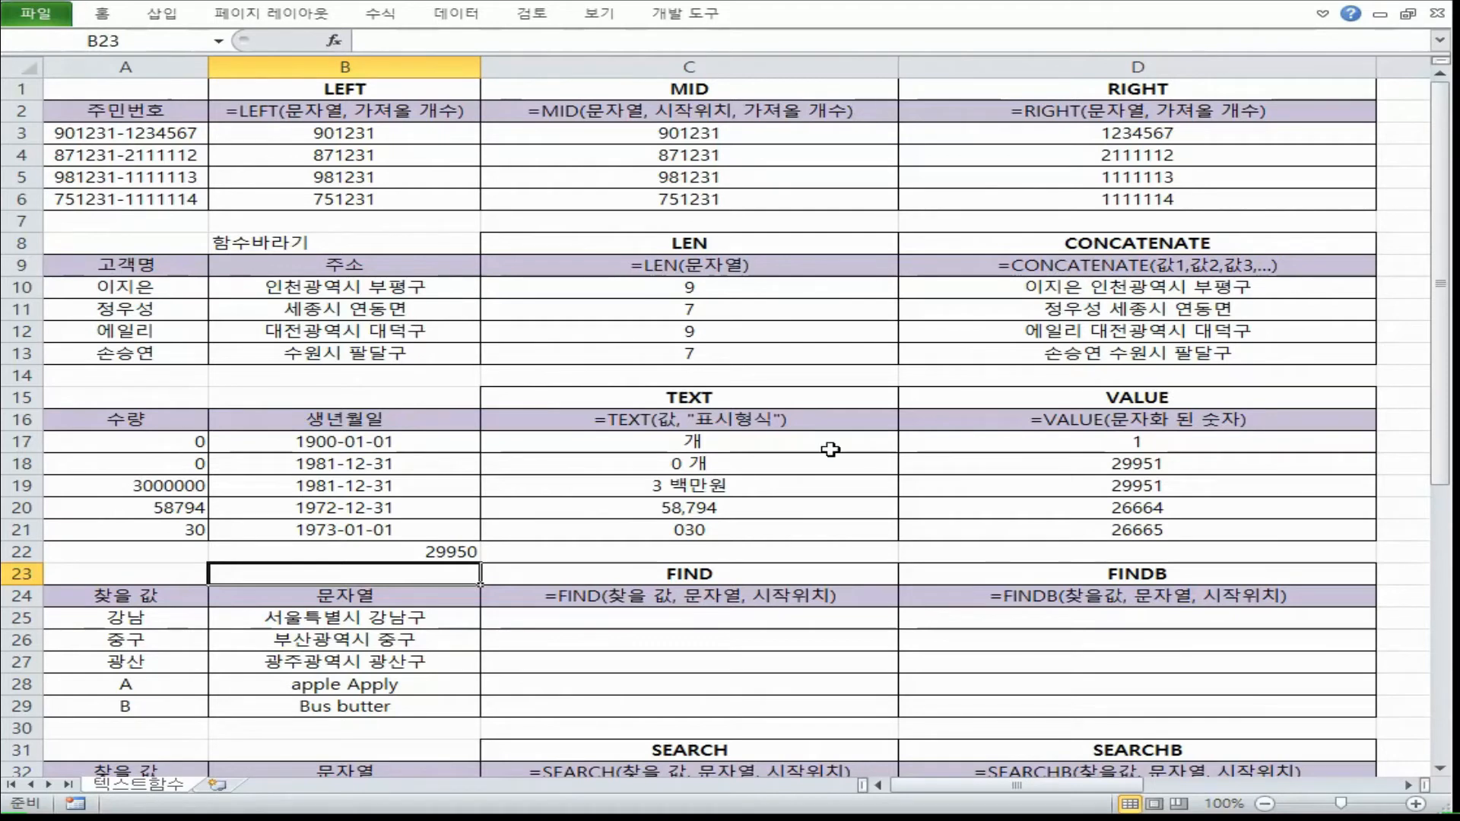
Step: Compare the date in B17 with the result of the VALUE formula in D17
click(1004, 440)
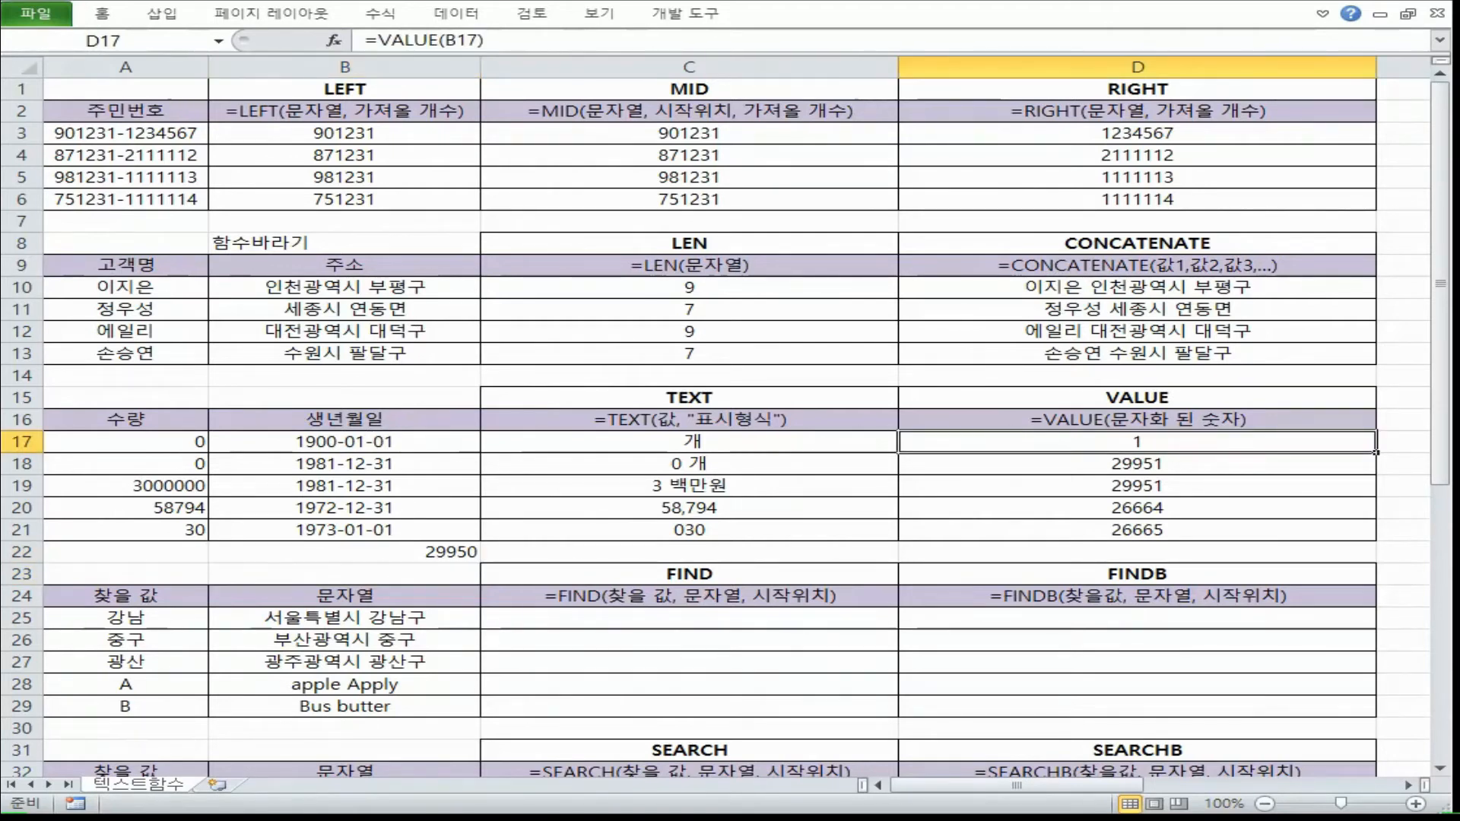
key(Left)
key(Left)
click(1007, 449)
click(368, 449)
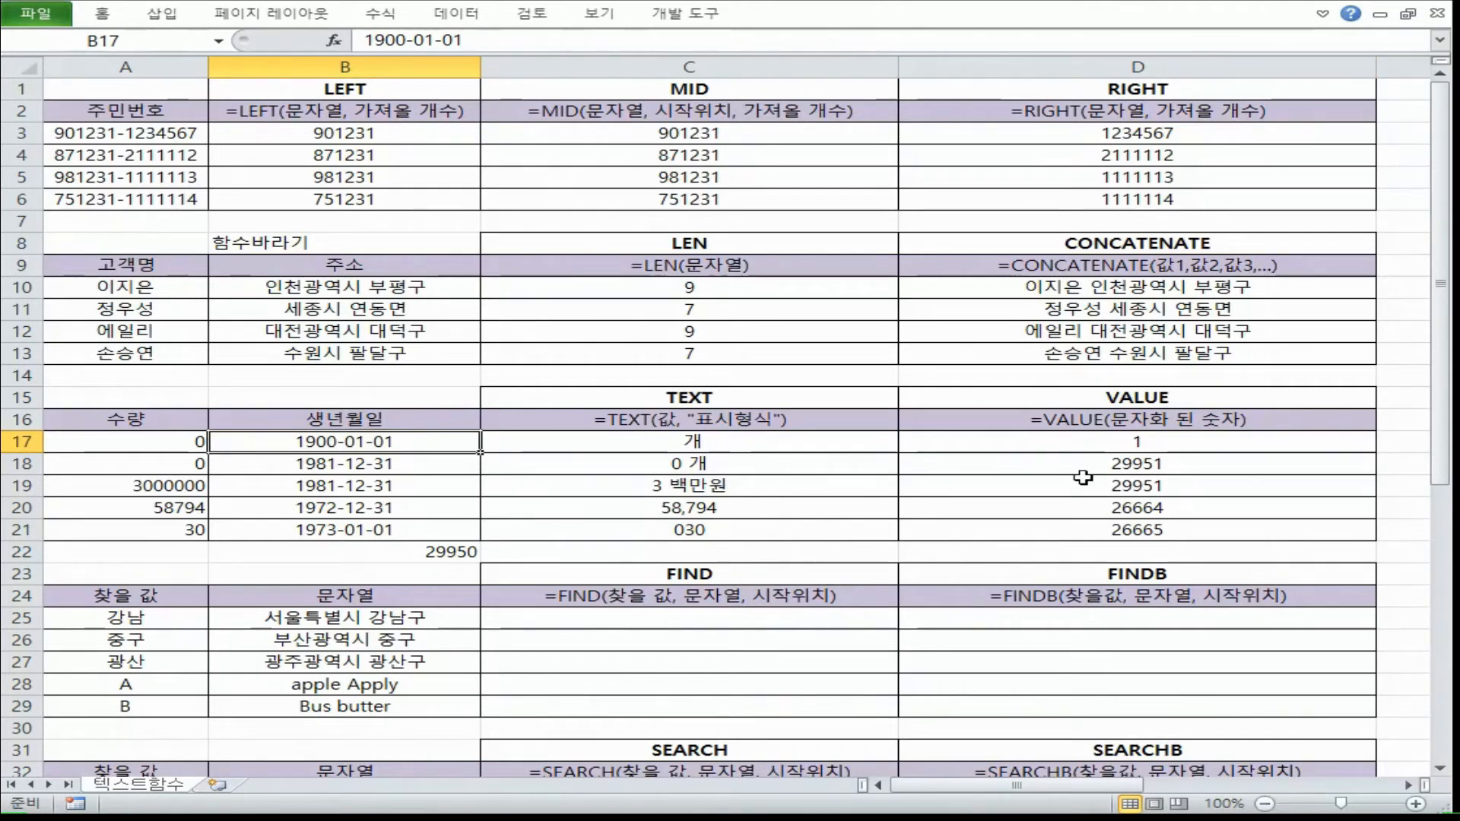
click(1133, 443)
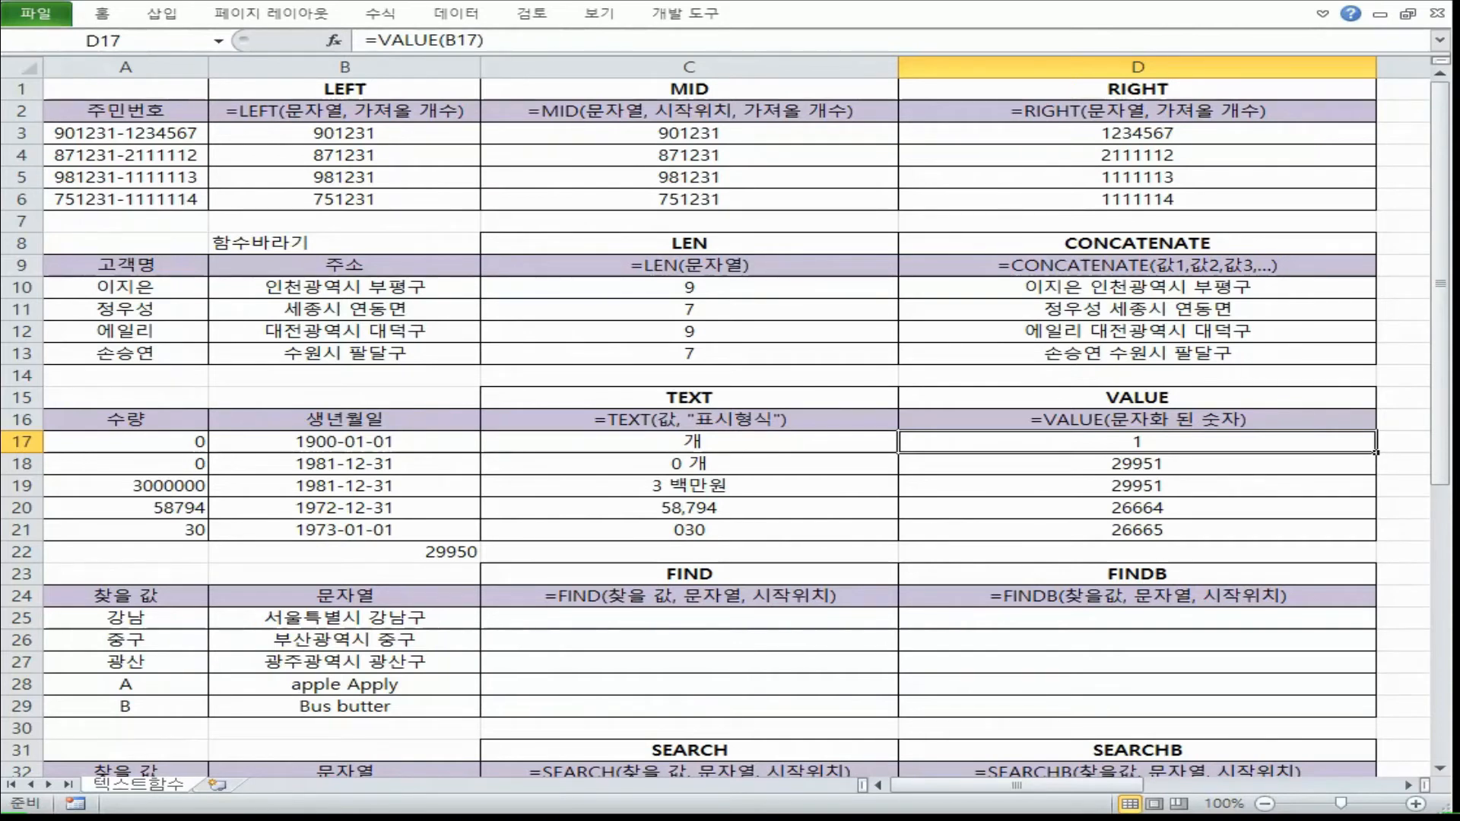
Step: Replace the date in B17 with the text 함수바라기 and check how the VALUE formula in D17 responds
click(345, 442)
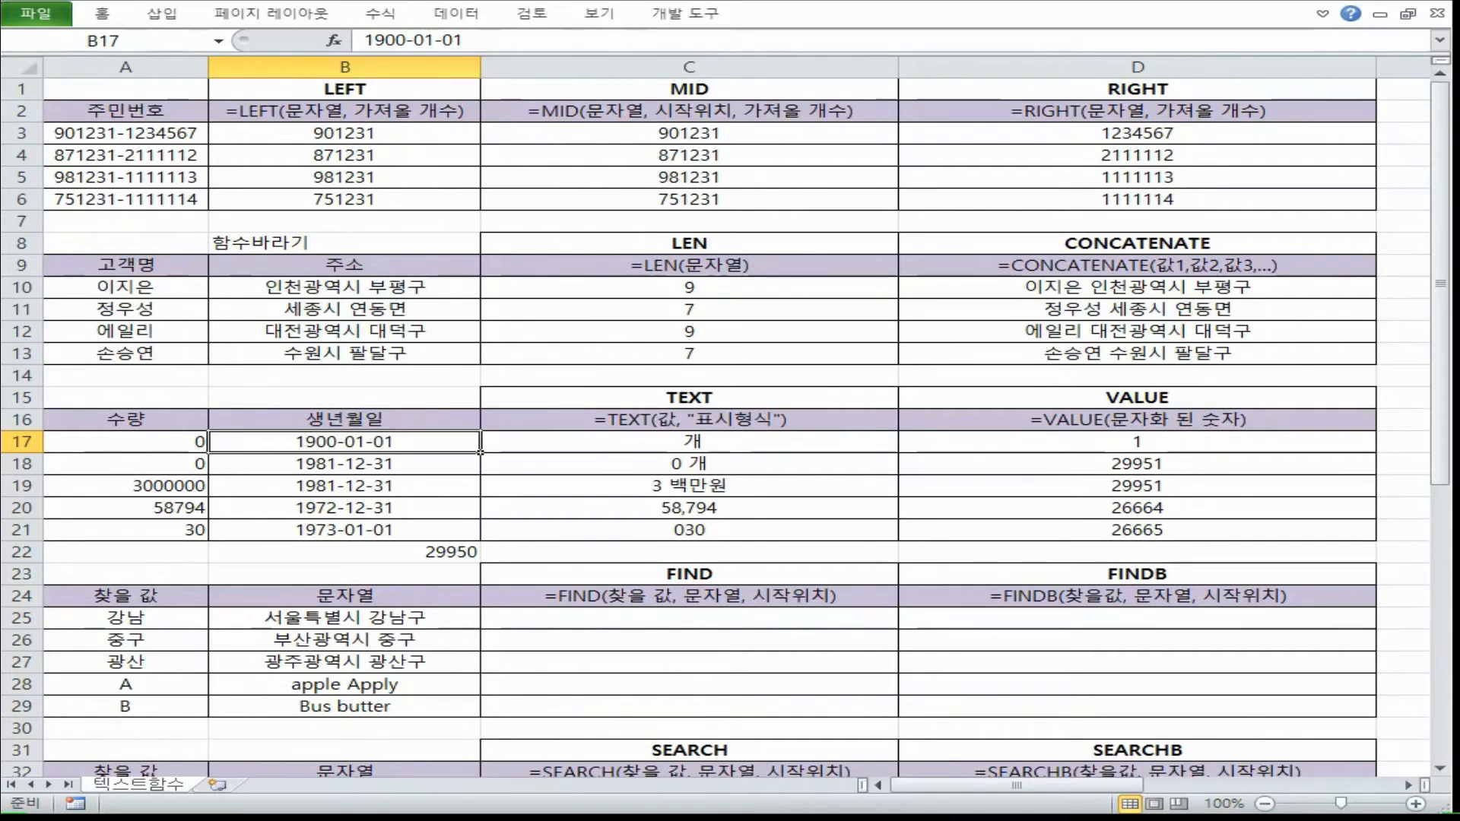
text(함수바라기)
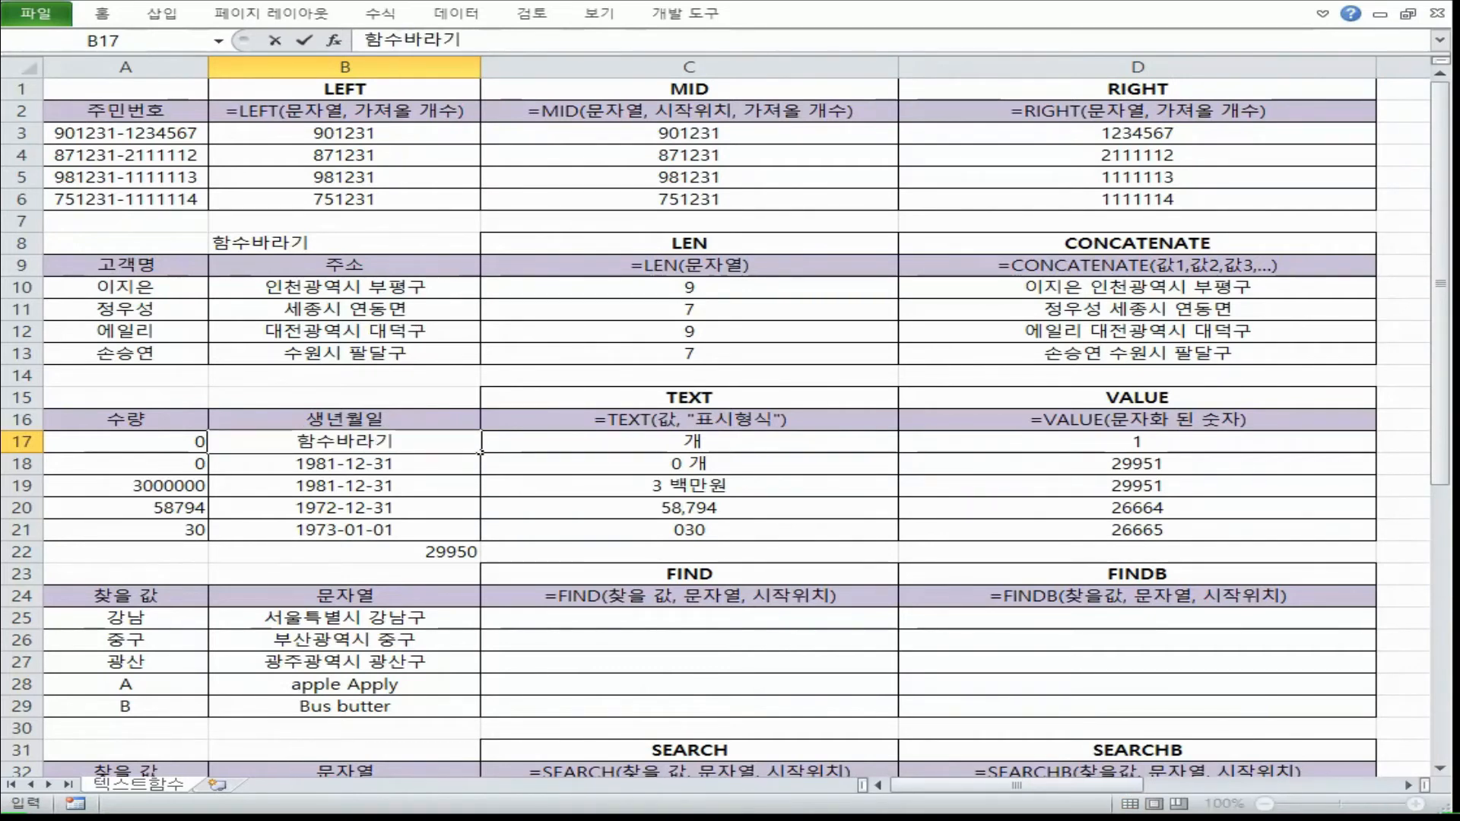
key(Return)
click(1076, 448)
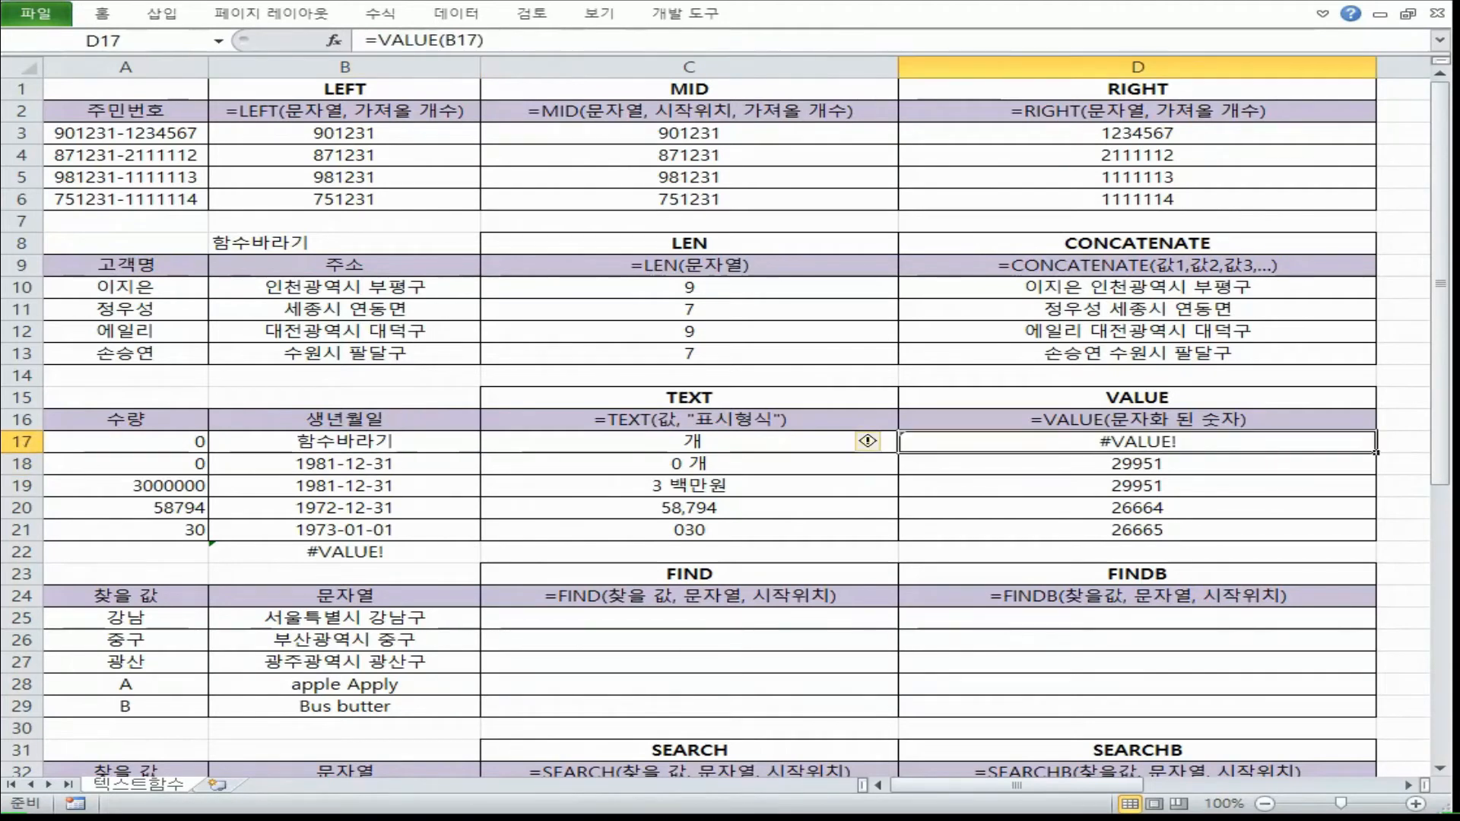
click(335, 444)
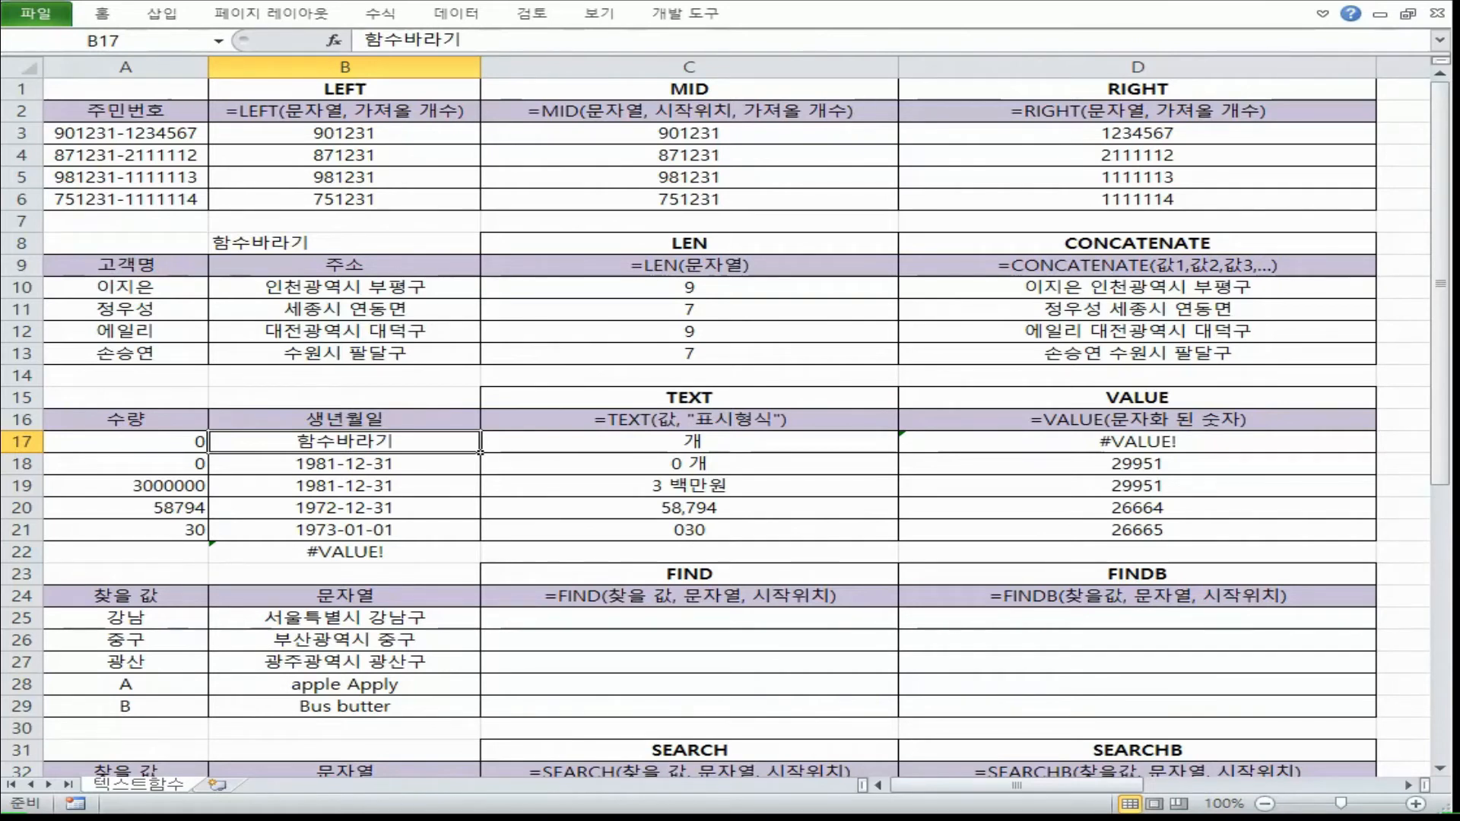
Step: Compare the text in B17 with the VALUE formula in D17
key(Right)
key(Right)
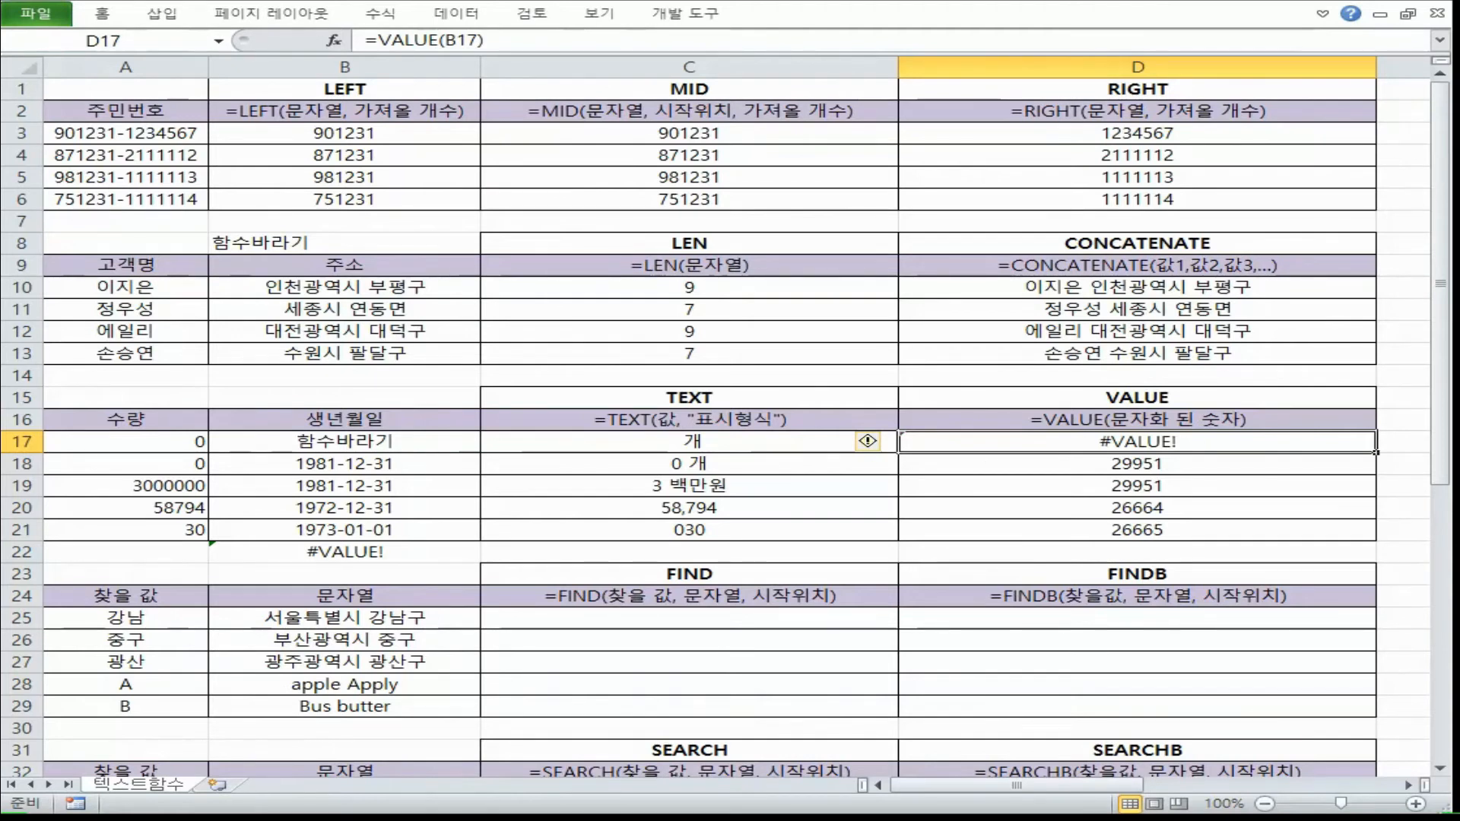
click(370, 445)
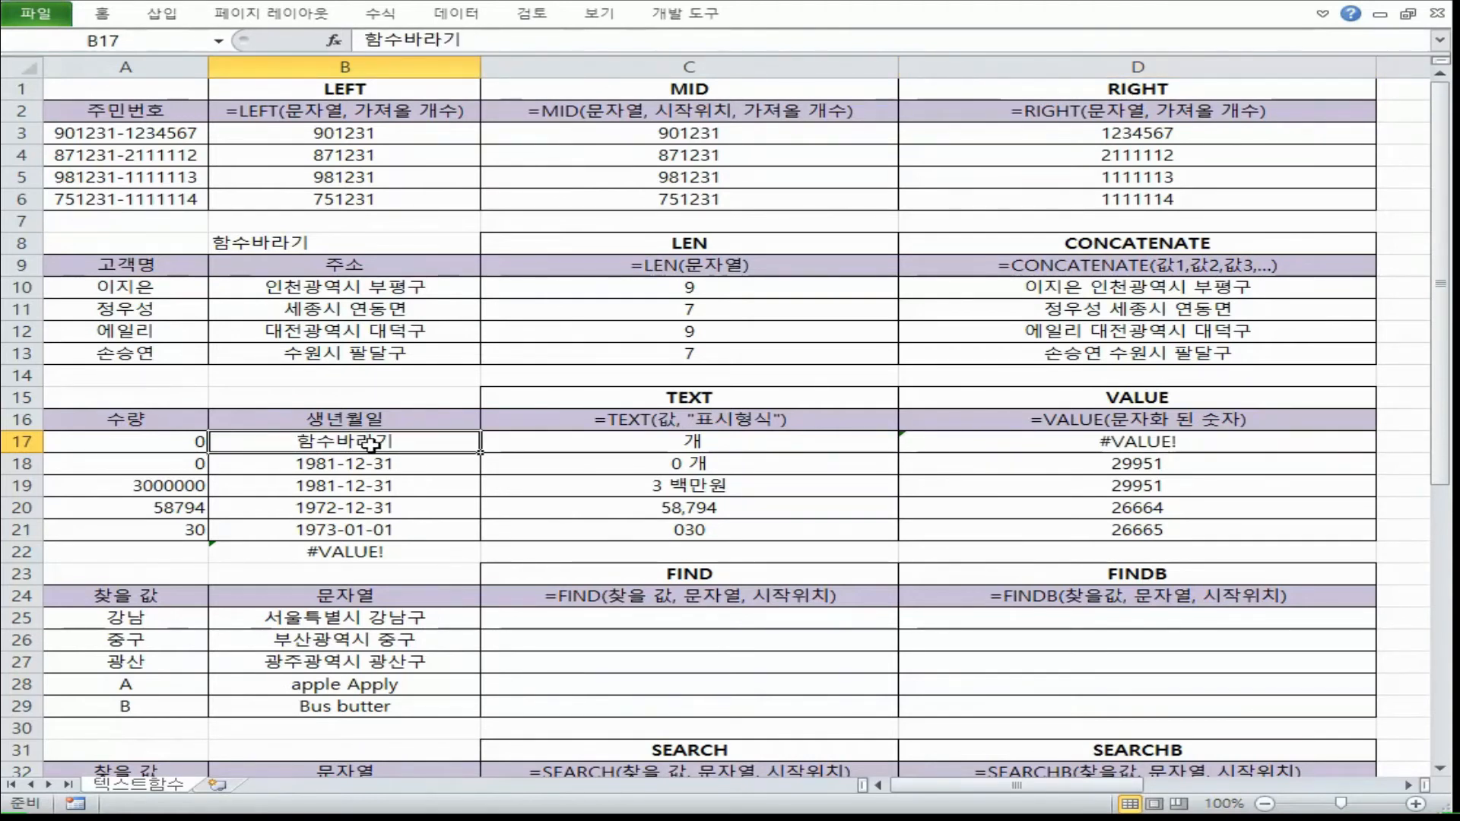
click(1185, 437)
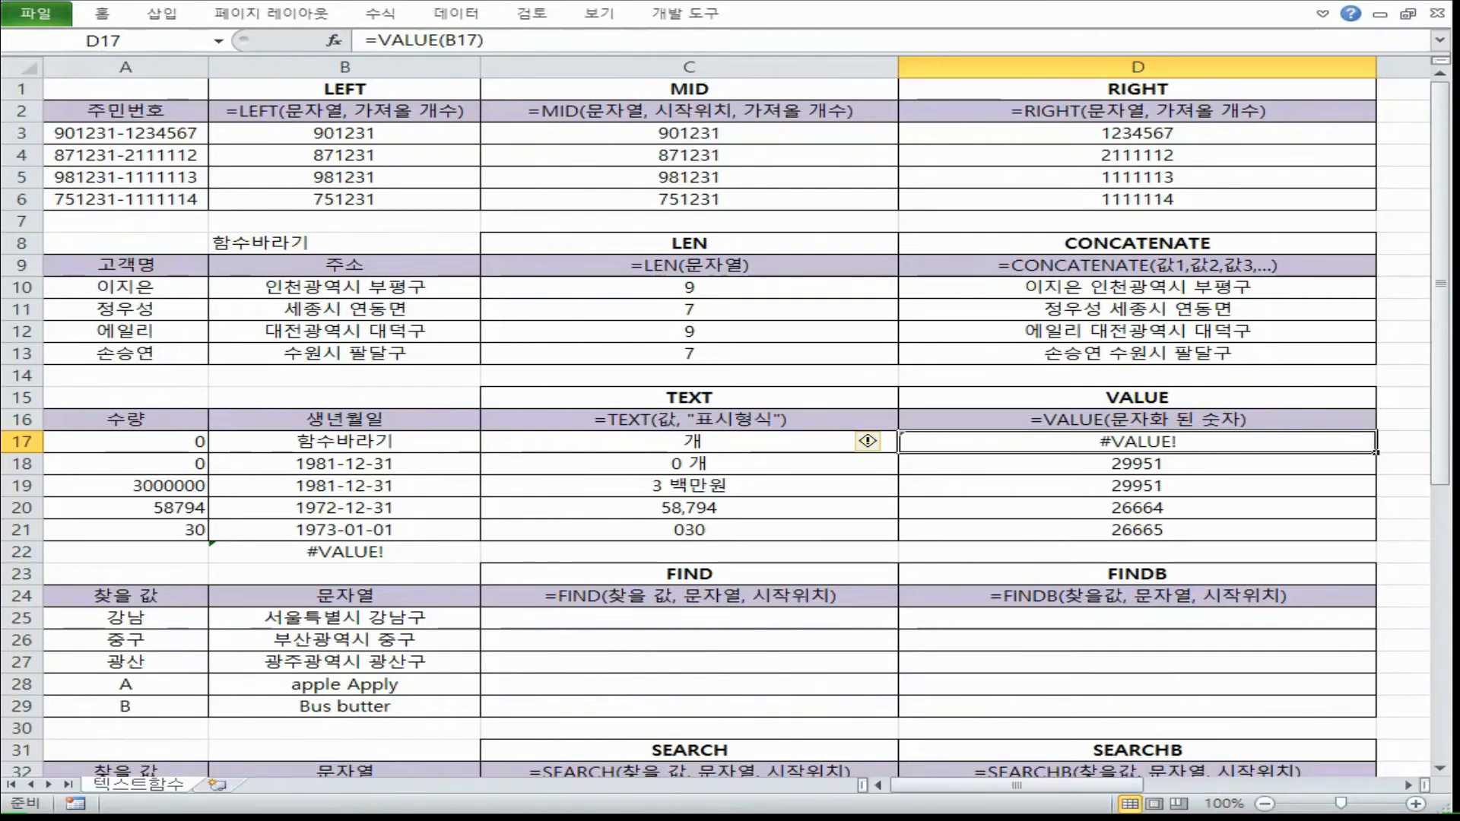
Step: Switch to the Notepad notes and add the line txt수량.value below the 000 format code
key(alt+Tab)
key(Return)
key(Return)
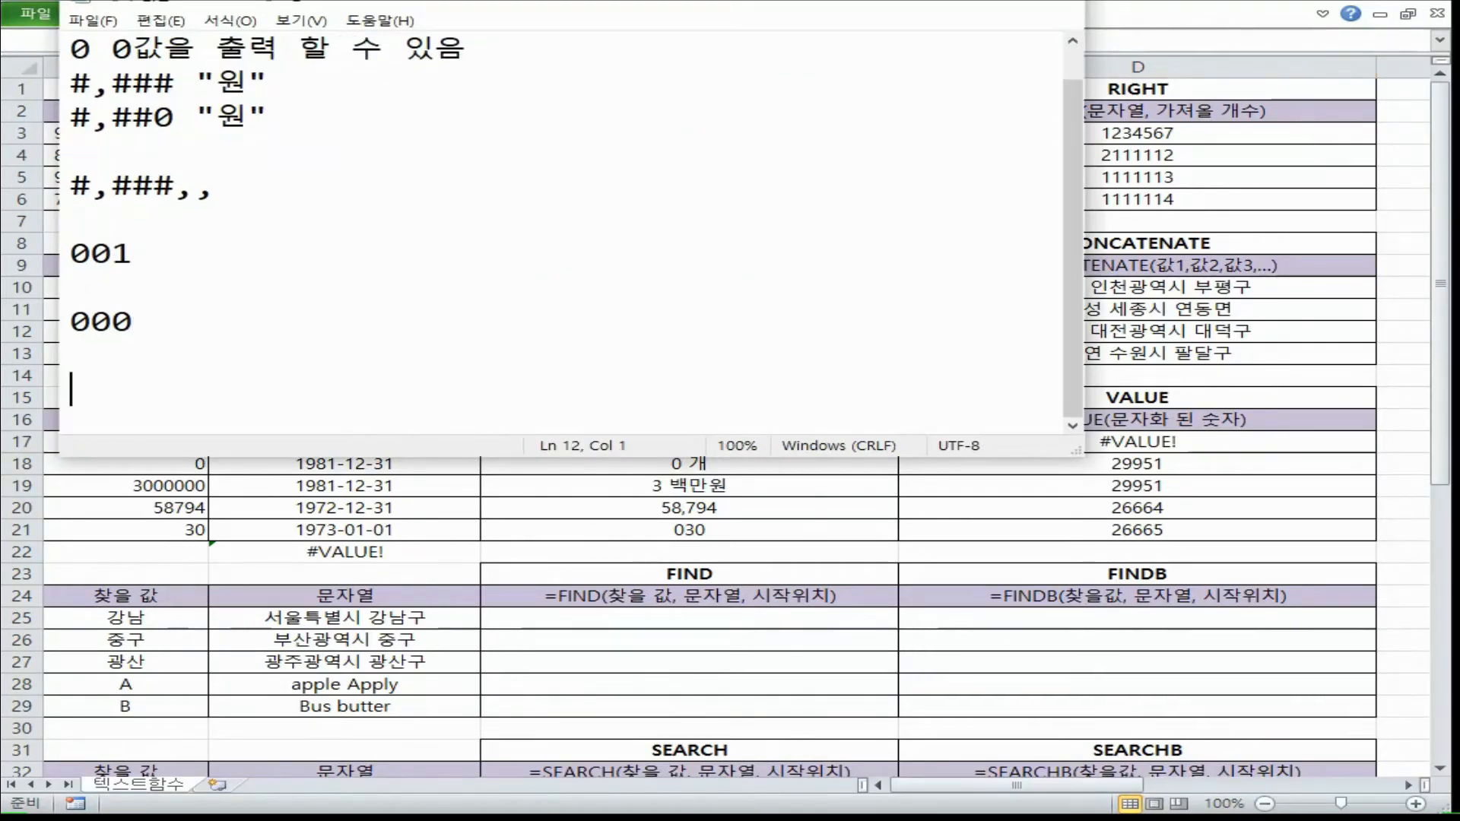
text(txt수량)
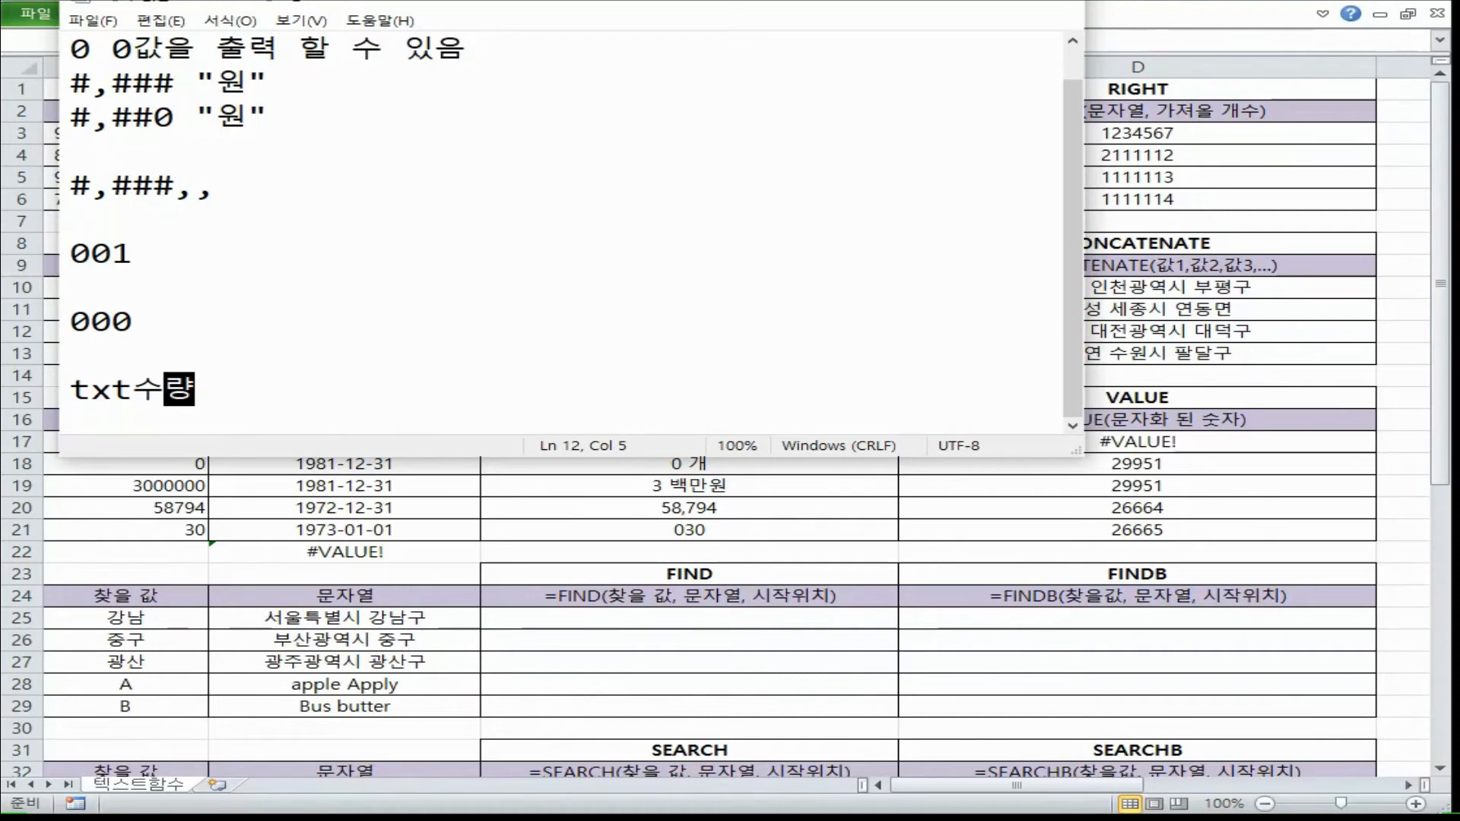
text(.value)
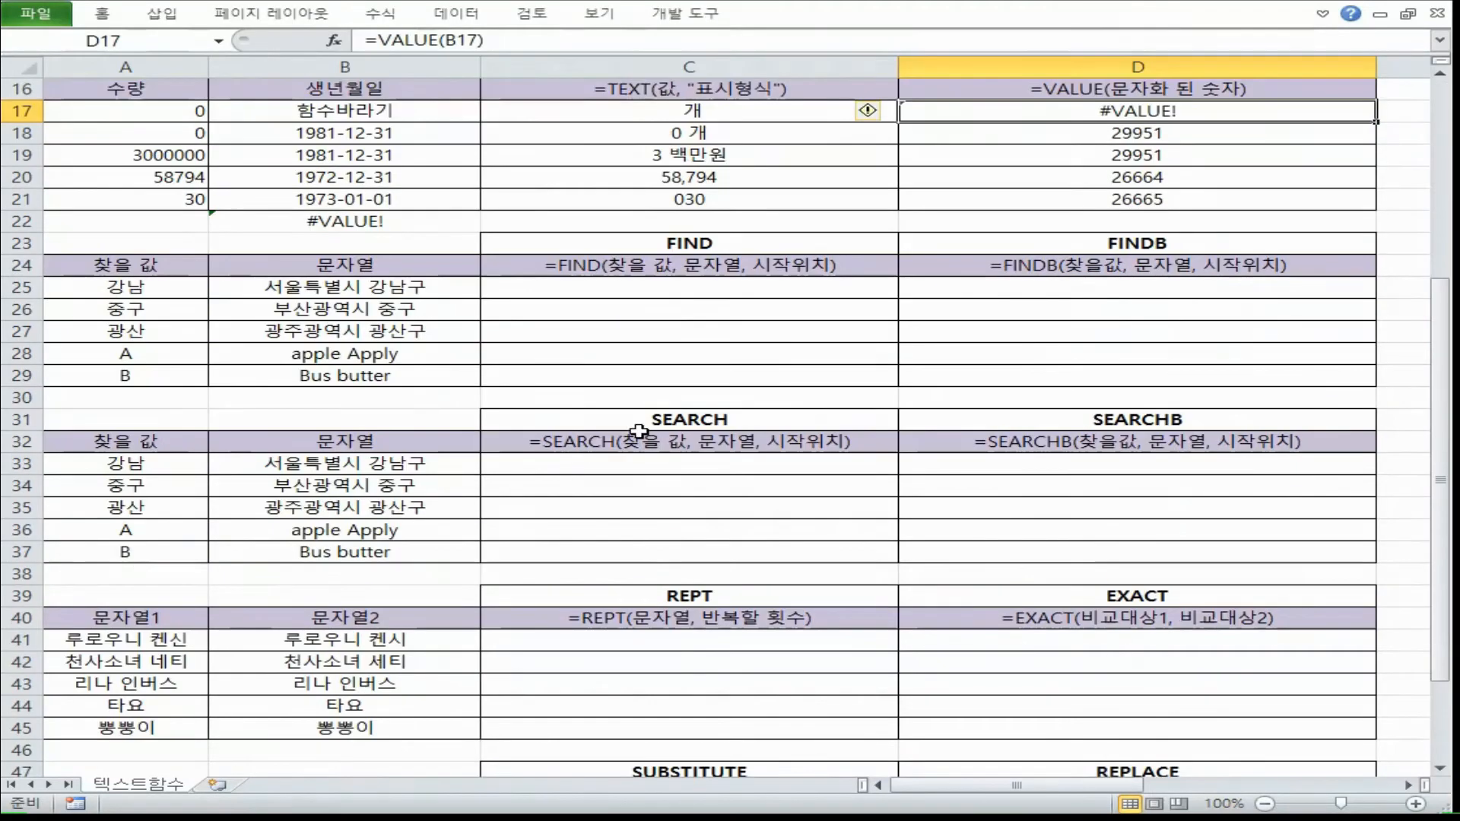
Step: Look over the FIND, FINDB, SEARCH and SEARCHB practice blocks in C23:D37
scroll(639, 431, down, 2)
click(765, 120)
click(745, 286)
drag(756, 110, 1361, 422)
drag(1071, 417, 1070, 417)
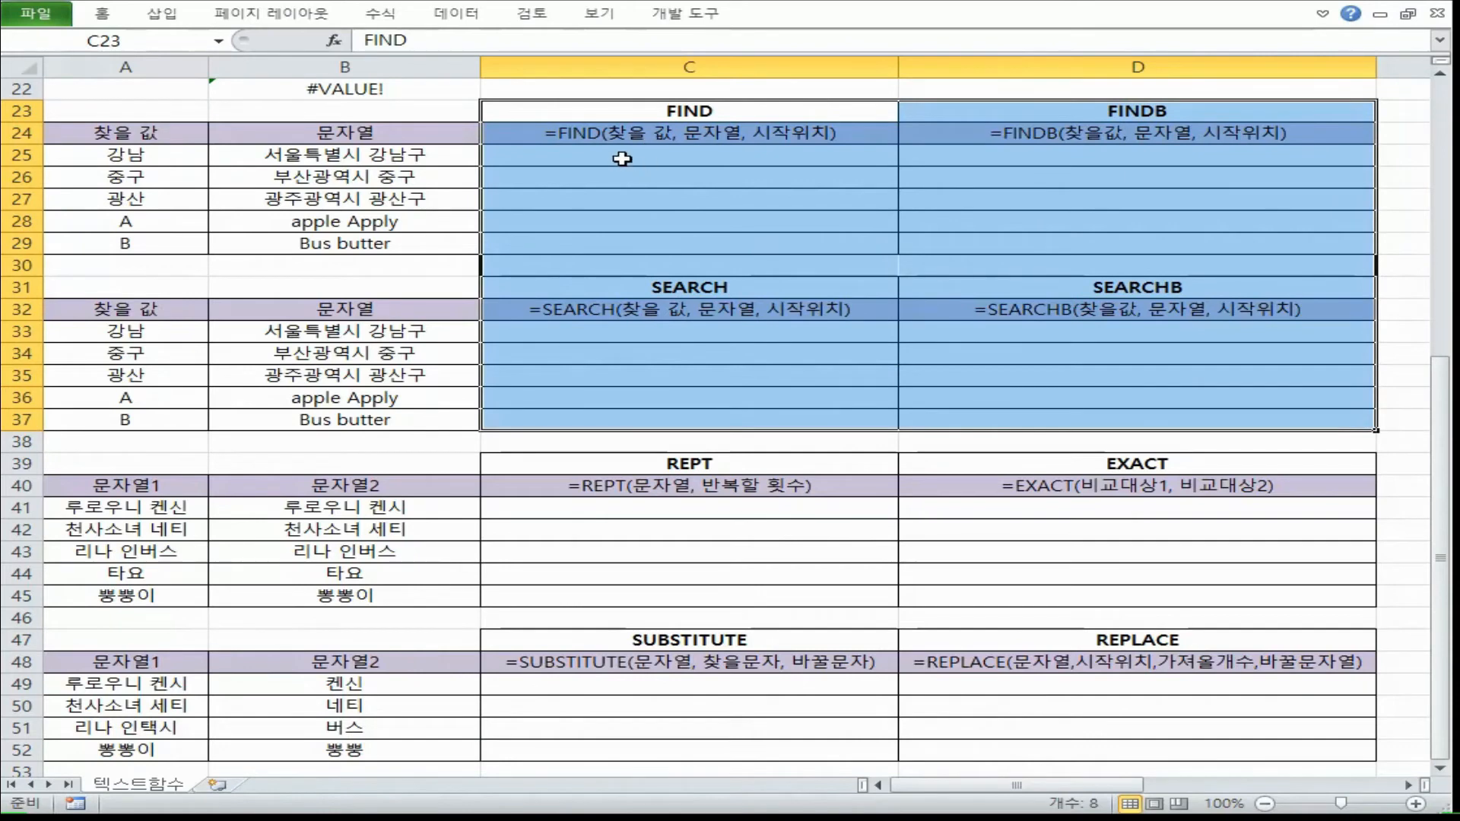
click(601, 107)
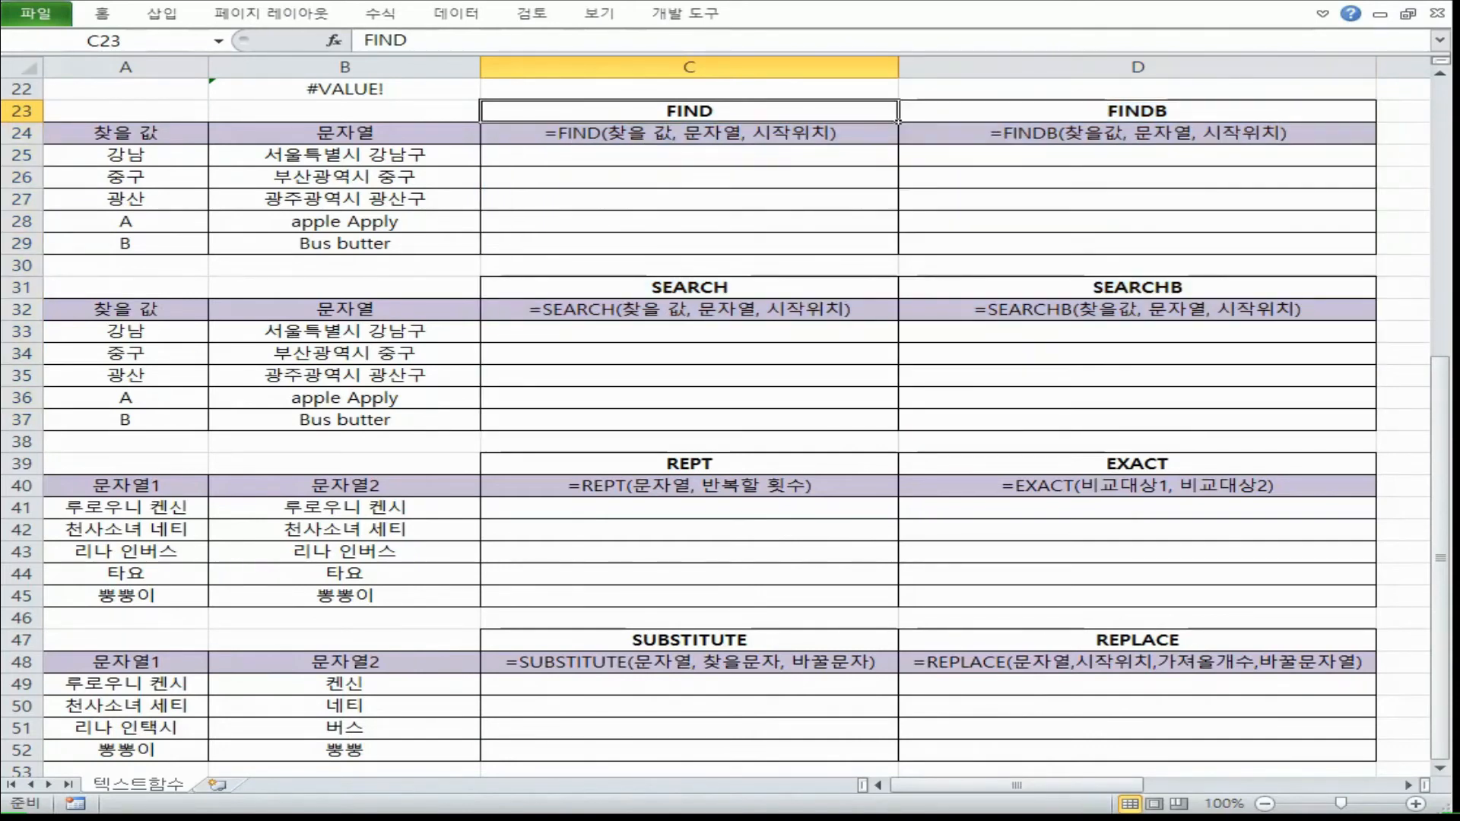
Step: Compare the lookup values and source strings of the FIND table with those of the SEARCH table
scroll(1078, 221, down, 1)
drag(145, 133, 146, 221)
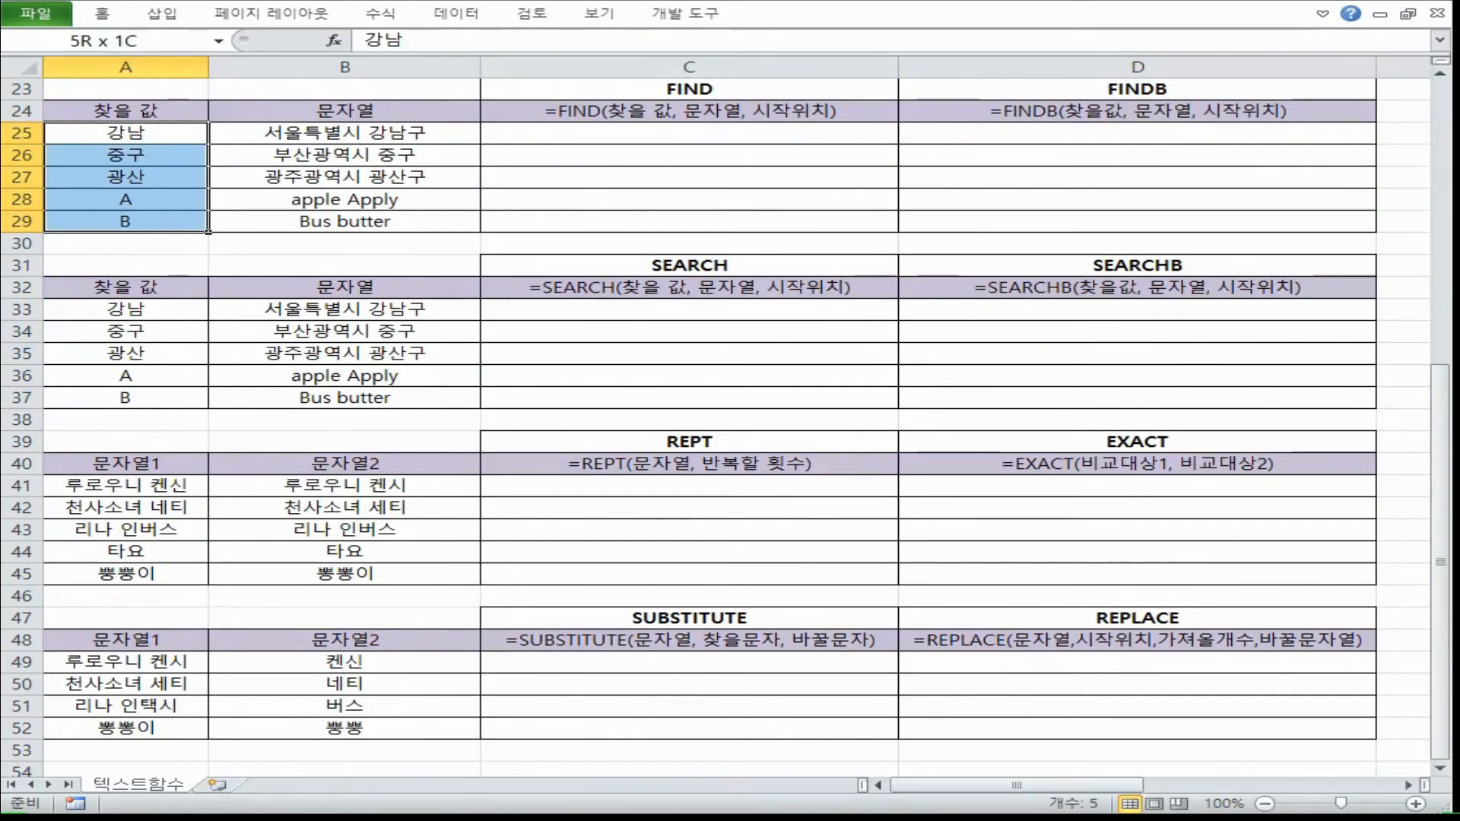
drag(178, 131, 182, 199)
drag(300, 200, 300, 221)
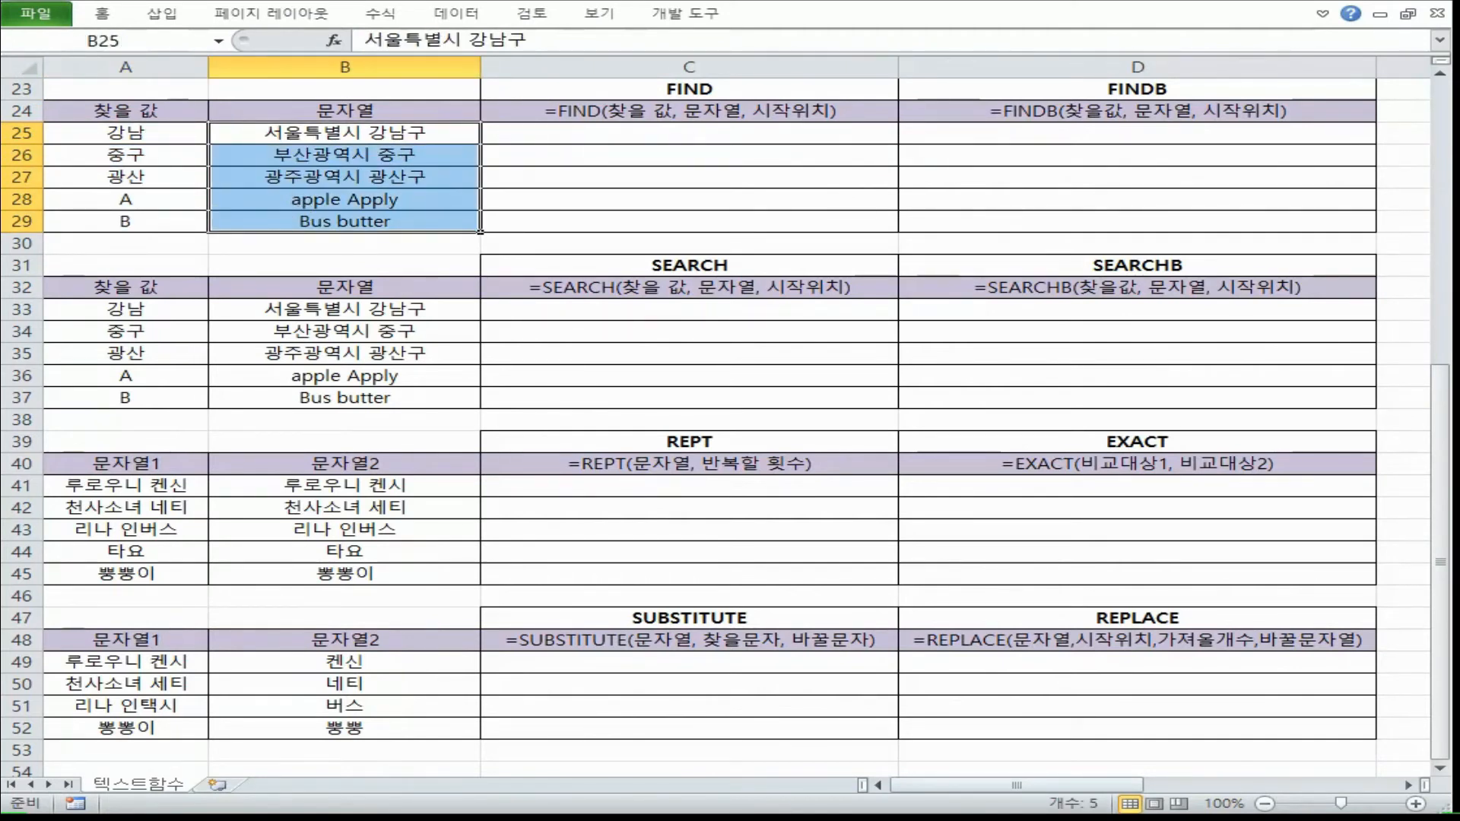
click(456, 221)
click(697, 266)
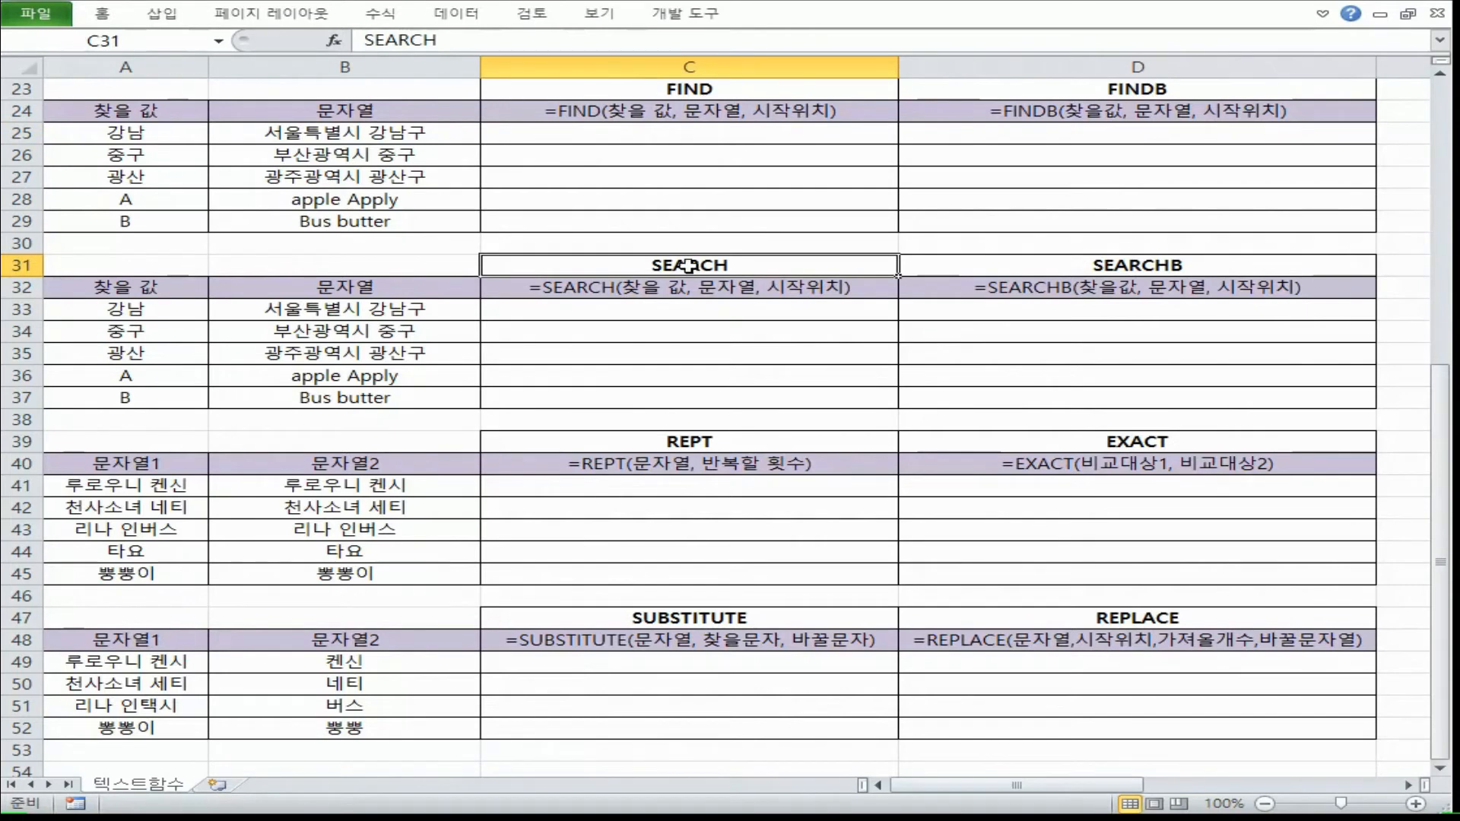
drag(151, 305, 131, 374)
drag(299, 309, 270, 401)
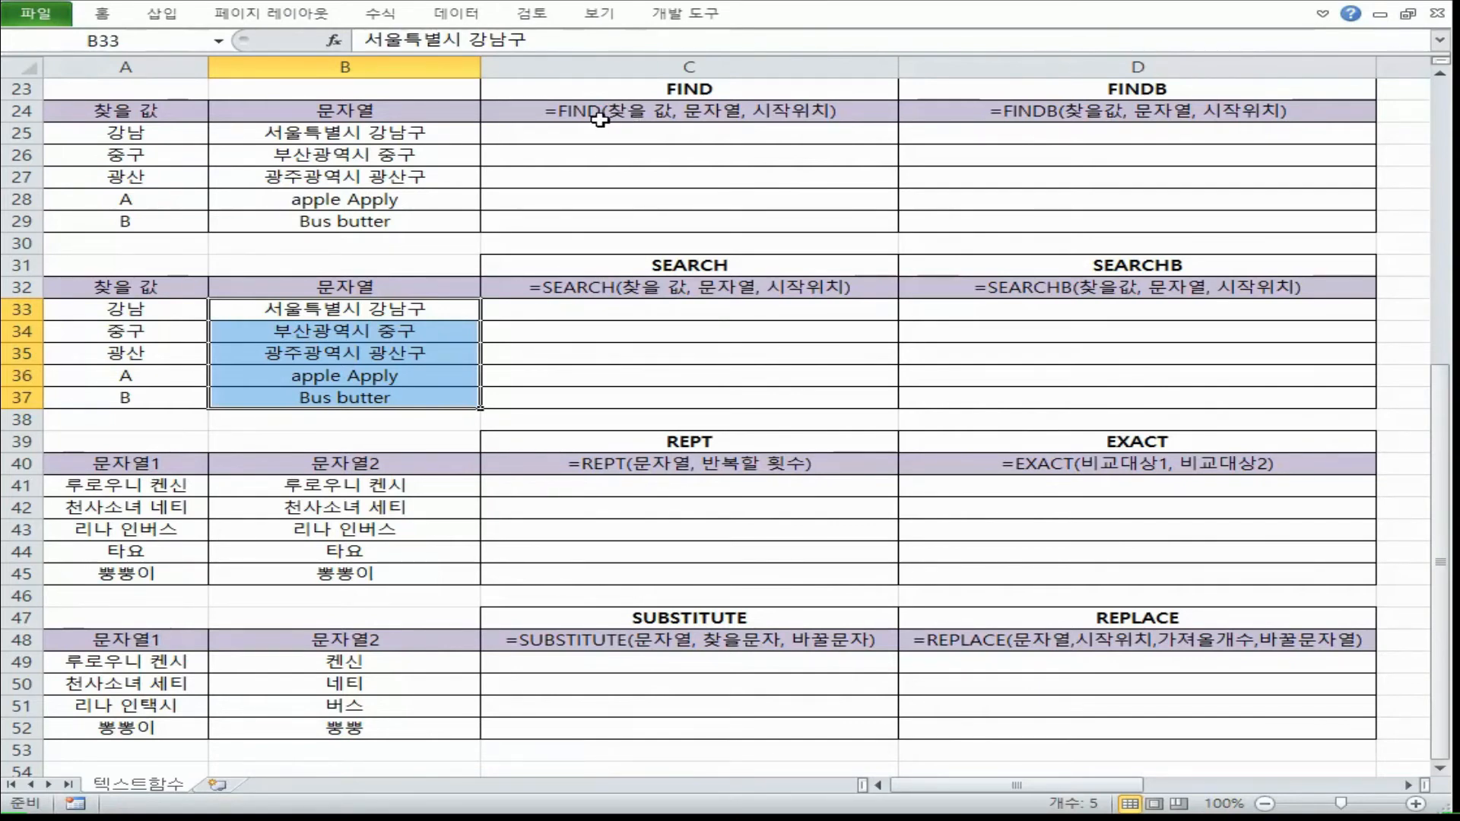
Step: Examine the letter A rows of the FIND and SEARCH tables and the 시작위치 argument in the SEARCH syntax
drag(601, 89, 613, 222)
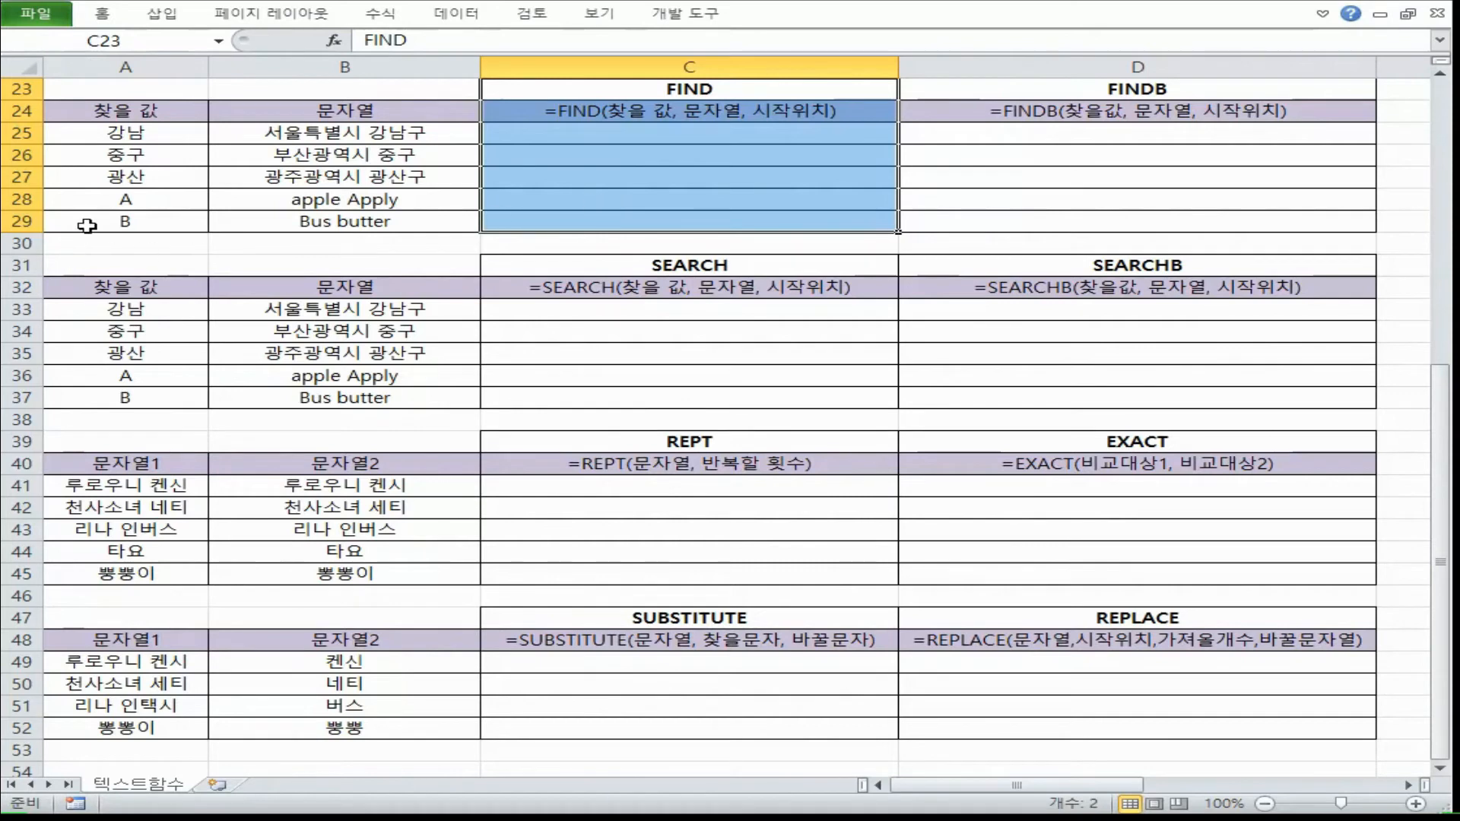
click(89, 199)
click(357, 203)
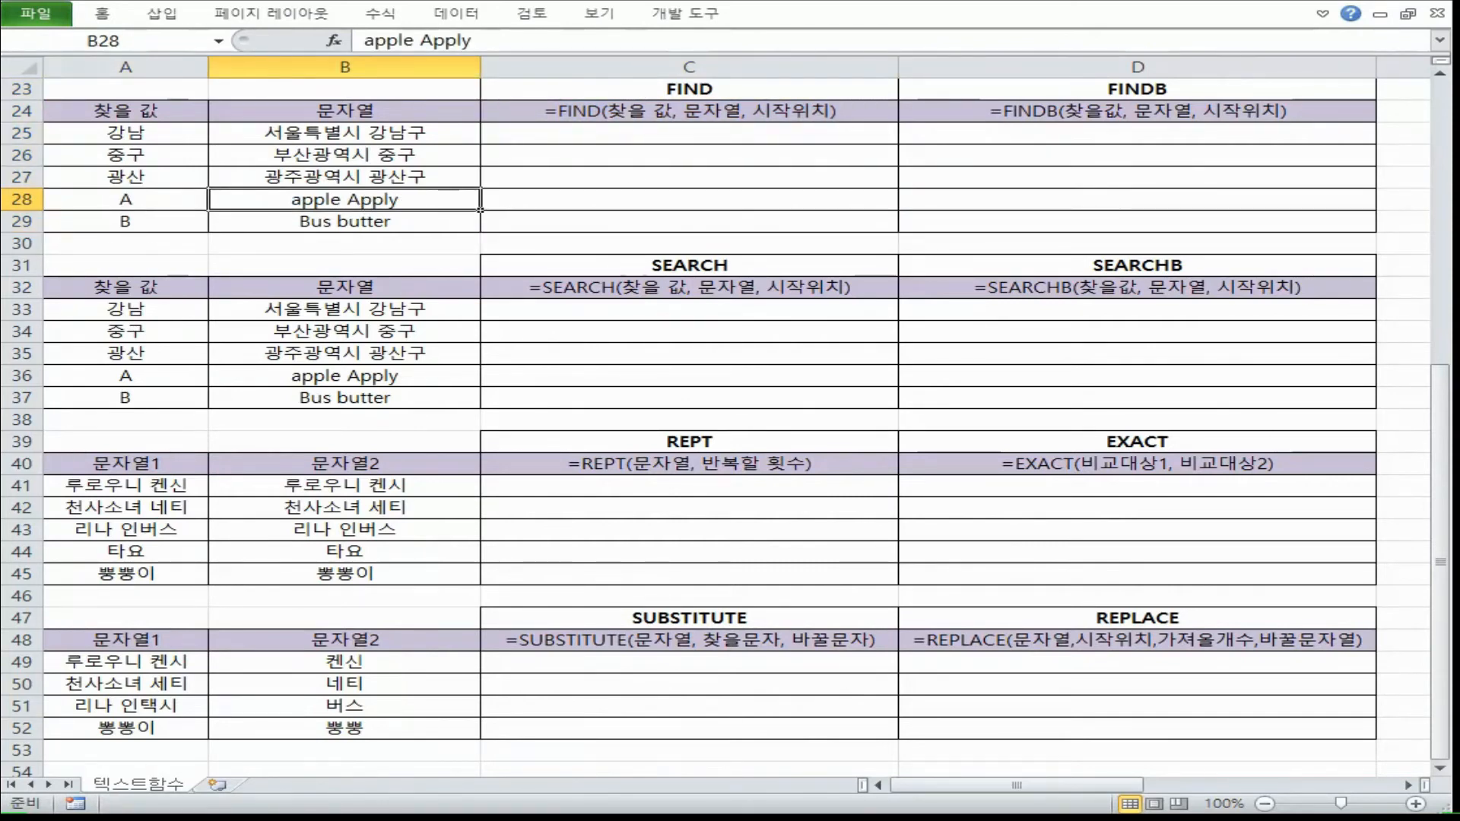
click(609, 266)
click(114, 380)
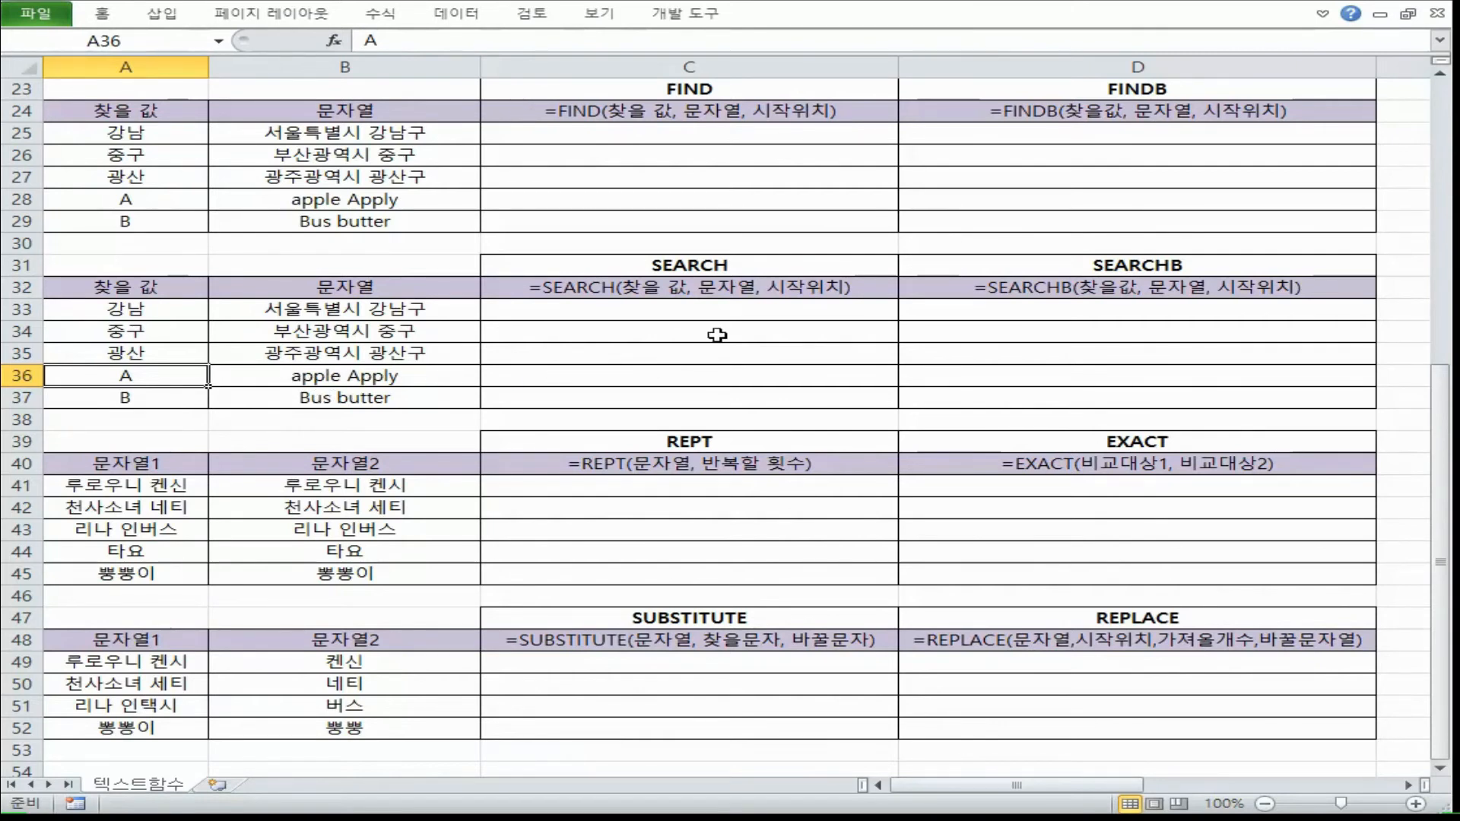
double_click(770, 289)
drag(769, 288, 846, 289)
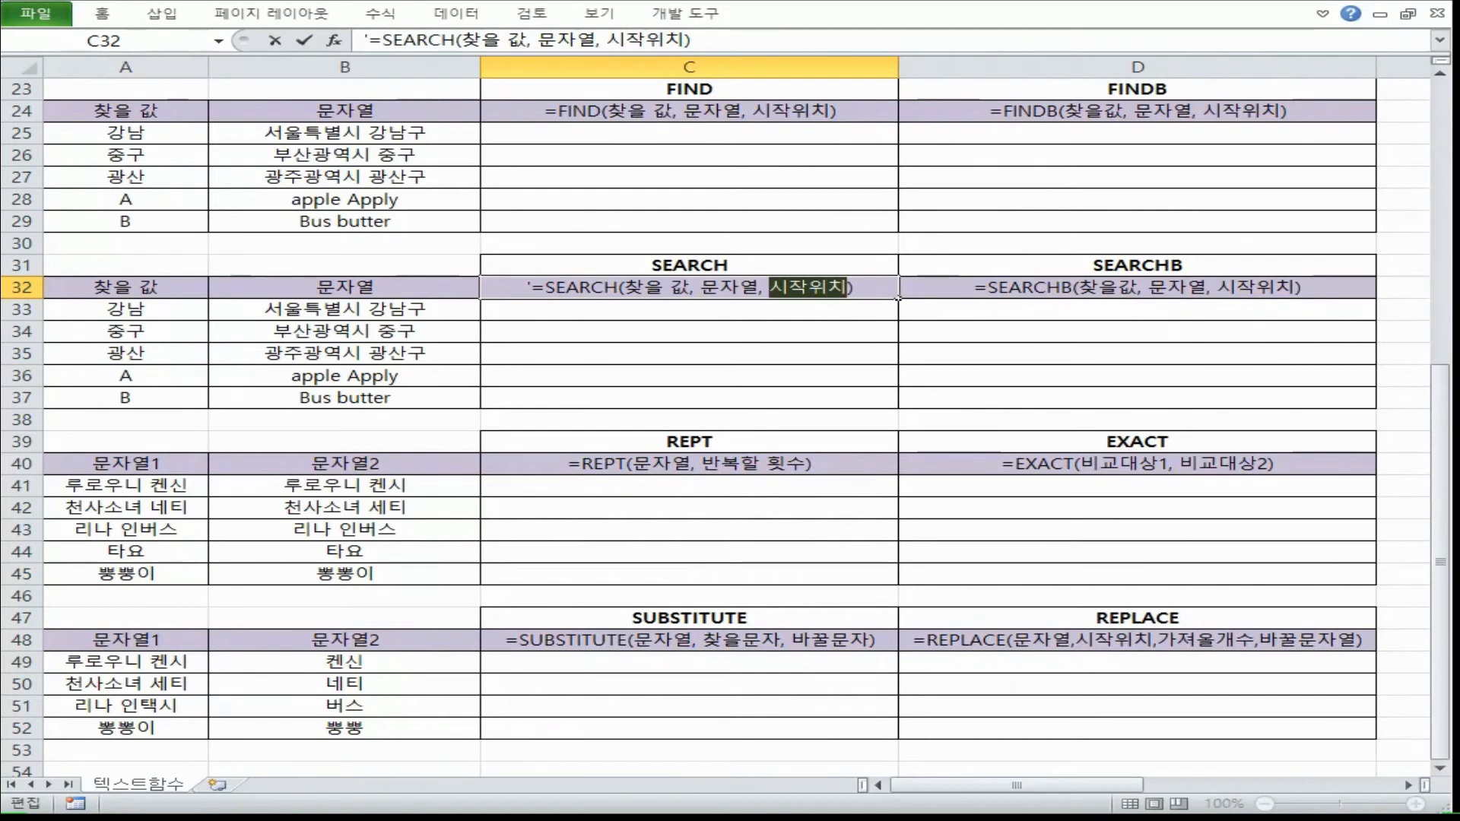
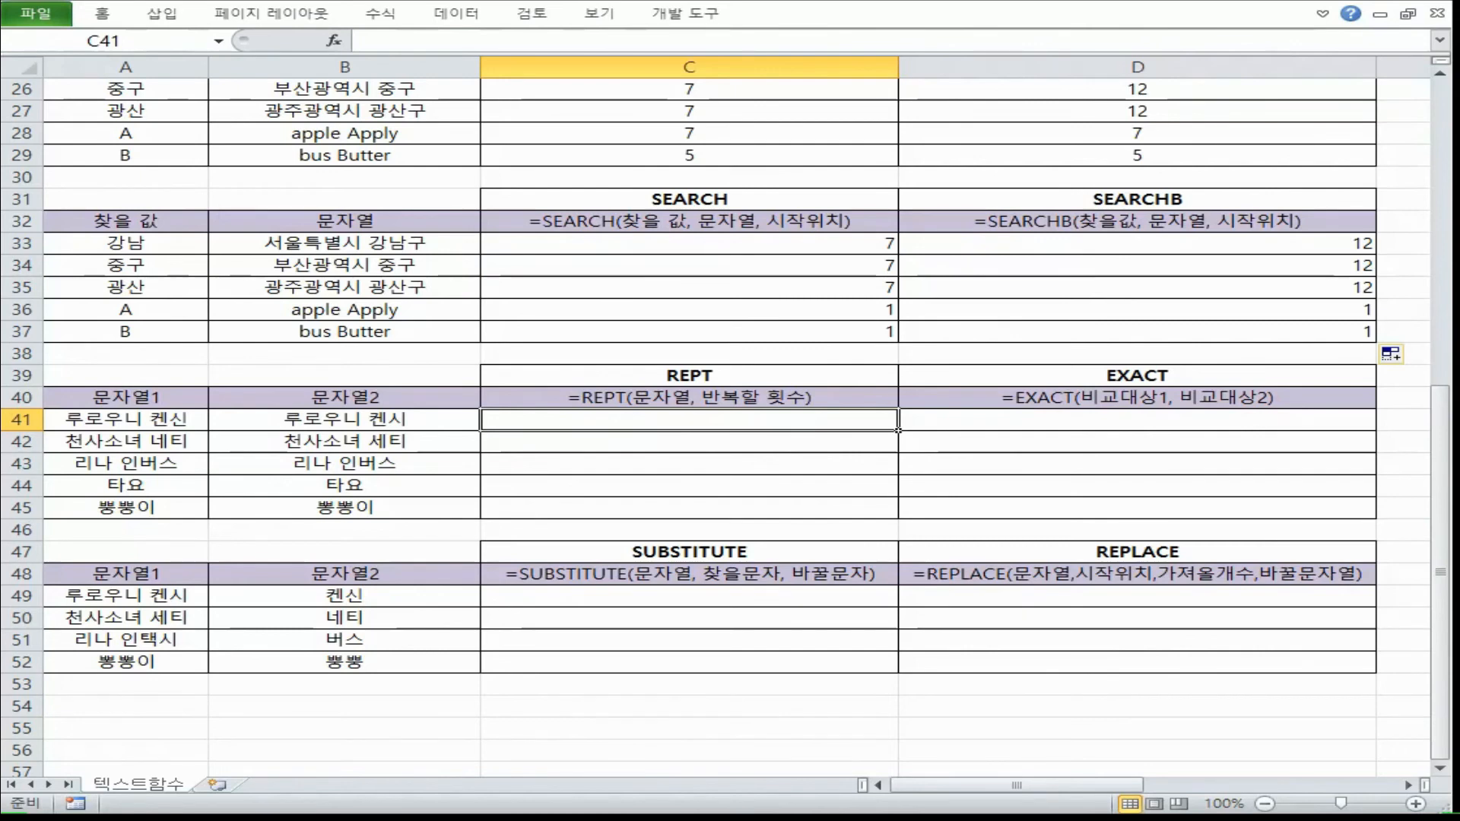
Step: Read the arguments of the REPT syntax in C40
click(642, 405)
double_click(643, 404)
drag(641, 402, 800, 400)
key(Return)
Step: Insert the Black Star symbol (★) into C41
text(=r)
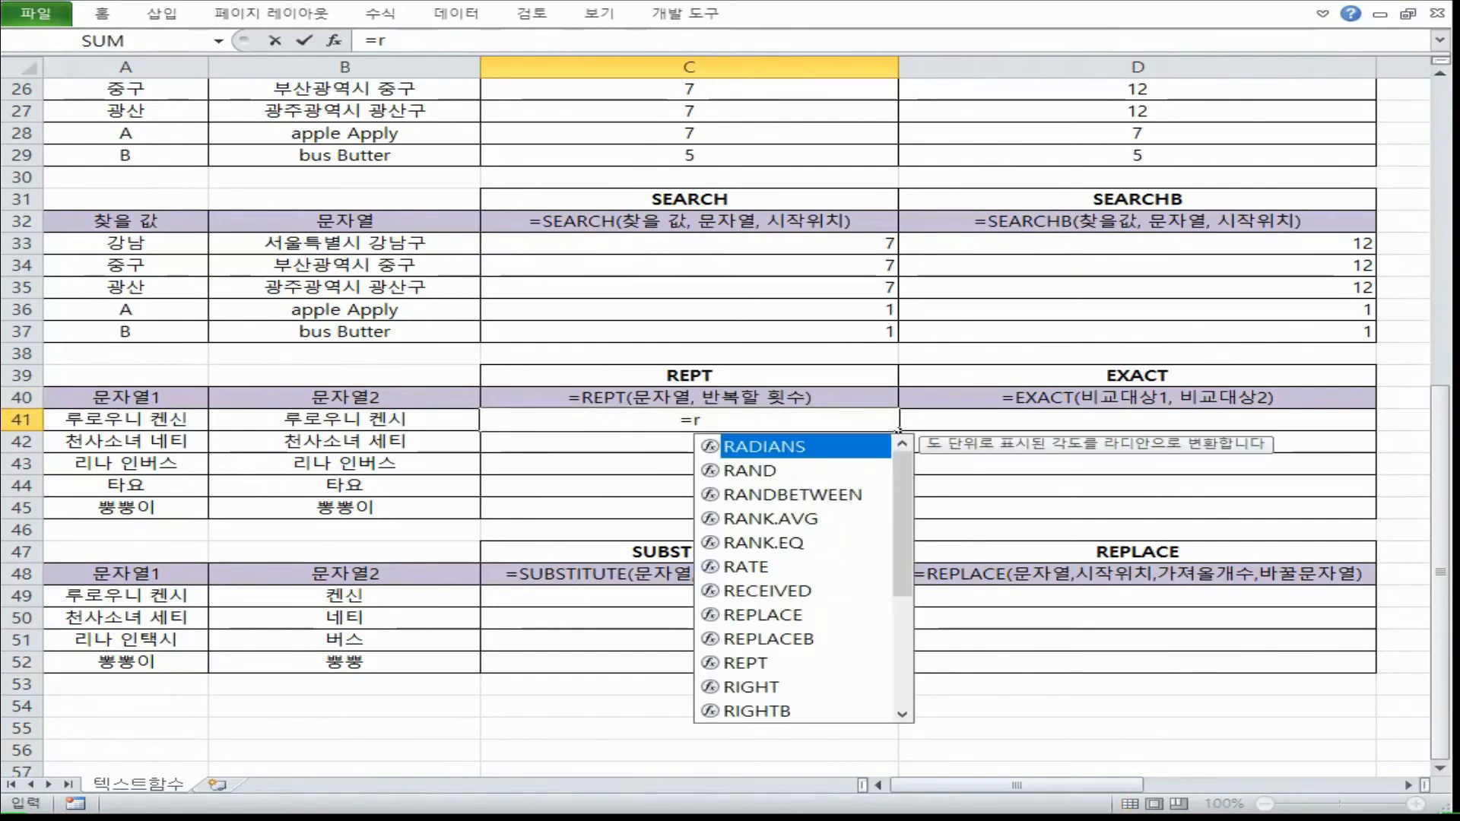
double_click(763, 614)
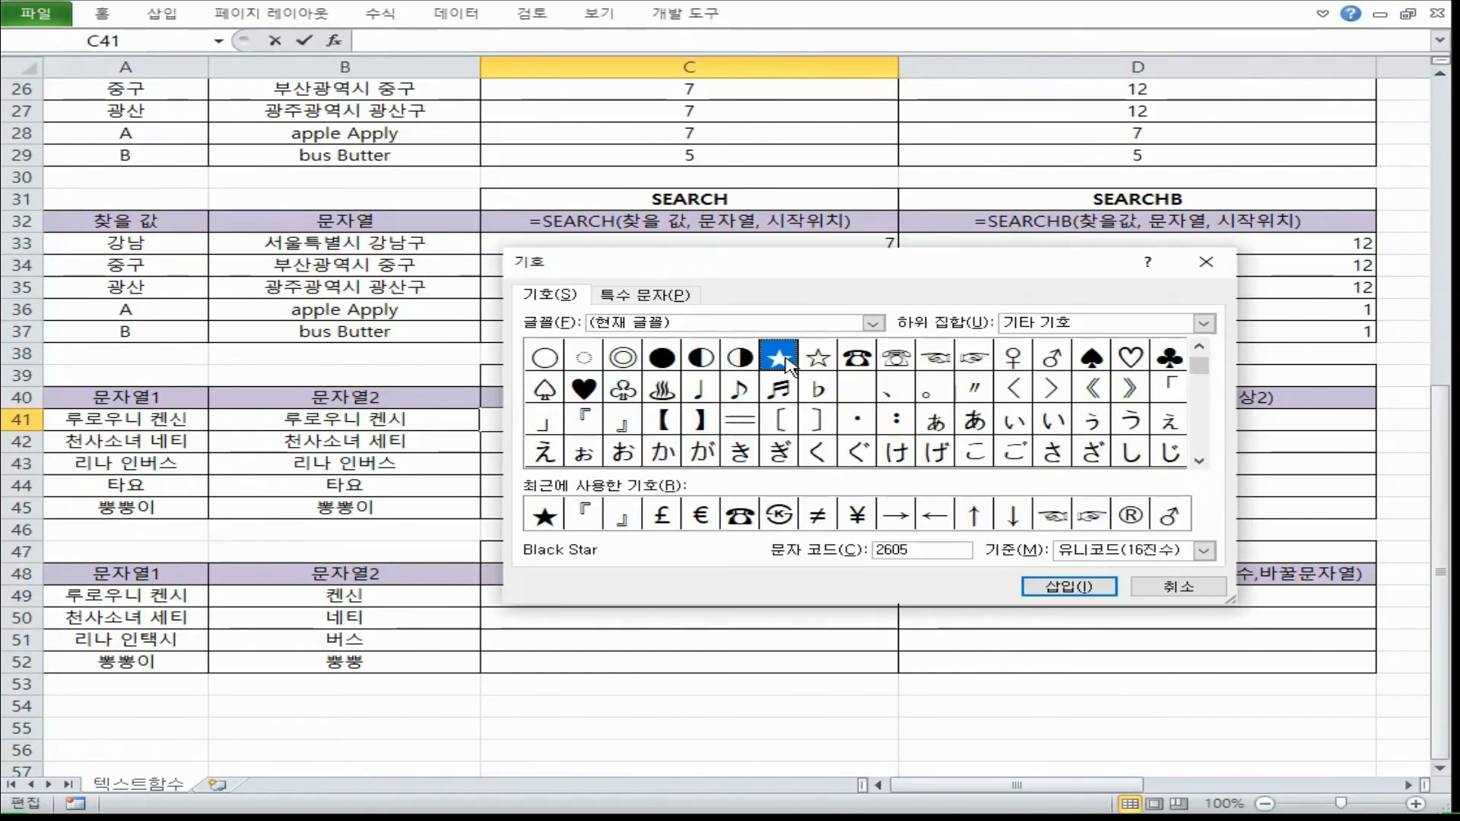
double_click(787, 361)
click(1178, 586)
click(677, 420)
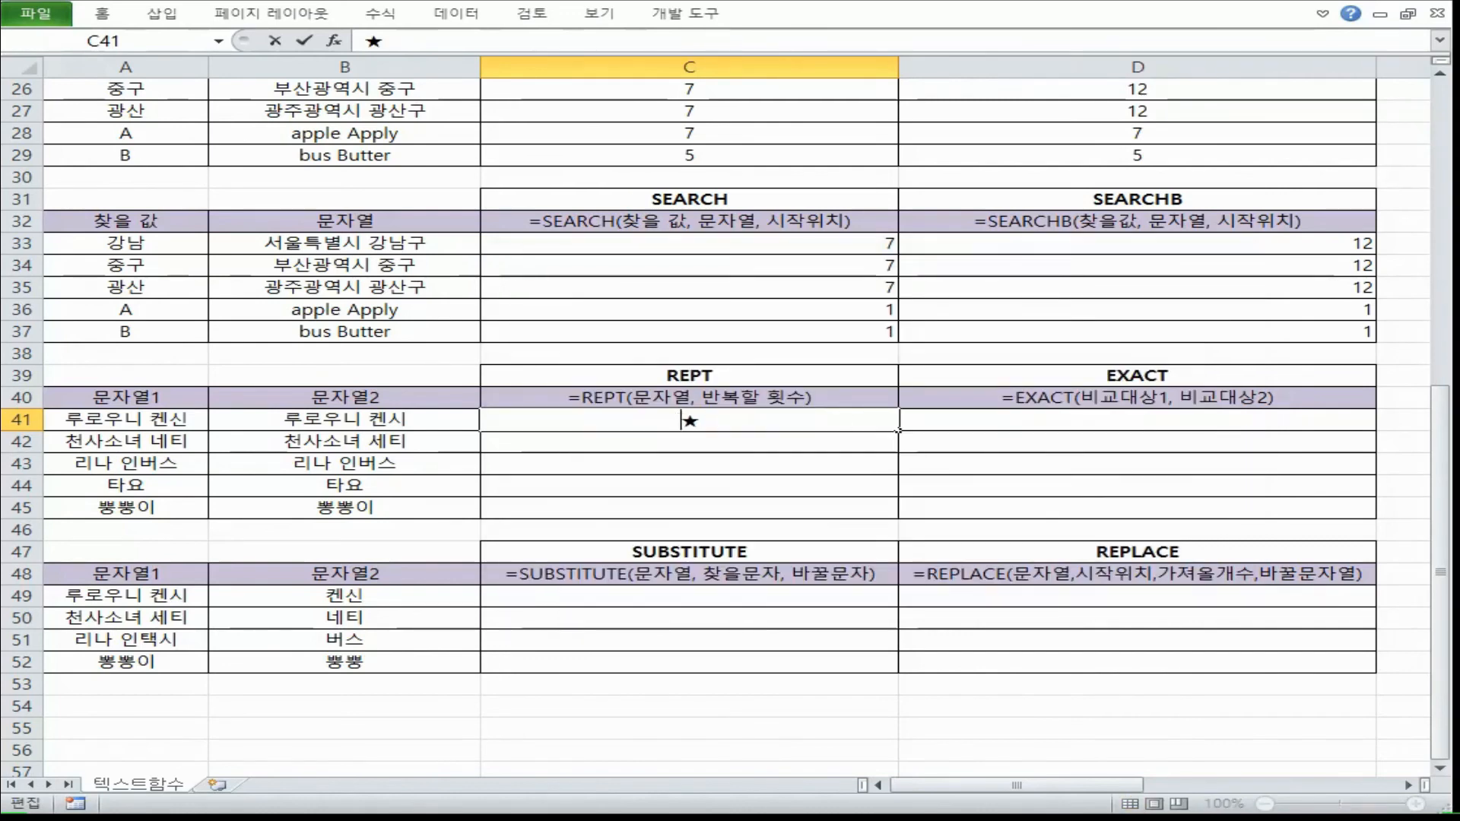
Step: Turn the star in C41 into the formula =REPT("★", 7 )
text(=REPT(")
text(" ,)
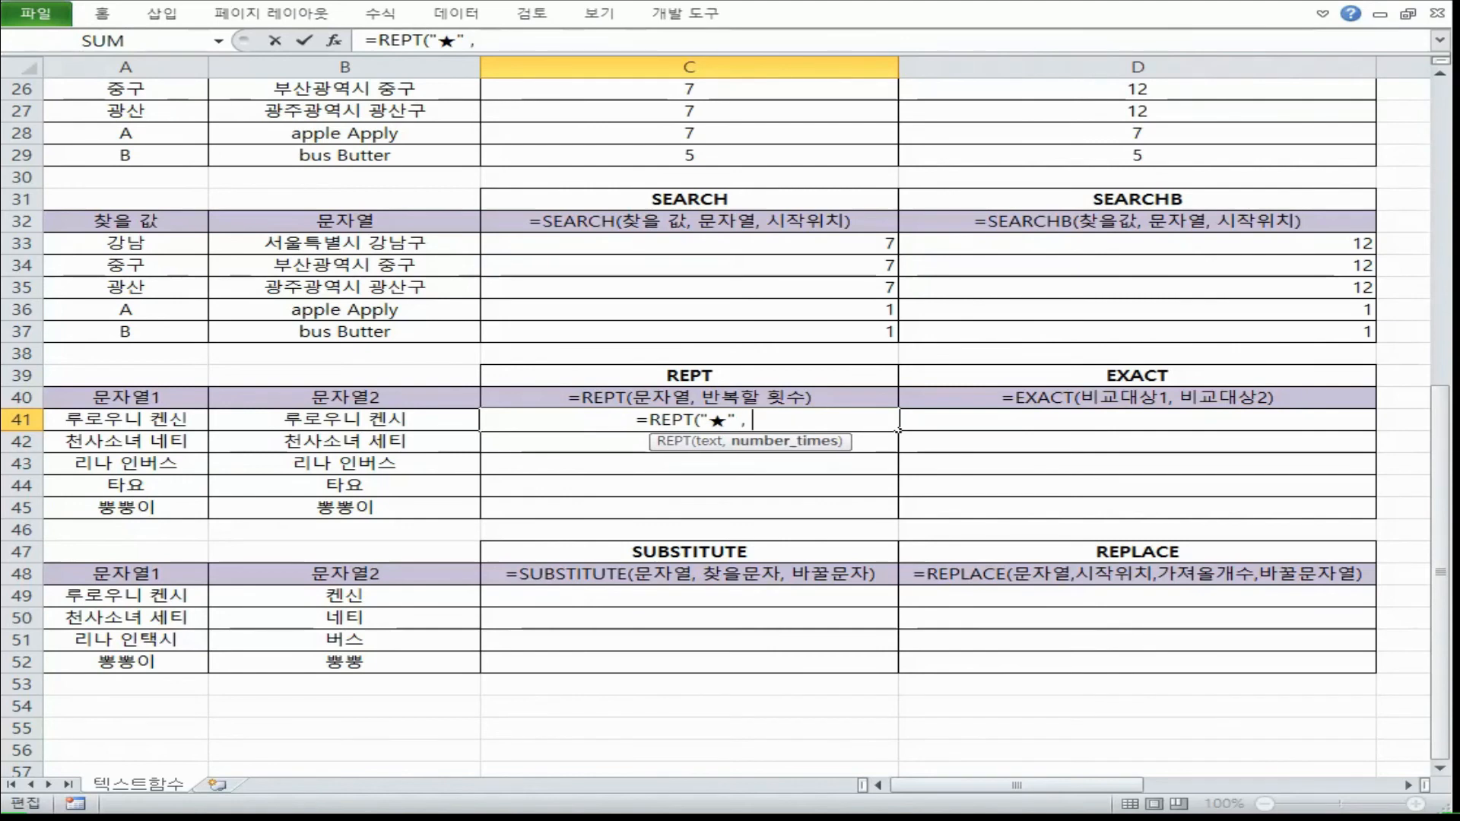
text(7 ))
key(Return)
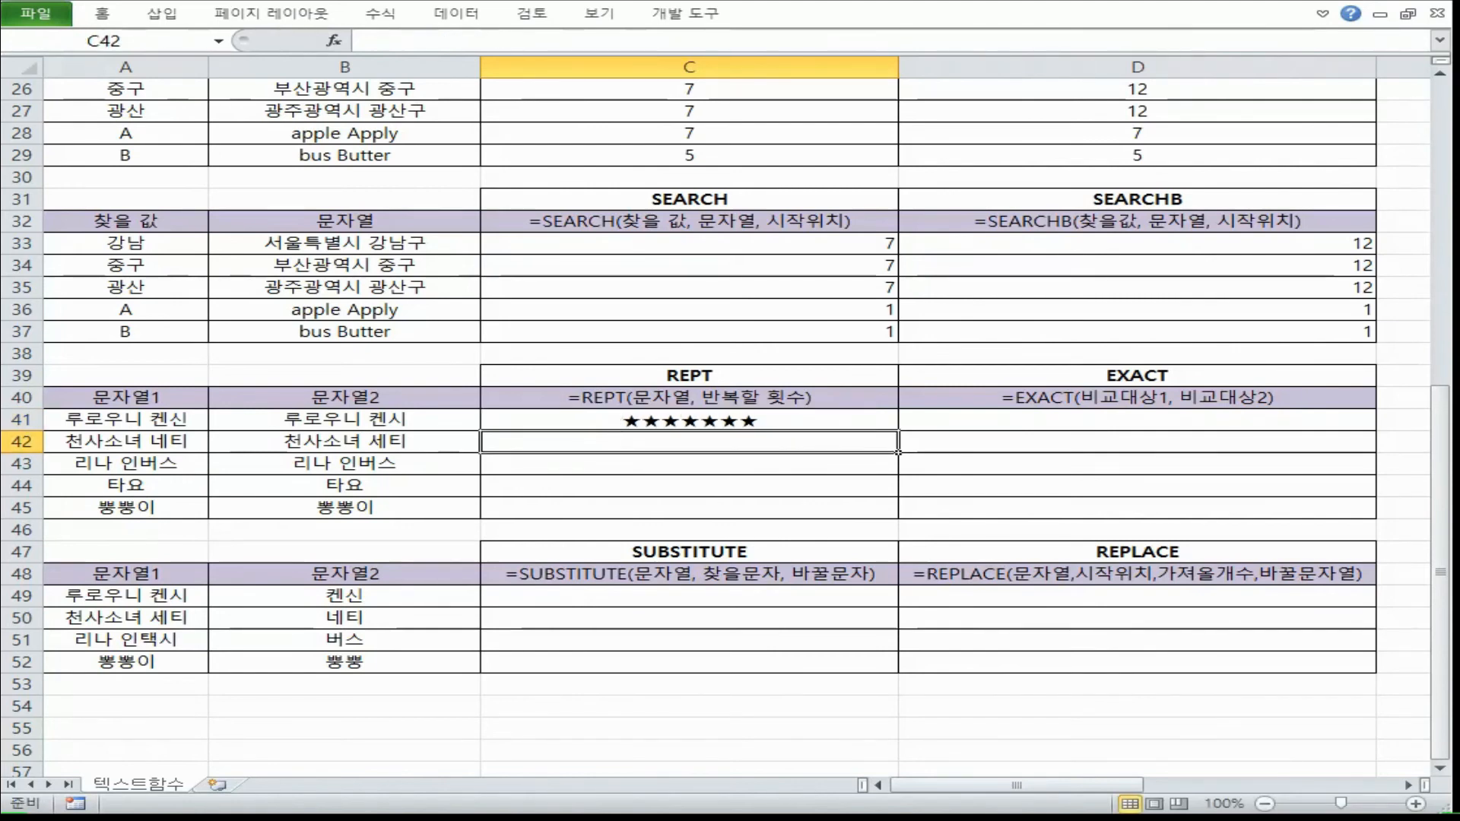
Step: Review the REPT arguments in C41 and fill the formula down to C45
double_click(694, 420)
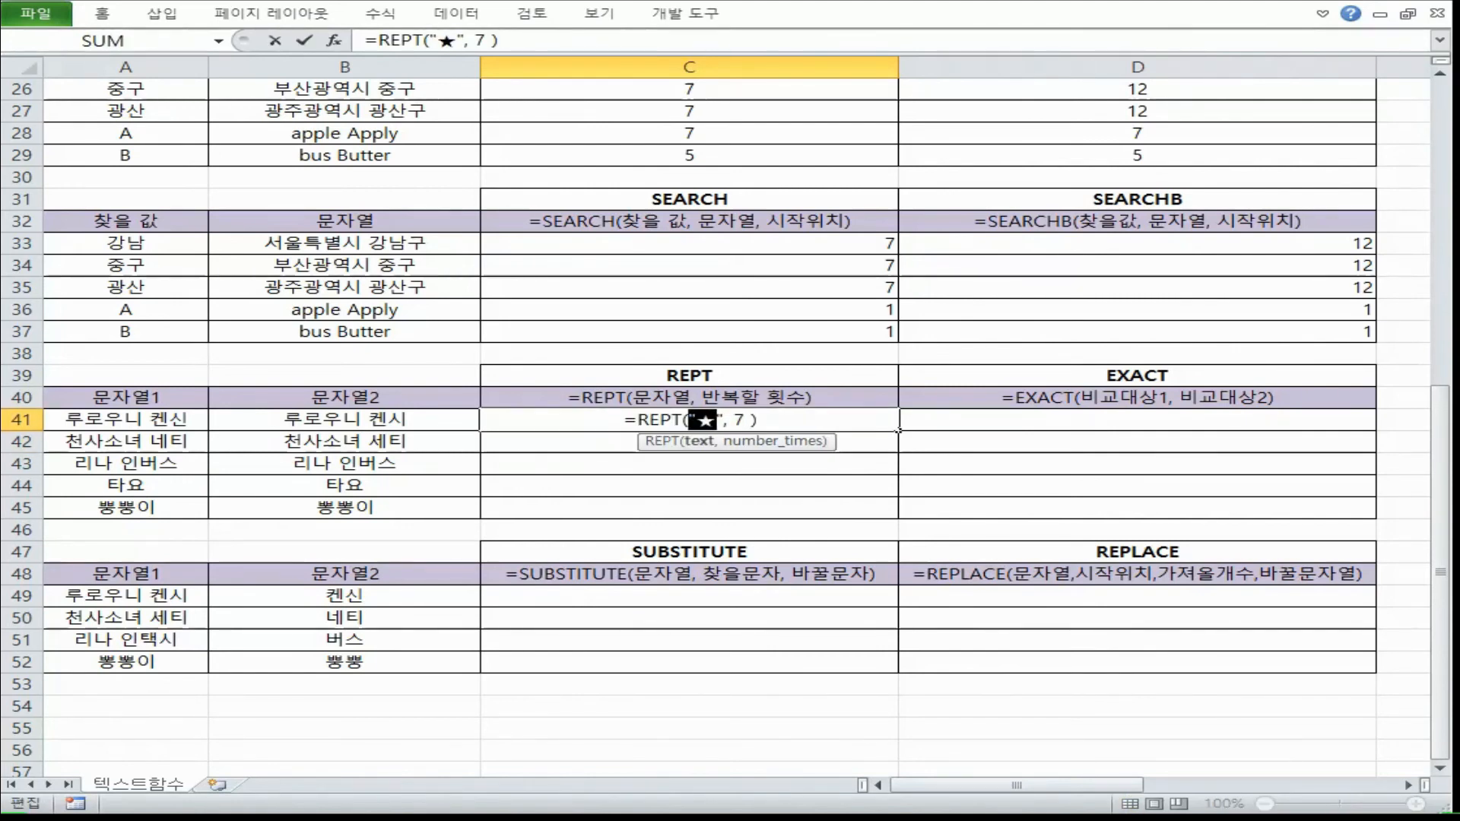
drag(723, 420, 747, 420)
click(866, 420)
double_click(899, 431)
Step: Replace the repeat count in C41's REPT formula with LEN(A41) and fill the formula down to C45
double_click(745, 420)
drag(733, 420, 747, 420)
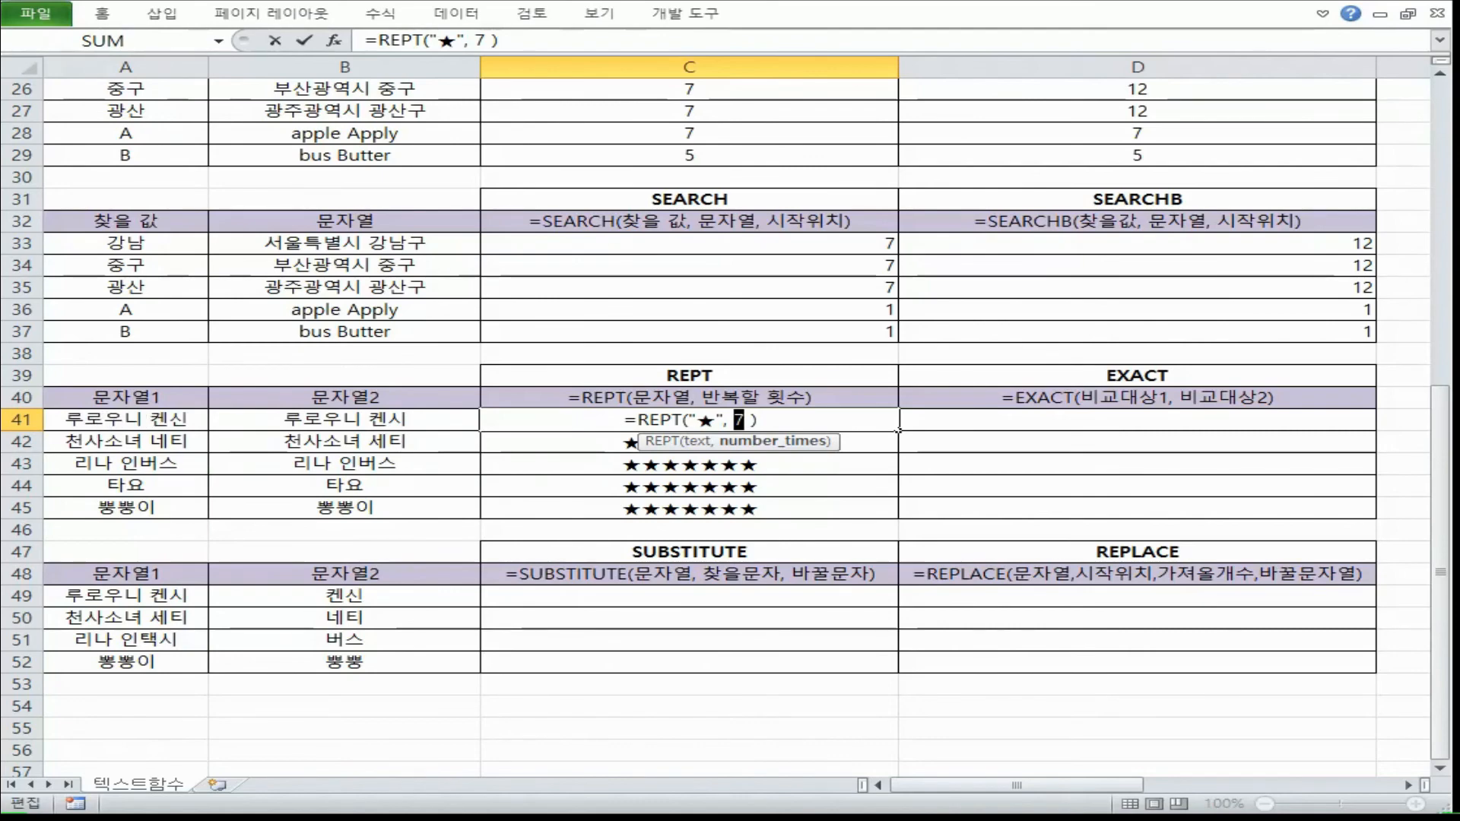
scroll(105, 420, up, 6)
scroll(105, 420, up, 3)
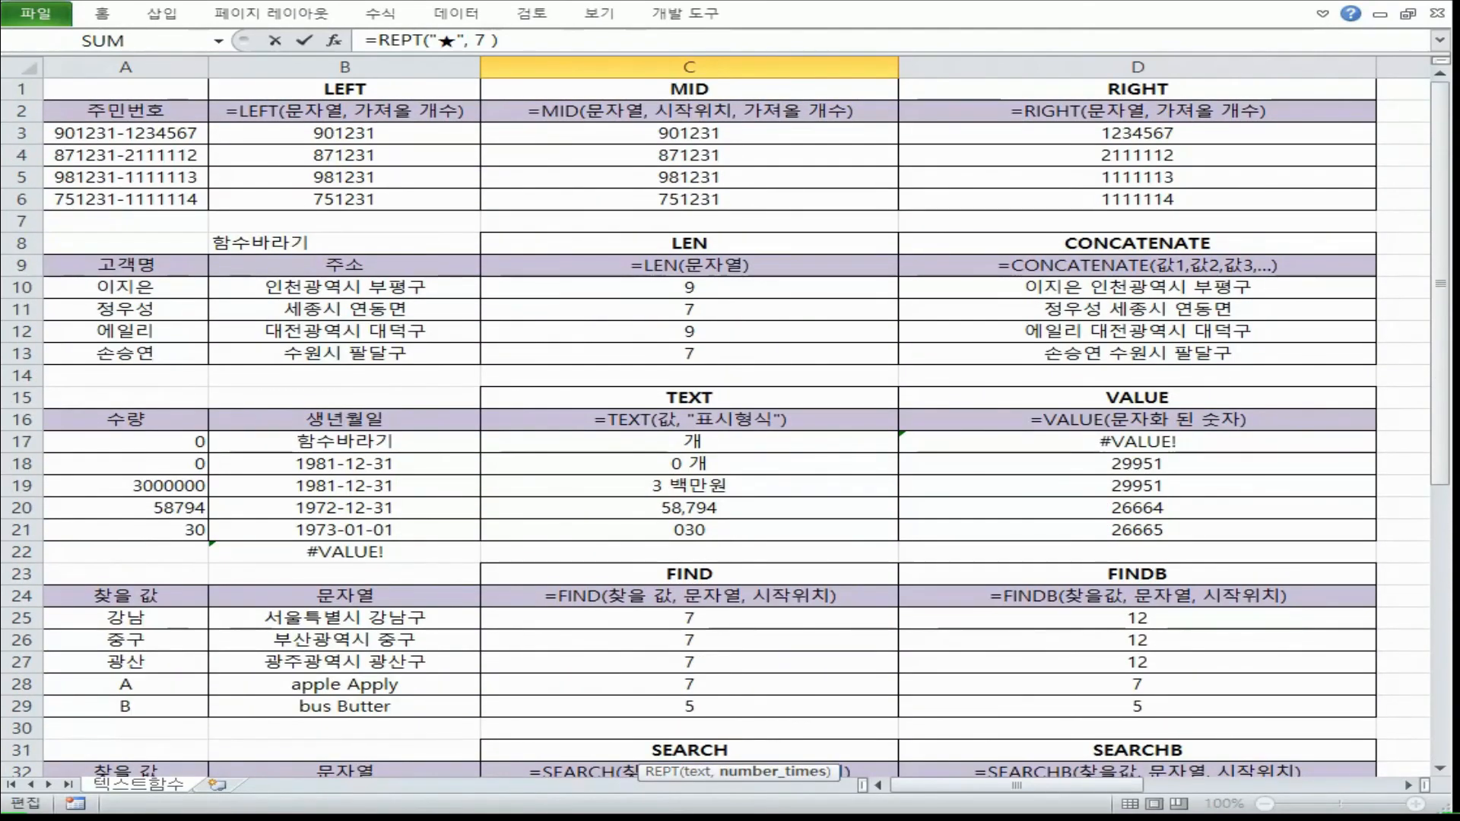
scroll(129, 414, down, 7)
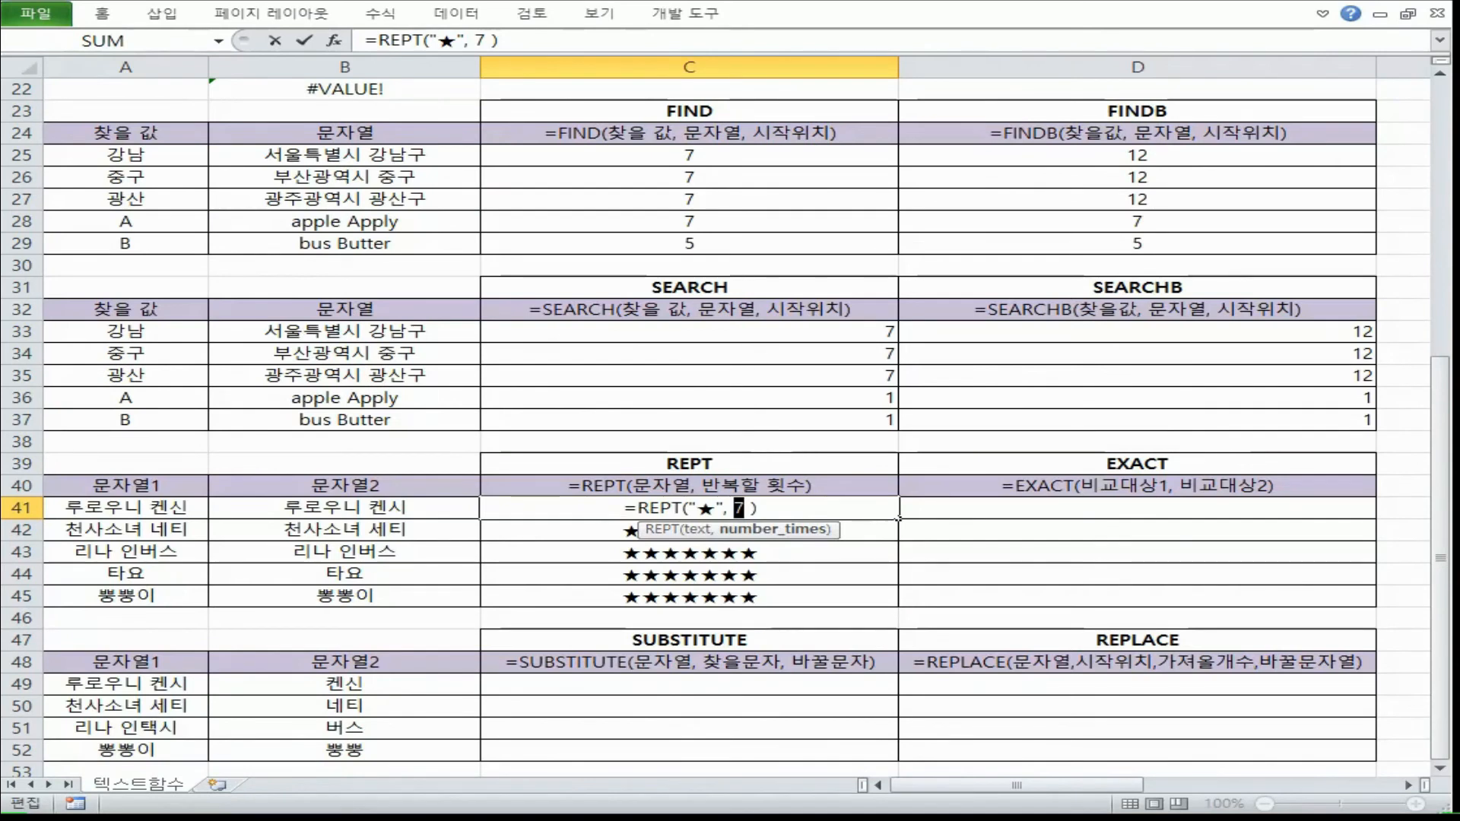
text(LEN()
click(194, 508)
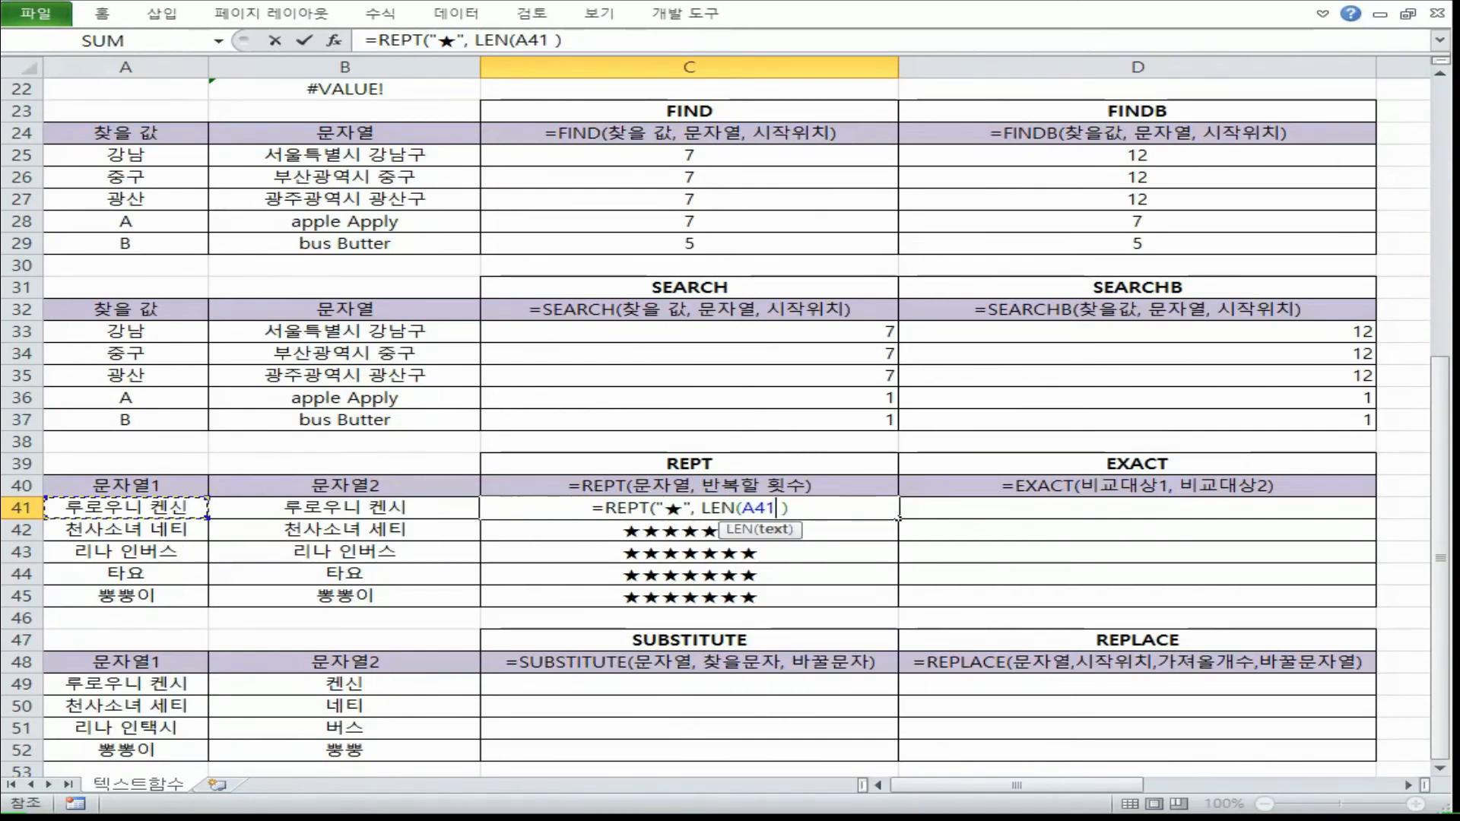
text())
drag(580, 513, 799, 511)
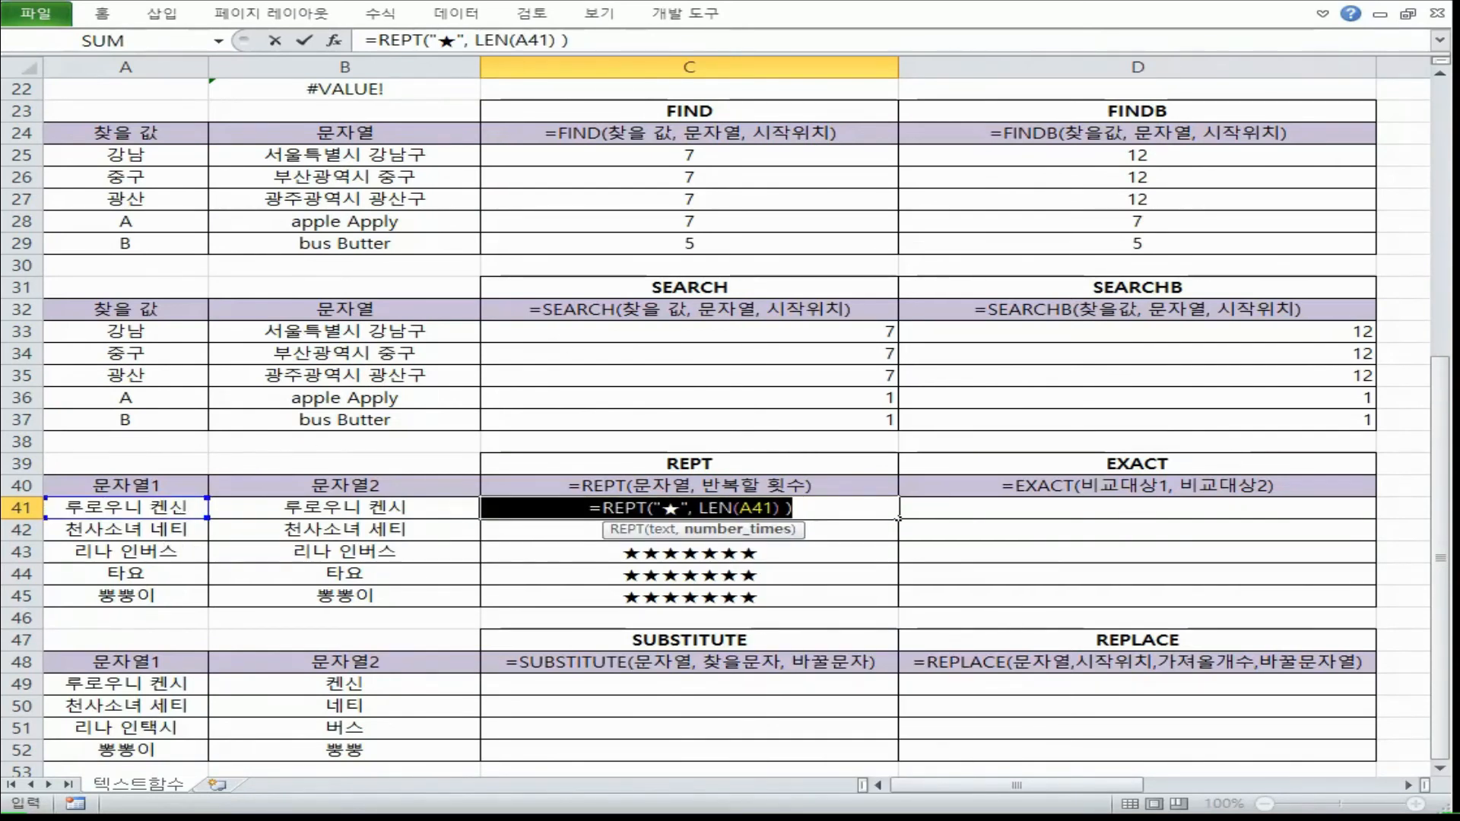
key(ctrl+Return)
double_click(898, 519)
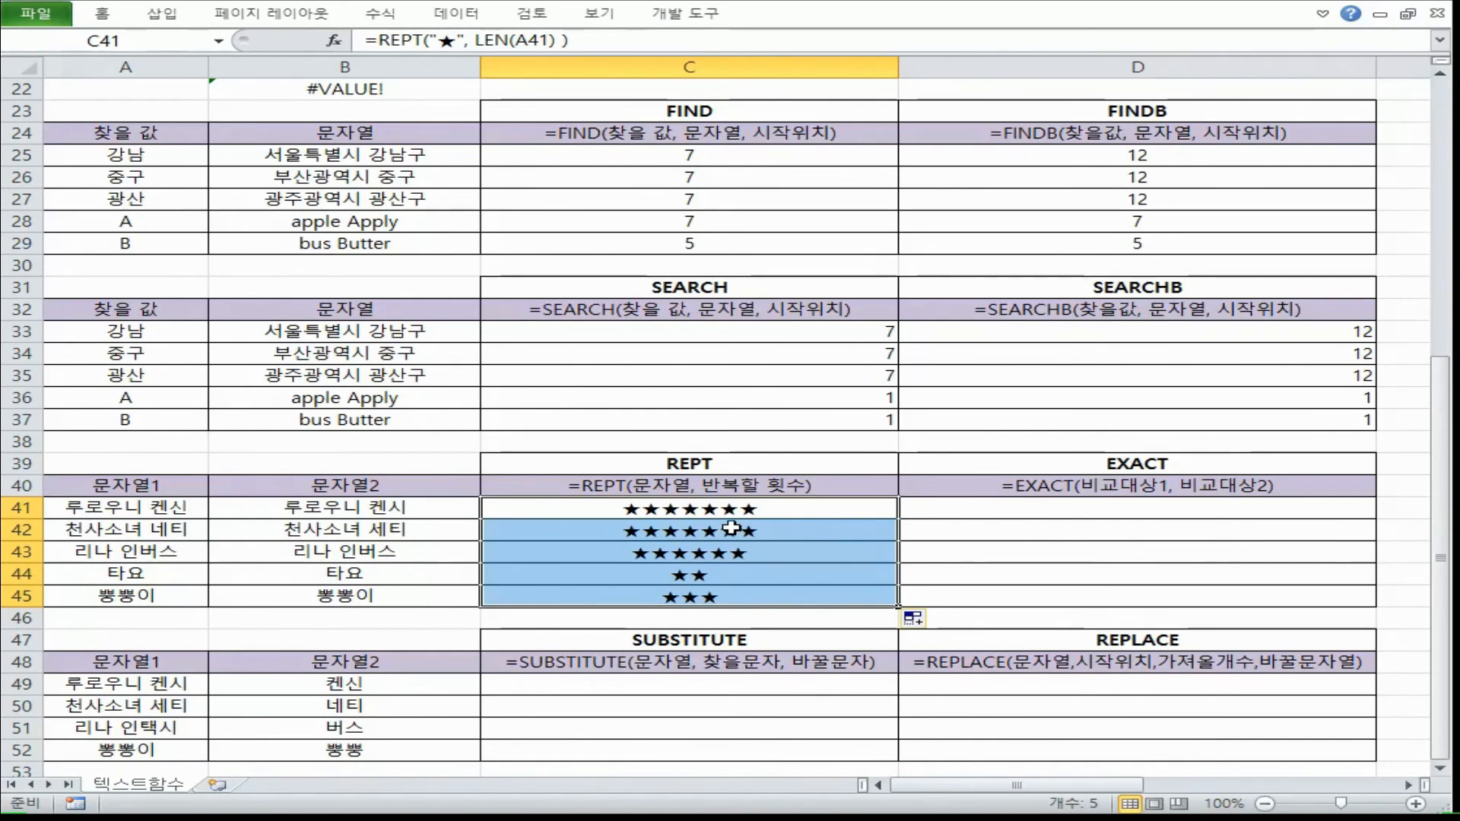
Step: Review the combined REPT and LEN formula in C41
double_click(763, 508)
click(831, 506)
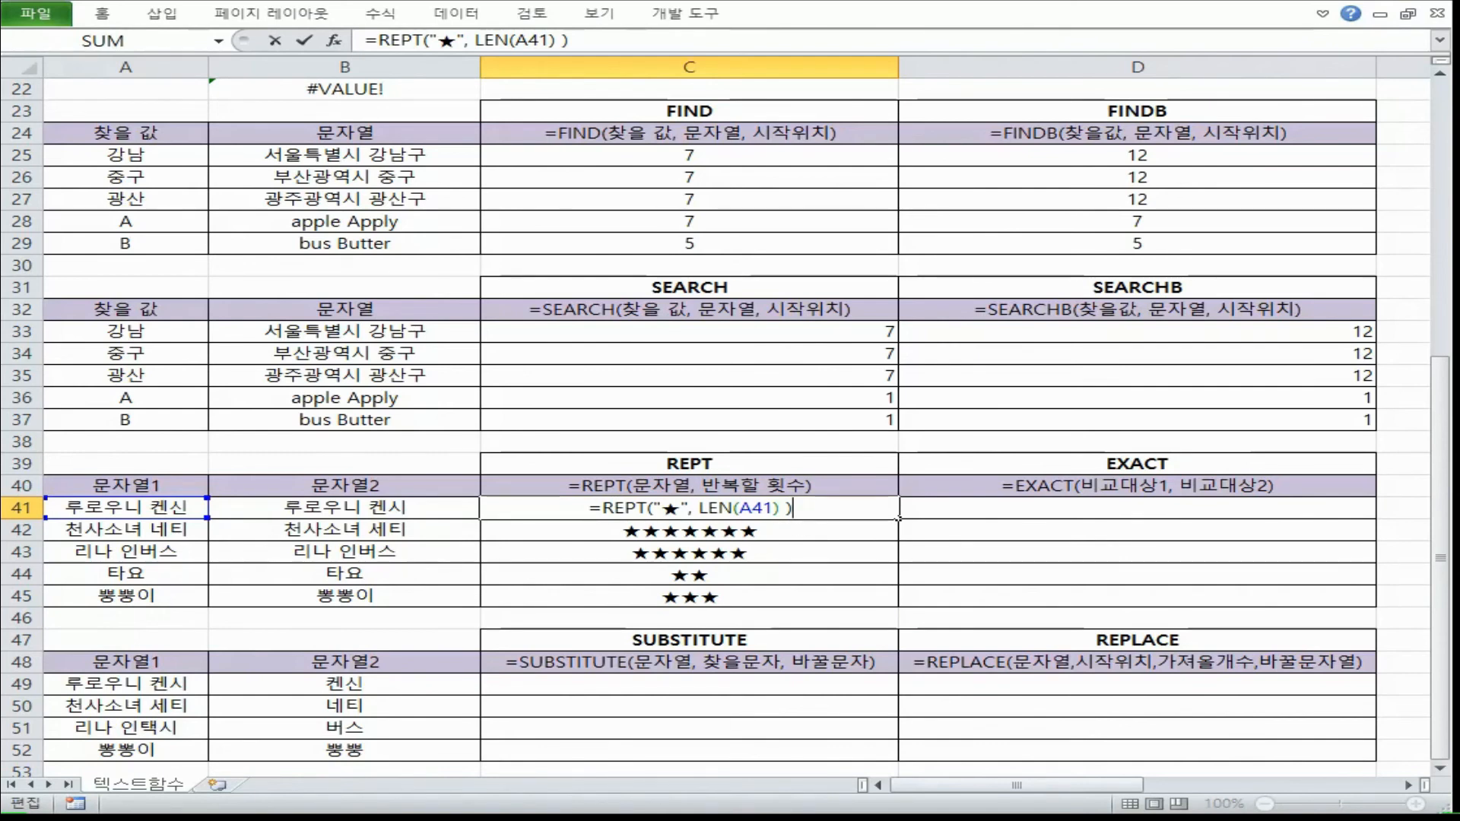
key(Tab)
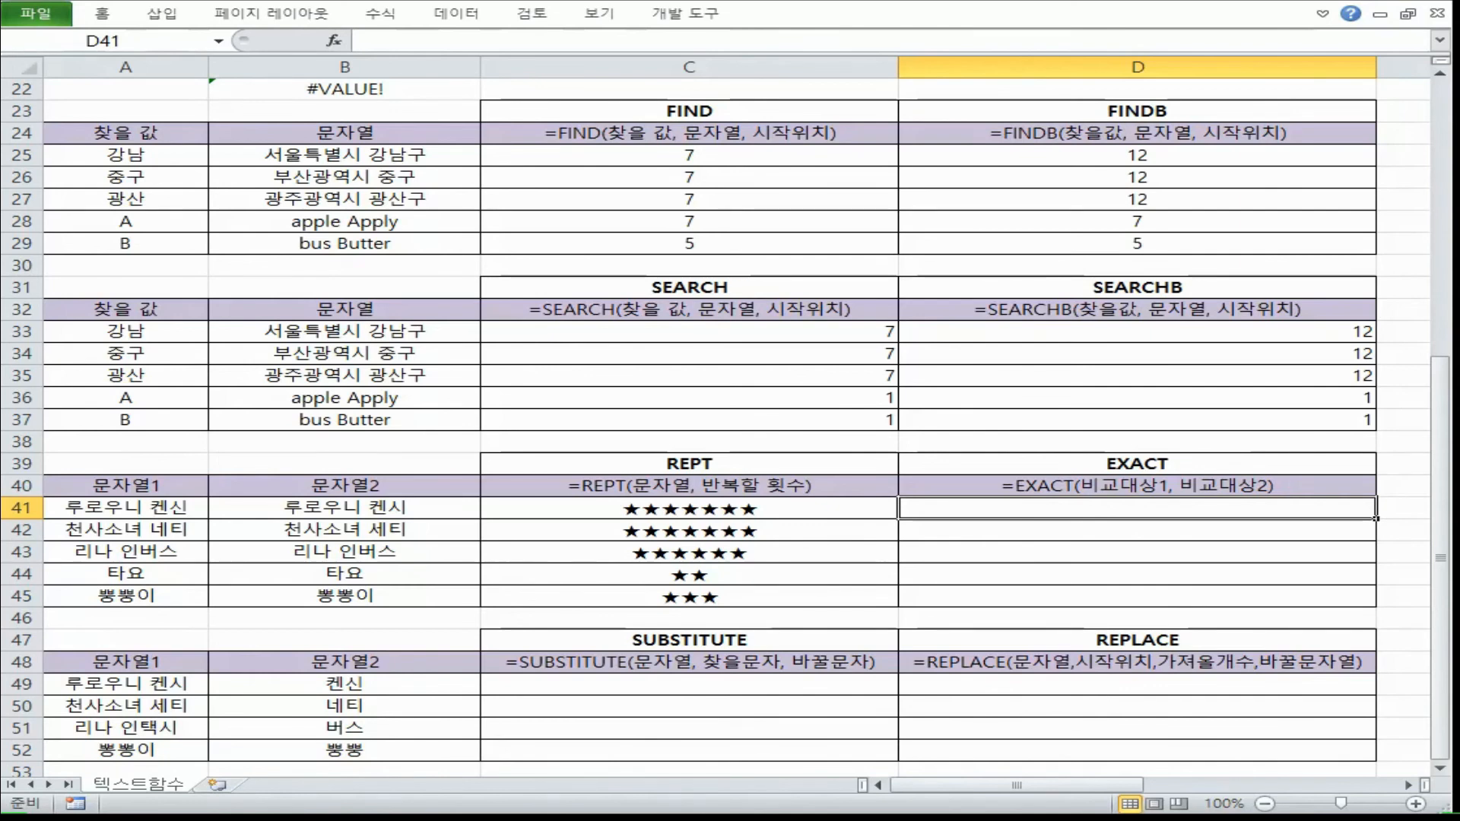
Step: Enter =EXACT(A41,B41) in D41 to compare the two strings in row 41
text(=ex)
key(Tab)
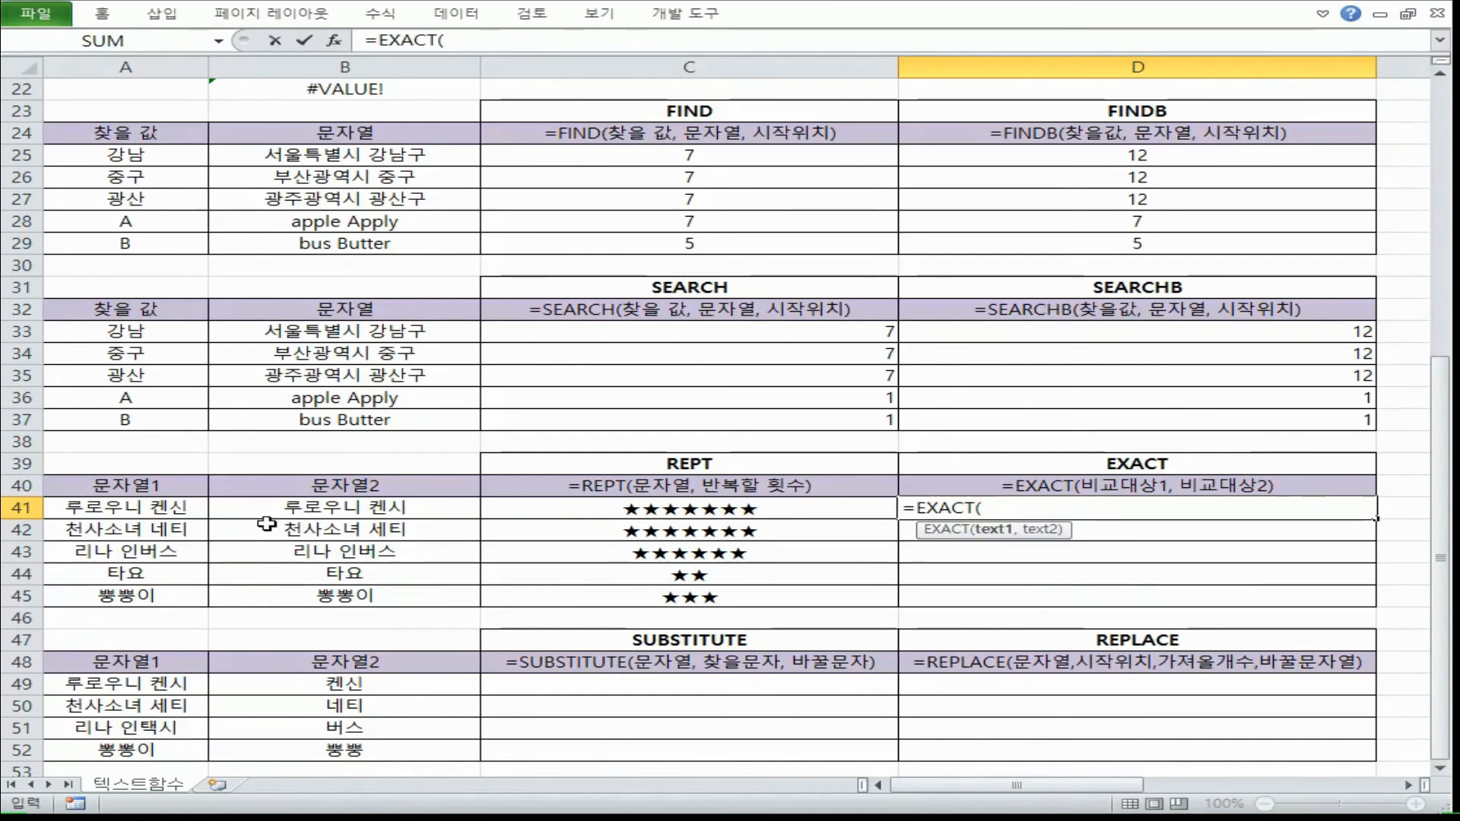
click(149, 509)
text(,)
click(282, 507)
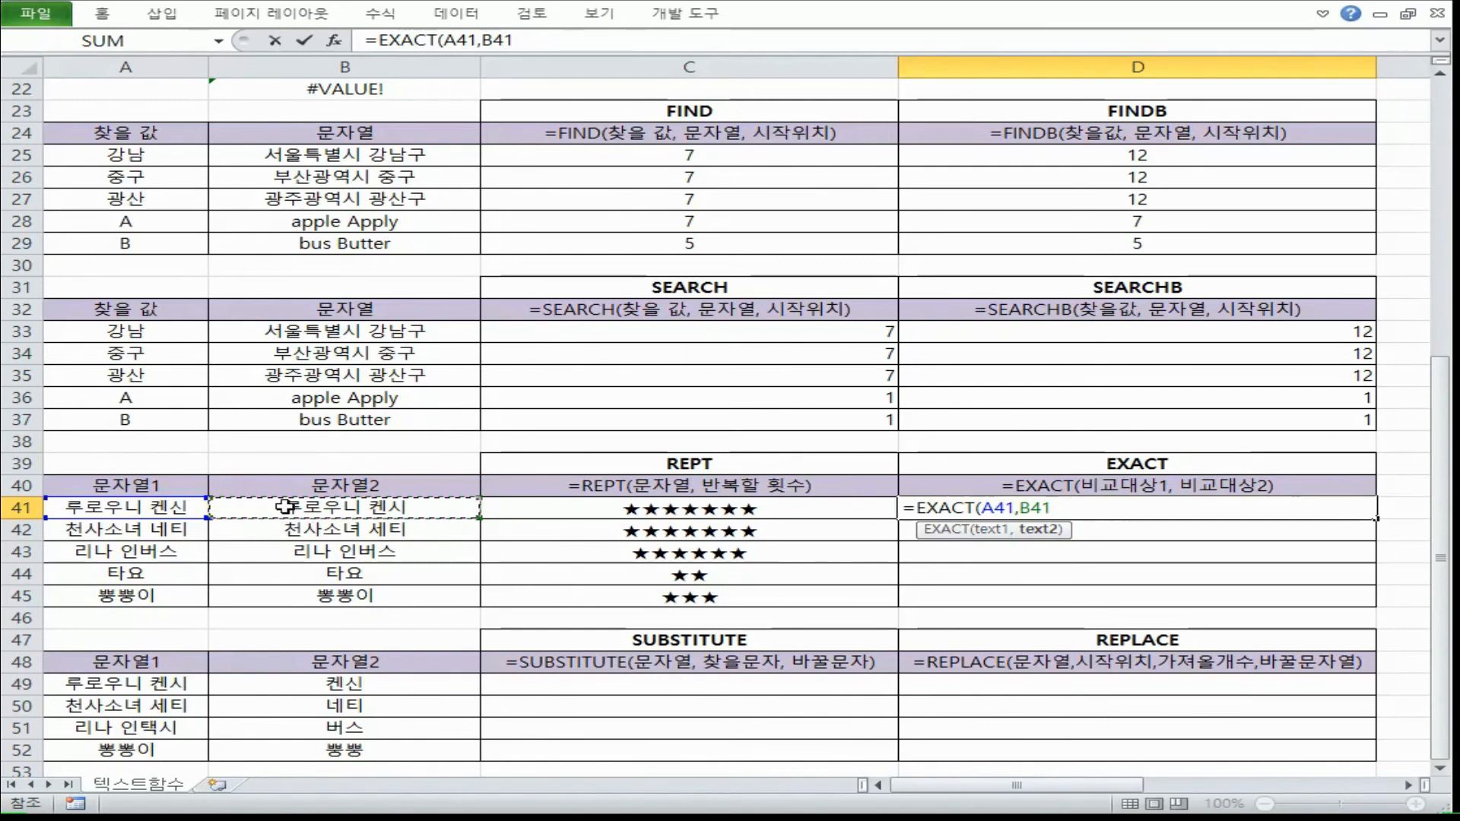
text())
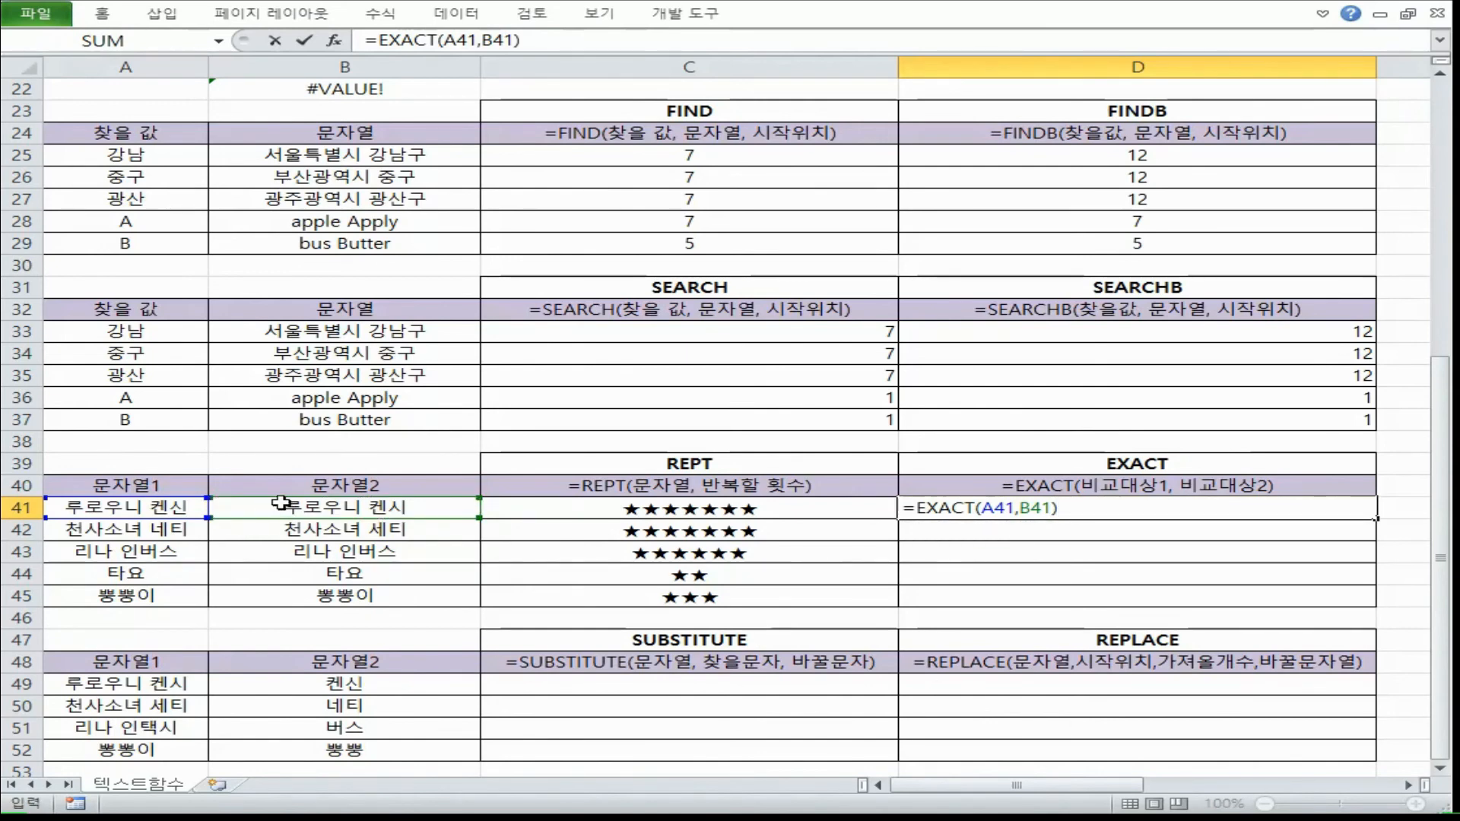
key(Return)
key(Left)
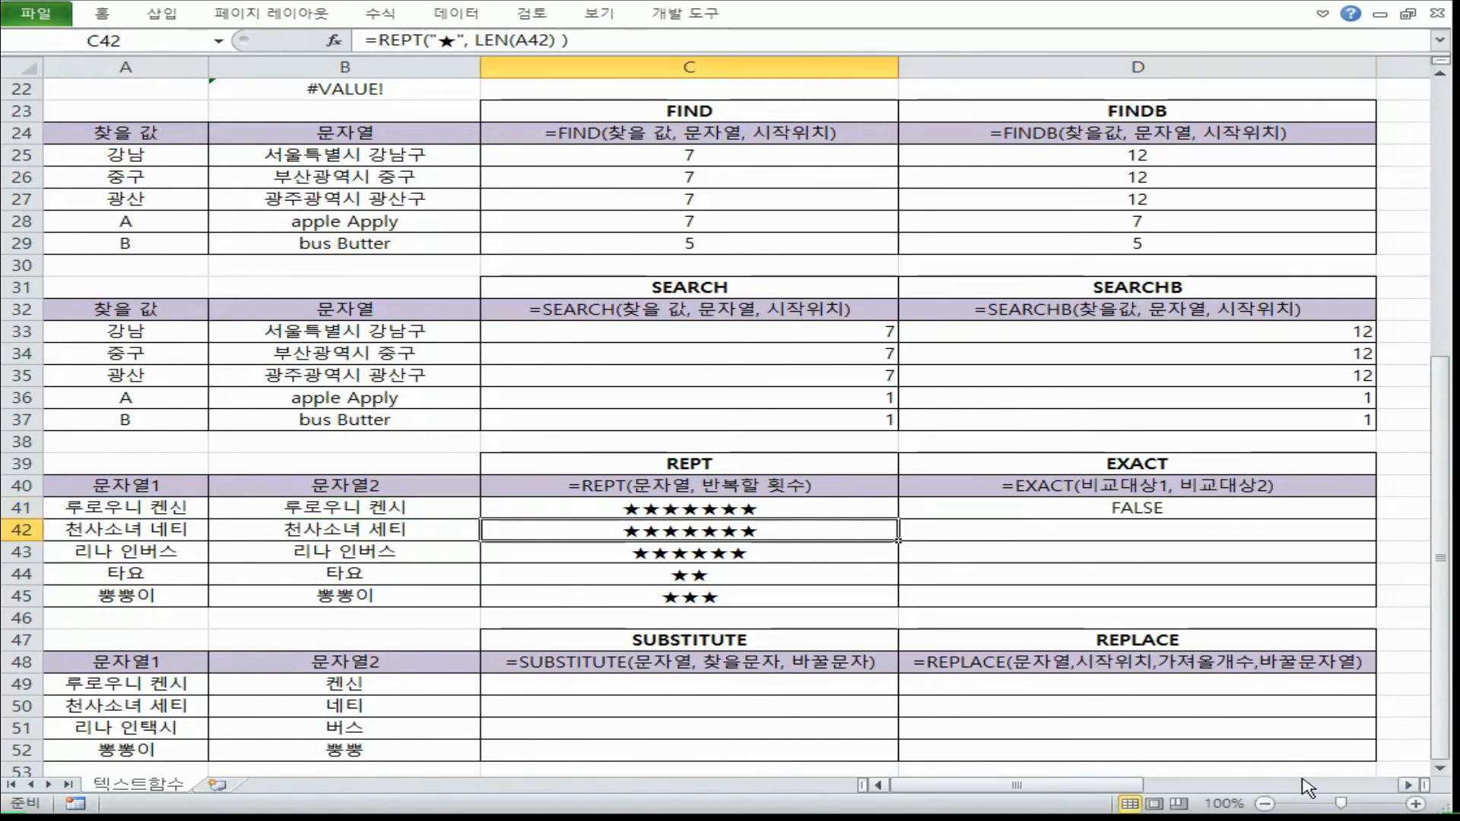
Step: Fill the EXACT formula from D41 down to D45 and check the string pairs being compared in columns A and B
click(1368, 510)
drag(1375, 519, 1375, 606)
drag(1003, 554, 239, 573)
click(199, 571)
click(148, 598)
click(237, 597)
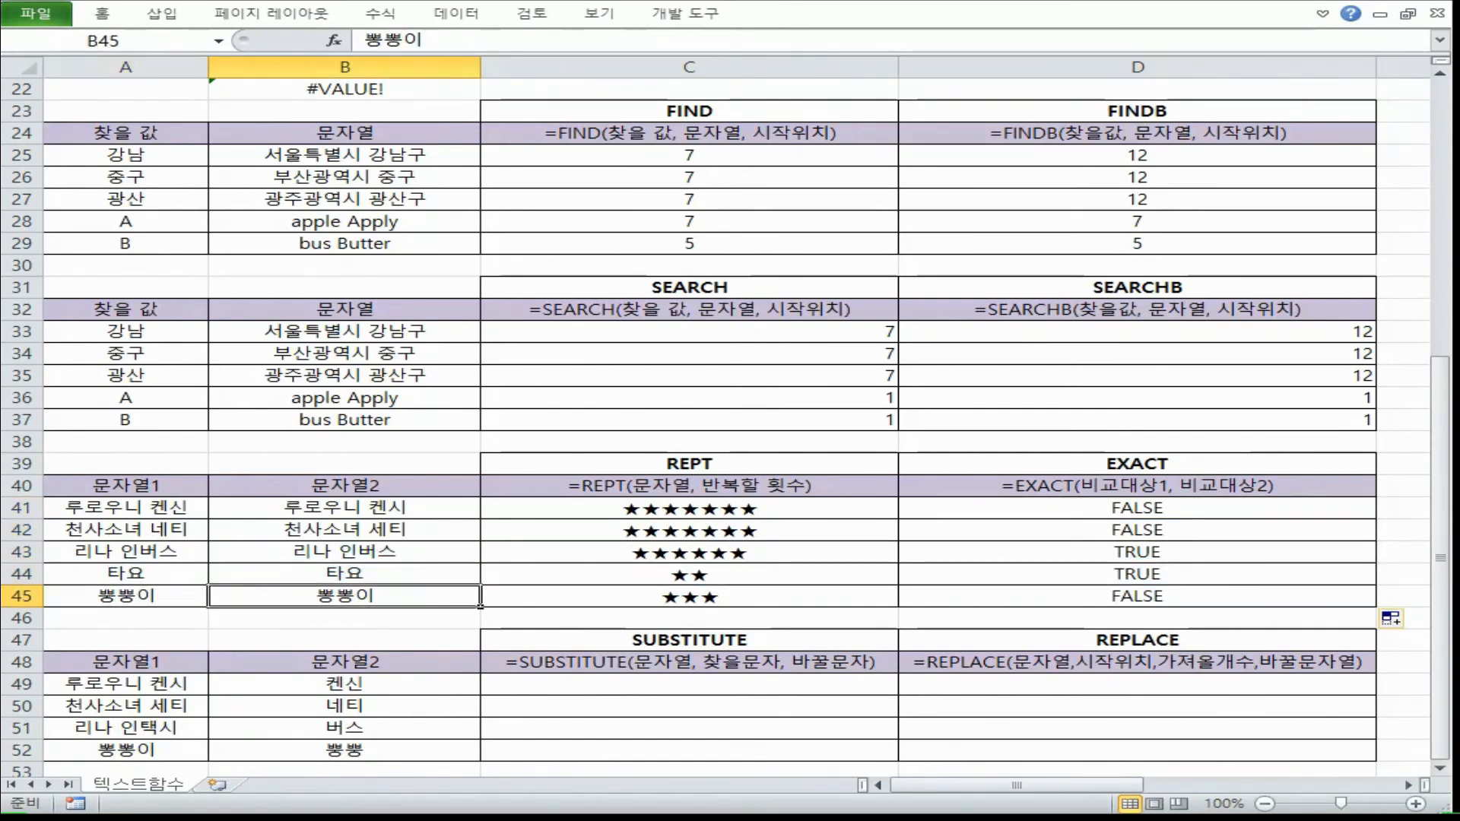
click(144, 529)
click(259, 532)
click(183, 509)
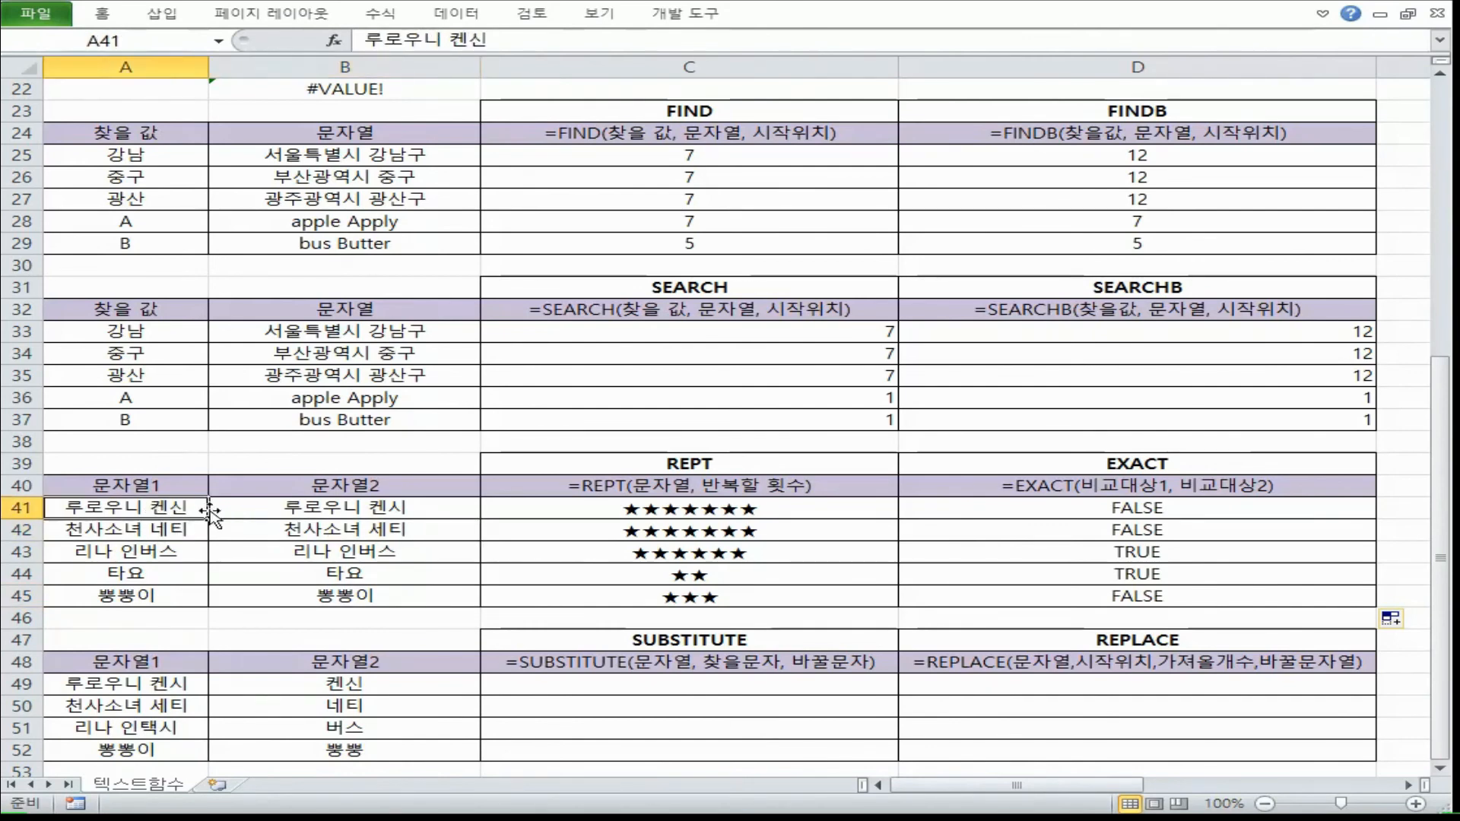
Step: Review the EXACT syntax and its results in D39:D45
drag(1270, 511, 1263, 535)
click(1133, 486)
drag(1148, 596, 1113, 598)
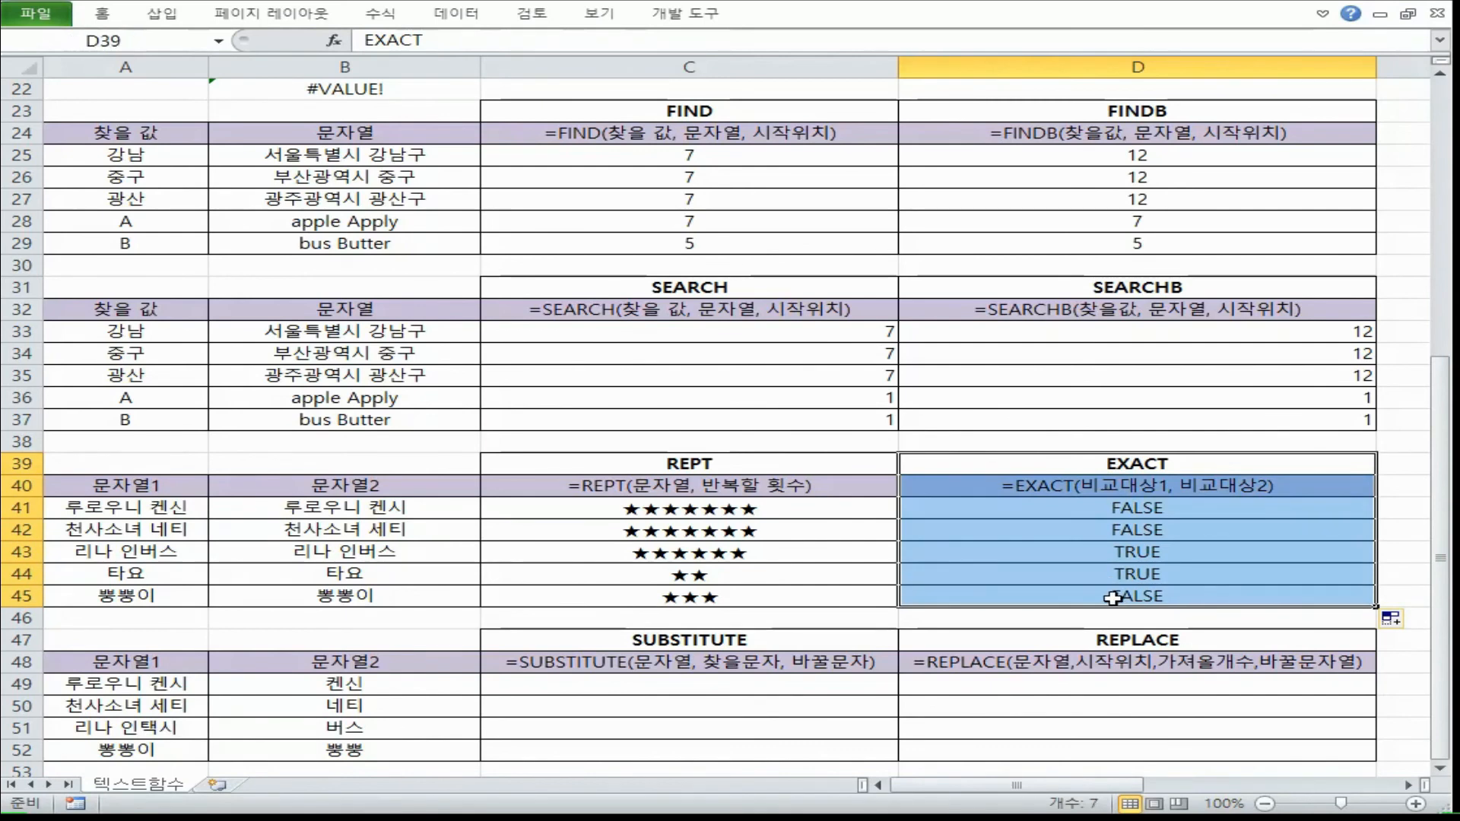
click(1114, 462)
drag(1054, 465, 1035, 595)
Step: Examine the SUBSTITUTE and REPLACE sections in C47:D52 and compare their argument syntax
scroll(730, 418, down, 3)
drag(775, 422, 1110, 573)
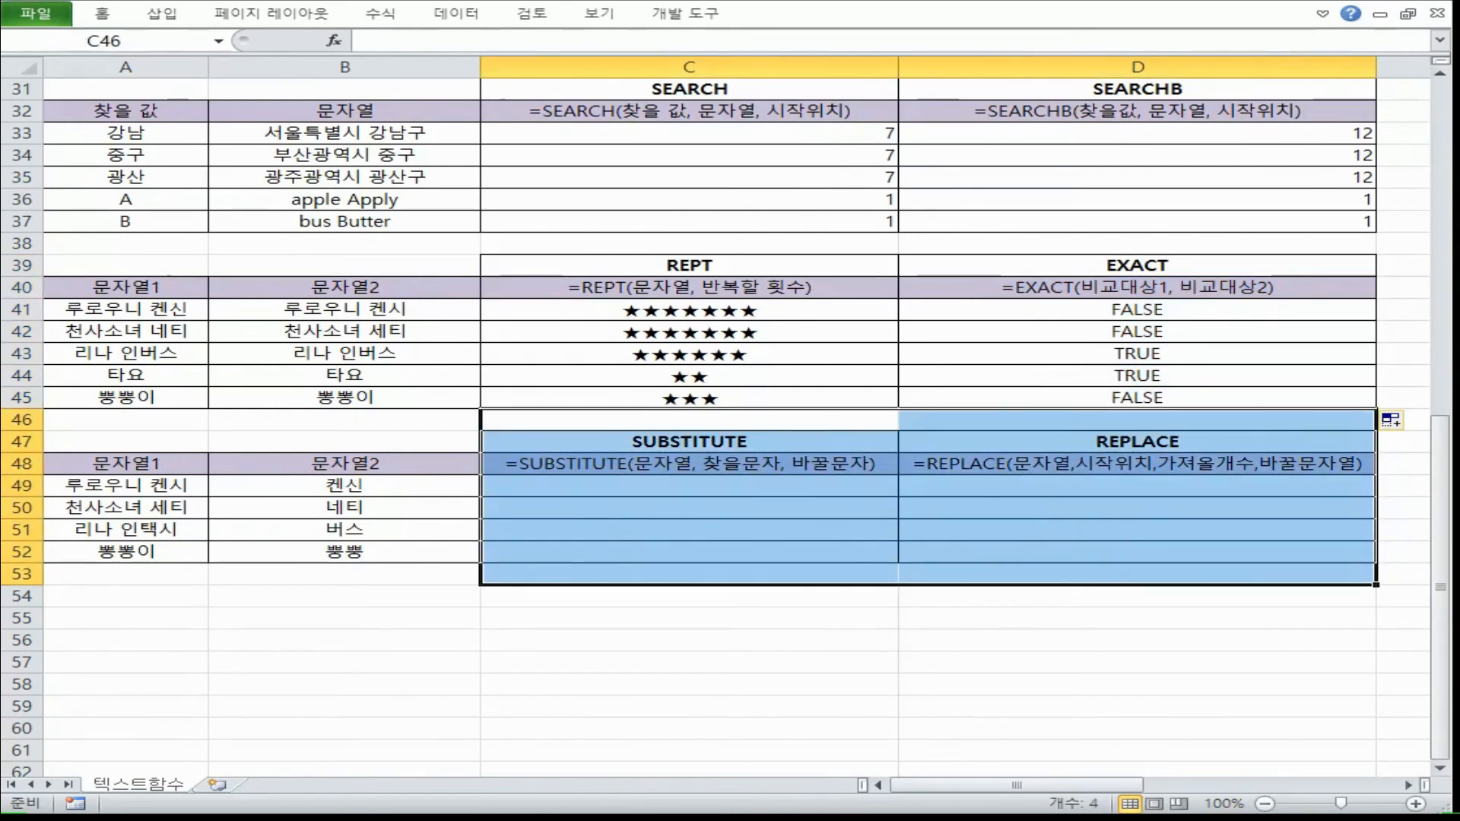
drag(795, 449, 1043, 552)
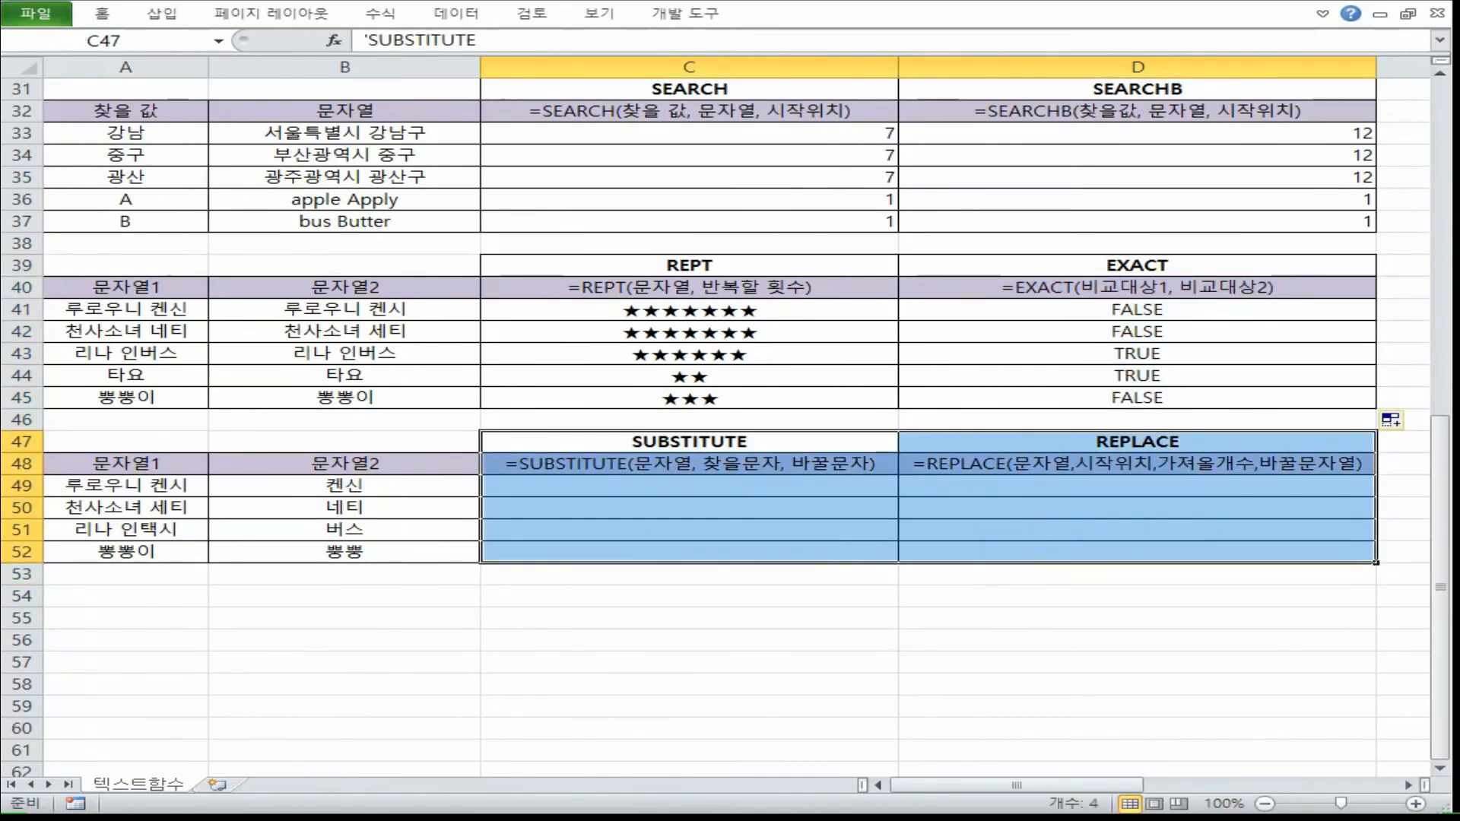
drag(798, 445, 973, 552)
scroll(965, 395, up, 10)
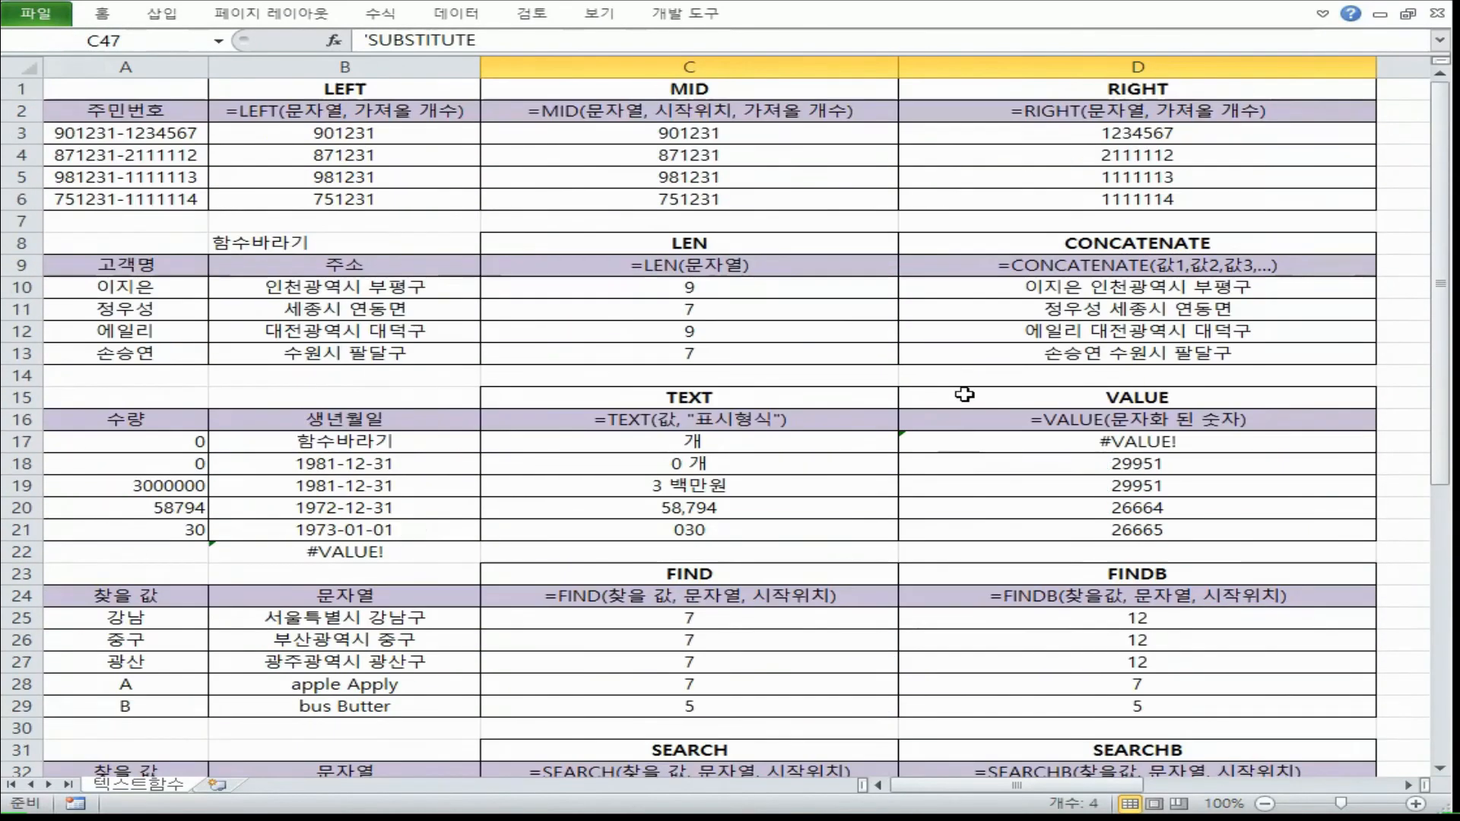
scroll(663, 137, down, 8)
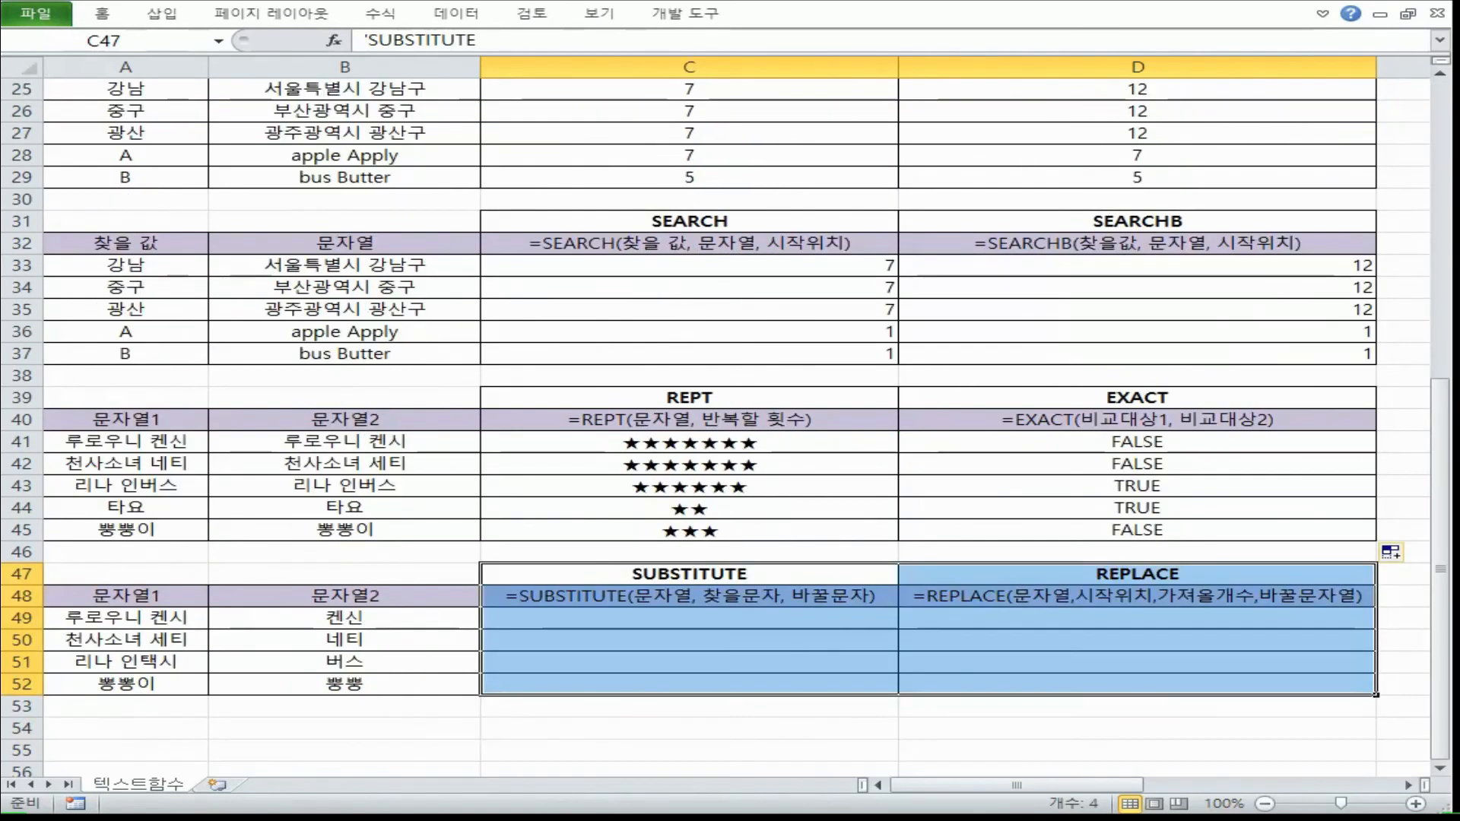
click(672, 620)
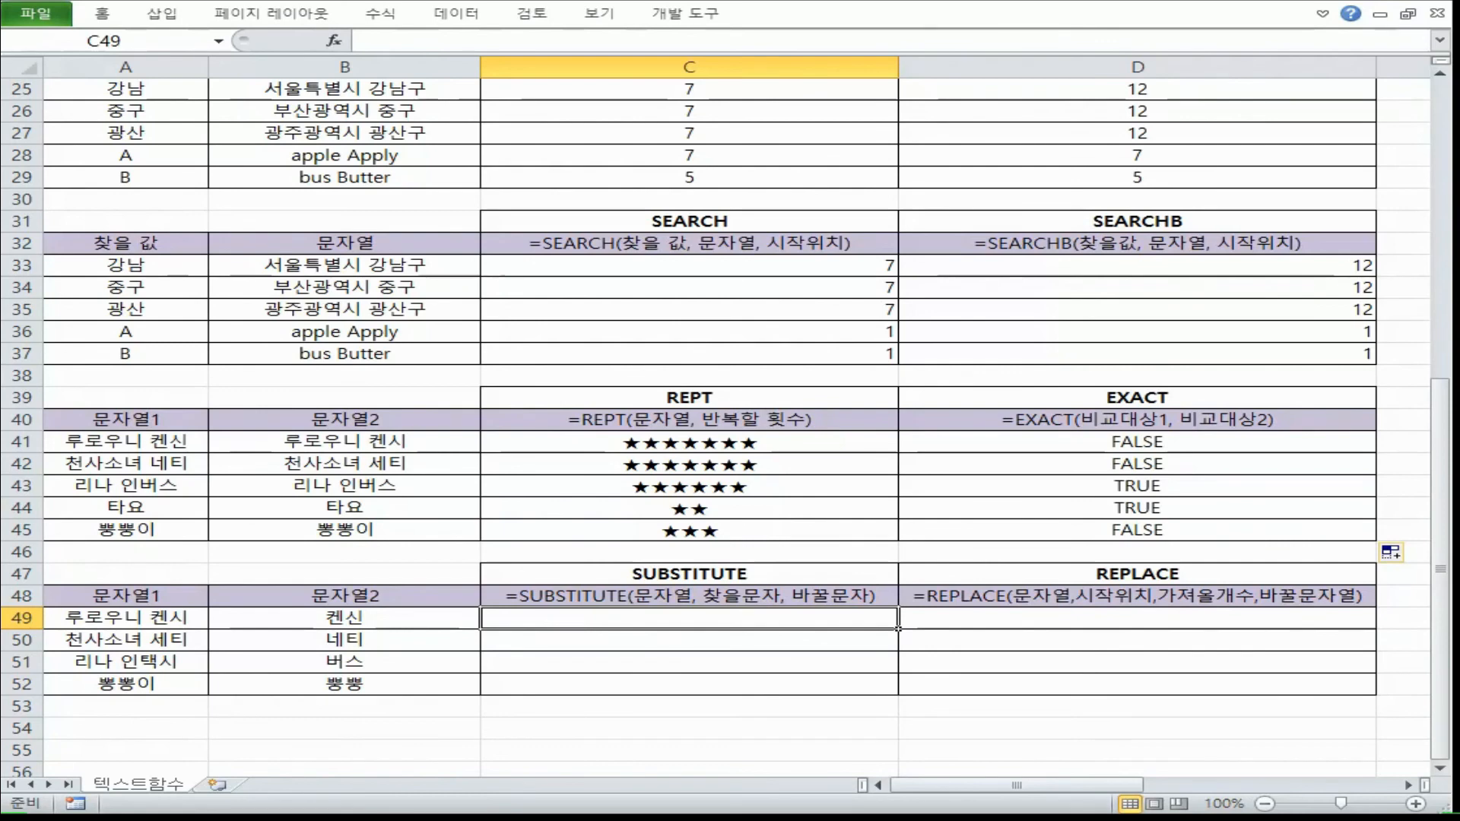
click(1192, 572)
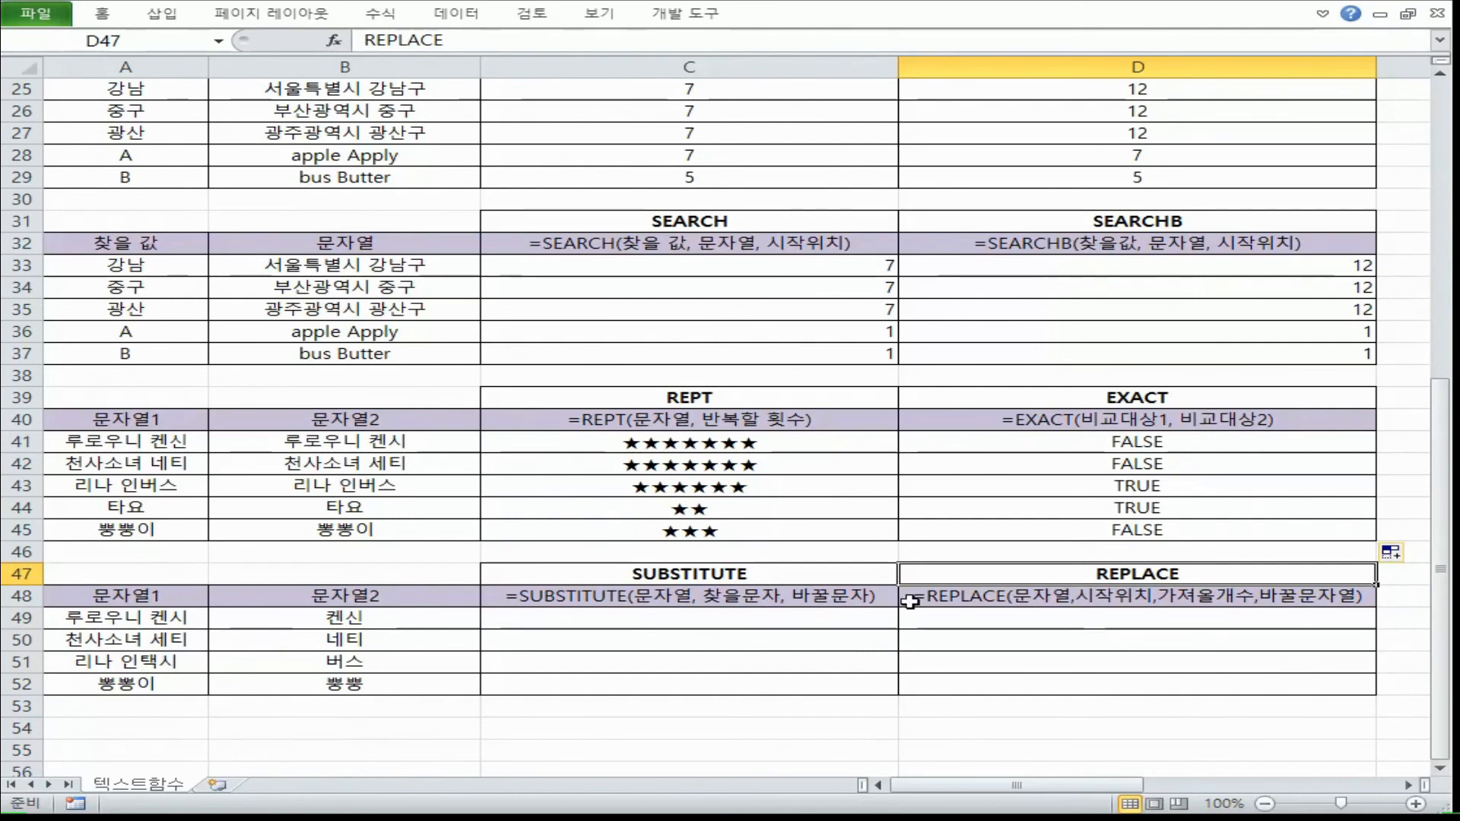
drag(707, 572, 707, 655)
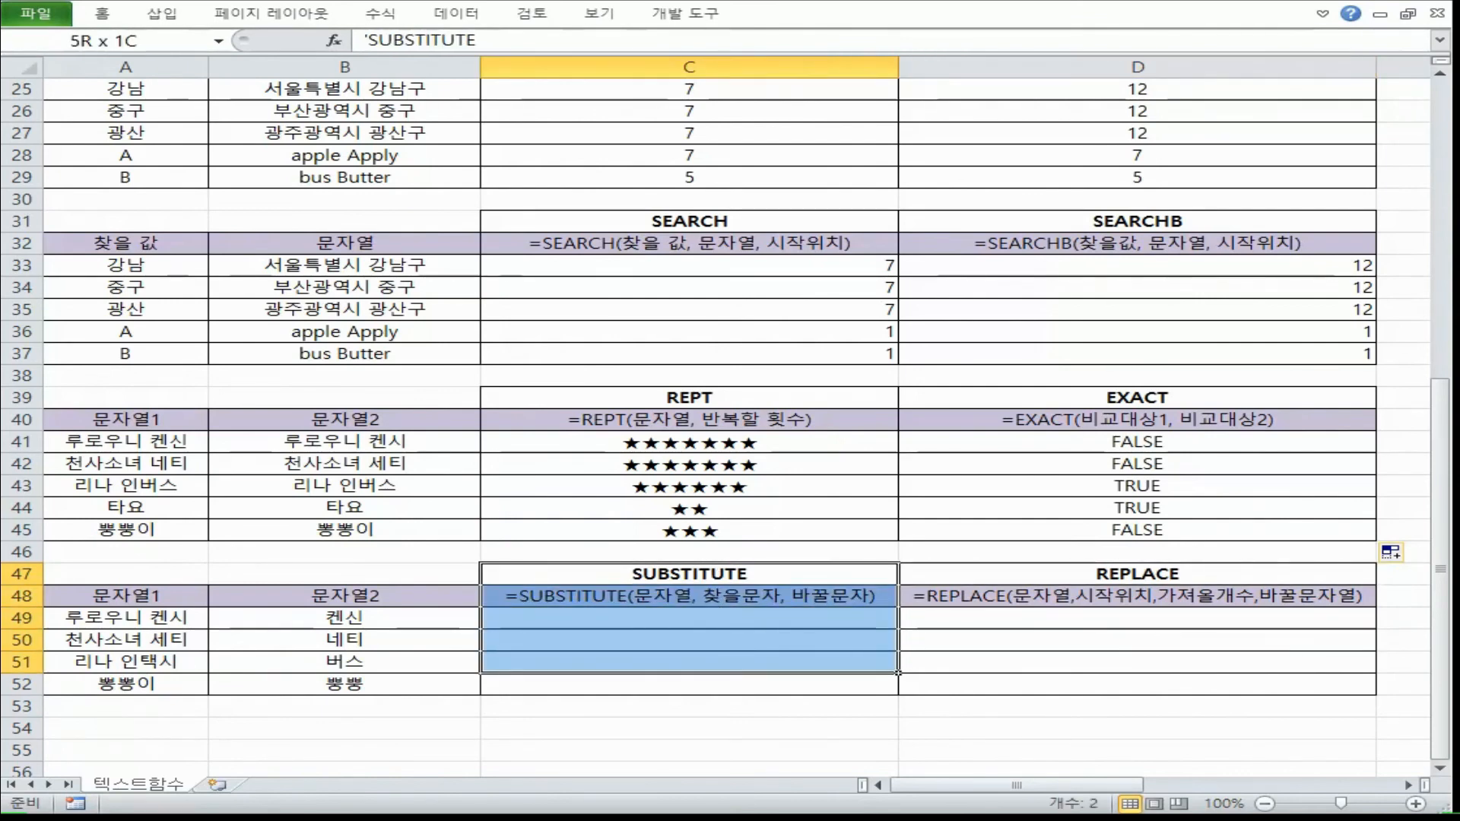
click(1011, 577)
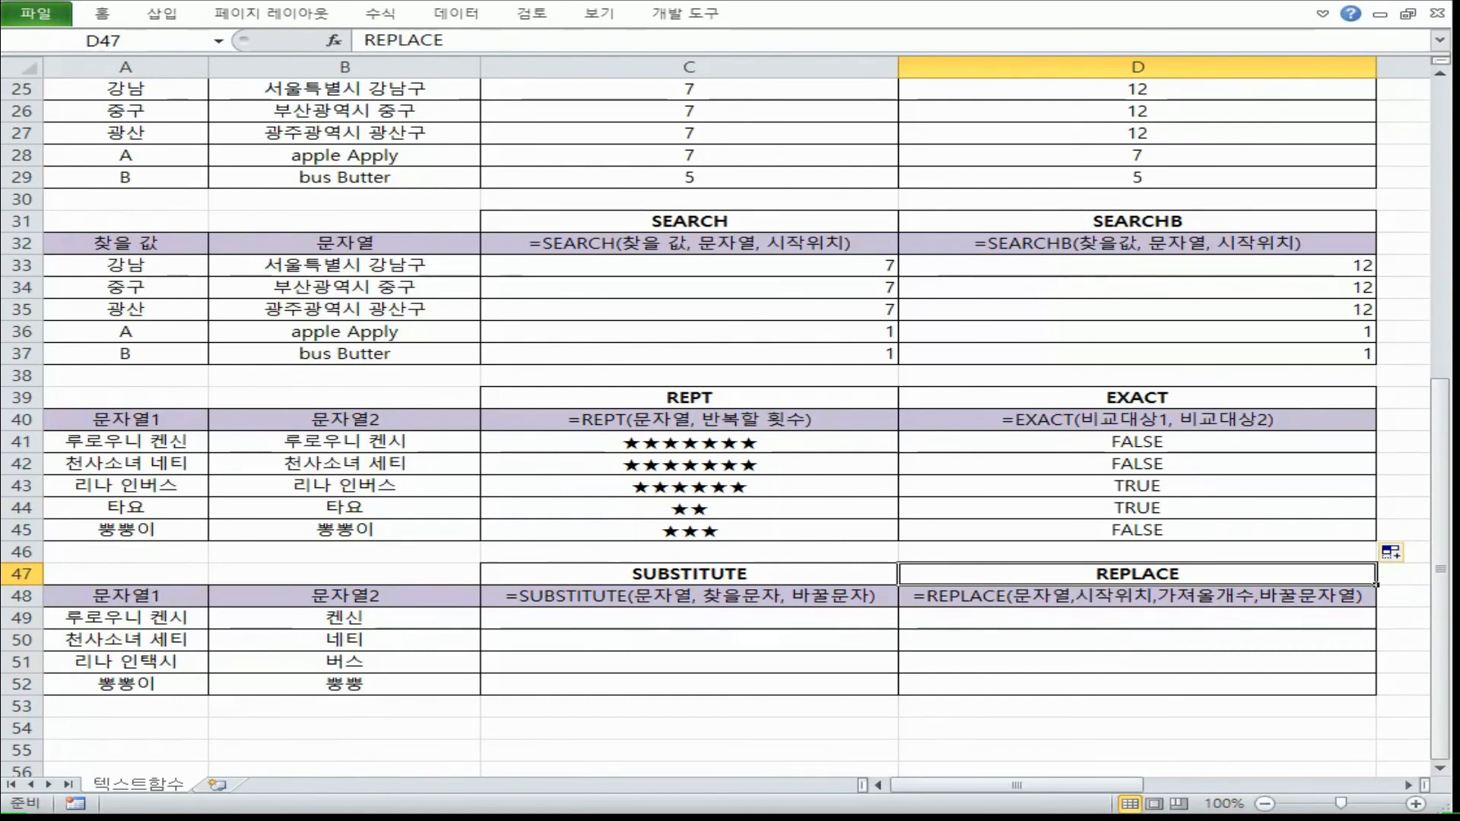
click(776, 579)
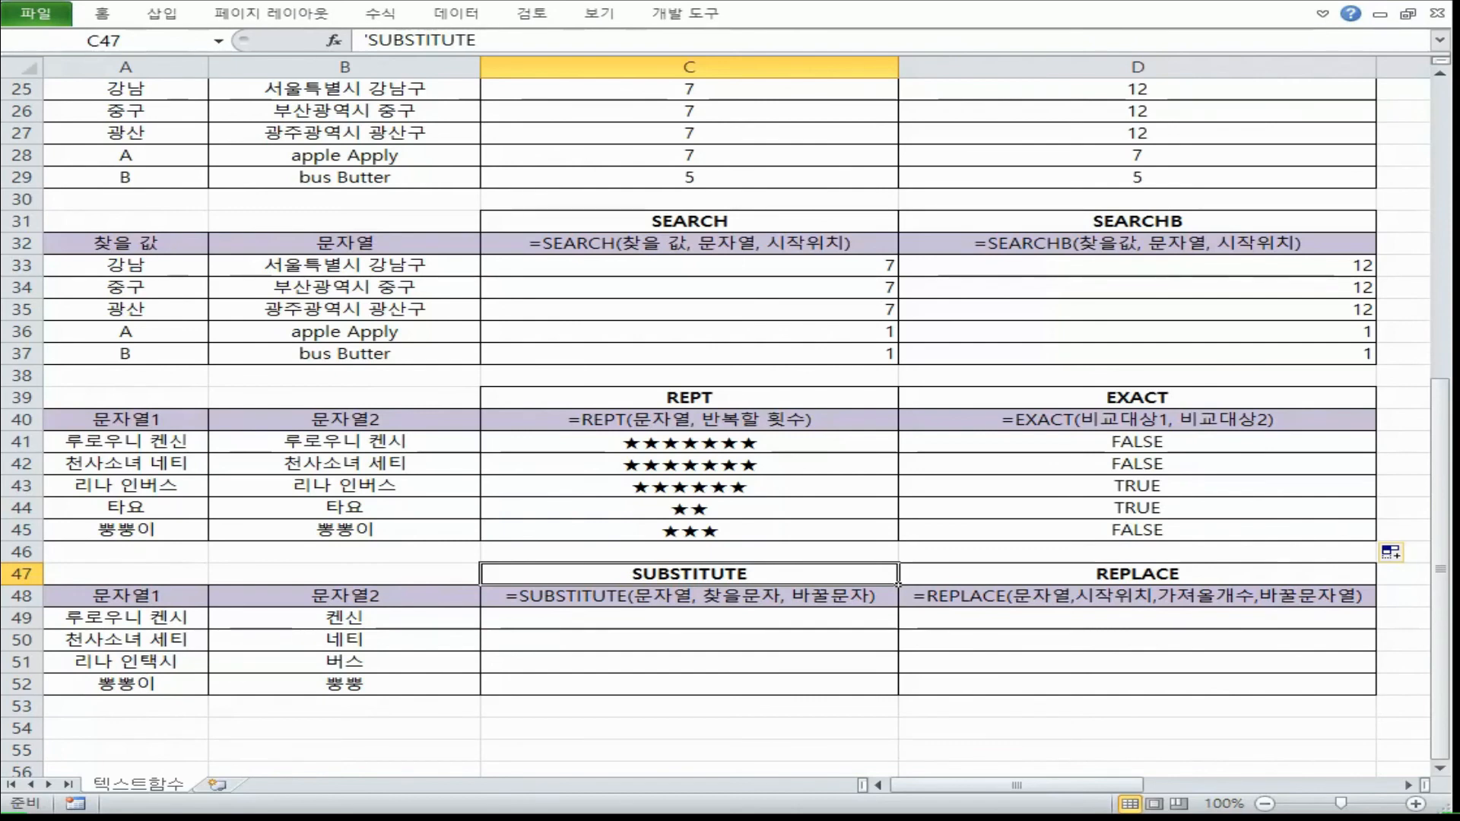
Step: Enter =SUBSTITUTE(A49, "켄시", B49) in C49 to swap that part of A49 for the text in B49
click(806, 618)
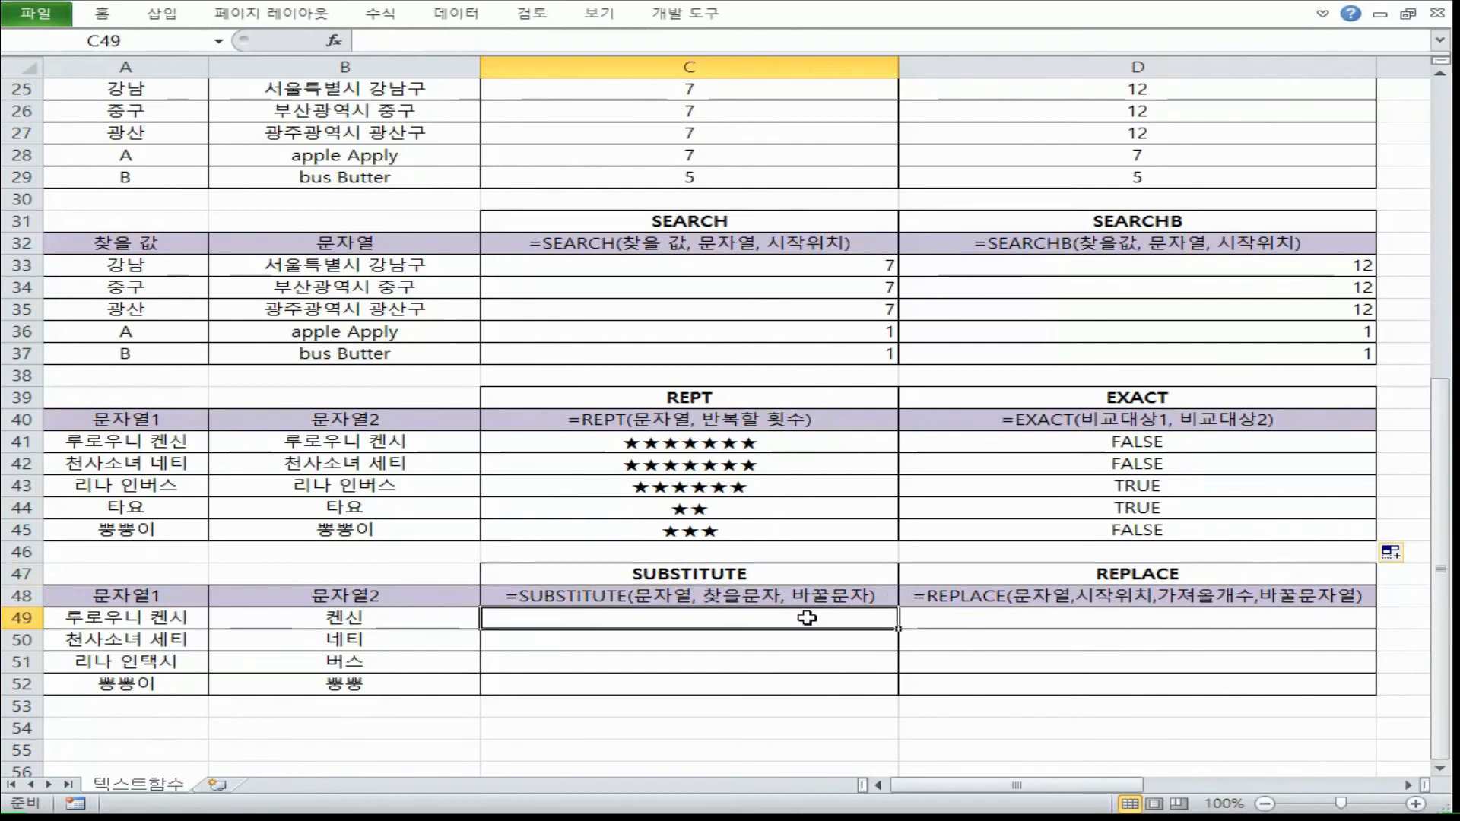
text(=SUBSTITUTE()
click(129, 619)
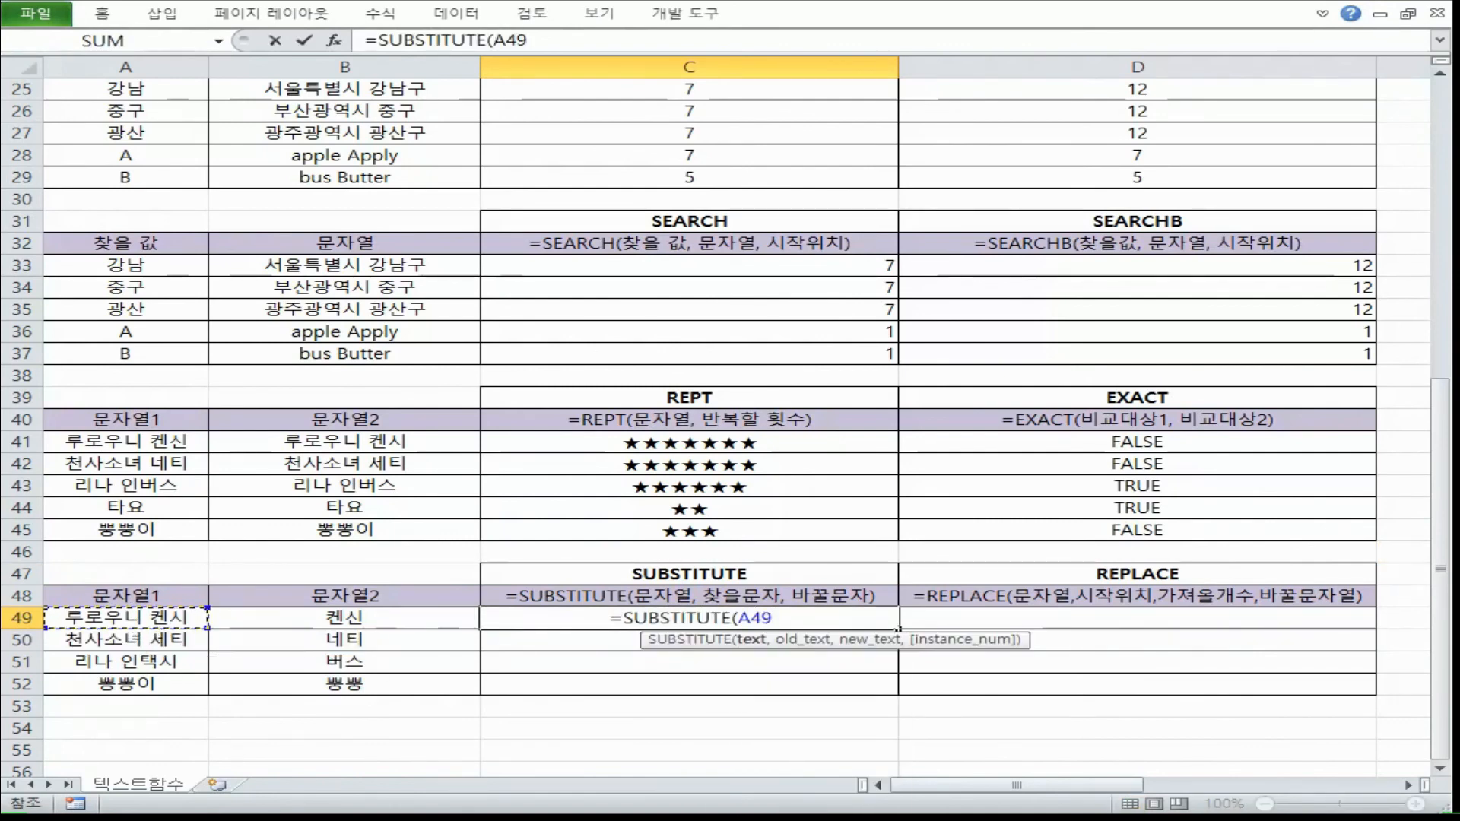
text(, )
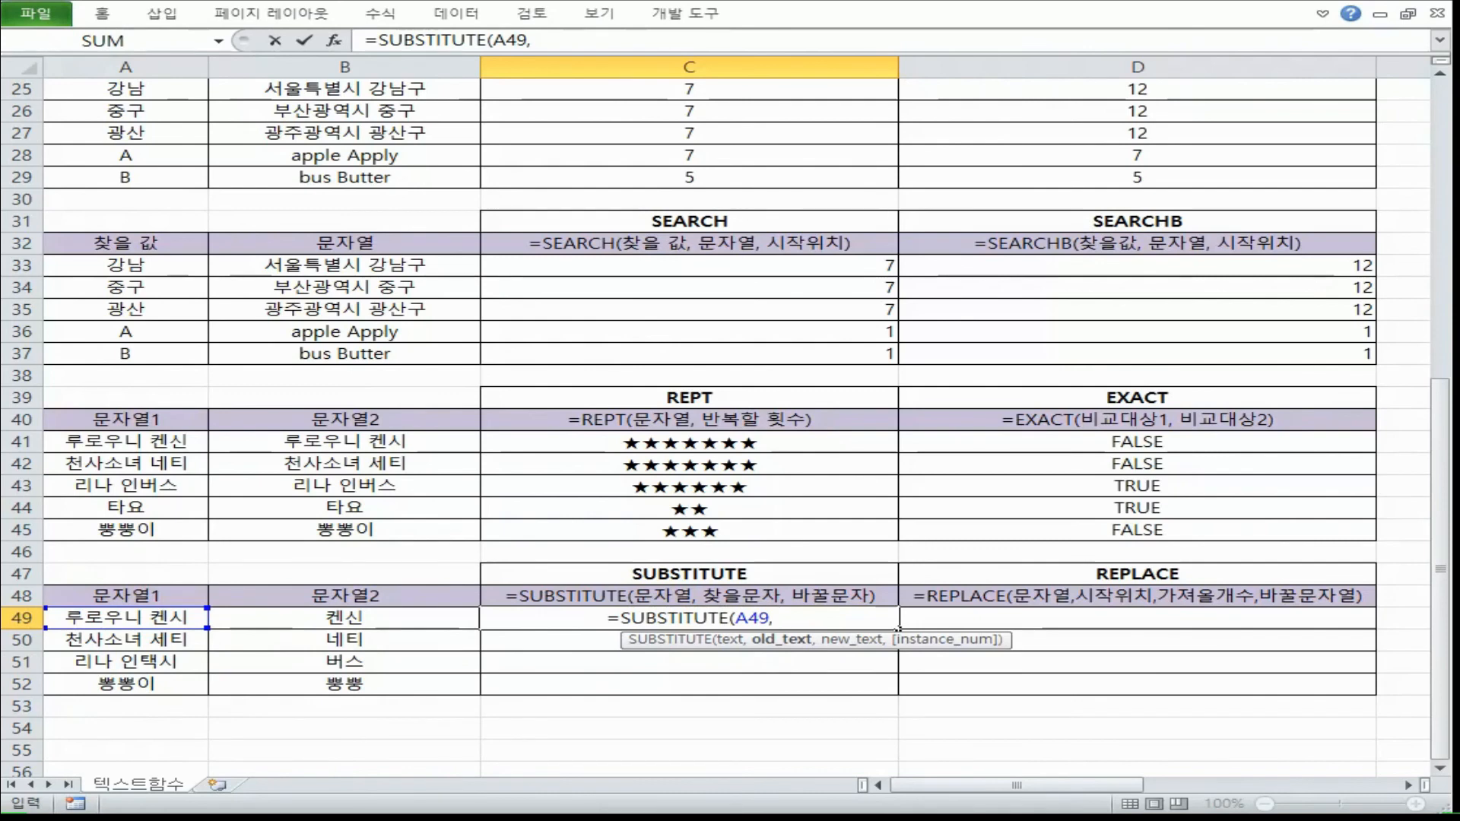
text("zp)
key(BackSpace)
key(BackSpace)
text(켄시",)
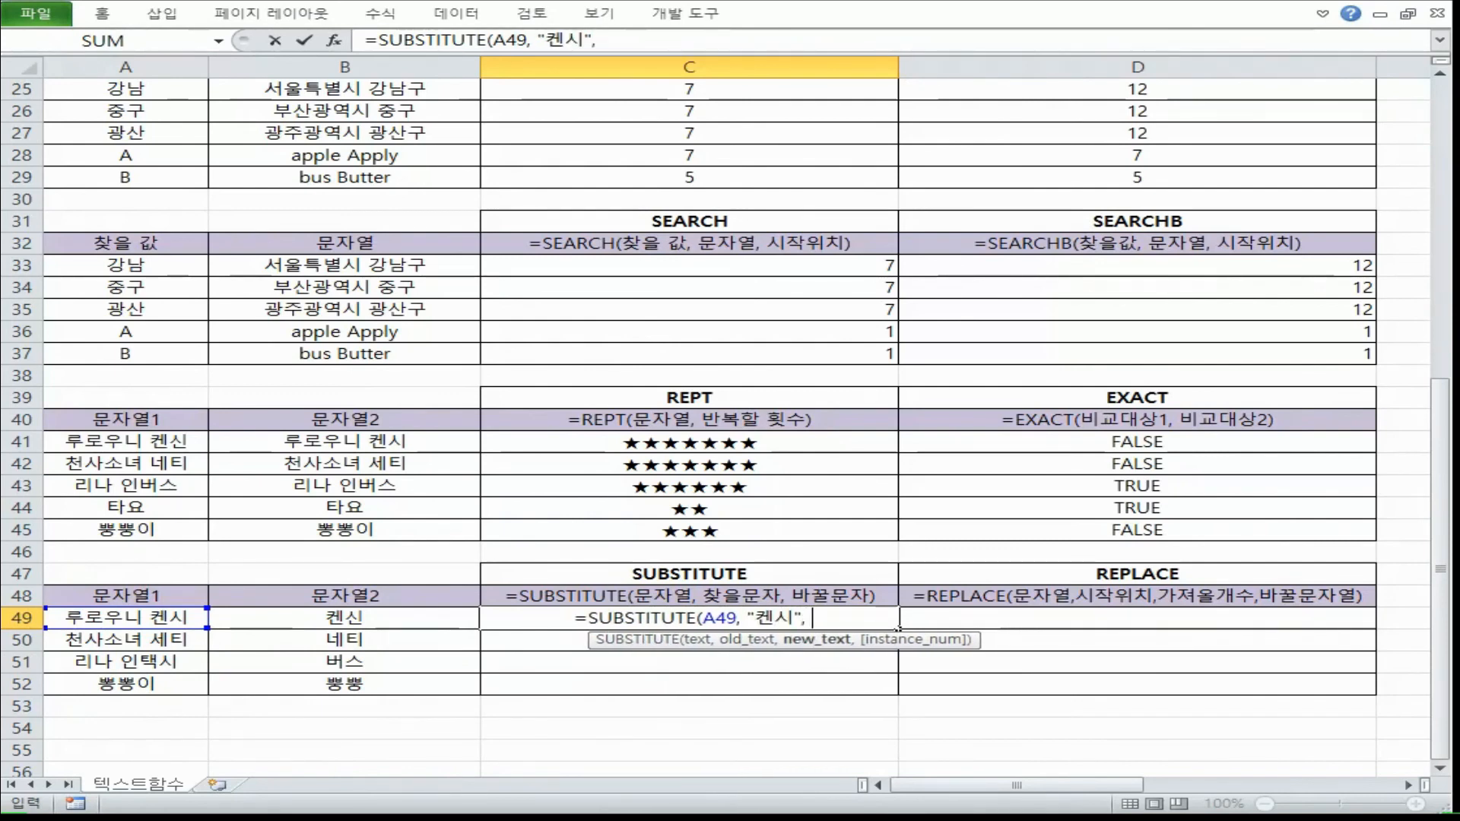
click(313, 618)
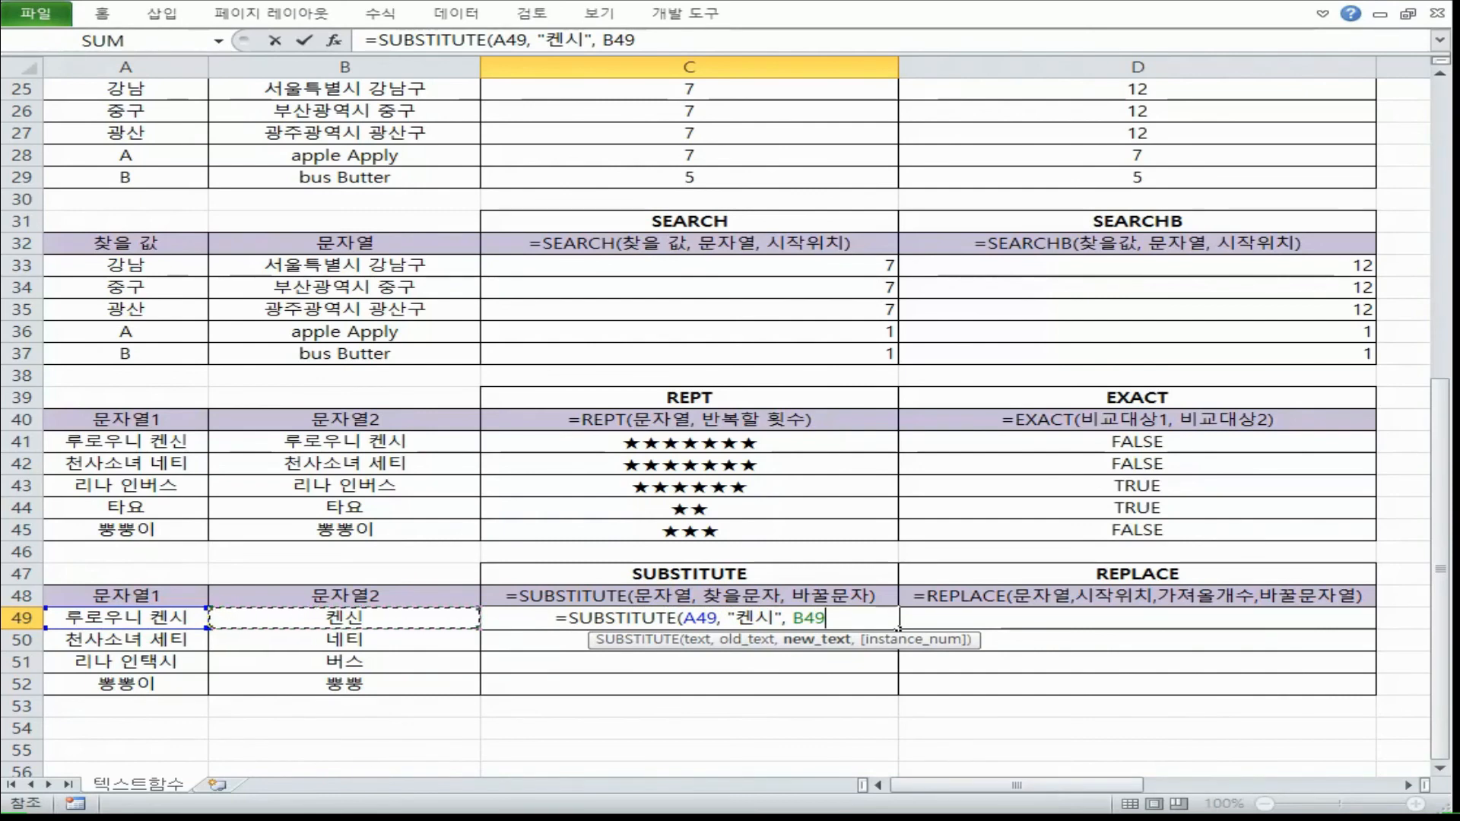
text())
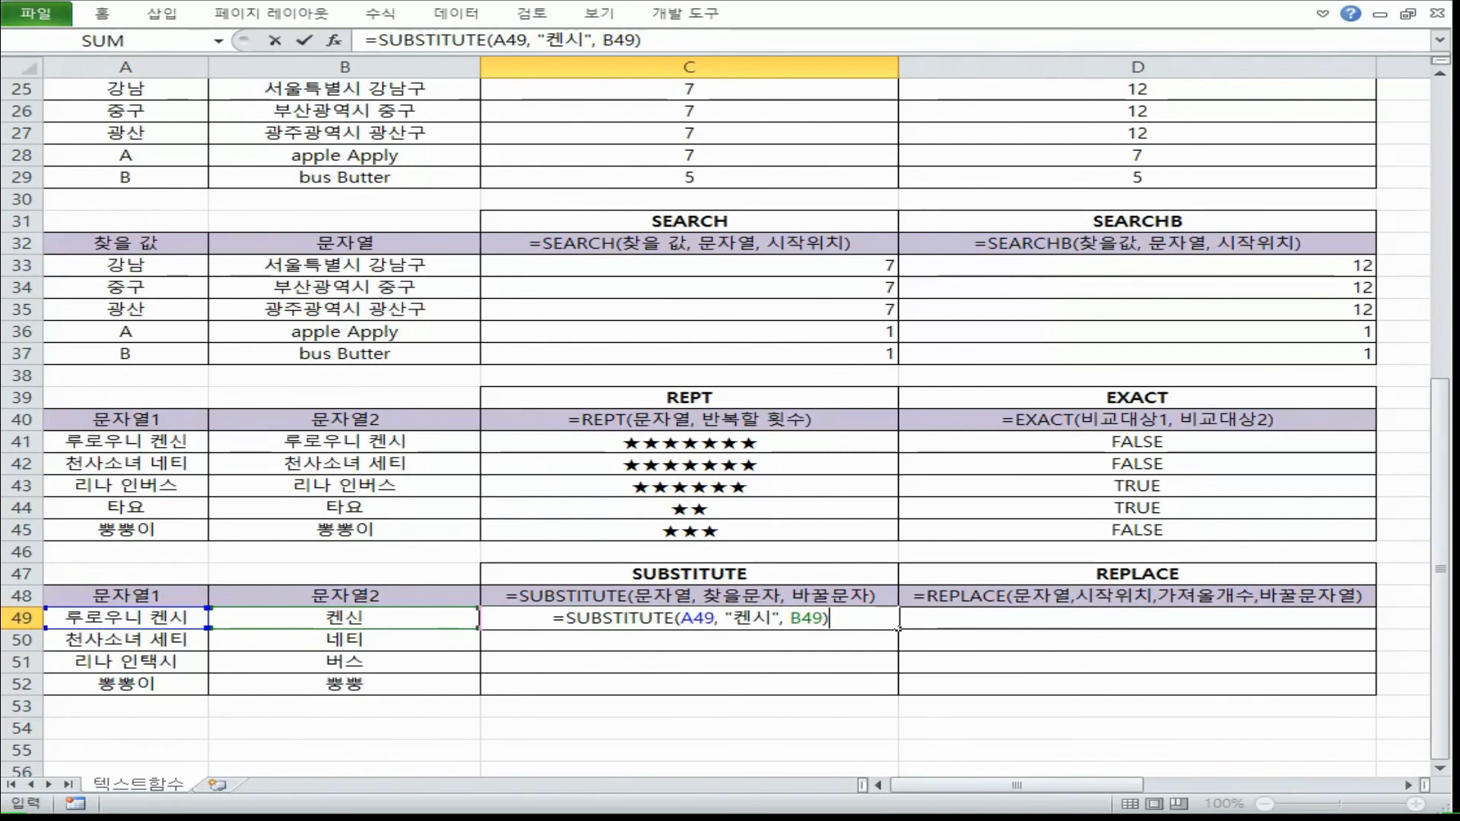
key(Return)
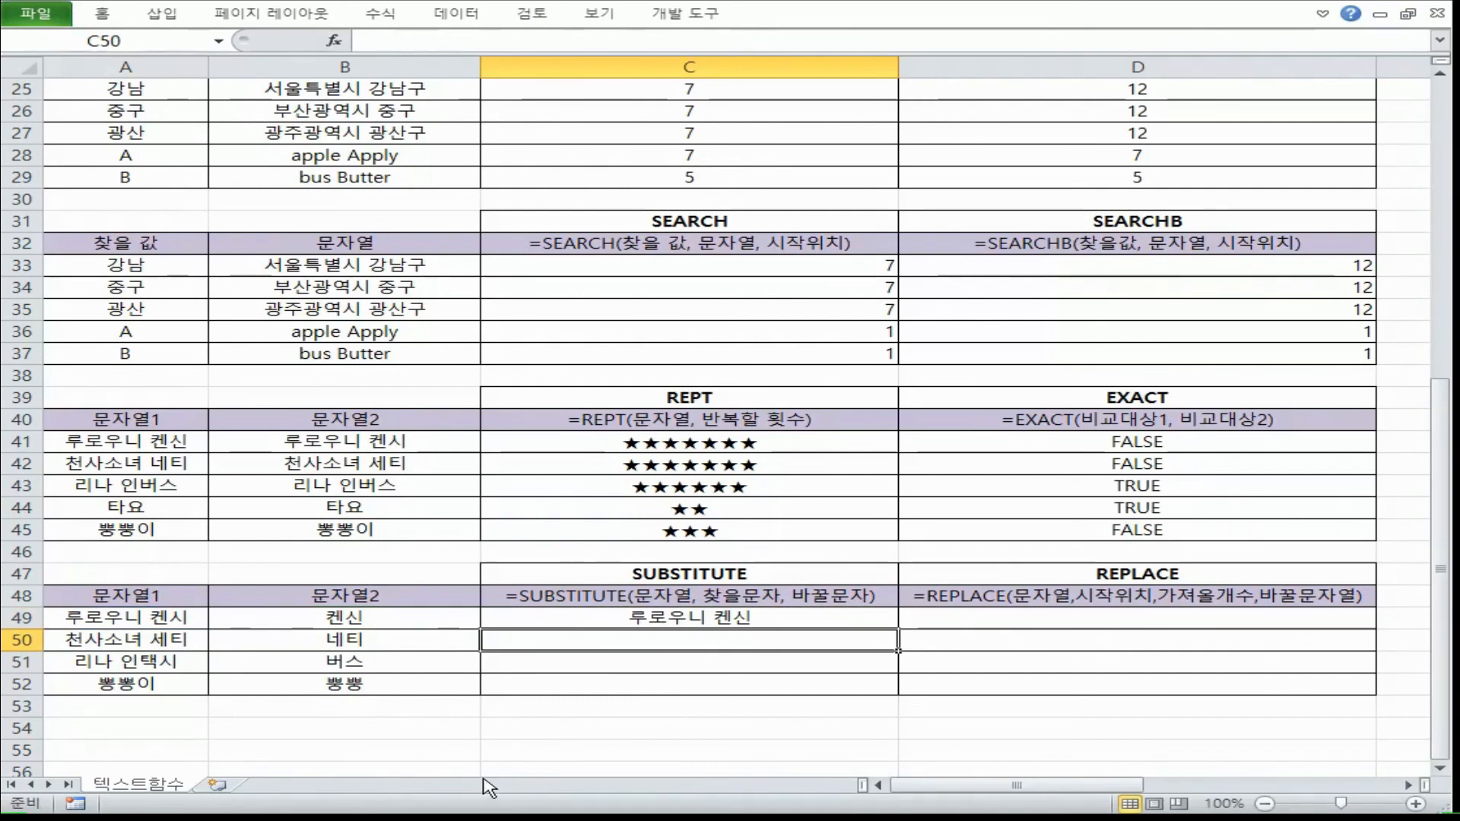
Step: Fill the SUBSTITUTE formula down to C52 and set the searched text to "세티" in C50, "택시" in C51 and A52's first two syllables in C52
drag(733, 641, 771, 643)
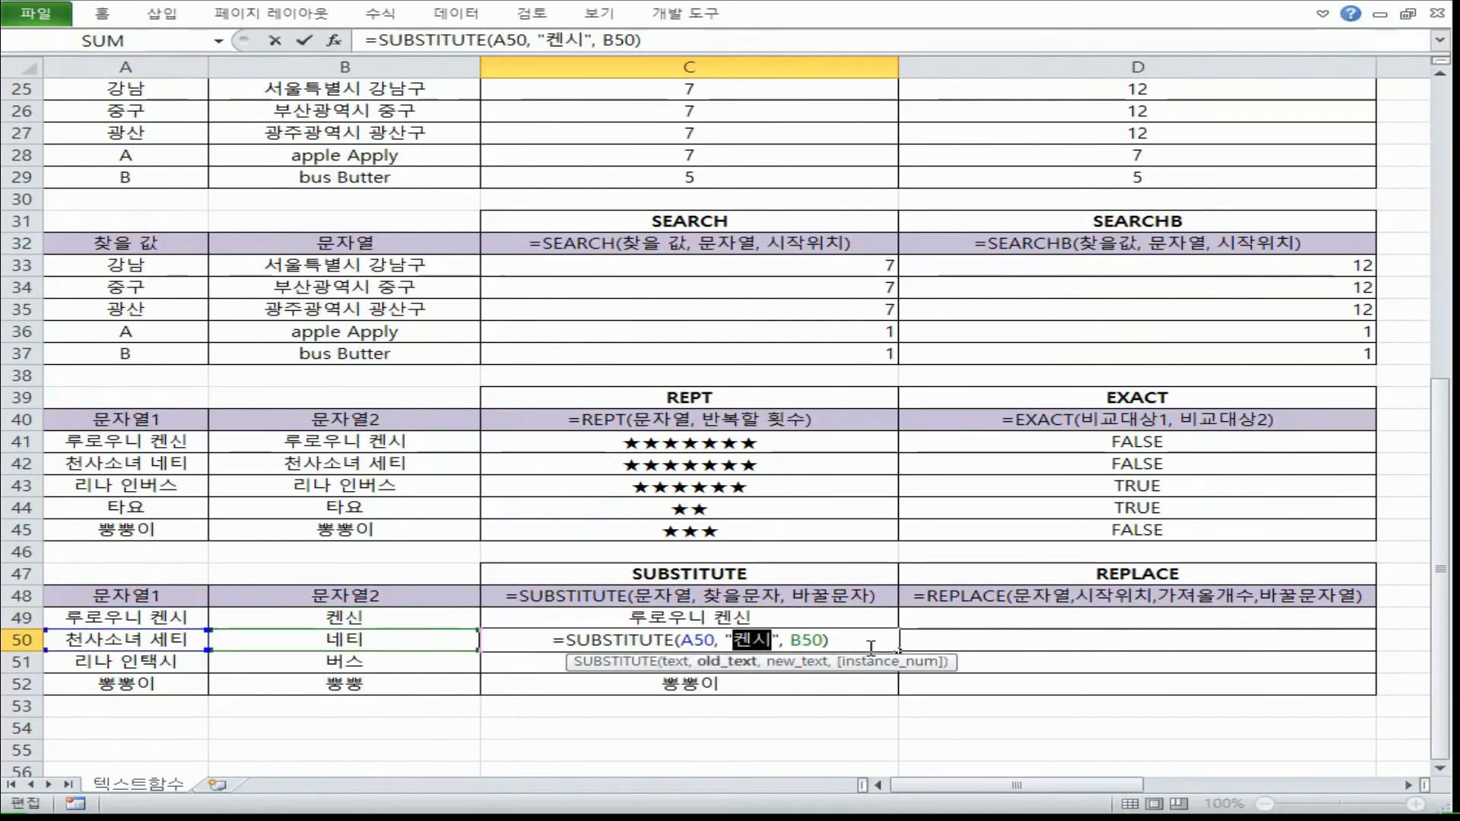
text(세티)
key(Return)
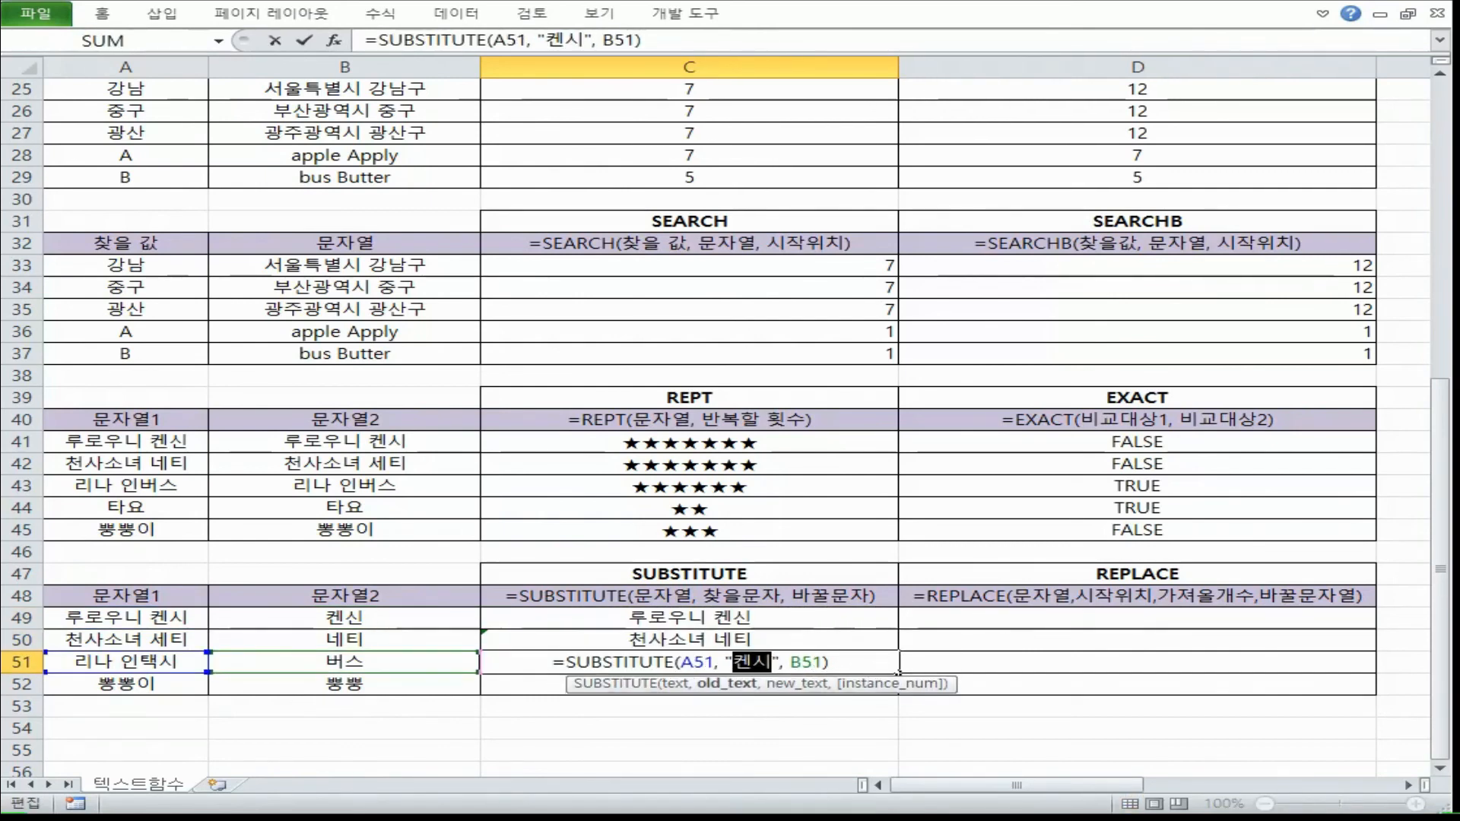
text(택시", B51))
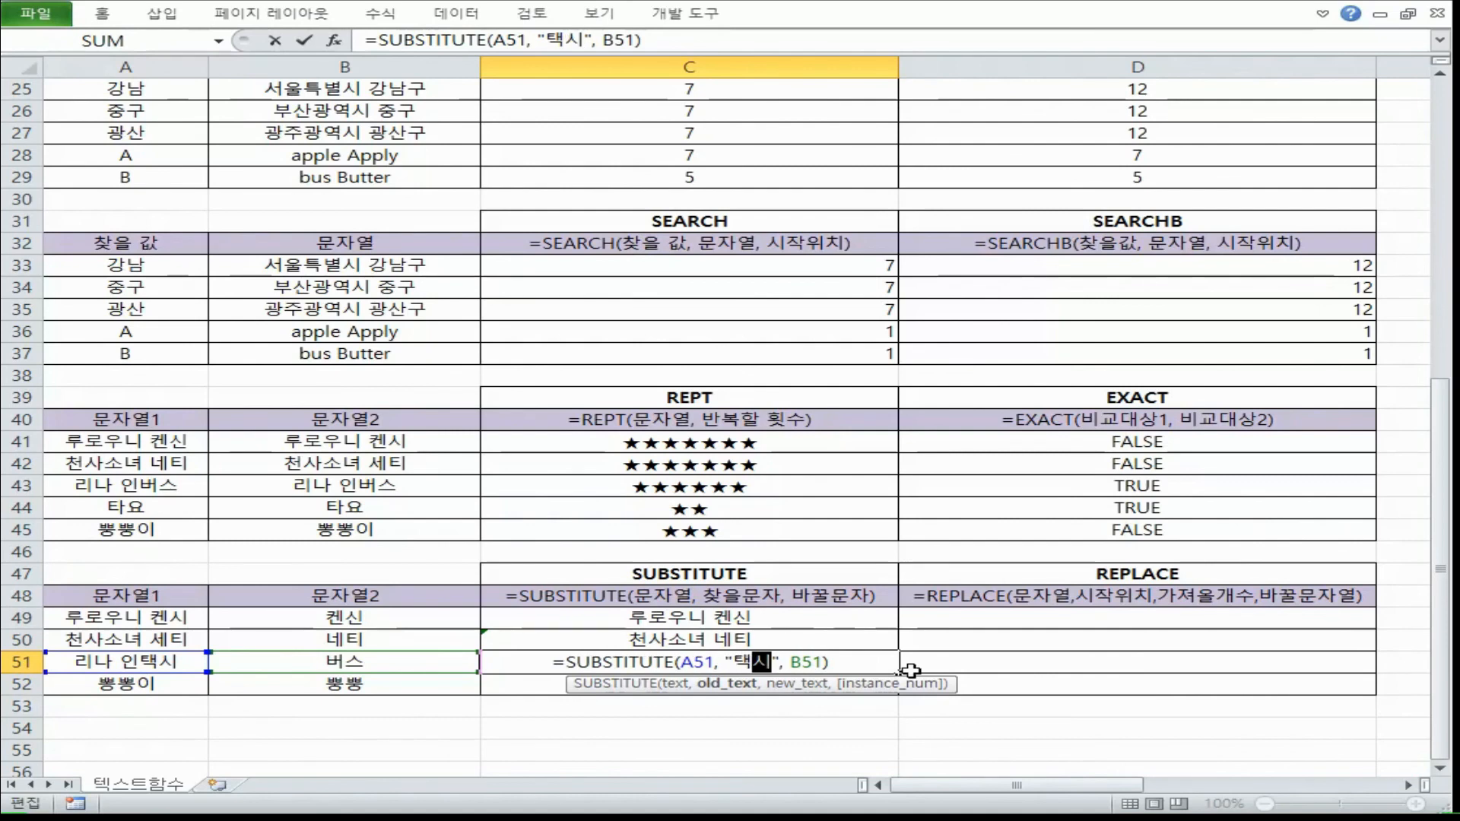
key(Return)
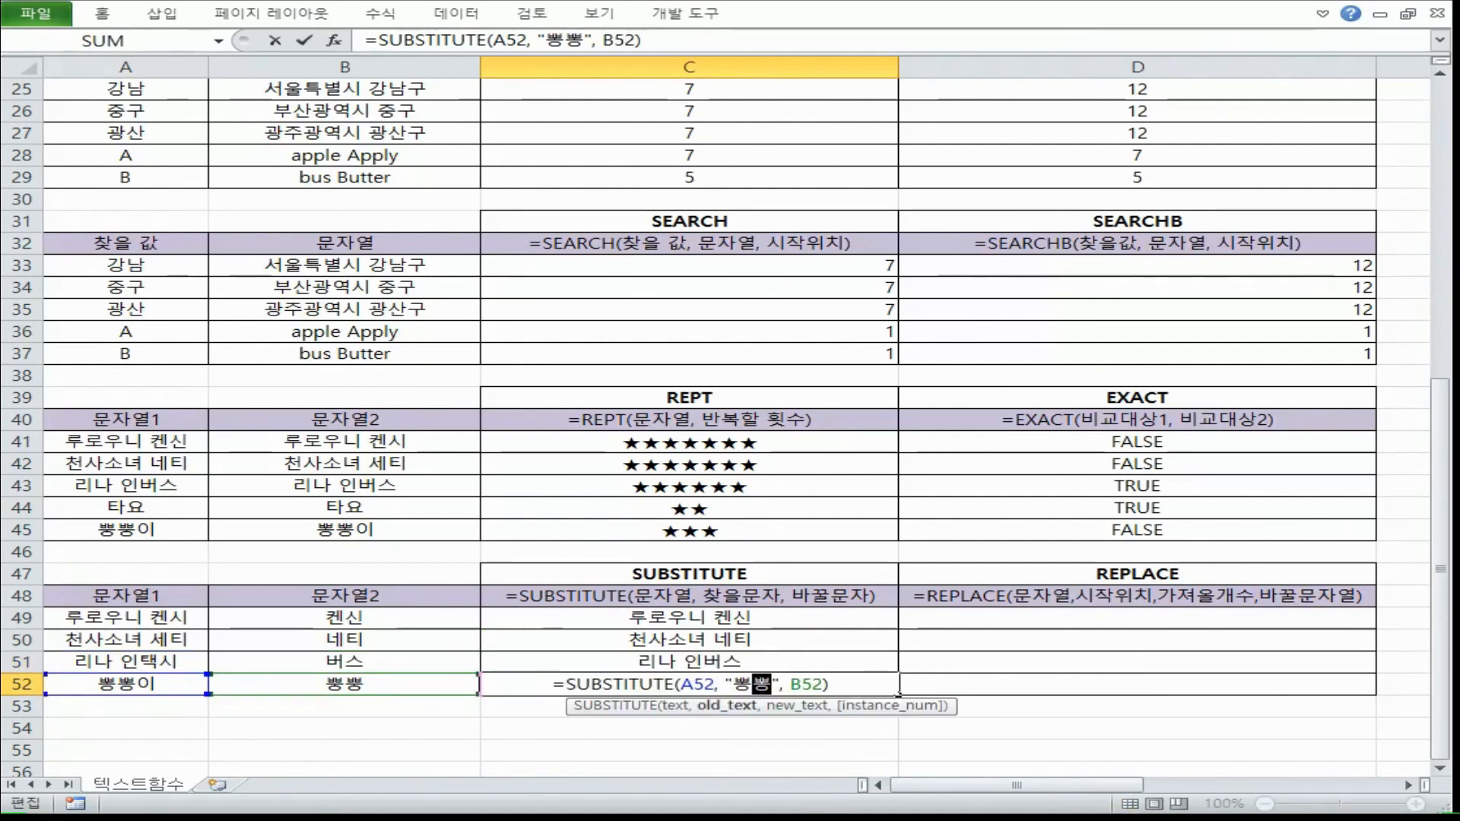
key(Return)
Step: Compare the source text, replacement text and SUBSTITUTE result across rows 49 and 50
click(602, 621)
click(161, 620)
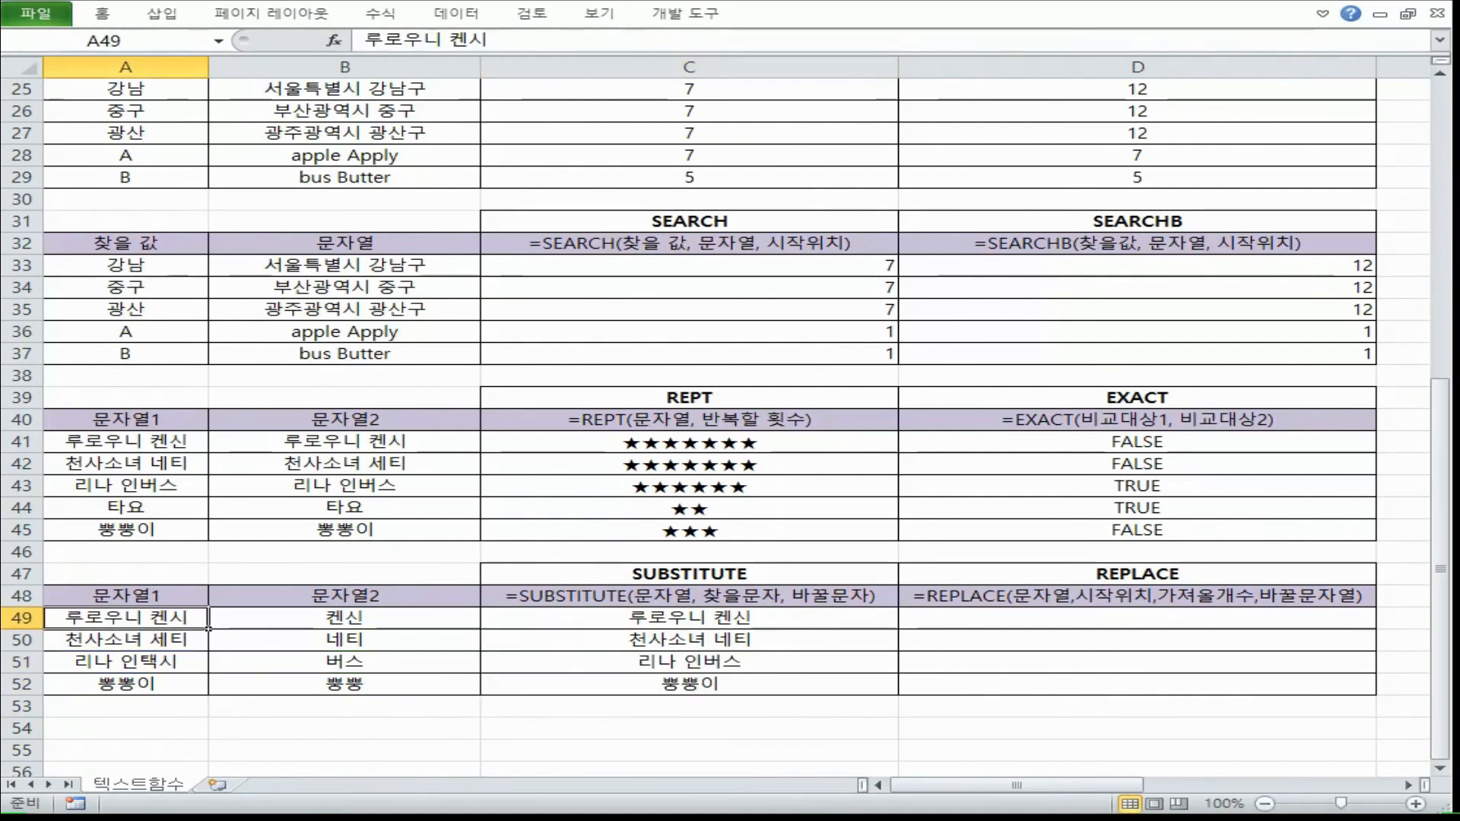
click(400, 622)
click(704, 622)
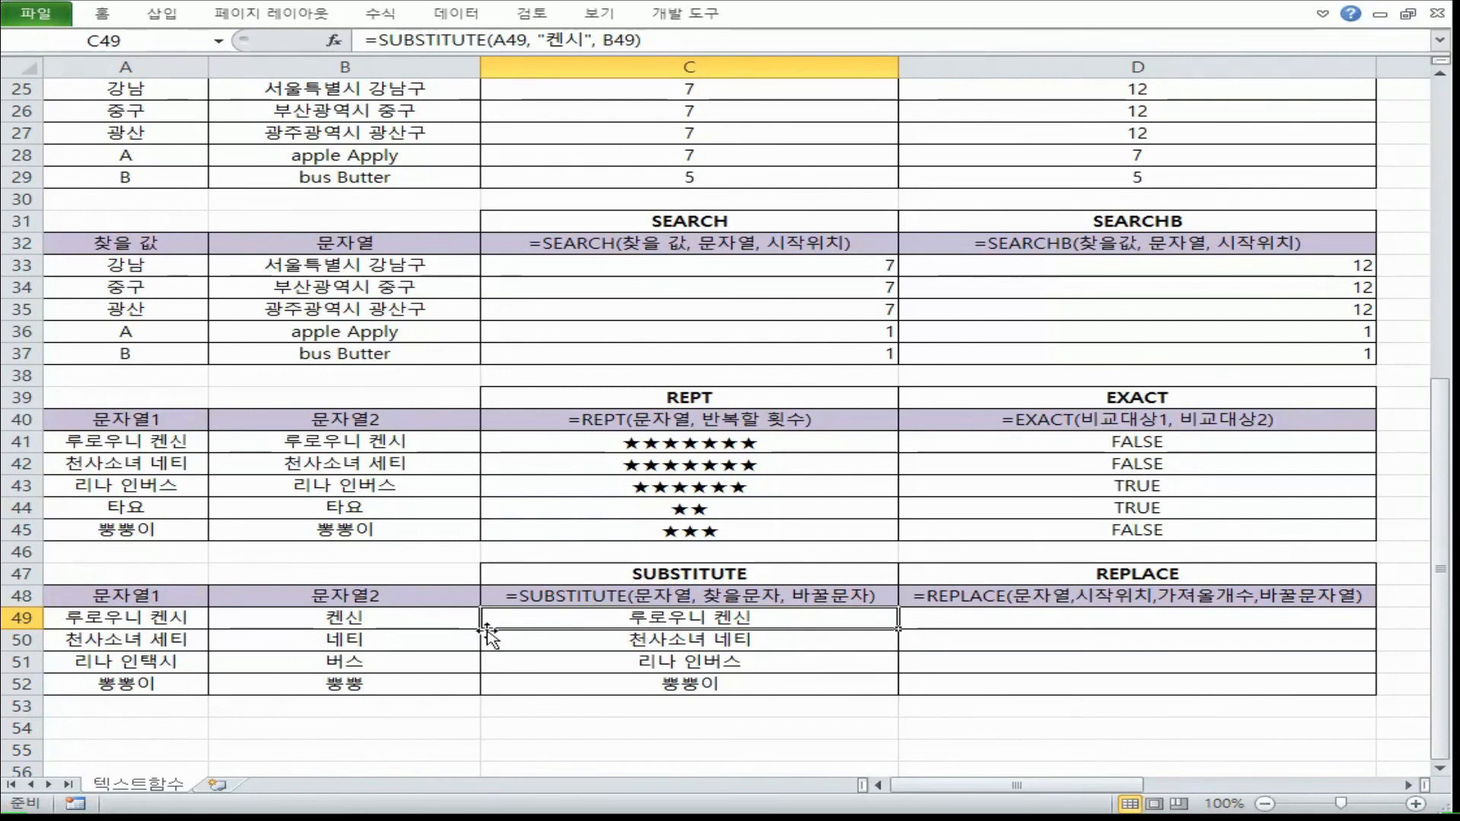
click(168, 641)
click(347, 643)
click(617, 643)
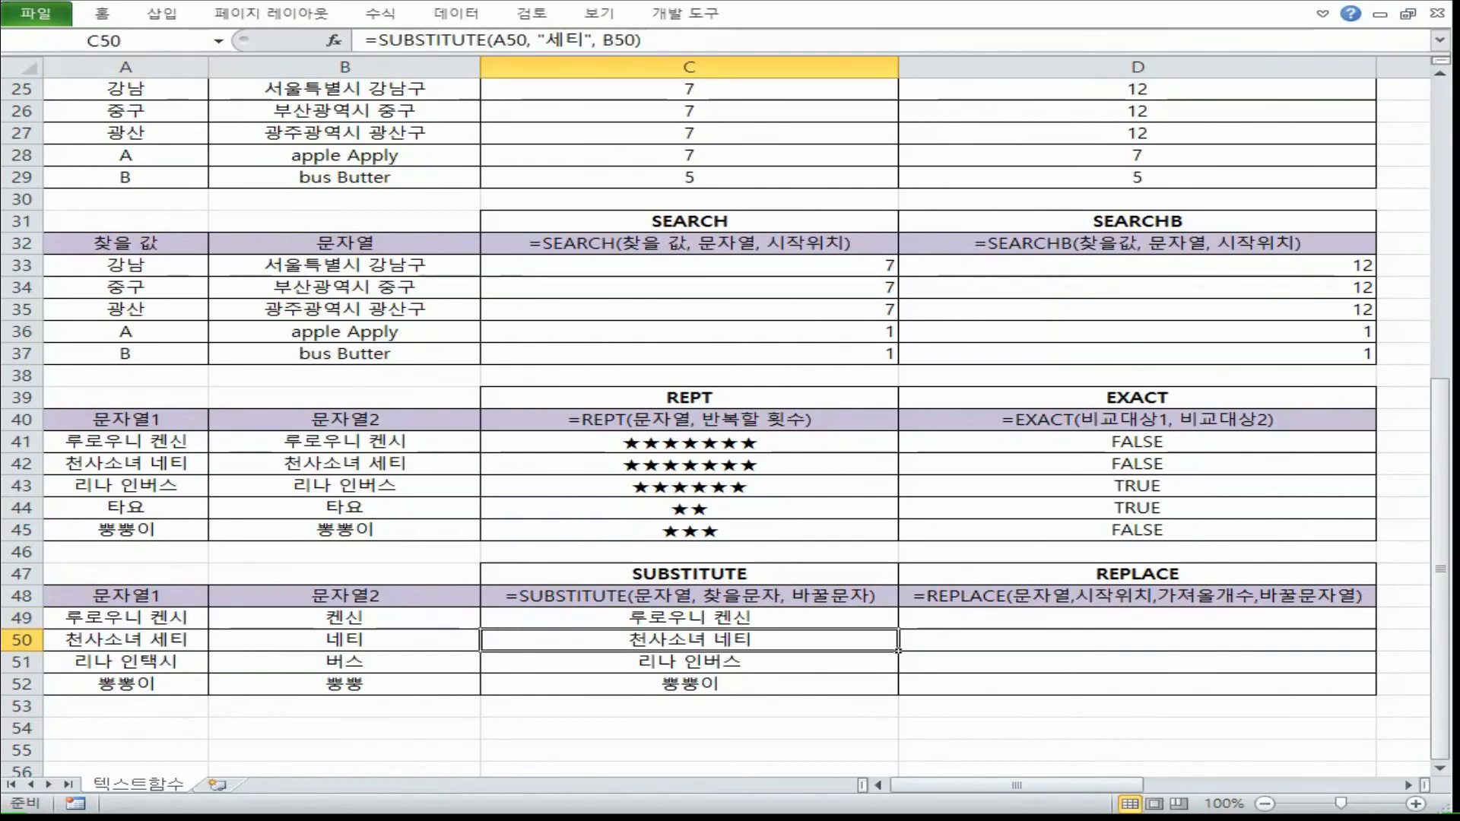
Step: Compare the source text, replacement text and SUBSTITUTE result in rows 51 and 52, including the formula in C52
click(169, 662)
click(700, 680)
click(739, 666)
drag(155, 668, 874, 684)
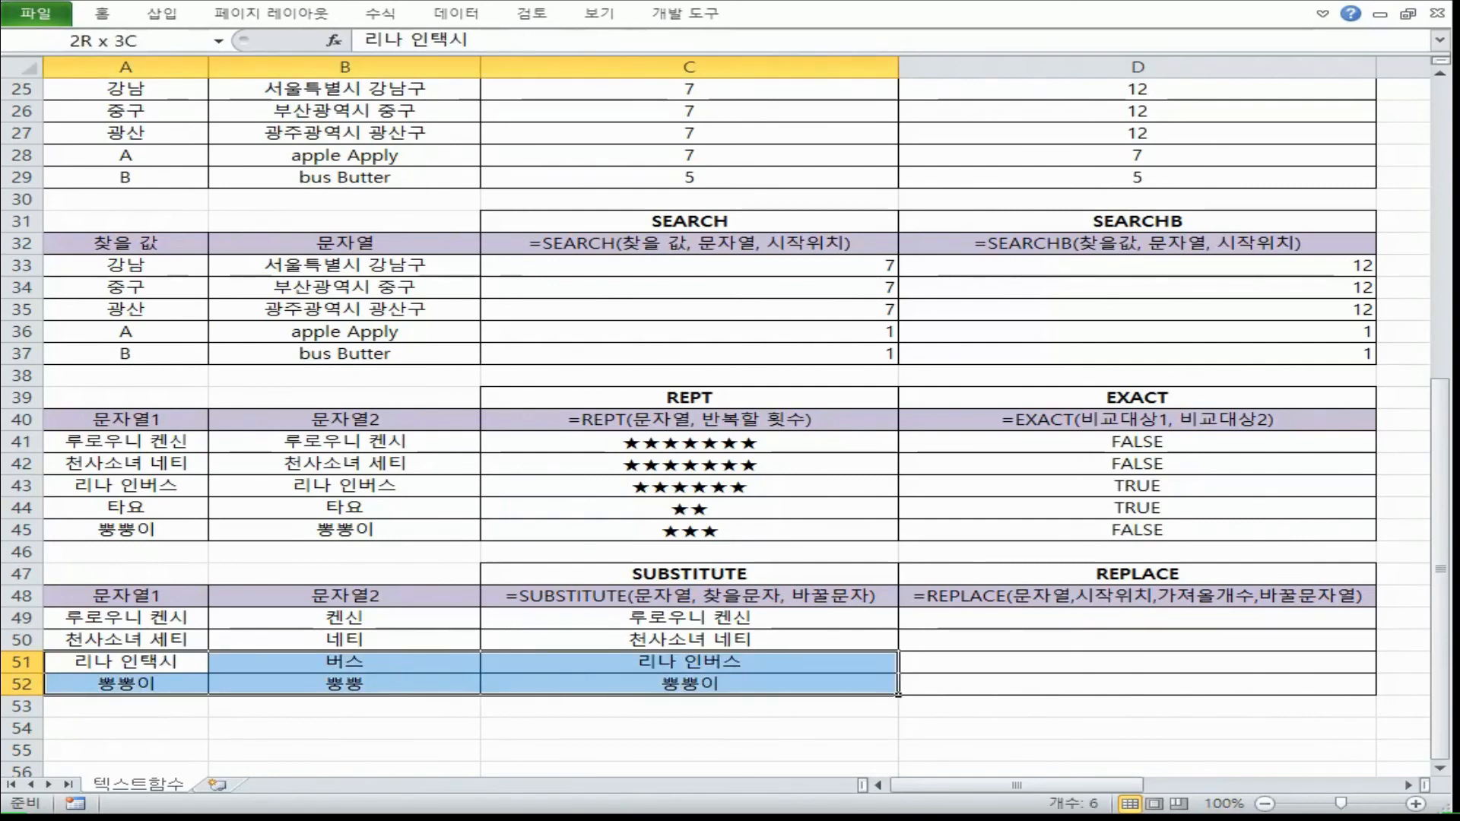
drag(631, 670, 629, 668)
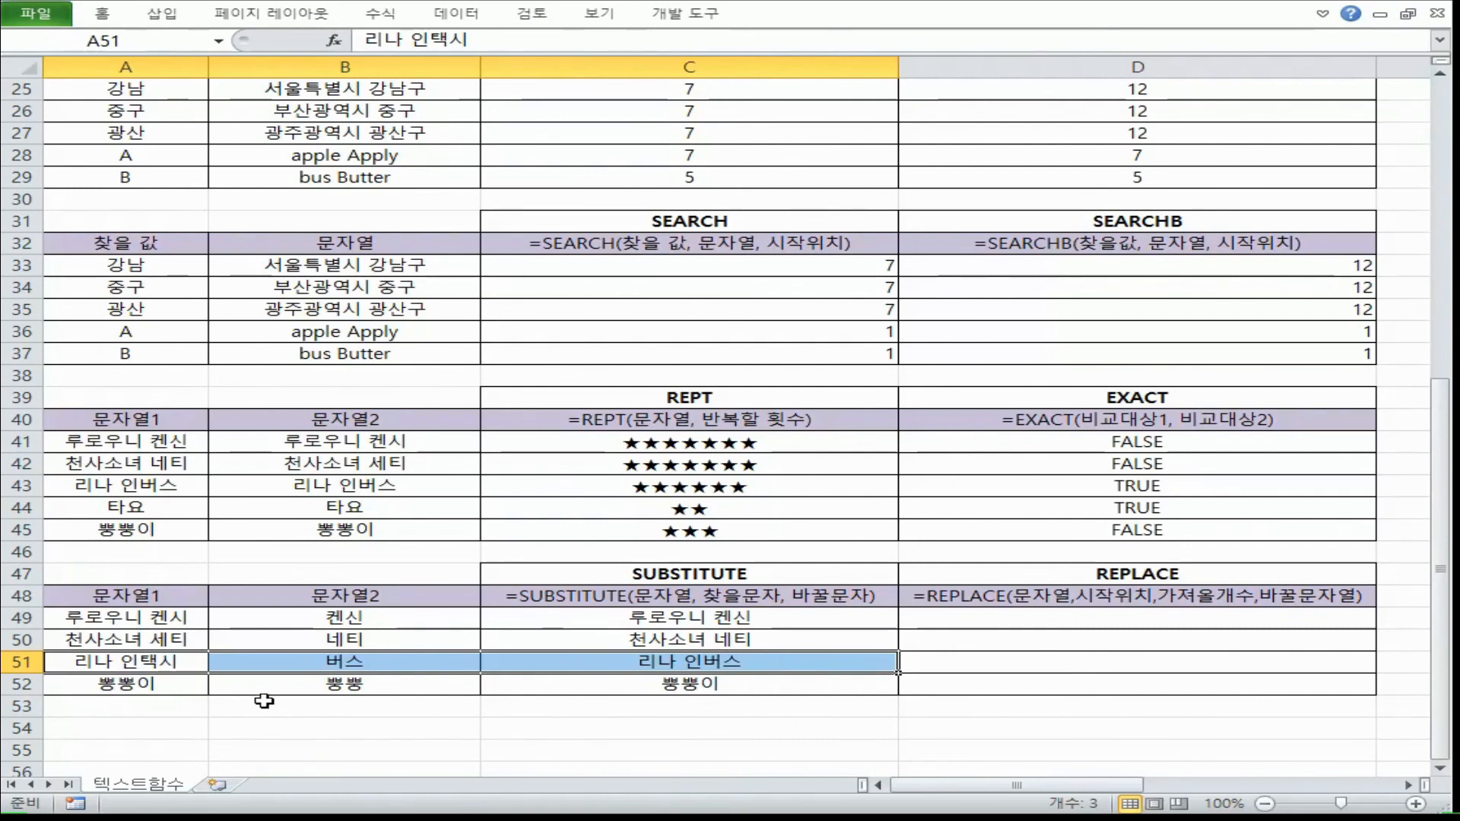
click(179, 690)
click(380, 686)
click(596, 684)
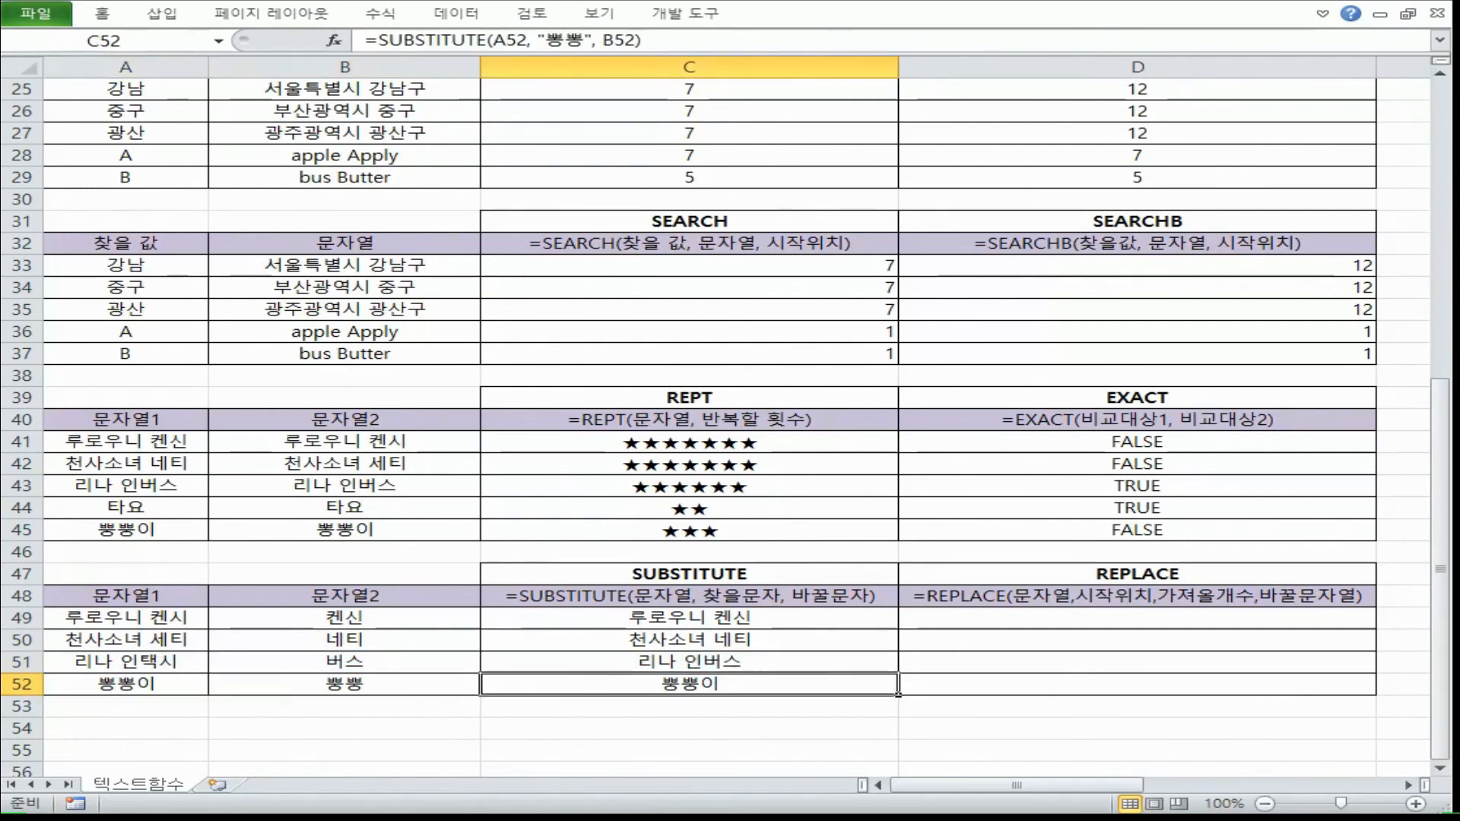
drag(646, 619, 646, 685)
Step: Enter =REPLACE(A49, 6, 2, B49) in D49 and fill the formula down to D52
click(988, 619)
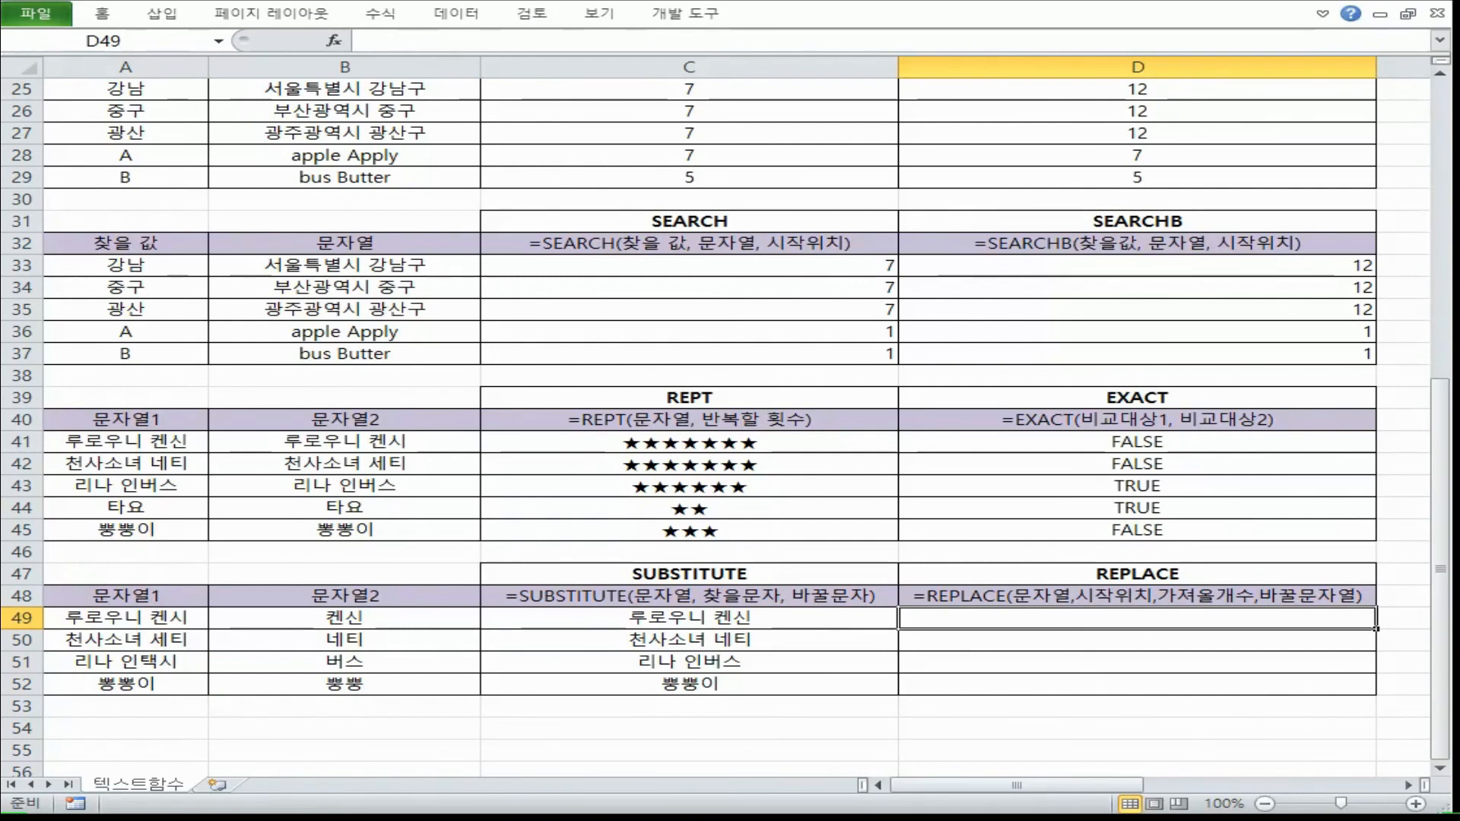
text(=REPLACE()
click(152, 614)
text(,)
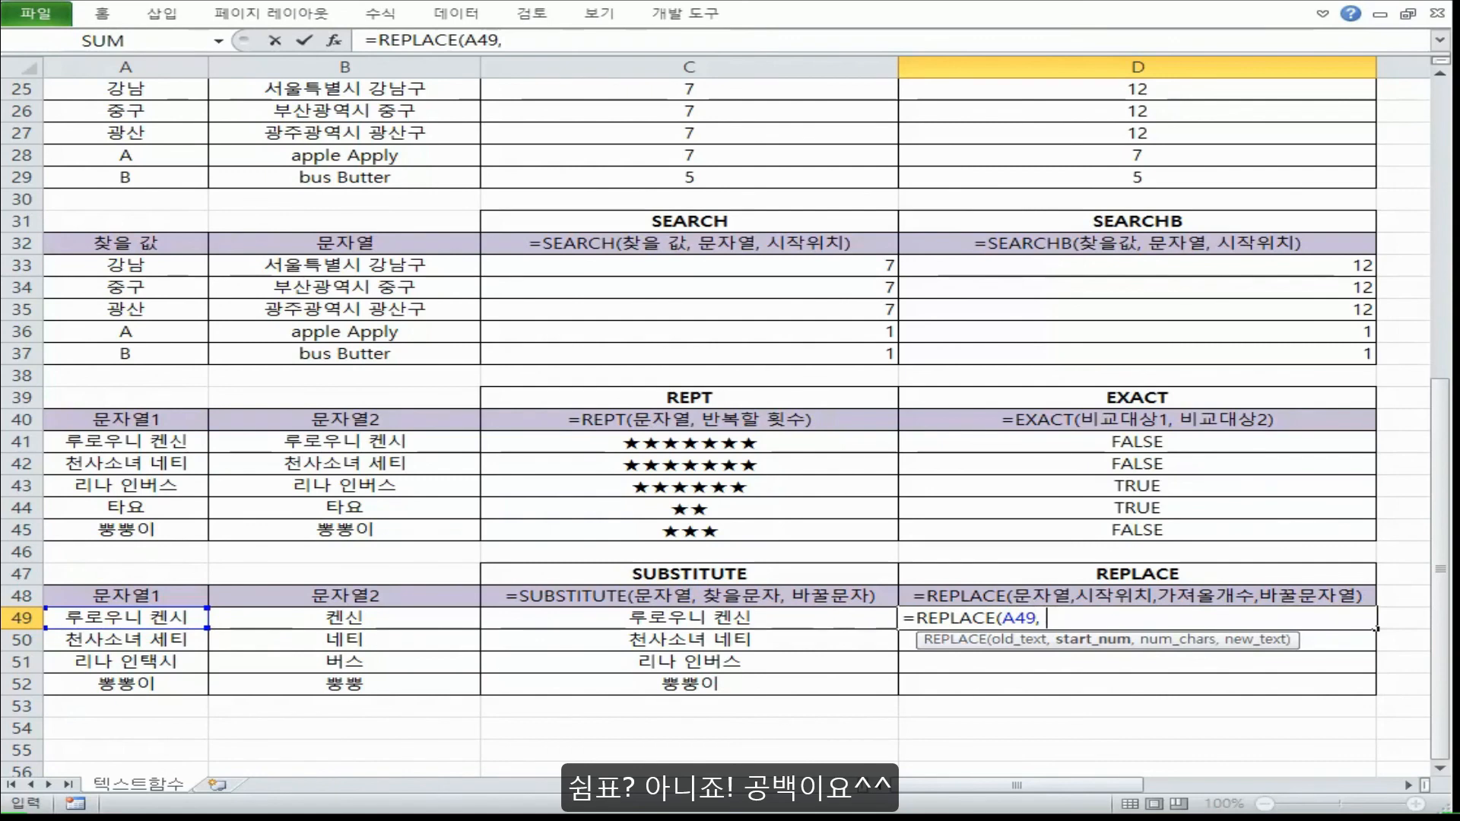
text(6,)
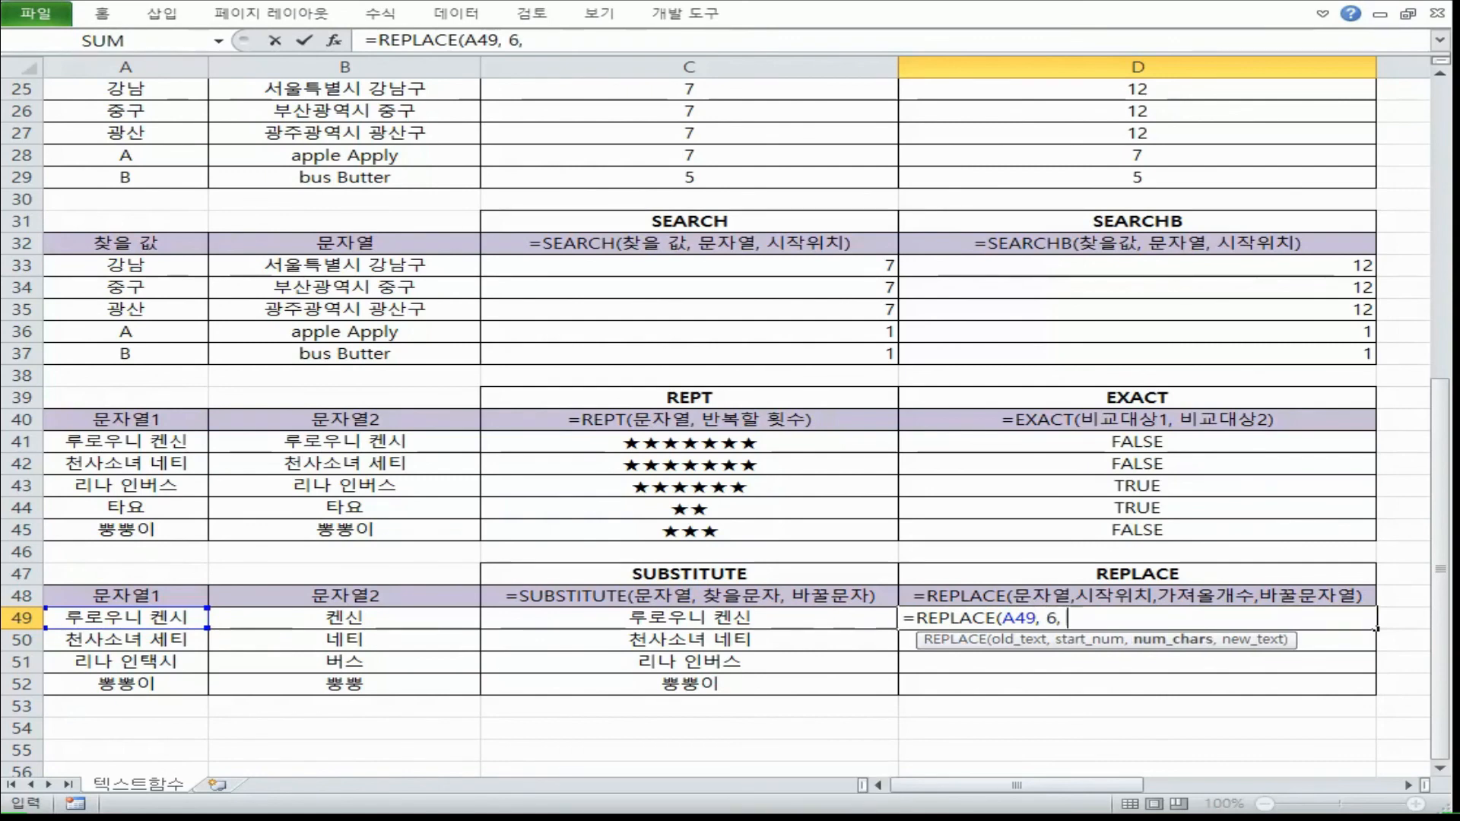
text( 2,)
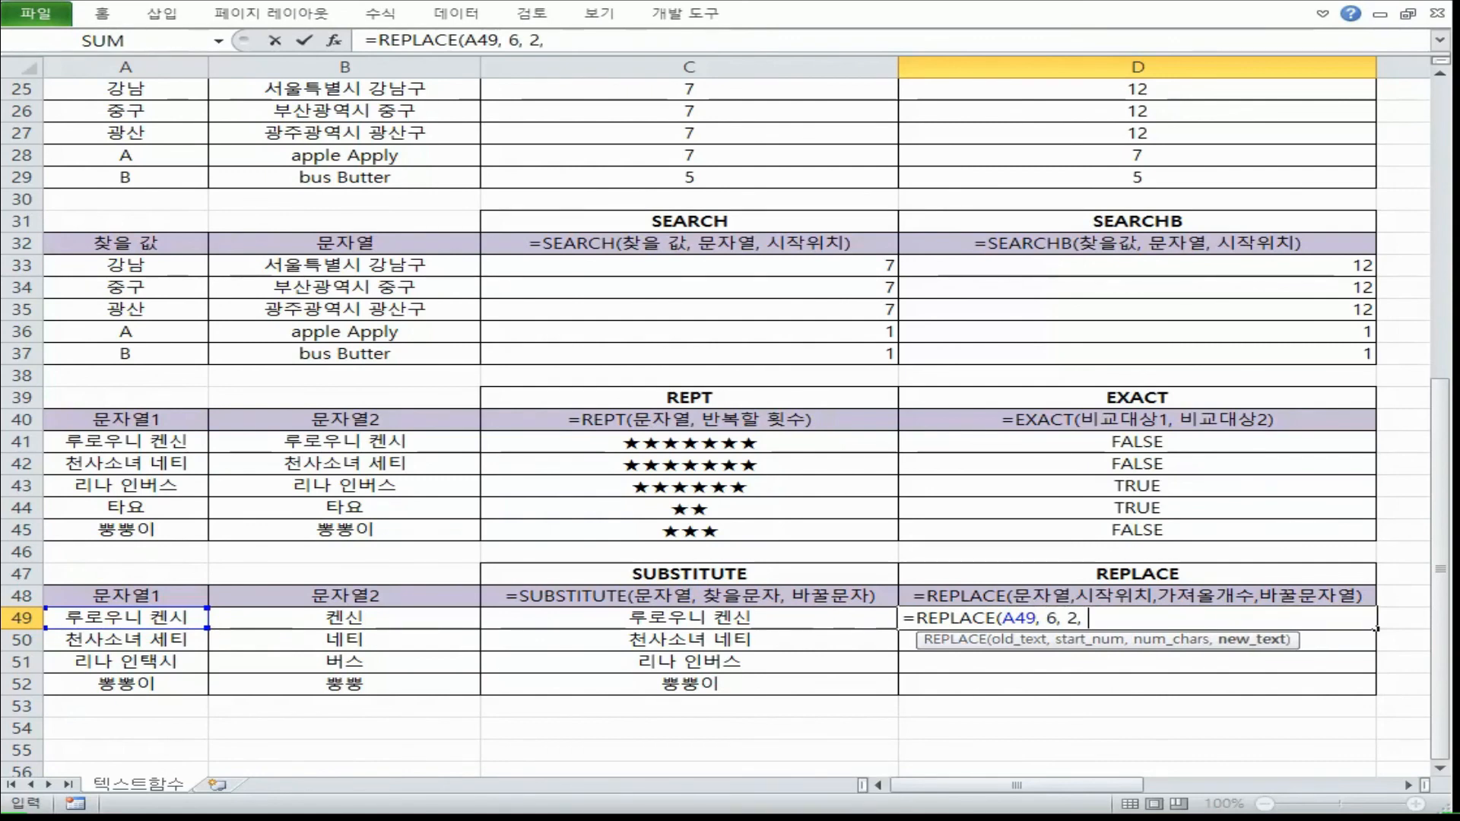
click(340, 622)
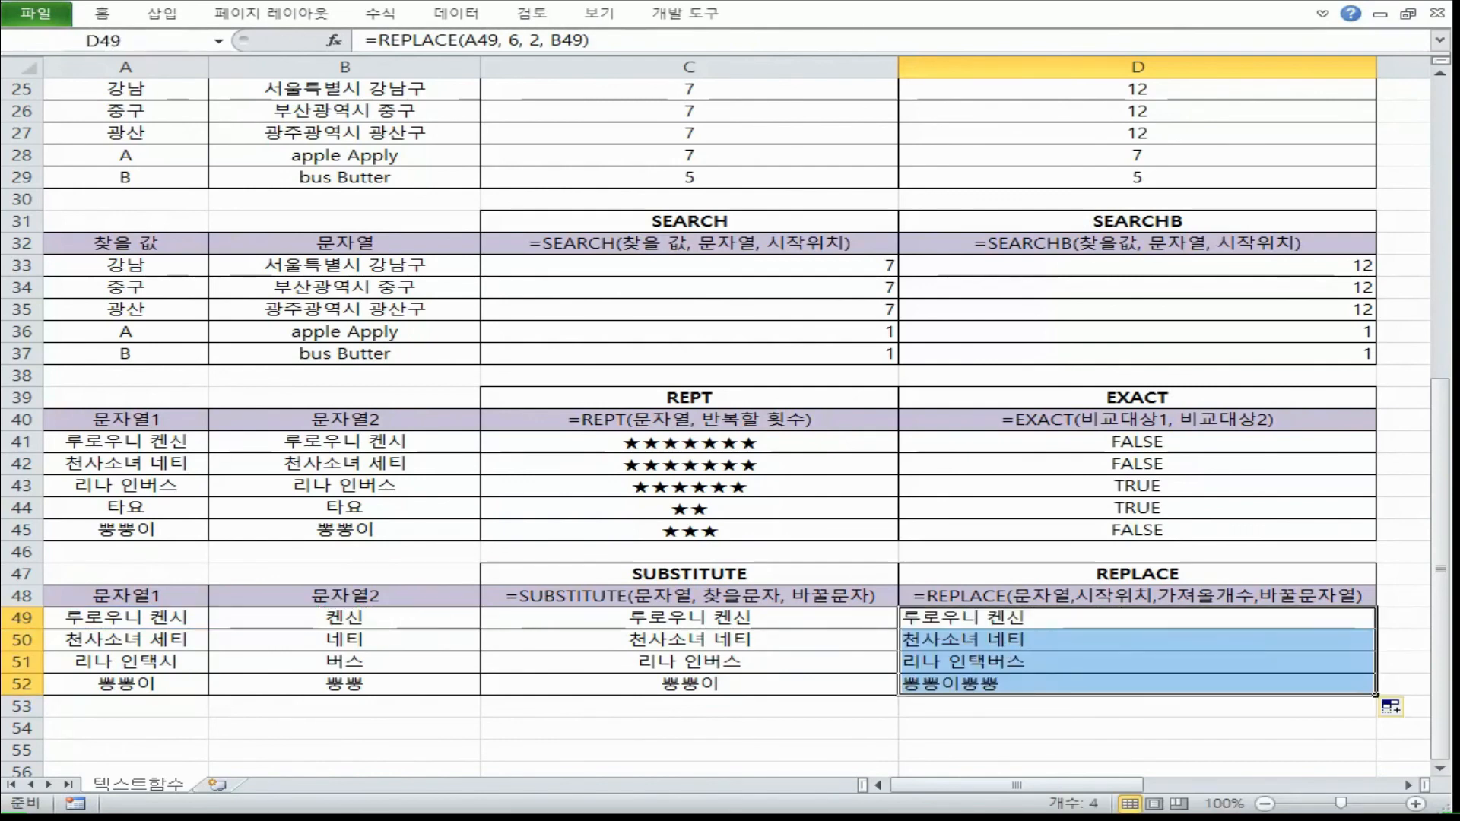
Step: Set the start position in D51's REPLACE formula to 5
double_click(988, 662)
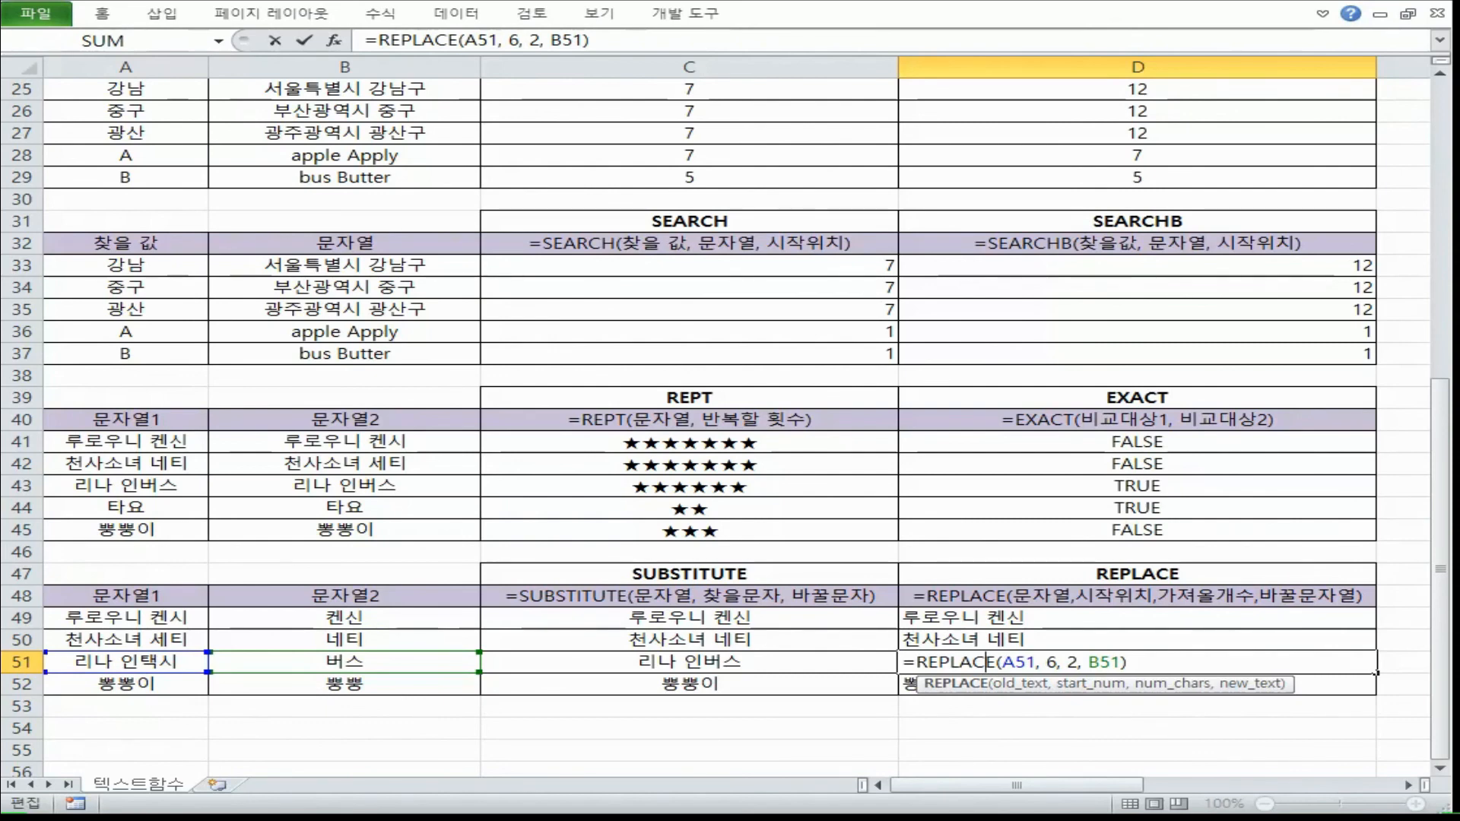
double_click(1051, 661)
text(5)
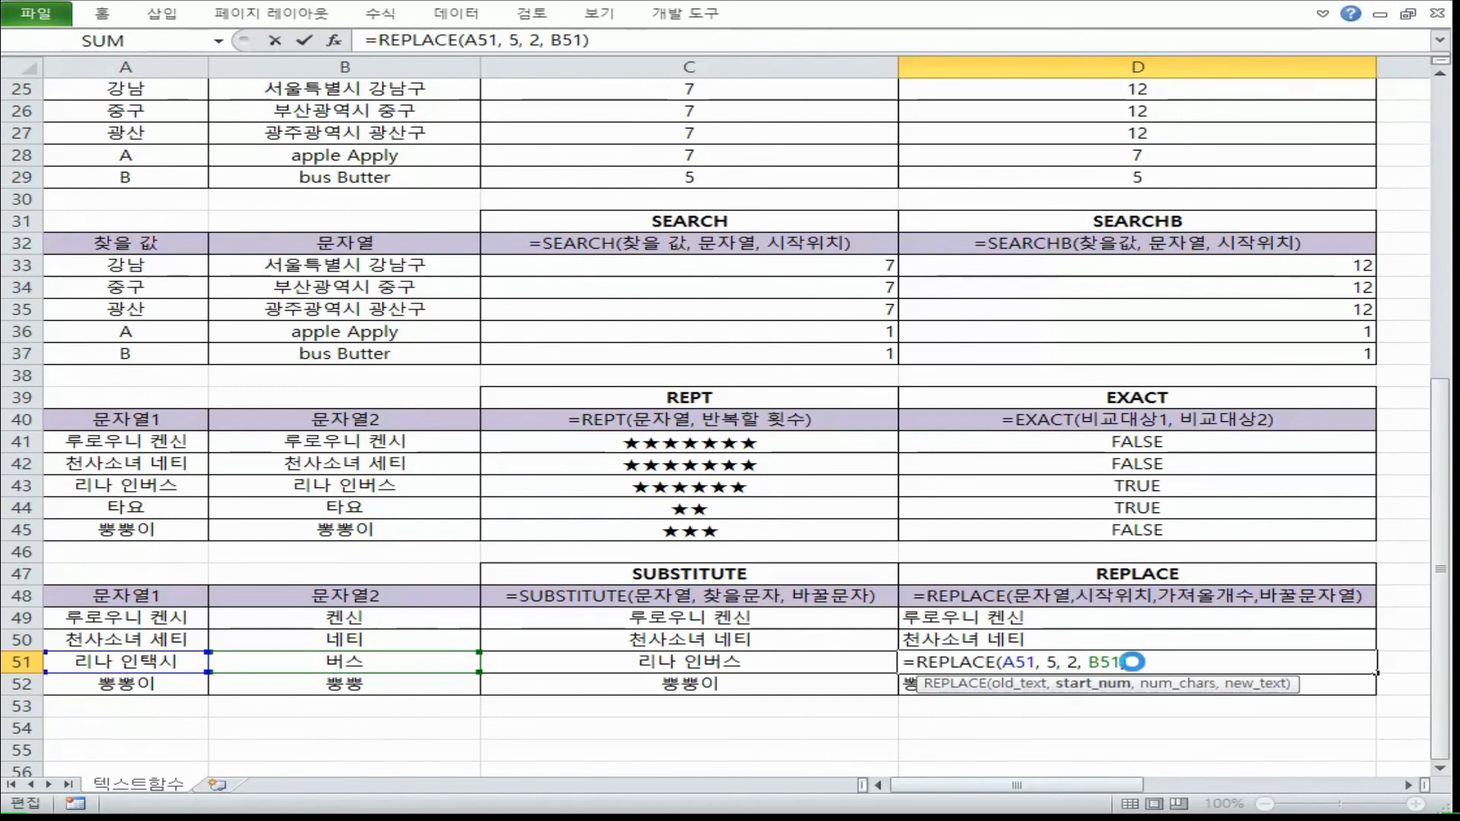
key(Return)
click(962, 664)
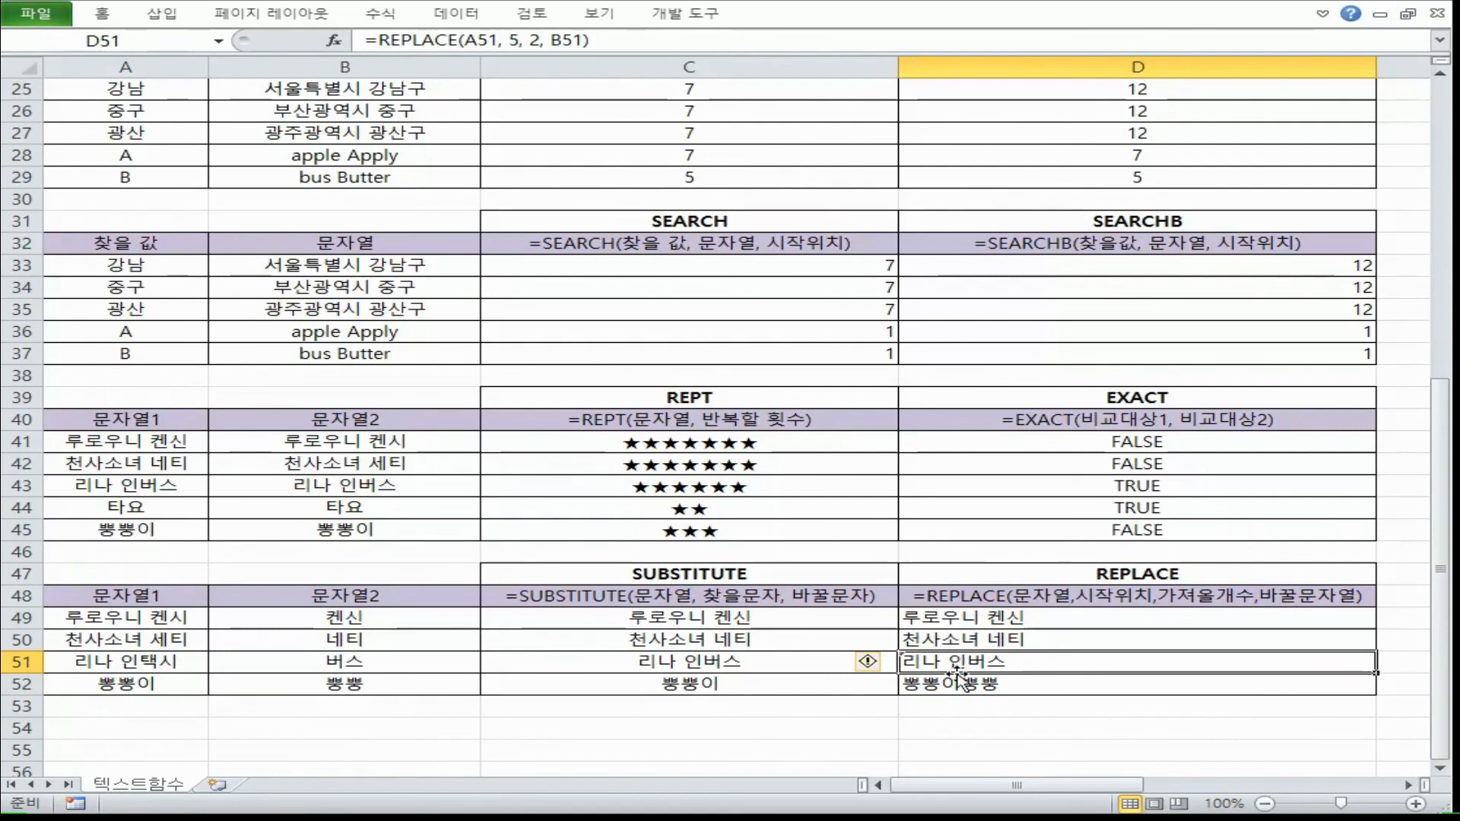
Step: Examine the formula warning on D51 and compare the REPLACE start positions in D50 and D51
click(933, 709)
click(928, 663)
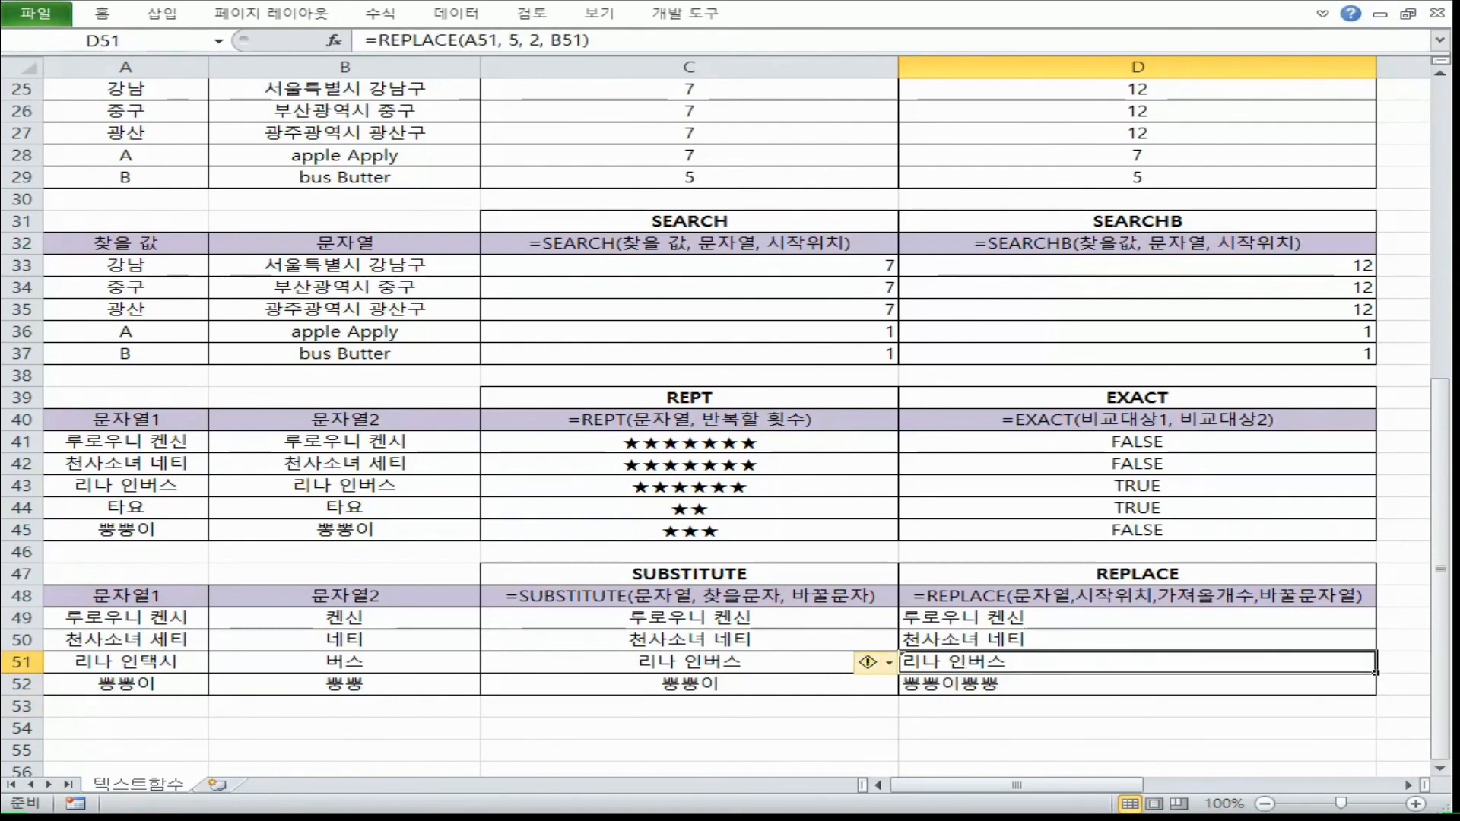
mouse_move(867, 662)
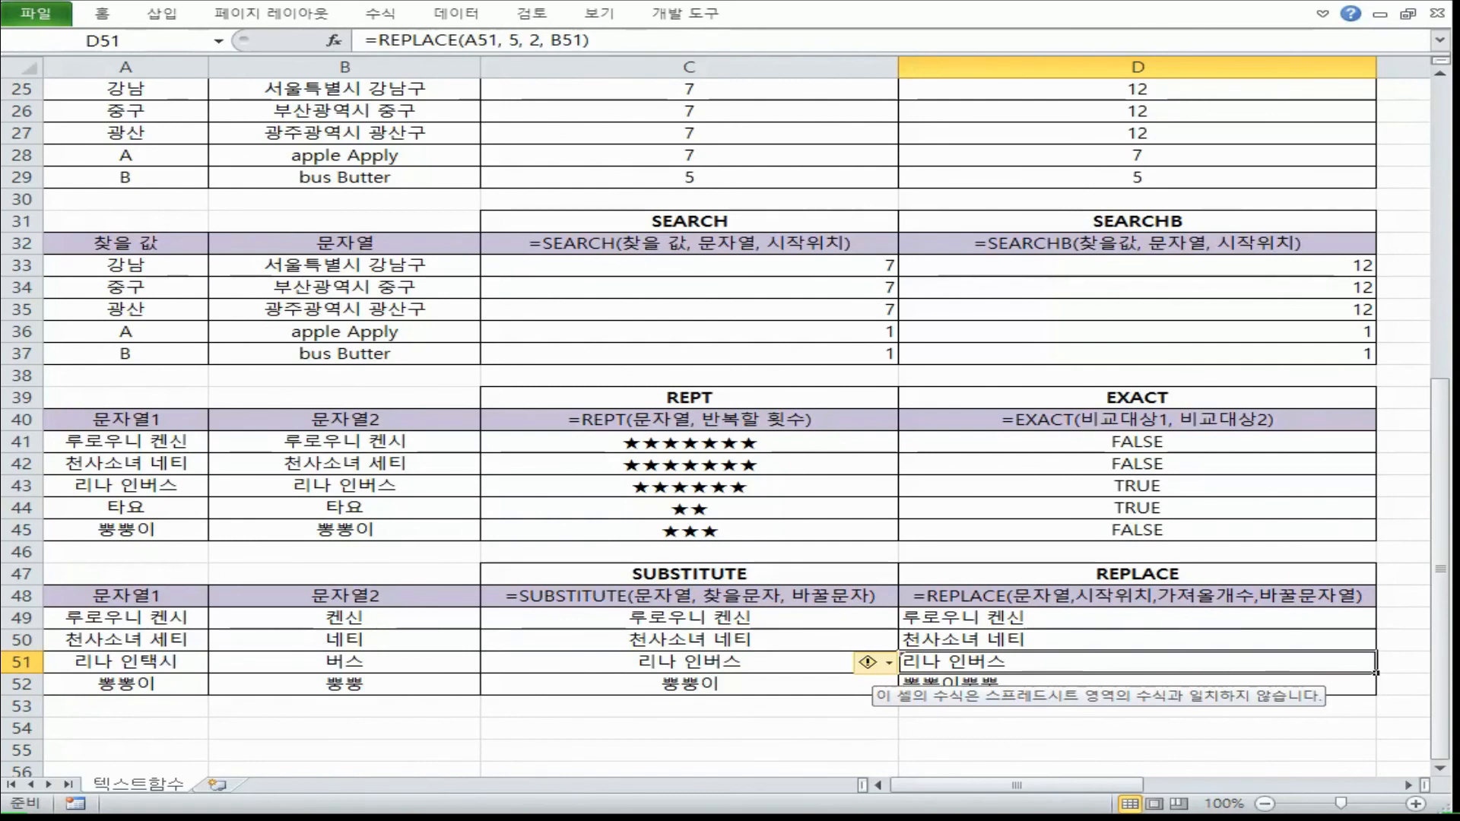
click(1034, 640)
double_click(1034, 640)
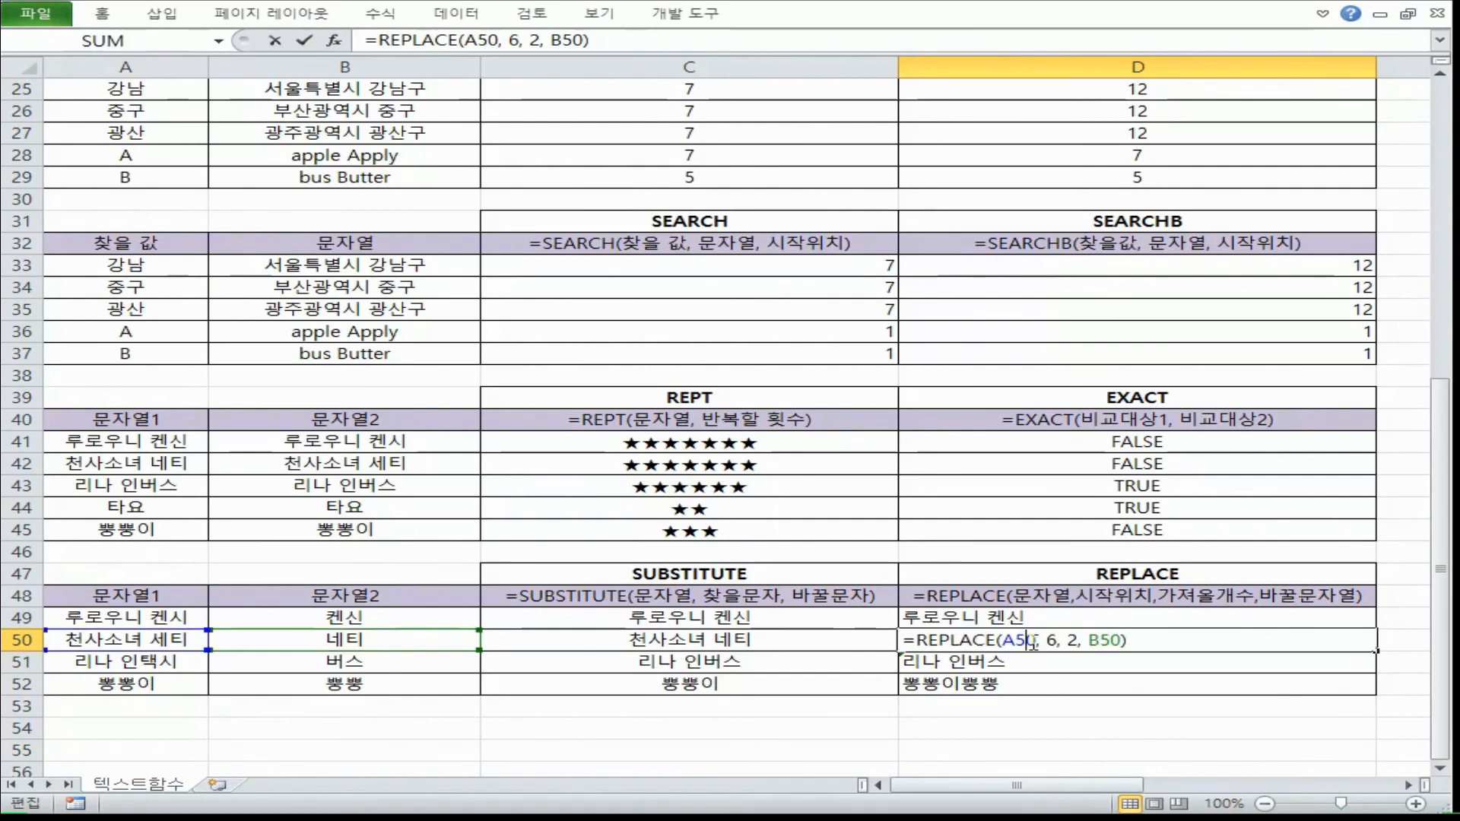
key(Escape)
click(1066, 670)
click(1069, 675)
double_click(1092, 662)
mouse_move(1047, 662)
mouse_down()
mouse_move(1091, 662)
mouse_move(1056, 662)
mouse_up()
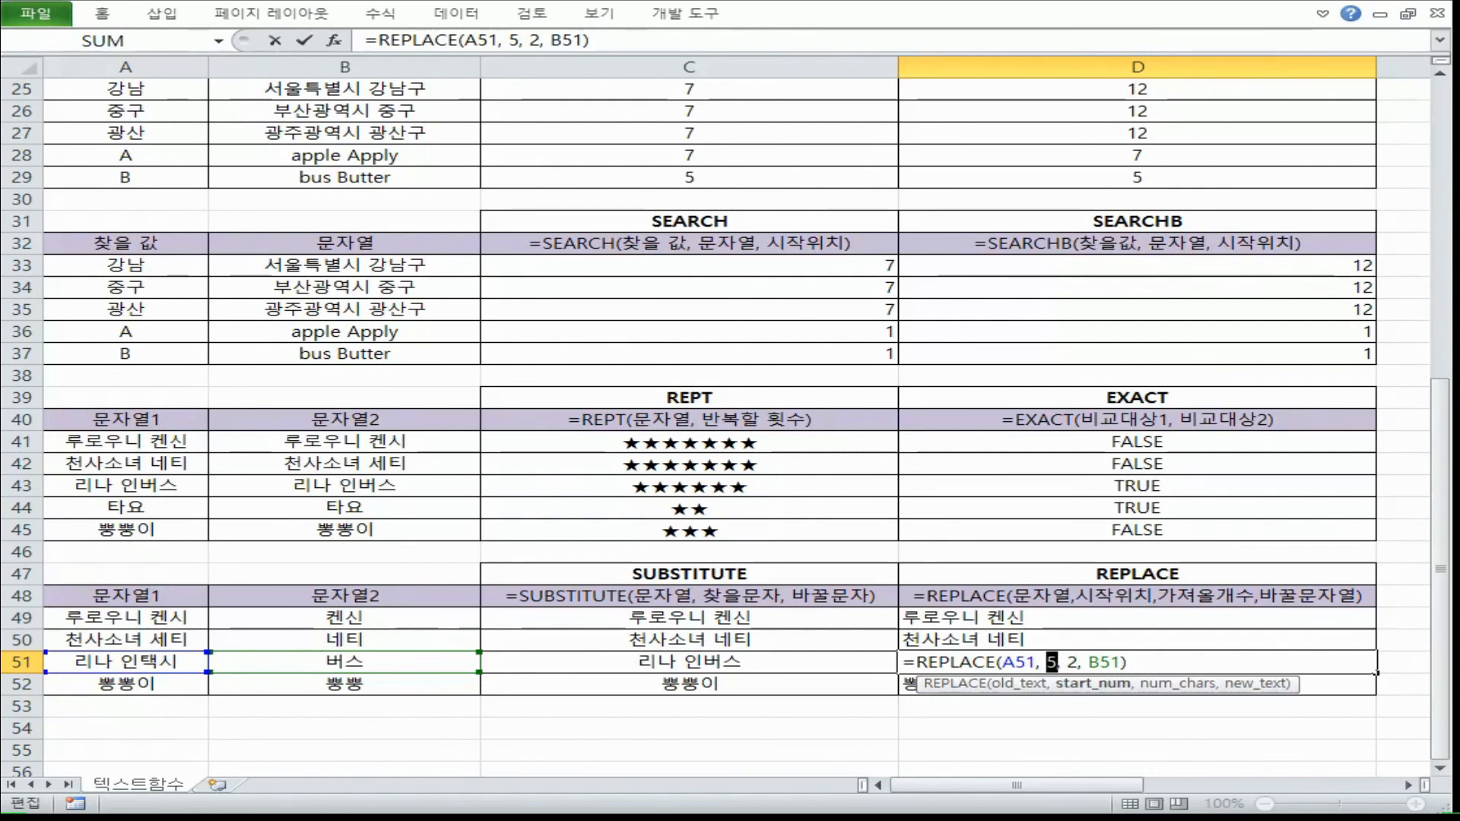
key(Escape)
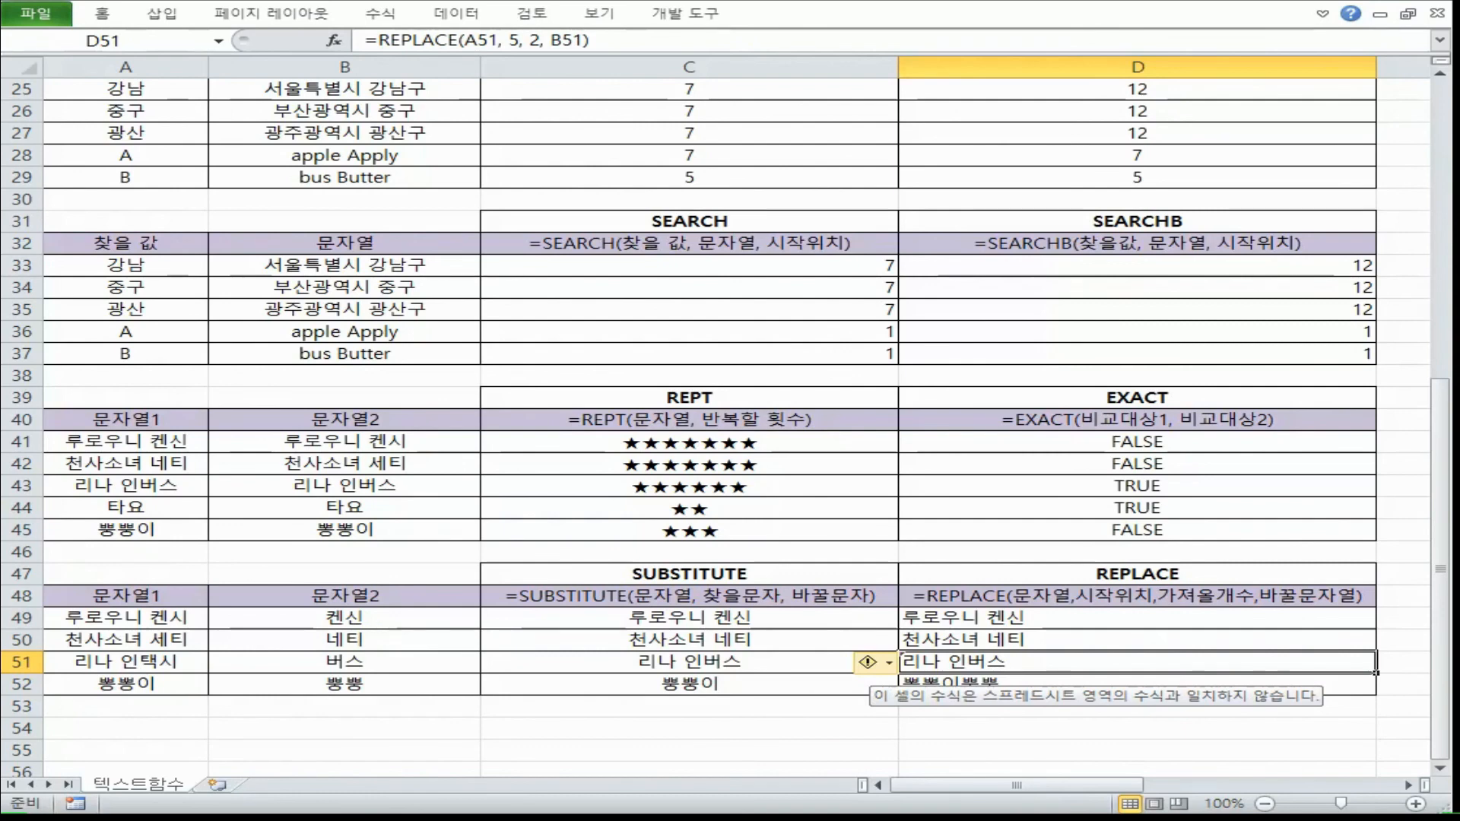
Step: Ignore the inconsistent-formula error flagged on D51
click(875, 662)
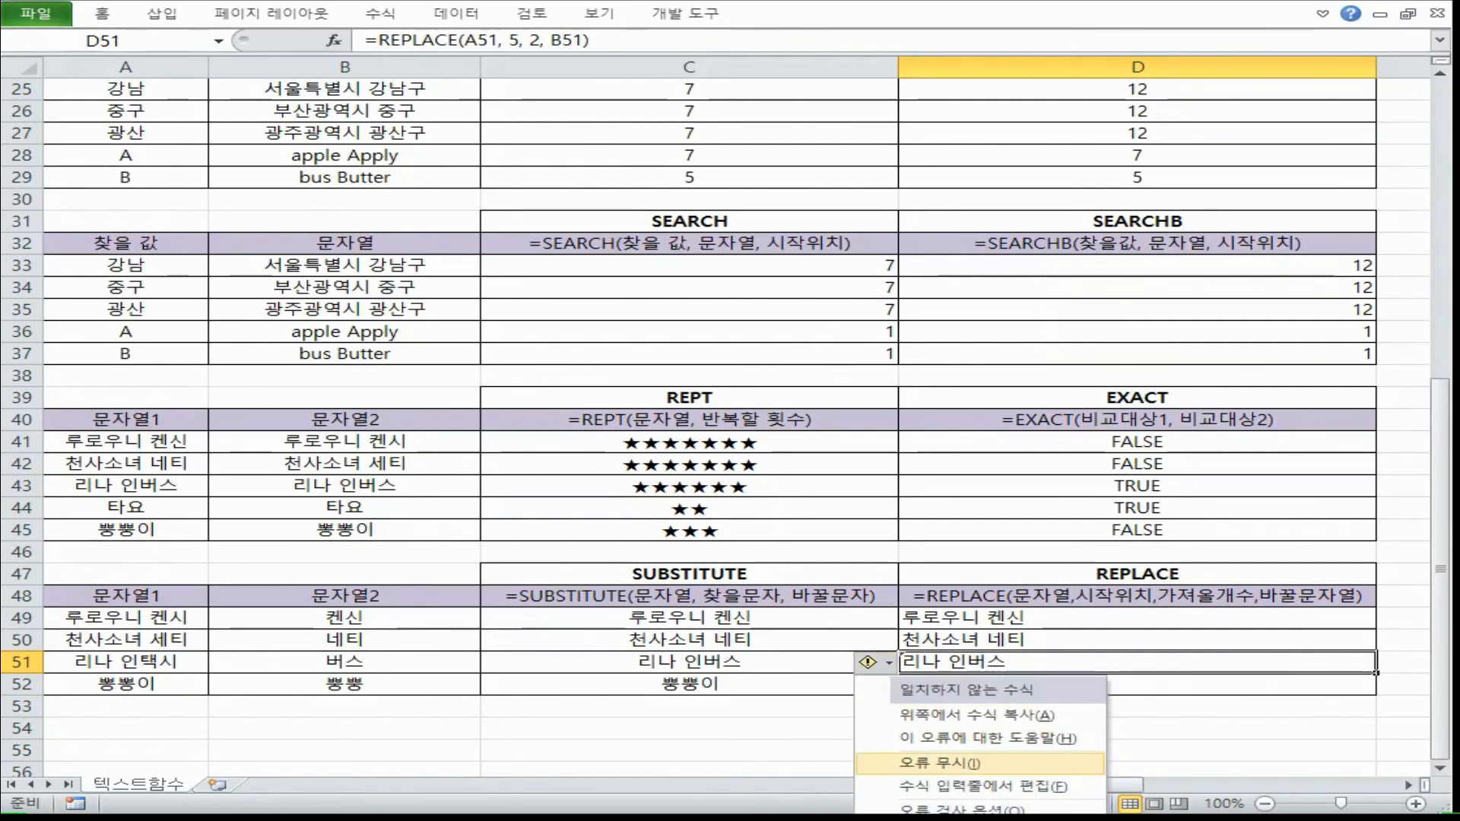
click(947, 763)
Step: Set the start position in D52's REPLACE formula to 1, keeping the replacement text reference B52
click(991, 681)
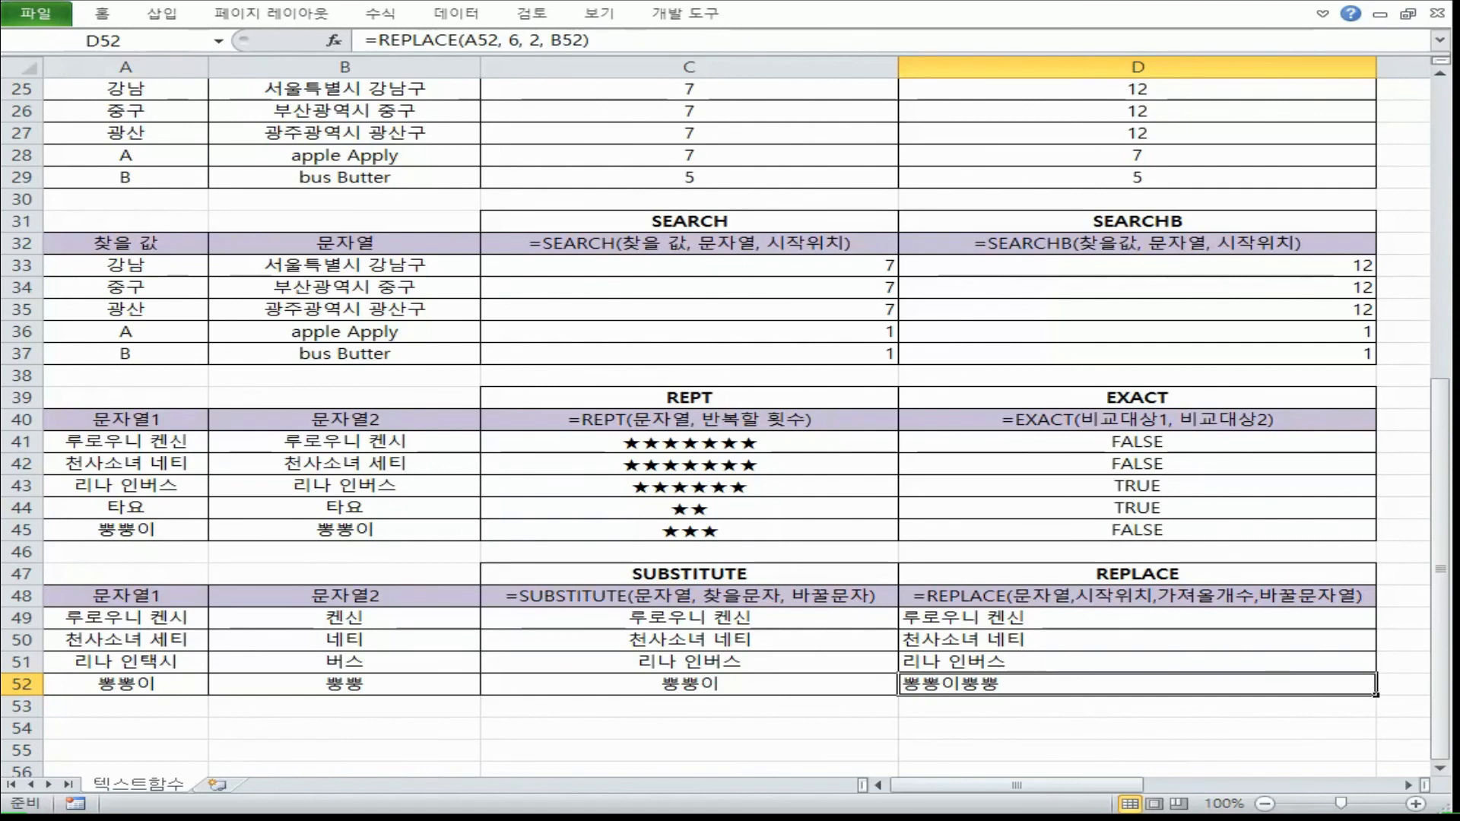
double_click(1011, 684)
double_click(1055, 684)
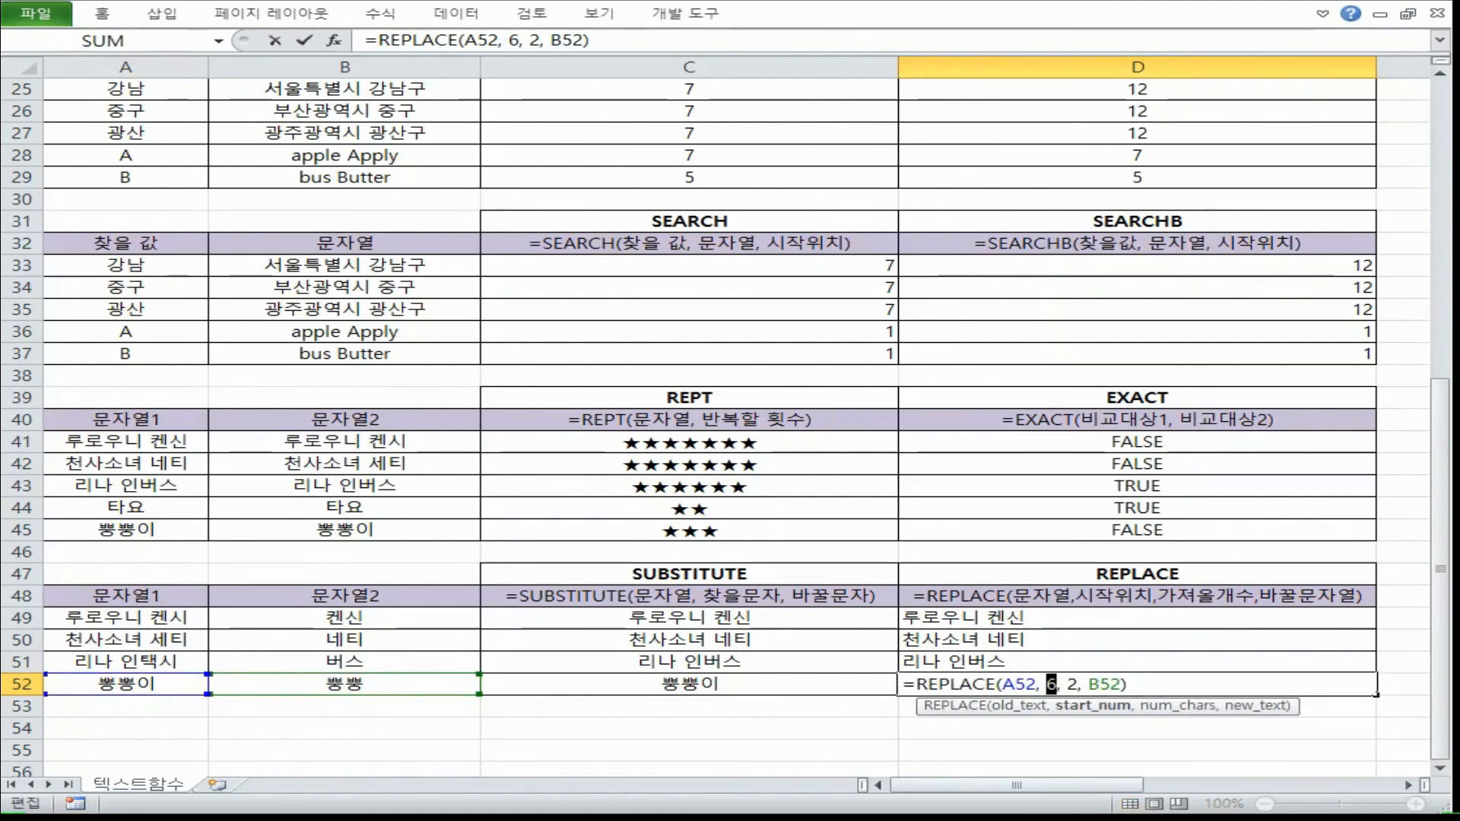
text(1)
drag(1079, 685, 1117, 682)
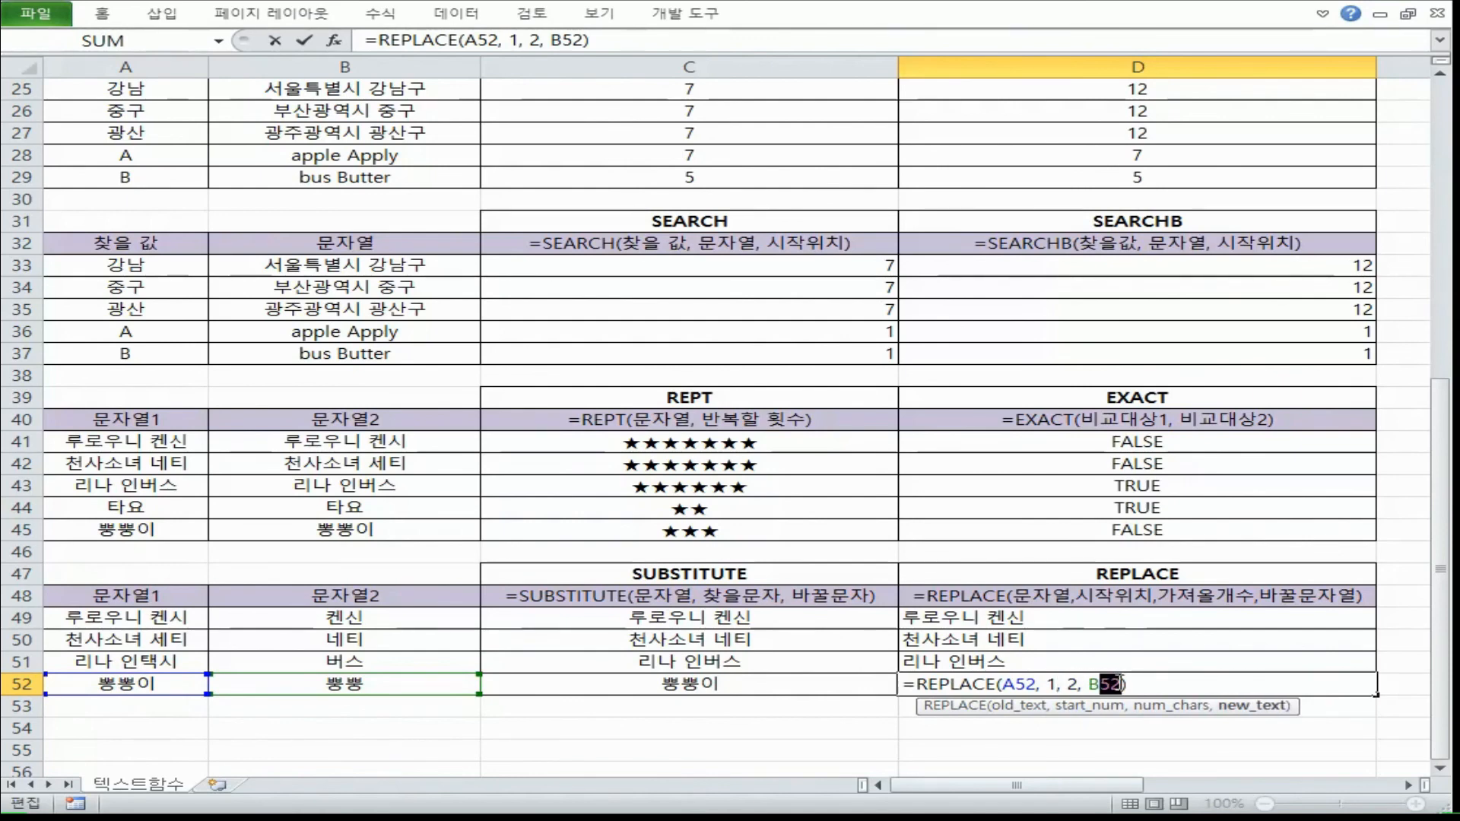
click(1141, 681)
key(Return)
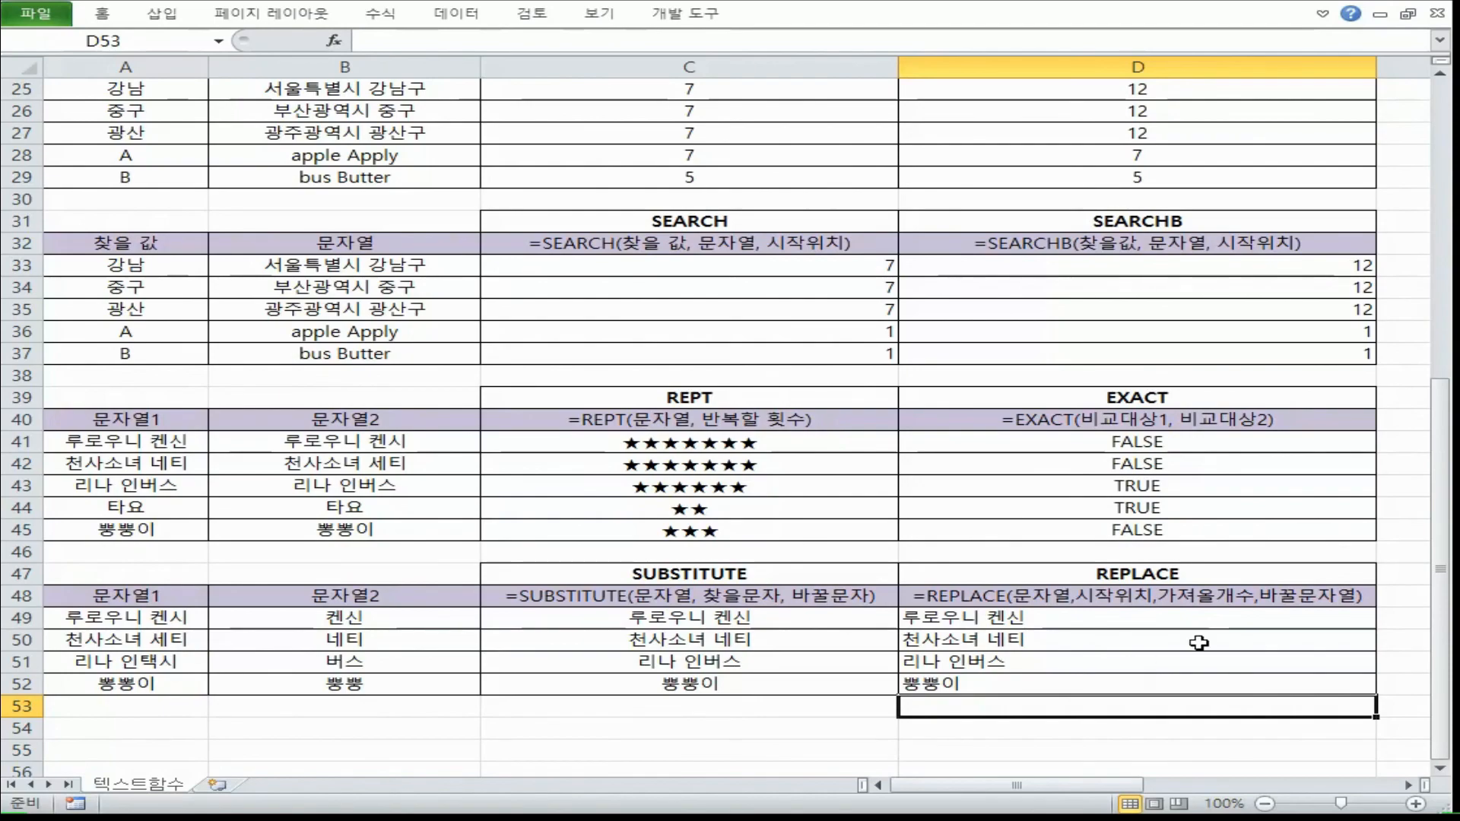
scroll(1110, 502, up, 5)
scroll(1110, 502, down, 5)
click(828, 384)
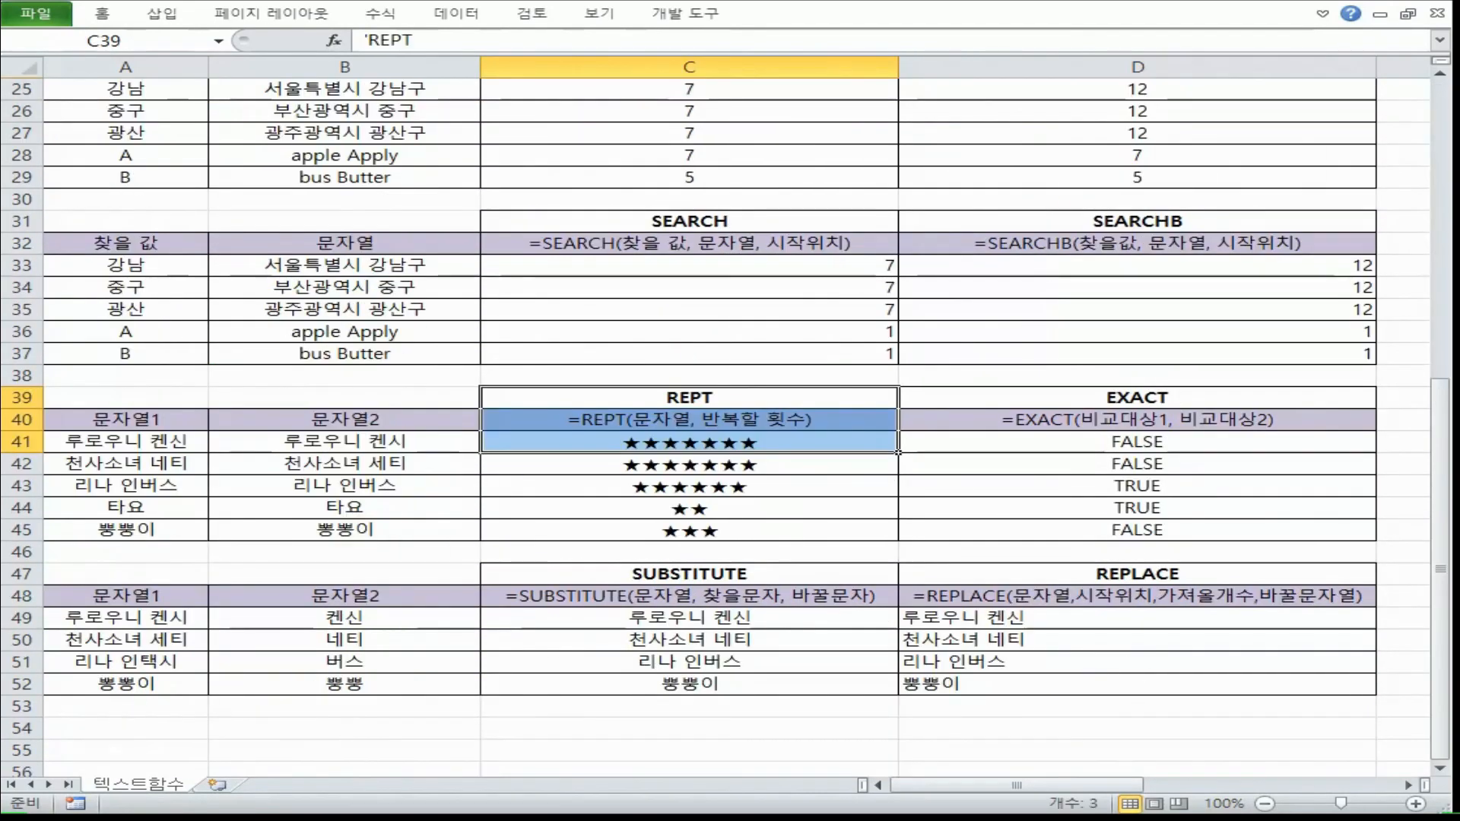